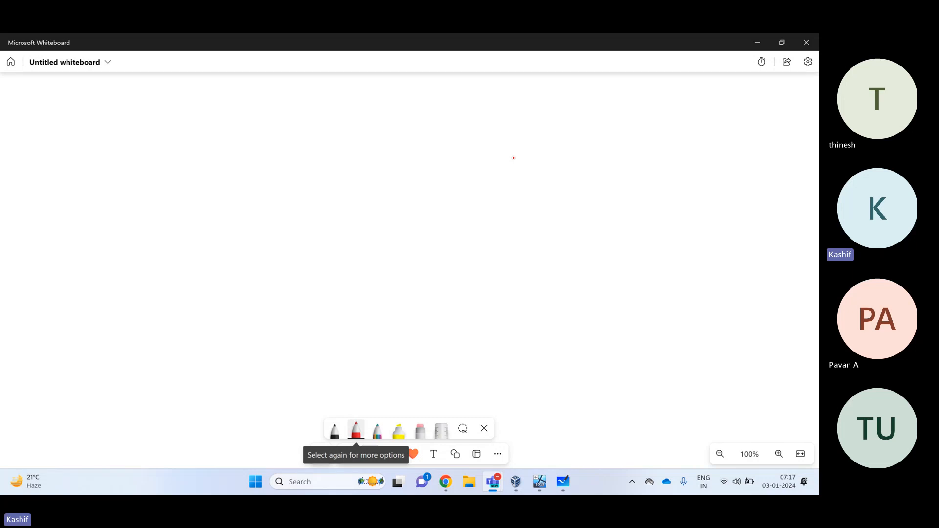
Draw a red rectangle near the middle of the whiteboard and handwrite "Intune" inside it
left_click_drag(335, 269, 340, 296)
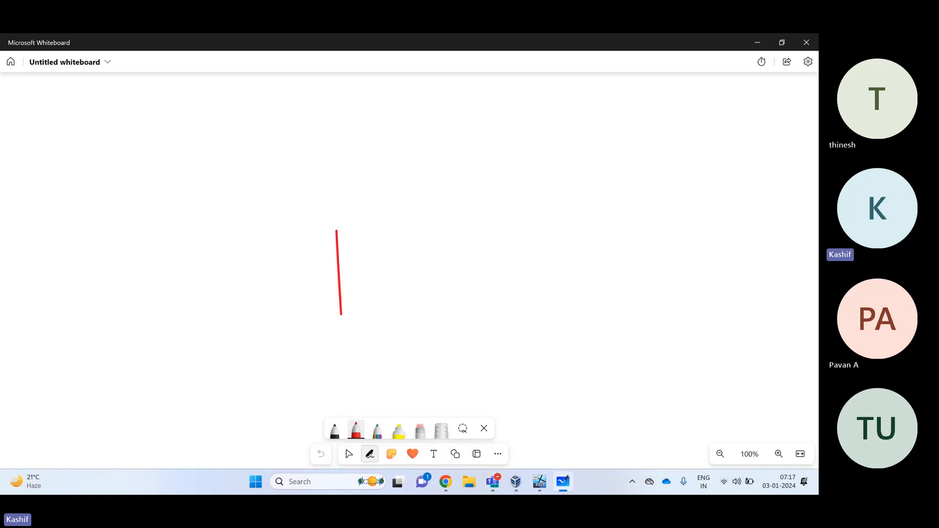
mouse_move(333, 230)
left_mouse_down()
mouse_move(545, 227)
mouse_move(553, 286)
left_mouse_up()
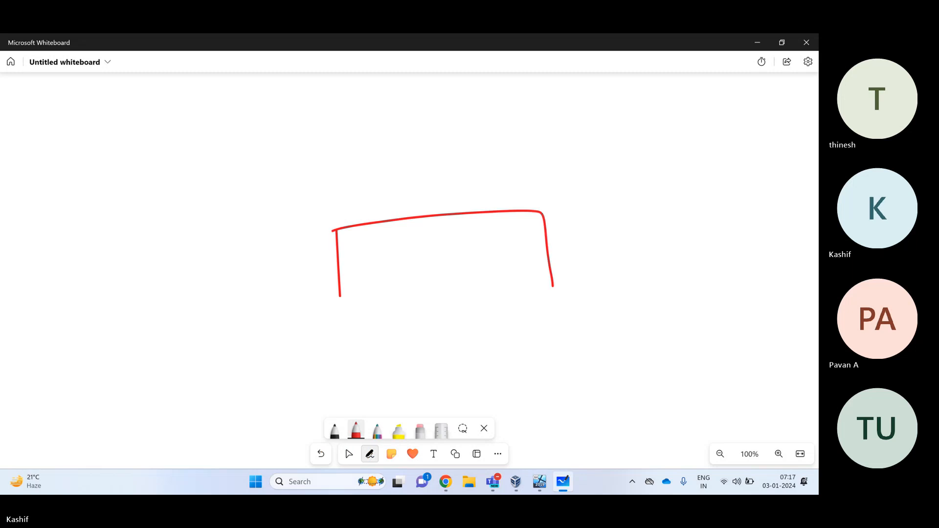
left_click_drag(337, 297, 559, 290)
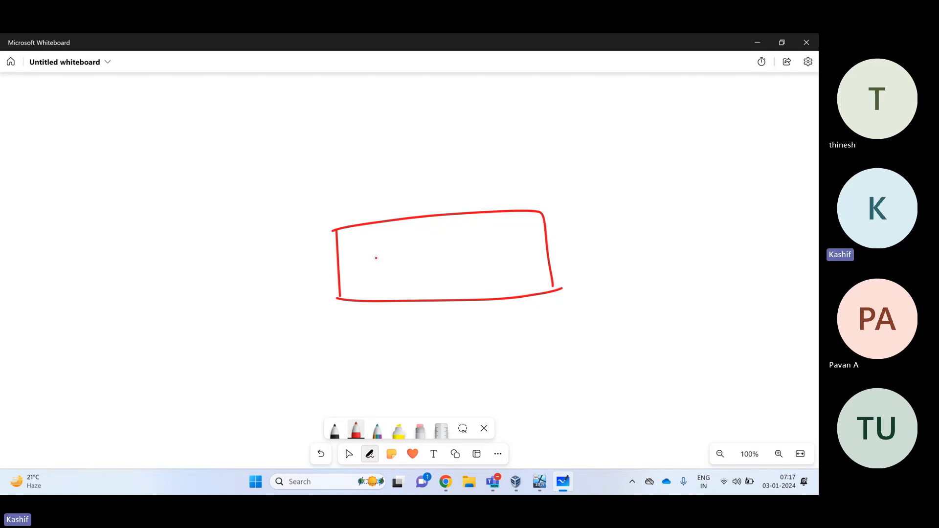
mouse_move(379, 251)
left_mouse_down()
mouse_move(381, 277)
mouse_move(409, 252)
mouse_move(416, 275)
left_mouse_up()
mouse_move(430, 245)
left_mouse_down()
mouse_move(431, 274)
mouse_move(443, 253)
mouse_move(520, 260)
left_mouse_up()
Handwrite "PMP" in red, away from the Intune box, and draw a circle around it
mouse_move(53, 141)
left_mouse_down()
mouse_move(153, 131)
mouse_move(35, 164)
mouse_move(71, 204)
left_mouse_up()
mouse_move(46, 168)
left_mouse_down()
mouse_move(53, 151)
mouse_move(92, 185)
left_mouse_up()
left_click_drag(83, 158, 98, 178)
left_click_drag(105, 142, 126, 185)
mouse_move(124, 145)
left_mouse_down()
mouse_move(139, 183)
mouse_move(129, 170)
left_mouse_up()
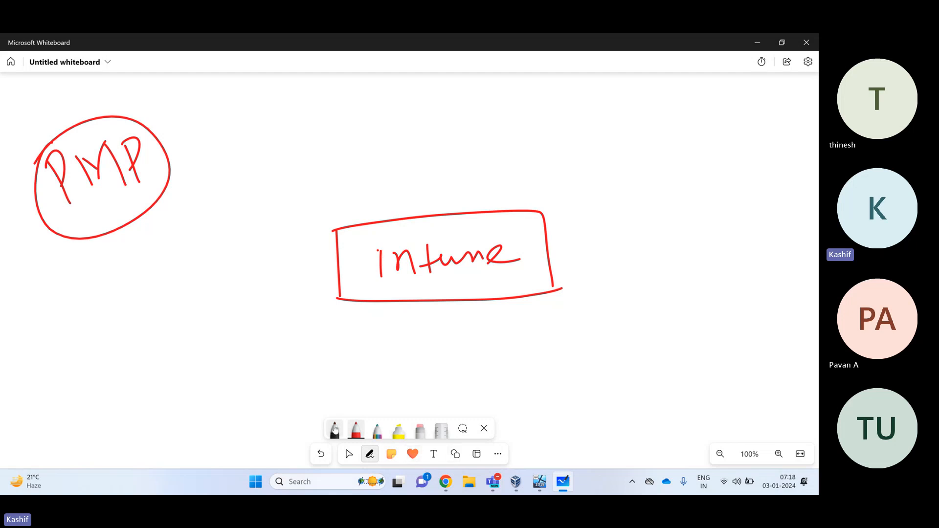
Draw four red arrows pointing down into the PMP circle
left_click(348, 454)
left_click_drag(258, 327, 291, 436)
left_click(370, 454)
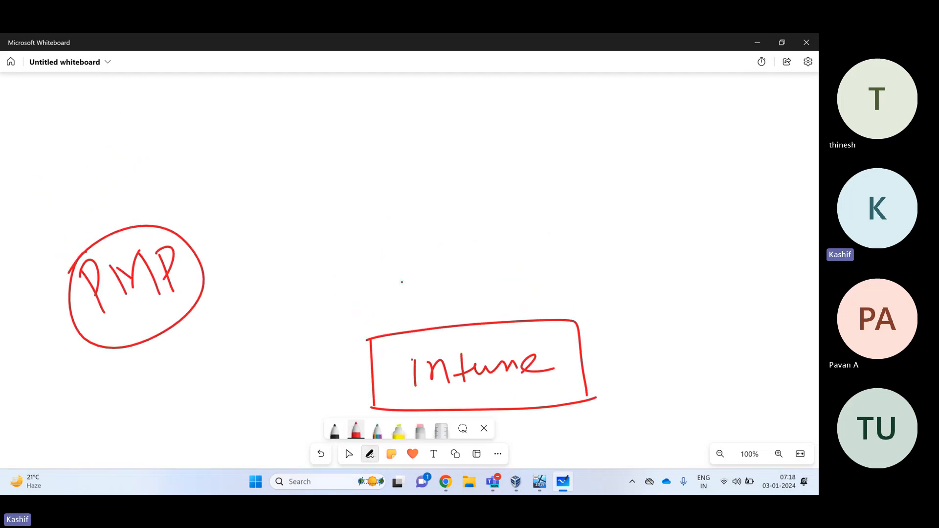
left_click_drag(29, 150, 76, 221)
left_click_drag(51, 224, 88, 238)
left_click_drag(81, 202, 88, 238)
mouse_move(91, 126)
left_mouse_down()
mouse_move(122, 226)
mouse_move(128, 193)
left_mouse_up()
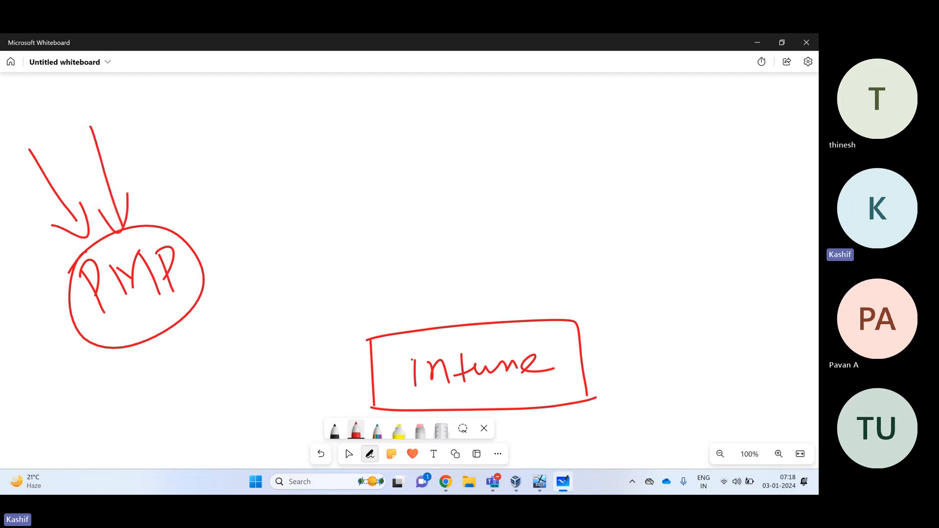
mouse_move(160, 115)
left_mouse_down()
mouse_move(154, 205)
mouse_move(174, 186)
left_mouse_up()
left_click_drag(214, 113, 185, 229)
Draw a tall box labelled "server" beside the PMP circle, with arrows from PMP to the server and from the server to Intune
mouse_move(180, 201)
left_mouse_down()
mouse_move(182, 210)
mouse_move(211, 216)
mouse_move(237, 252)
mouse_move(243, 360)
left_mouse_up()
left_click_drag(232, 244, 300, 348)
left_click_drag(241, 364, 312, 330)
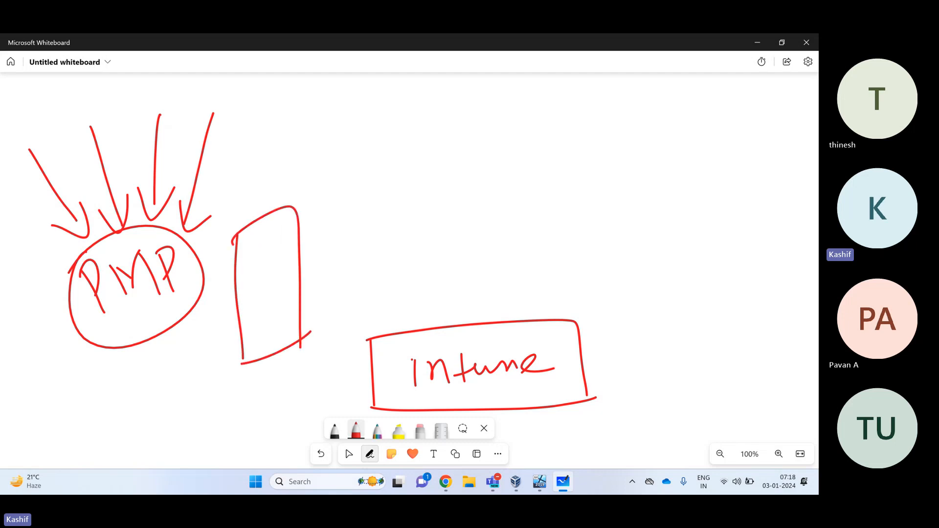
mouse_move(247, 253)
left_mouse_down()
mouse_move(238, 264)
mouse_move(244, 277)
mouse_move(295, 215)
left_mouse_up()
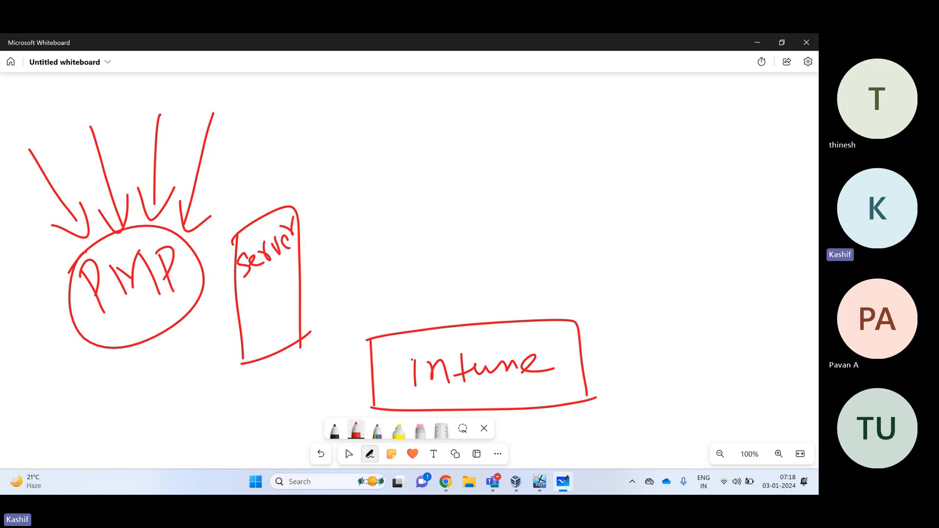
mouse_move(172, 300)
left_mouse_down()
mouse_move(223, 319)
mouse_move(222, 331)
left_mouse_up()
mouse_move(284, 286)
left_mouse_down()
mouse_move(360, 380)
mouse_move(357, 351)
left_mouse_up()
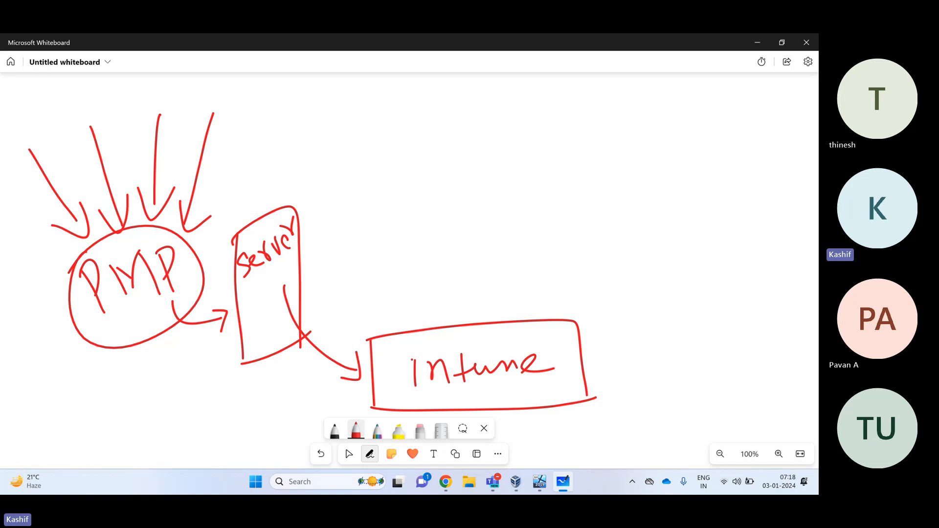
Sketch six small device boxes in three rows of two beyond the Intune box and draw an arrow from Intune to them
mouse_move(694, 323)
left_mouse_down()
mouse_move(707, 298)
mouse_move(728, 324)
mouse_move(762, 284)
mouse_move(768, 306)
left_mouse_up()
left_click_drag(743, 315, 773, 309)
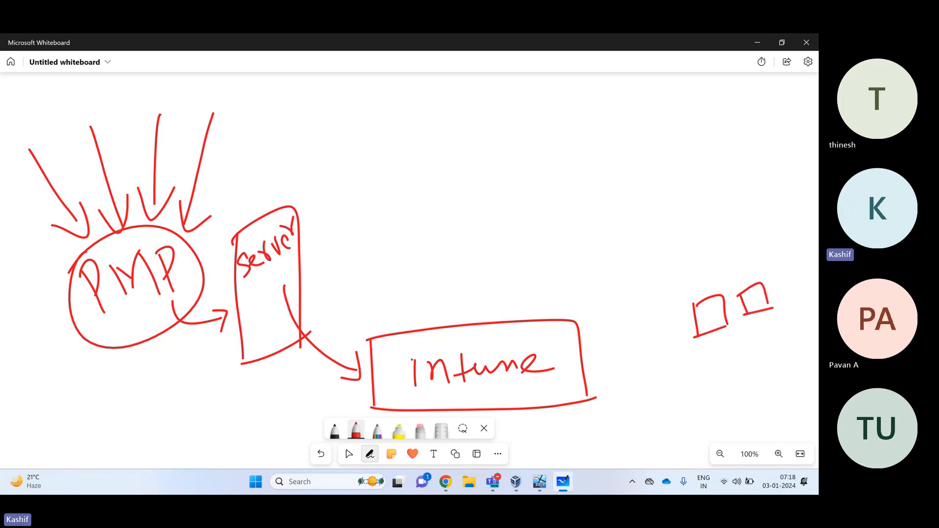
left_click_drag(704, 347, 712, 363)
mouse_move(707, 343)
left_mouse_down()
mouse_move(732, 335)
mouse_move(734, 351)
left_mouse_up()
left_click(744, 339)
left_click_drag(711, 363, 771, 340)
left_click_drag(746, 350, 774, 341)
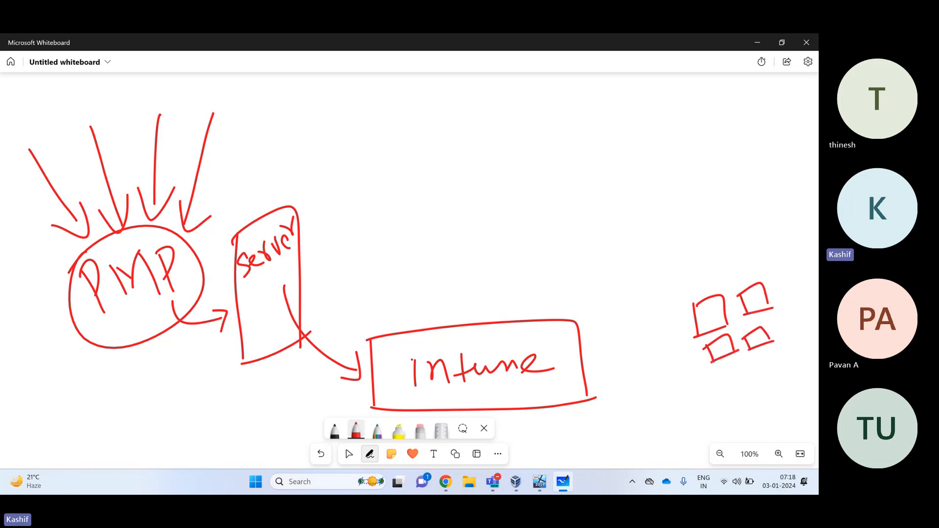
left_click_drag(708, 380, 714, 395)
mouse_move(707, 383)
left_mouse_down()
mouse_move(731, 368)
mouse_move(737, 388)
left_mouse_up()
left_click_drag(714, 398, 757, 384)
mouse_move(752, 364)
left_mouse_down()
mouse_move(771, 357)
mouse_move(776, 376)
left_mouse_up()
left_click_drag(760, 387, 779, 377)
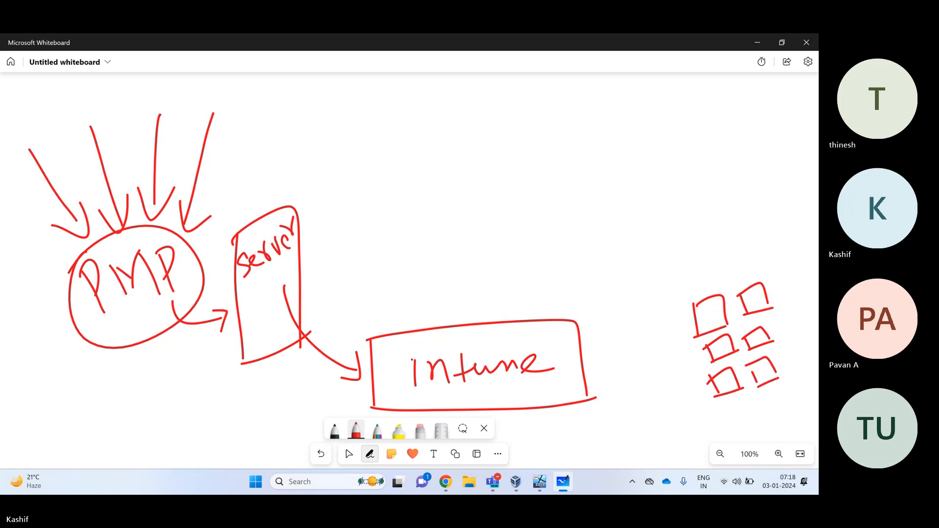
left_click_drag(572, 363, 669, 377)
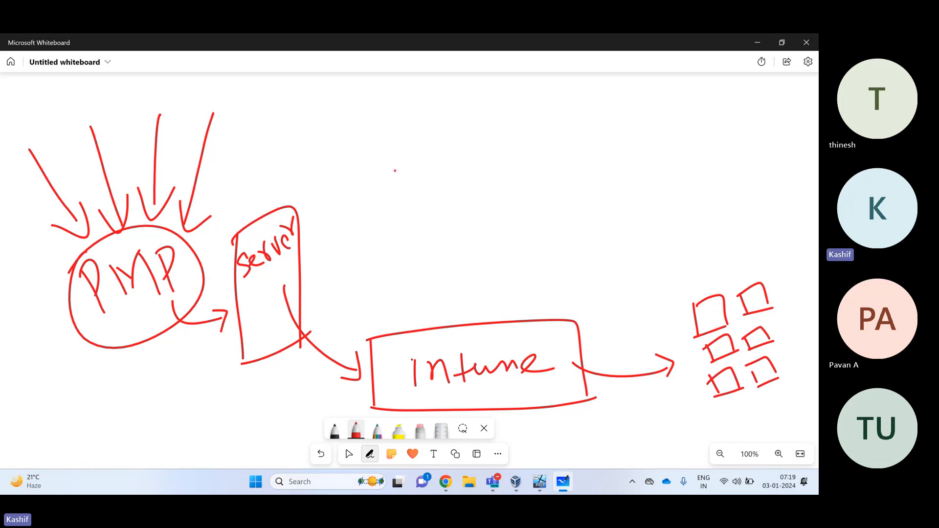
left_click_drag(80, 357, 122, 345)
Switch to the LONWVM001 virtual machine and move the Patch My PC Publishing Settings window clear of the desktop icons
left_click(452, 485)
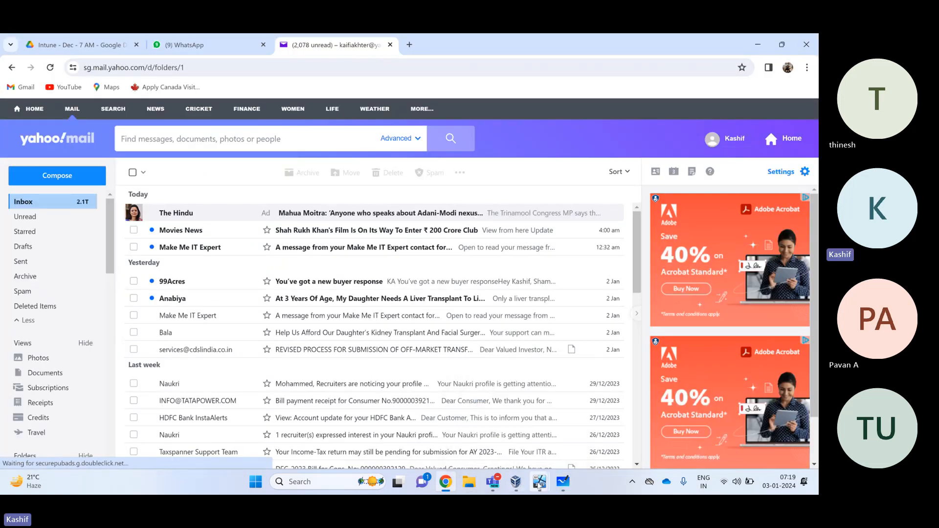
mouse_move(539, 485)
left_click(723, 416)
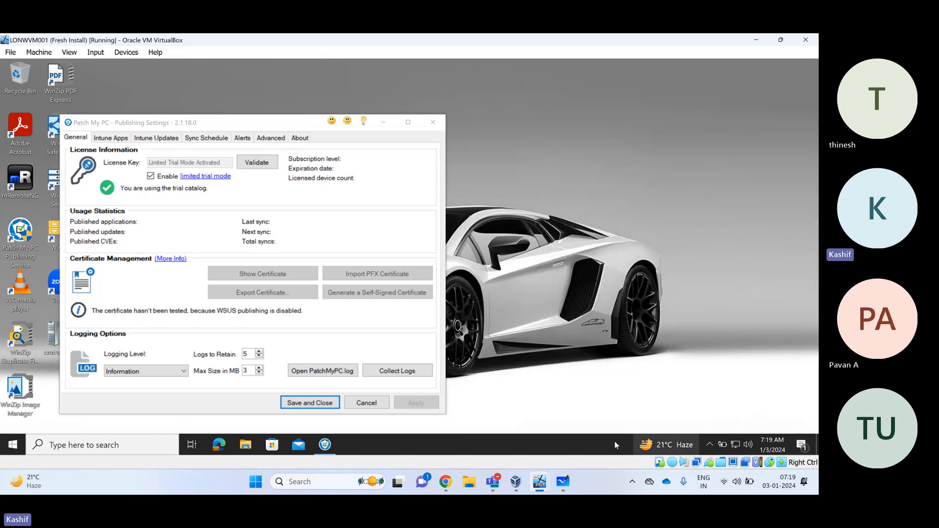
left_click_drag(276, 122, 427, 108)
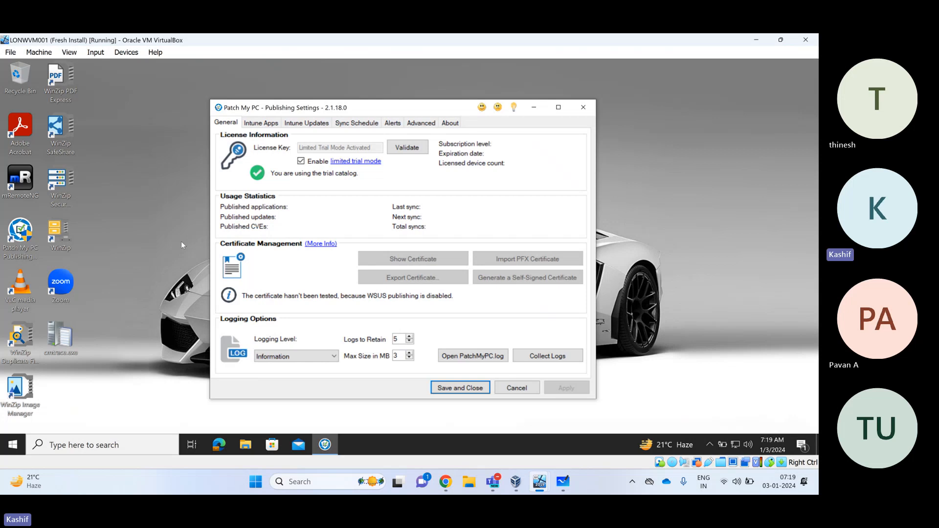
Switch to Chrome and search the web for "patch my pc intune" in a new tab
mouse_move(444, 485)
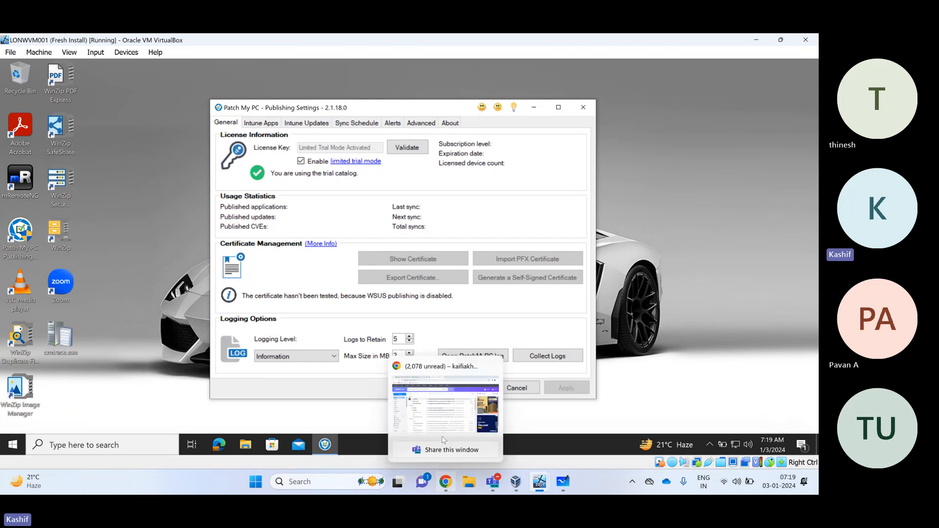
left_click(454, 401)
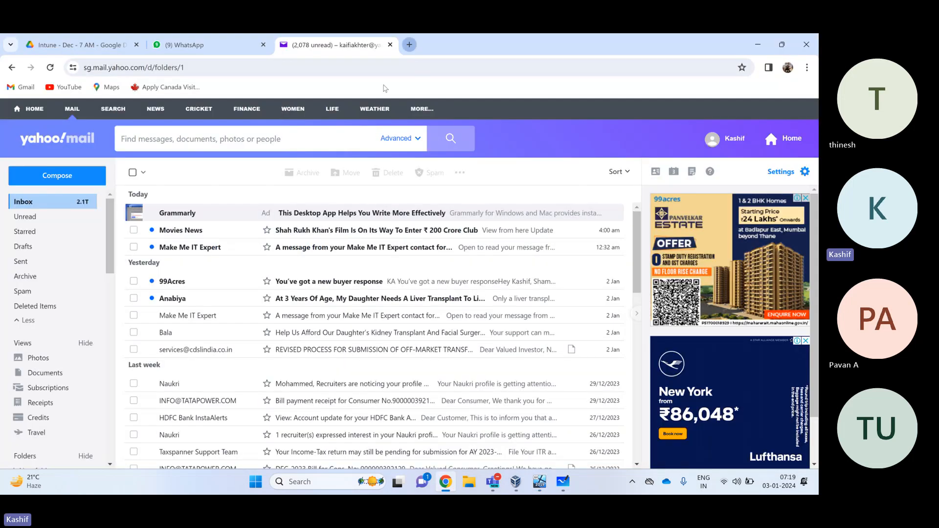
left_click(409, 44)
left_click(323, 70)
type("patc")
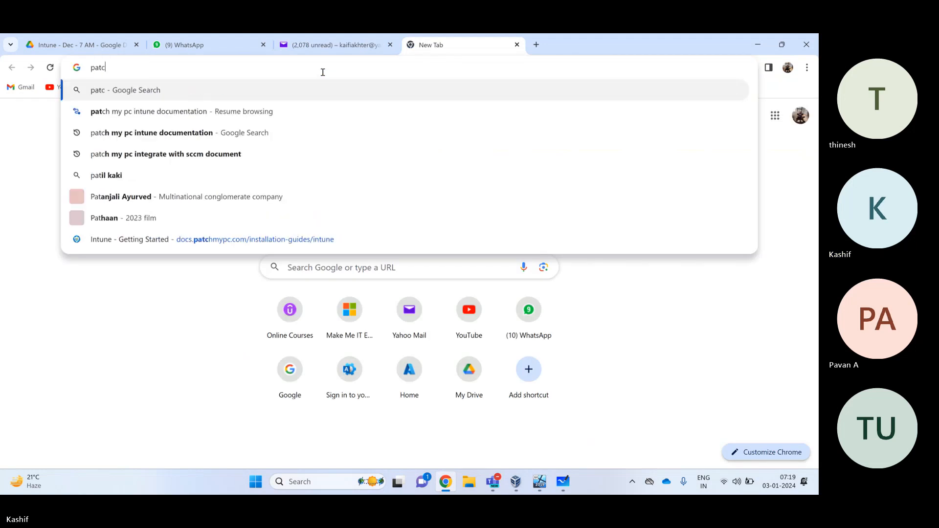
type("h my pc intune")
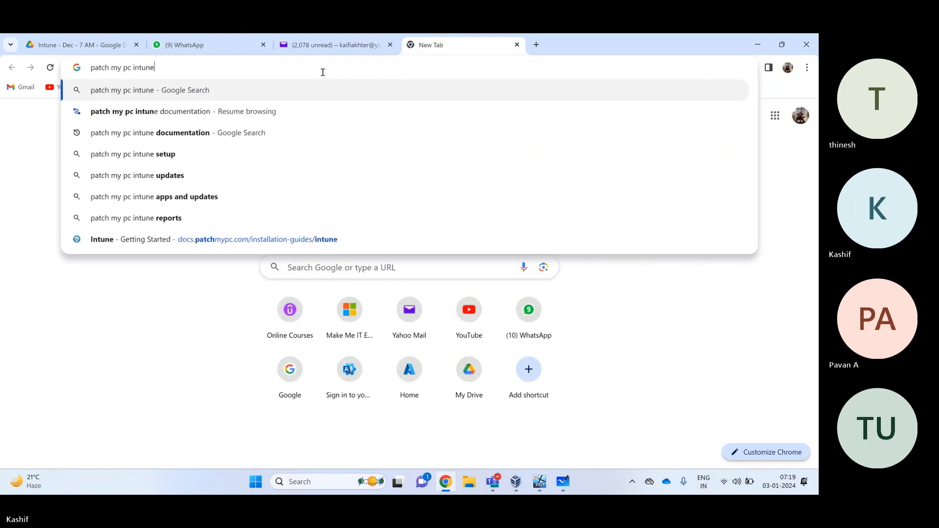
key("Return")
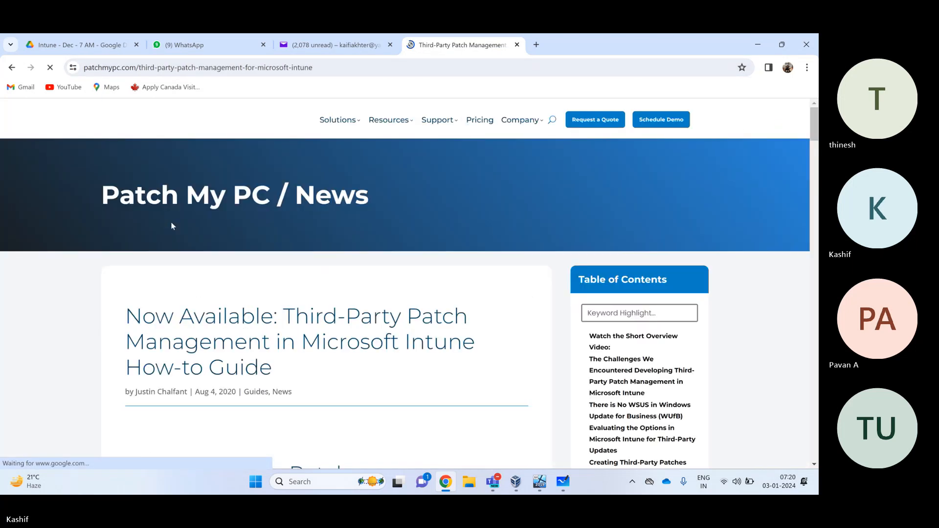
Look over the Patch My PC Intune how-to article and the ConfigMgr and Intune patching page from the search results
scroll(176, 237, "down", 5)
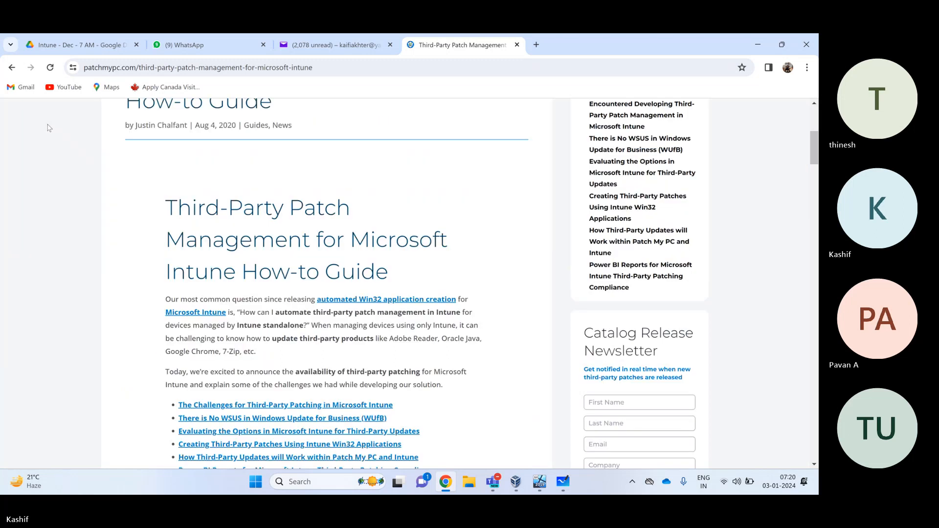
left_click(12, 67)
left_click(225, 322)
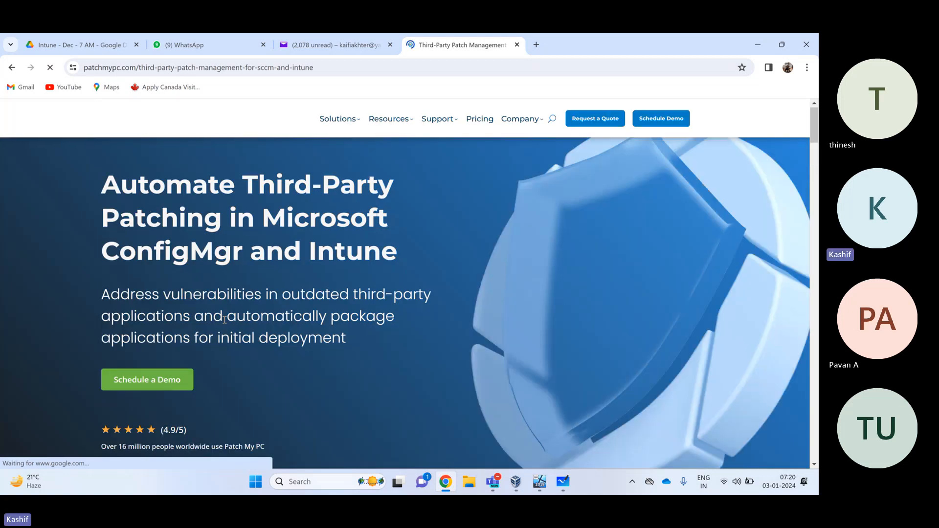
scroll(225, 320, "down", 10)
key("alt+Left")
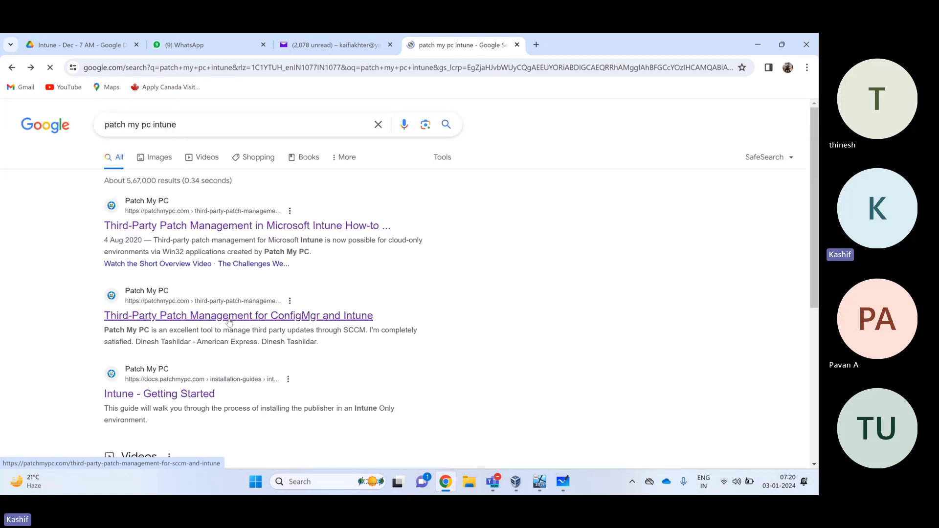
Open the "Intune - Getting Started" guide from the search results and go to its Requirements page
scroll(228, 321, "down", 1)
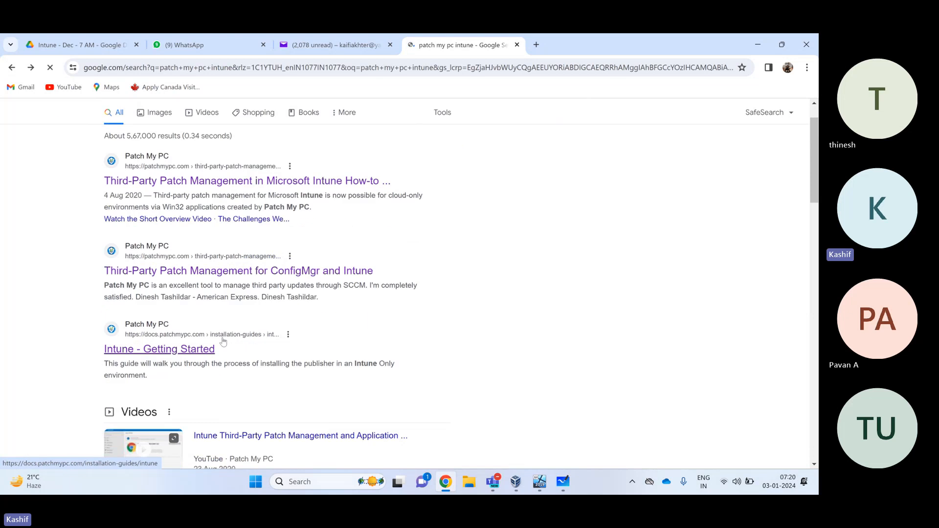
left_click(177, 345)
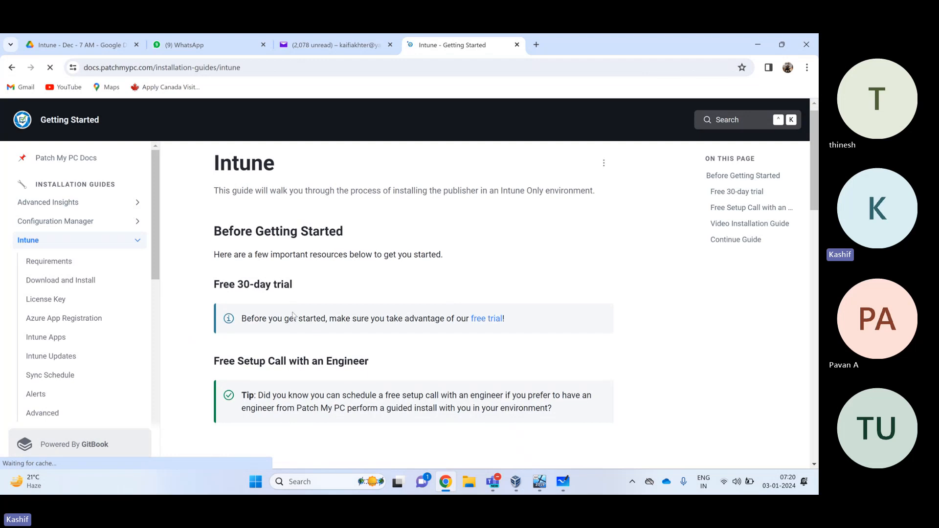
scroll(346, 327, "down", 3)
scroll(348, 328, "up", 2)
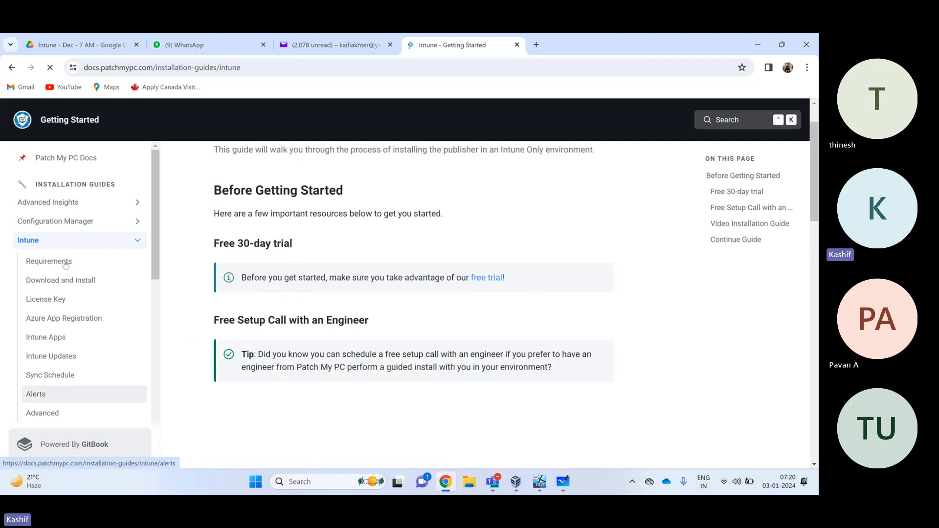
left_click(65, 263)
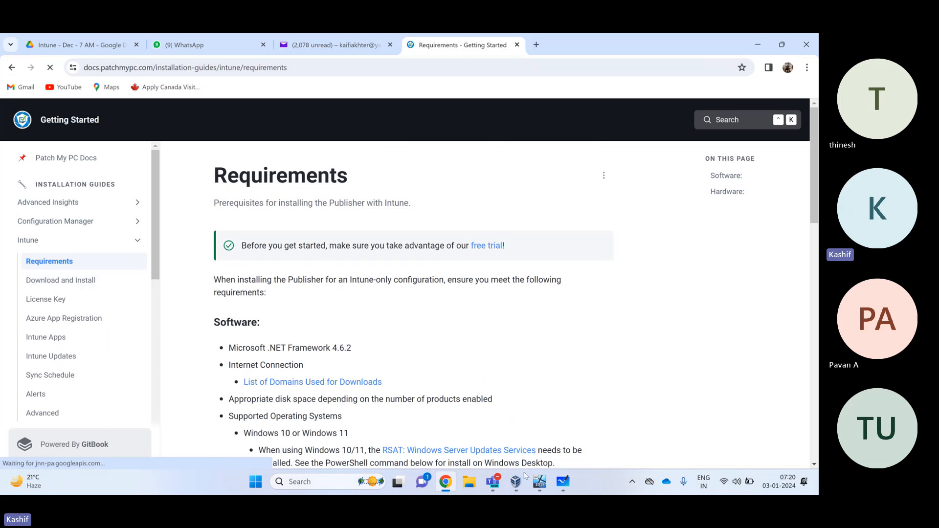
Switch back to the LONWVM001 virtual machine and shift the Publishing Settings window a little further from the desktop icons
mouse_move(539, 481)
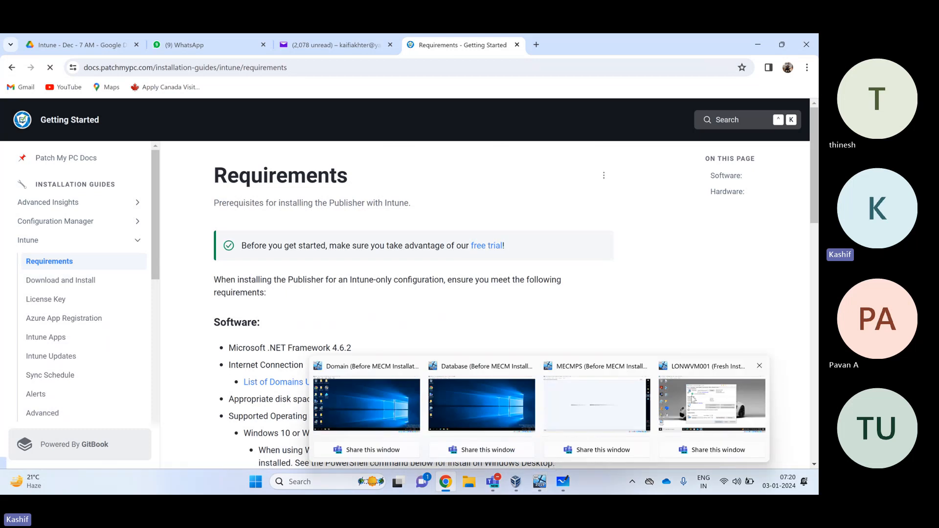
left_click(712, 405)
left_click_drag(93, 69, 1, 415)
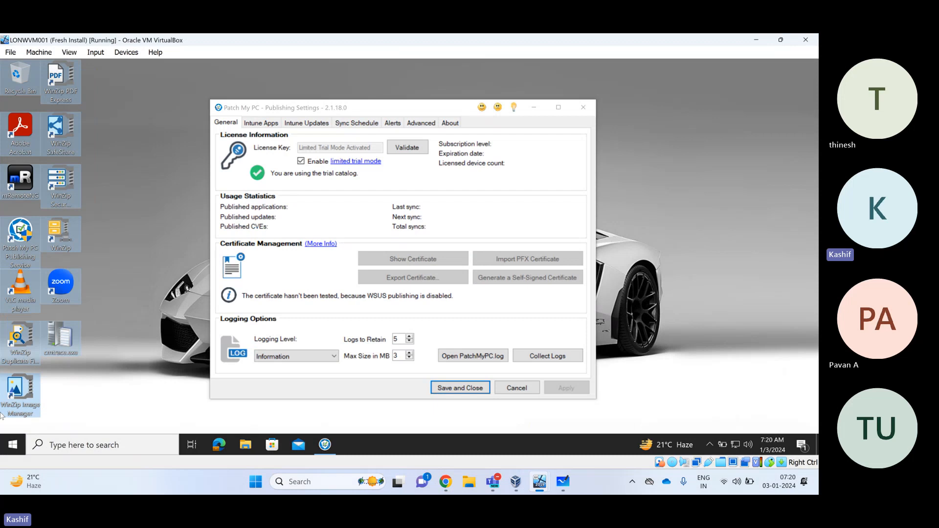
left_click(113, 363)
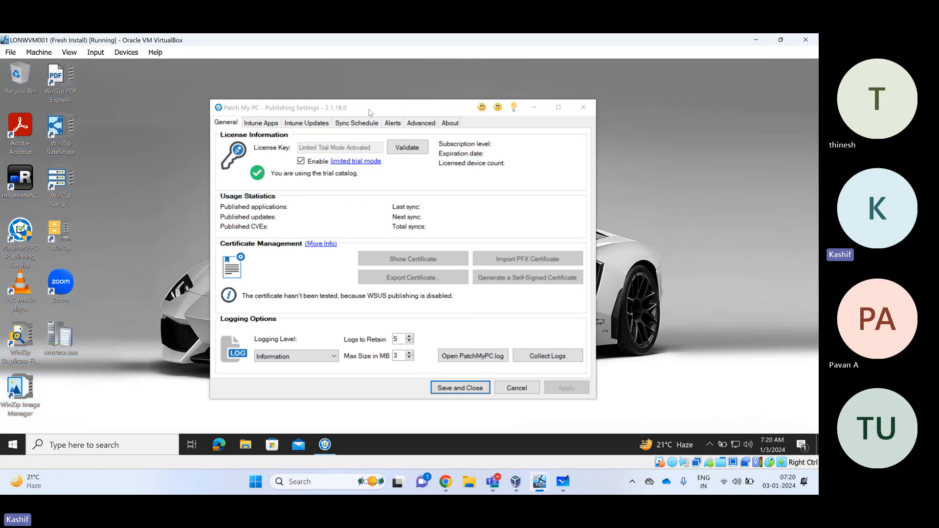
left_click_drag(351, 116, 376, 115)
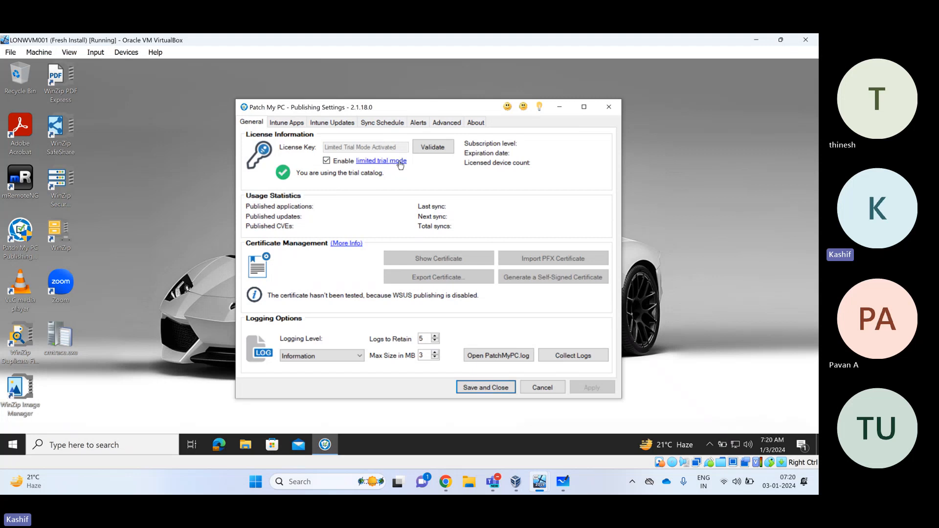
Compare the products selected in the Intune Apps and Intune Updates settings
left_click(286, 123)
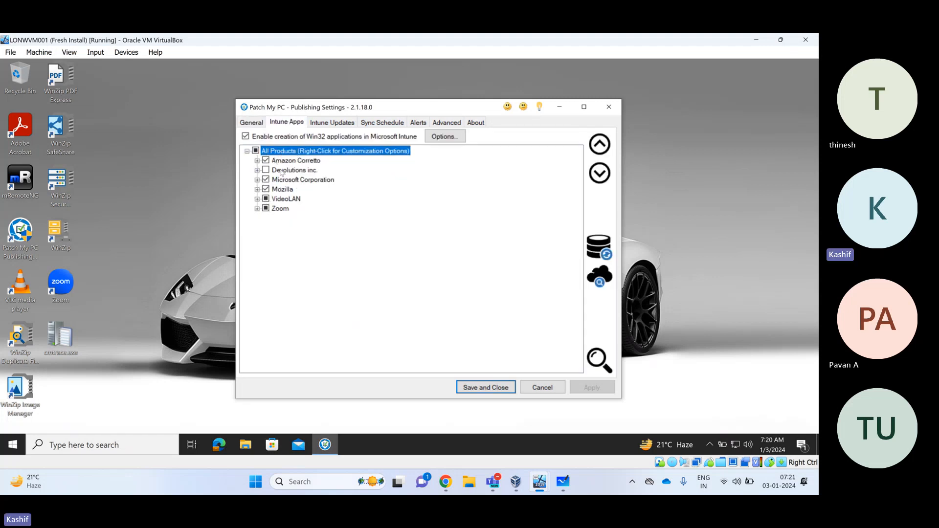
left_click(331, 123)
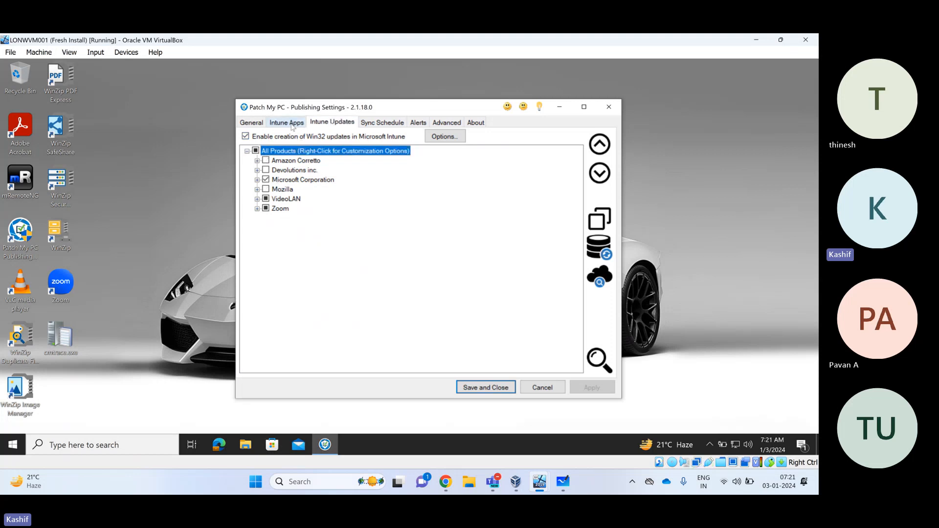
left_click(291, 122)
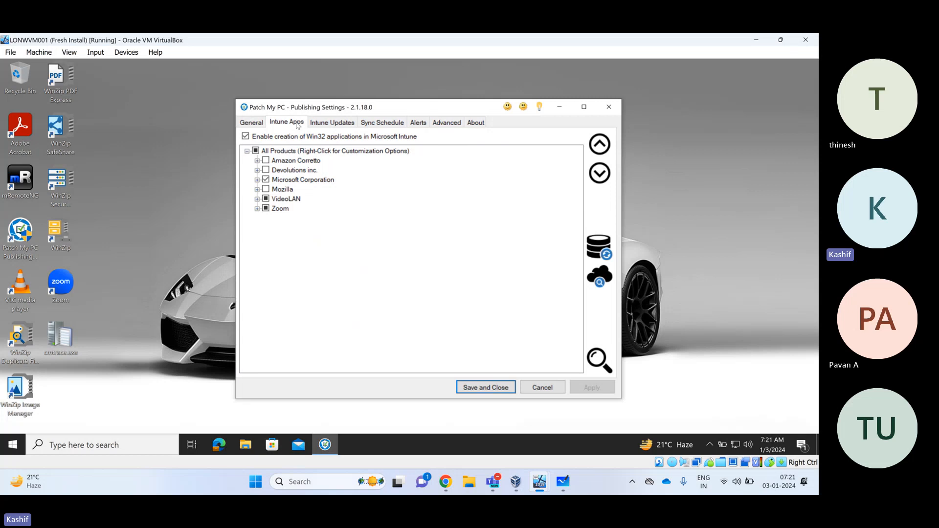
Review the Intune Updates products, the General licence information and the daily sync schedule in the Publishing Settings
left_click(326, 122)
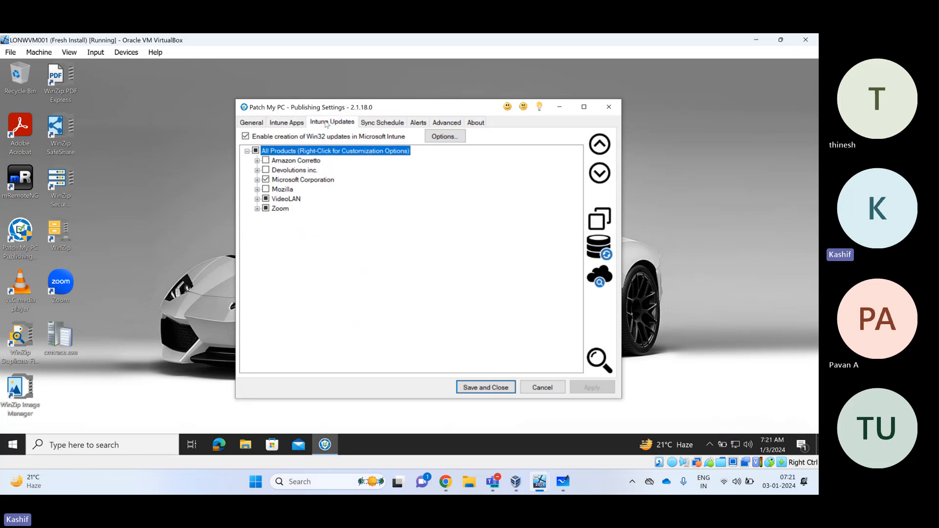
left_click(251, 123)
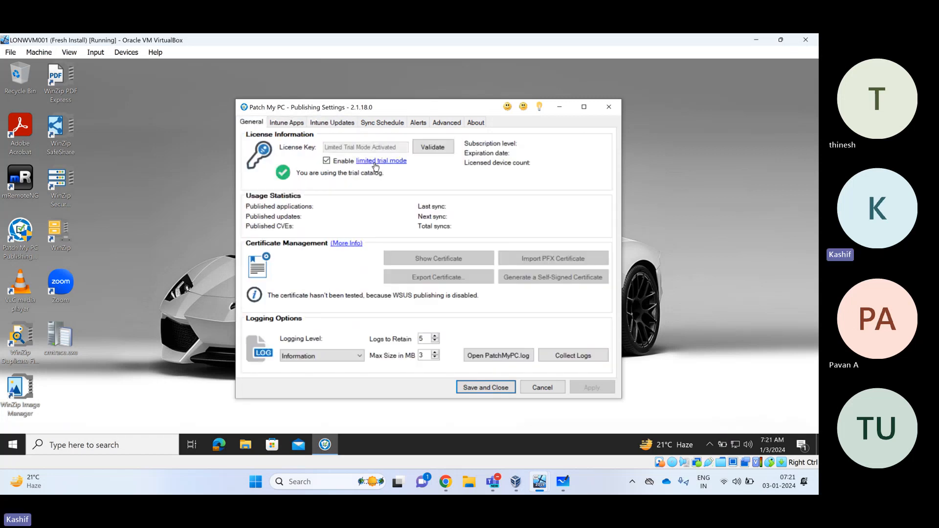
left_click(386, 124)
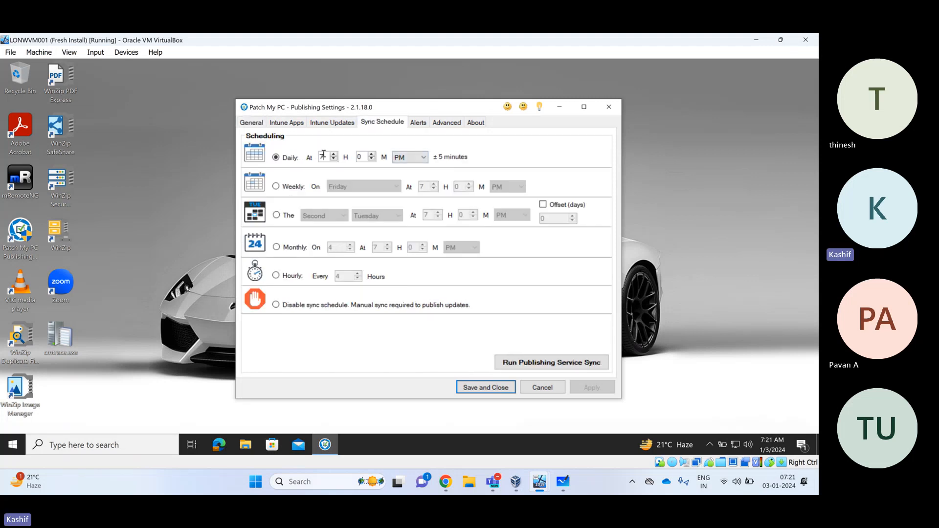
double_click(323, 155)
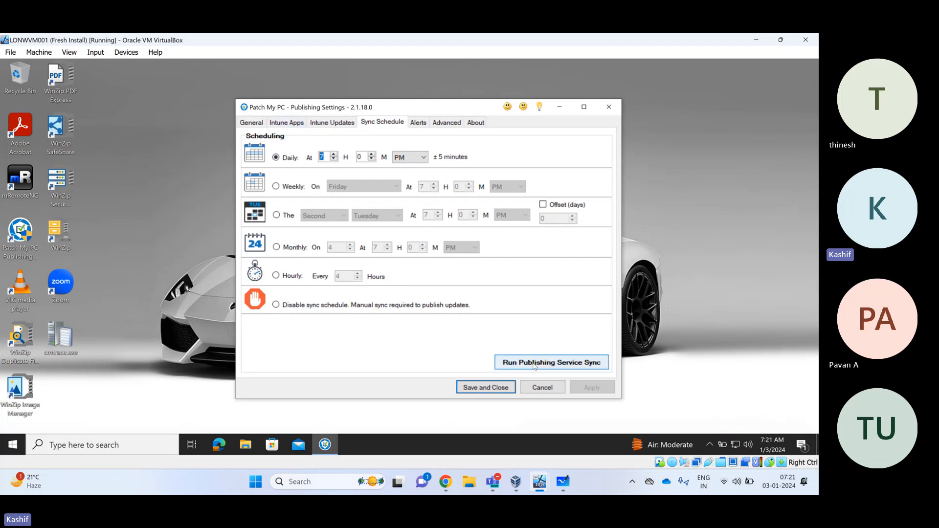
Switch to Chrome, open the Microsoft Intune admin center on a new page and sign in with the listed account
left_click(449, 486)
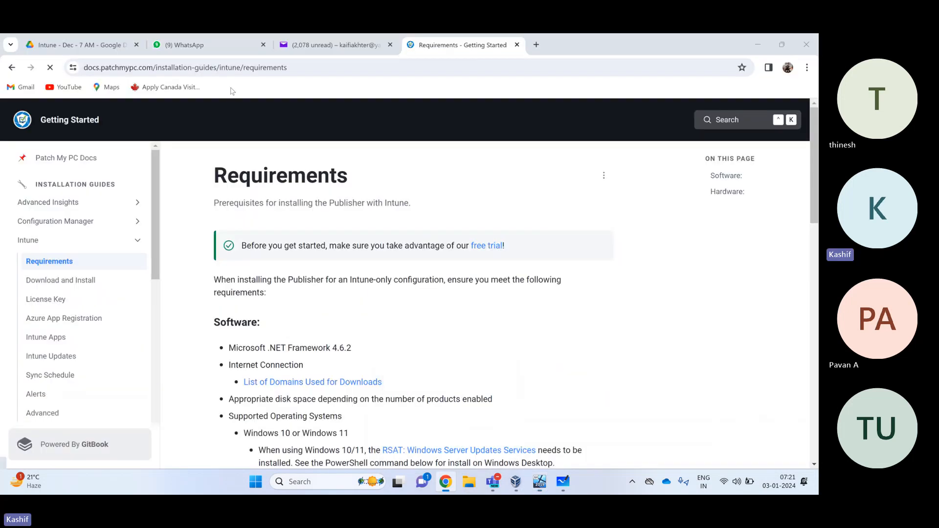
left_click(537, 45)
type("intu")
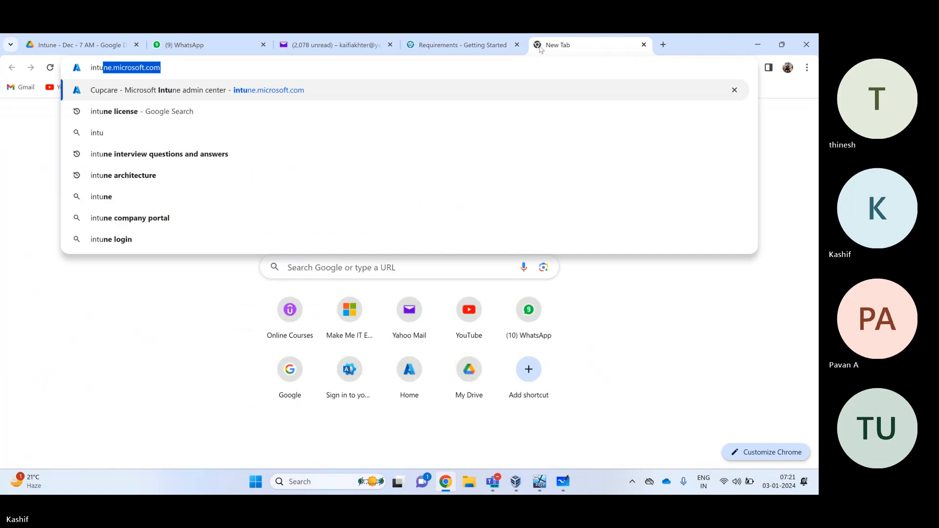
key("Return")
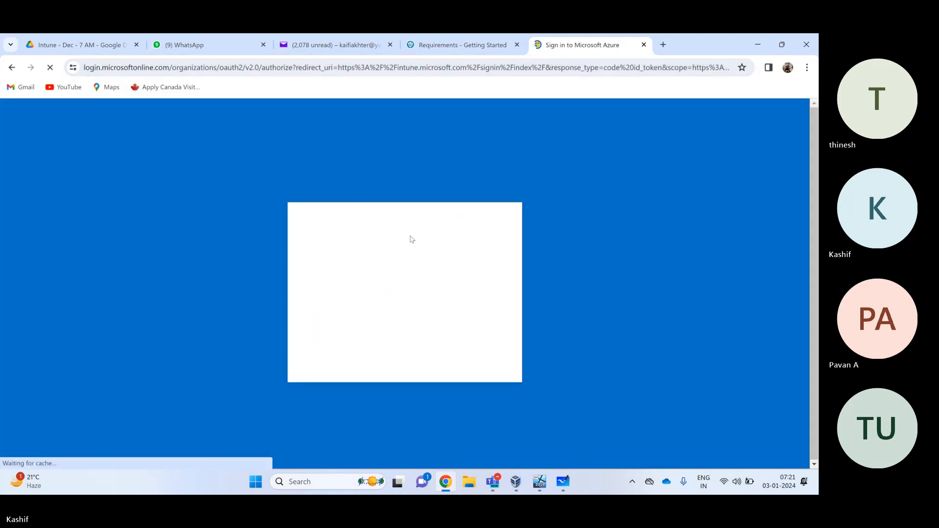
left_click(390, 238)
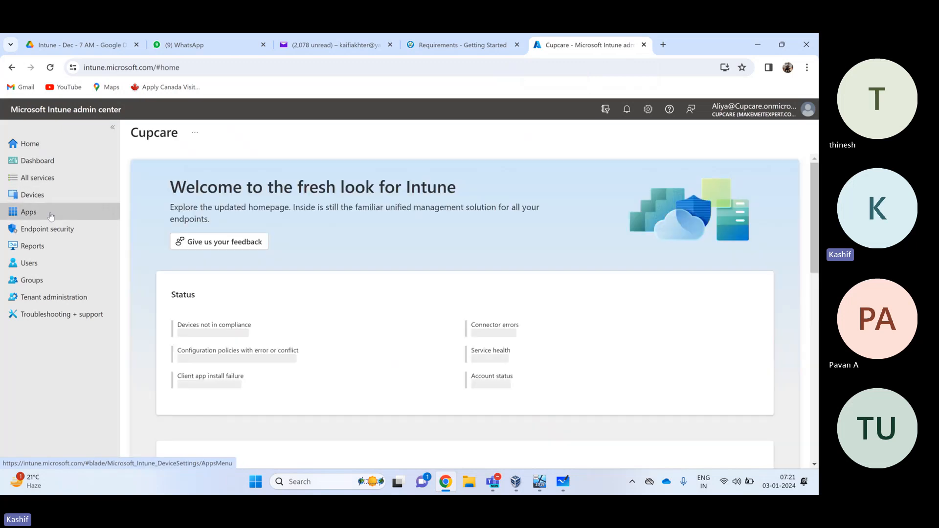
Open the list of Windows apps in Intune and highlight the two Amazon Corretto 8 entries
left_click(51, 216)
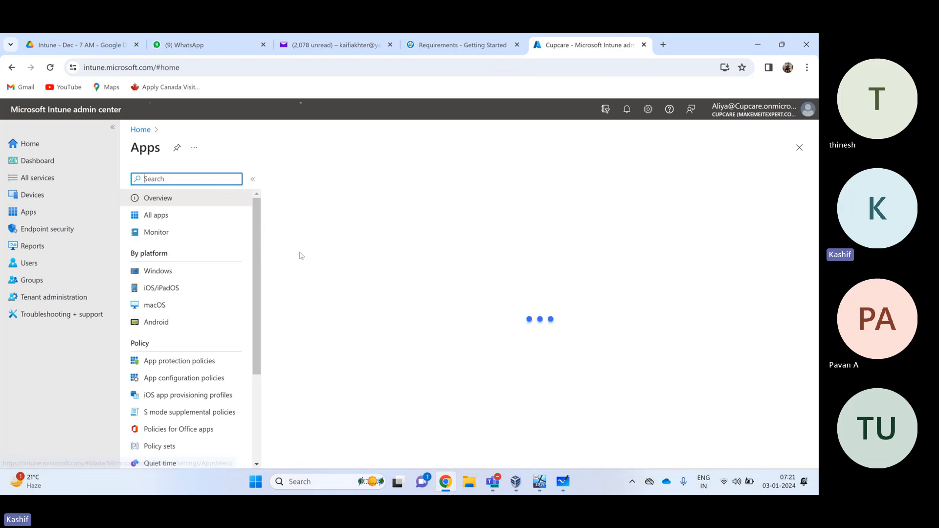
left_click(172, 276)
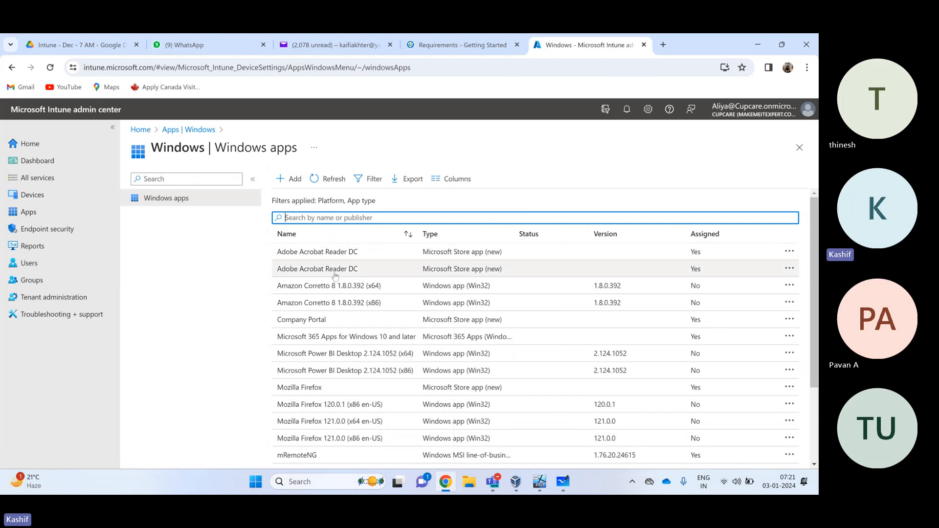
left_click_drag(281, 290, 784, 307)
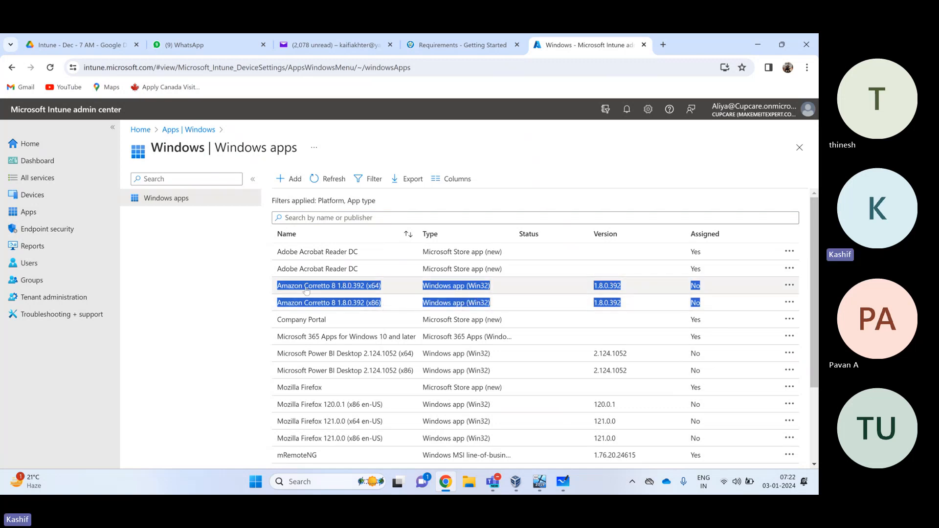
Open the Amazon Corretto 8 1.8.0.392 (x64) app and highlight its app package file name
left_click(338, 286)
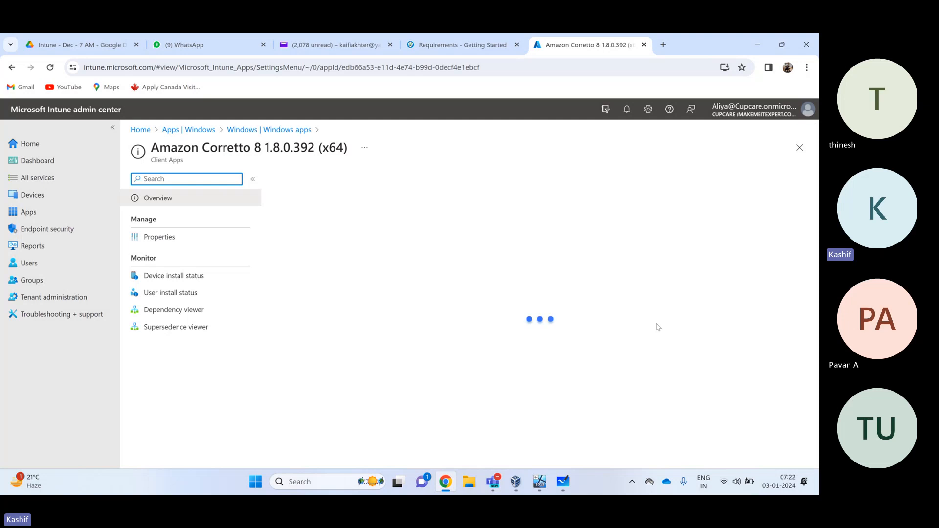
left_click_drag(608, 280, 715, 282)
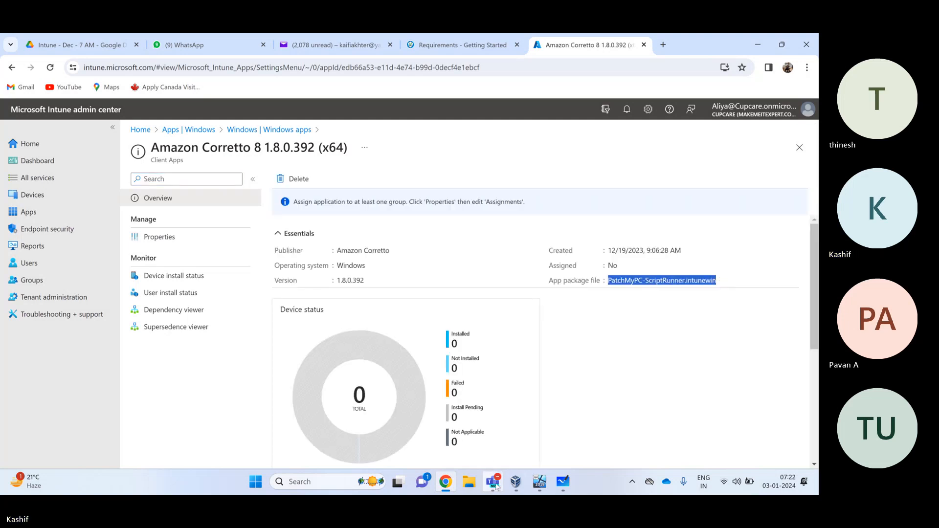
mouse_move(493, 482)
left_click(572, 428)
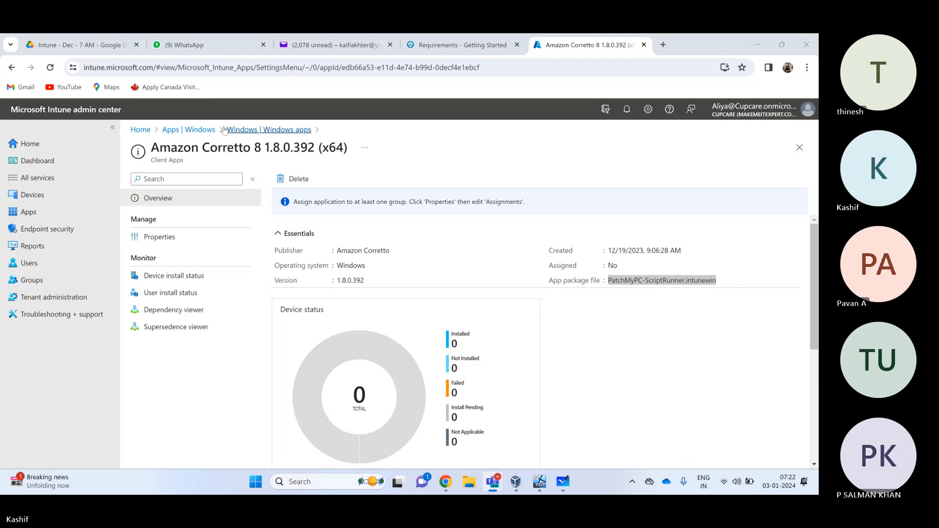
Return to the Windows apps list and highlight the Win32 Mozilla Firefox entries and the VLC and Zoom update entries
left_click(241, 129)
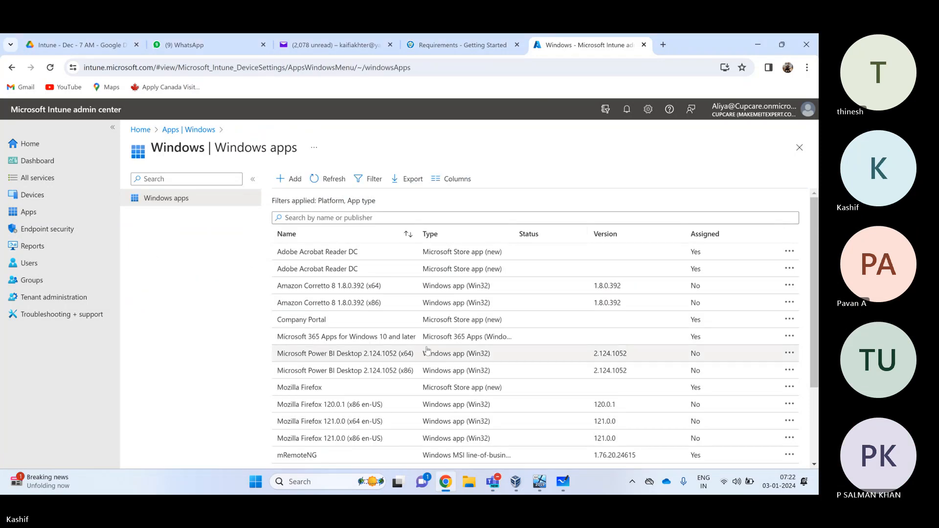
scroll(391, 341, "down", 3)
scroll(391, 341, "down", 1)
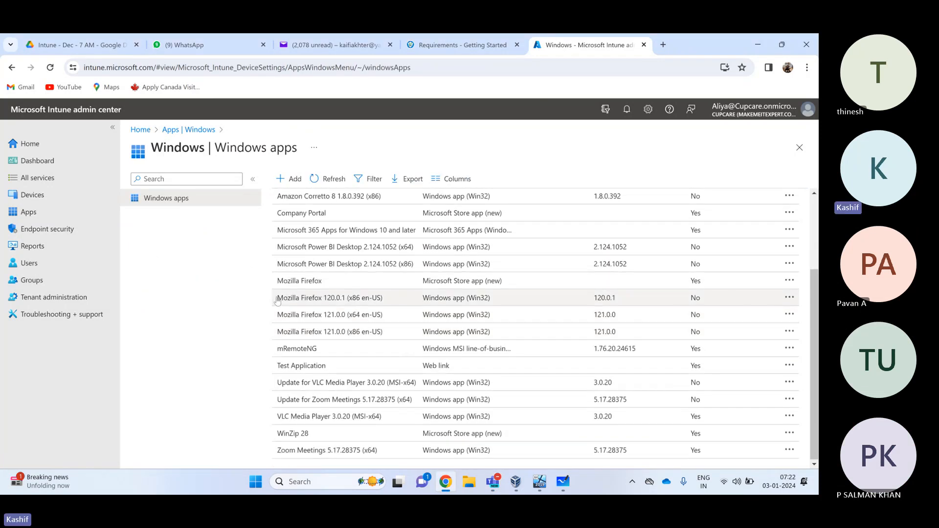
left_click_drag(276, 297, 711, 333)
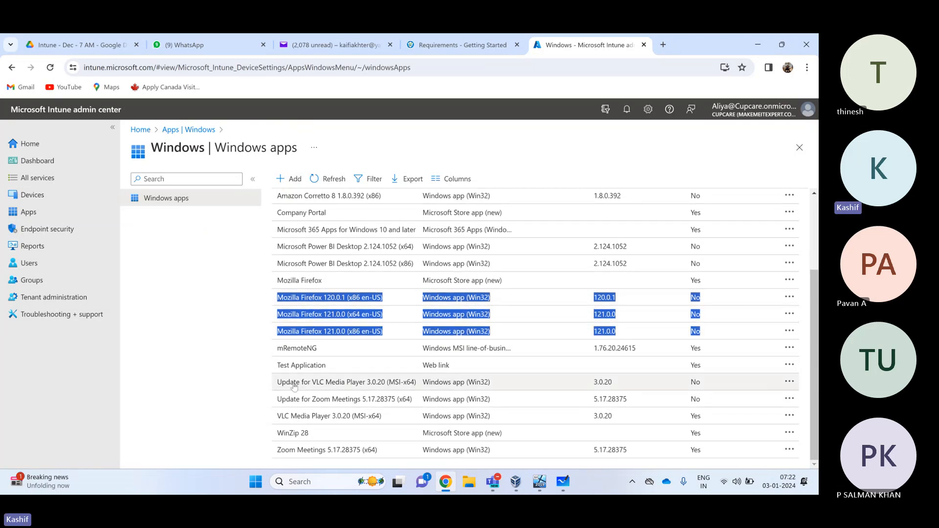
left_click_drag(294, 386, 774, 400)
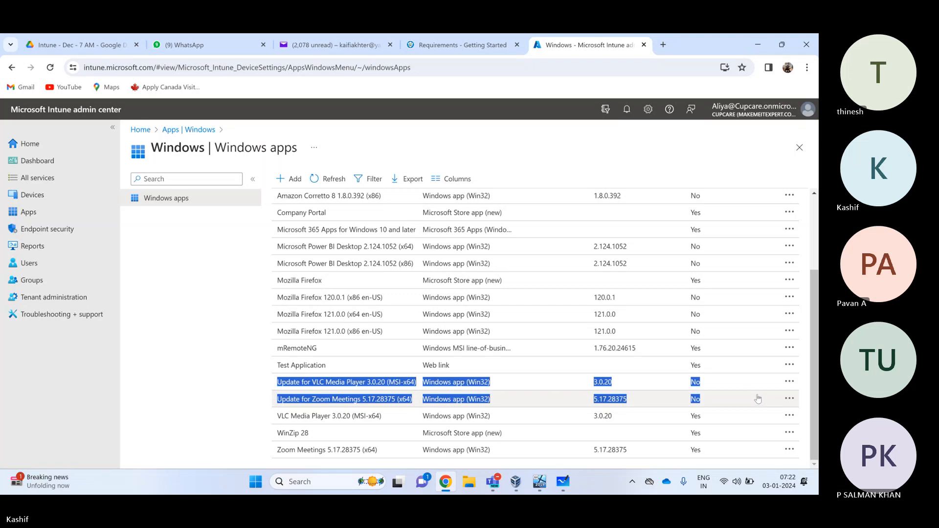
Switch to the Intune - Dec - 7 AM Drive folder and look back through the recordings to number 17 on Patch My PC integration
left_click(61, 44)
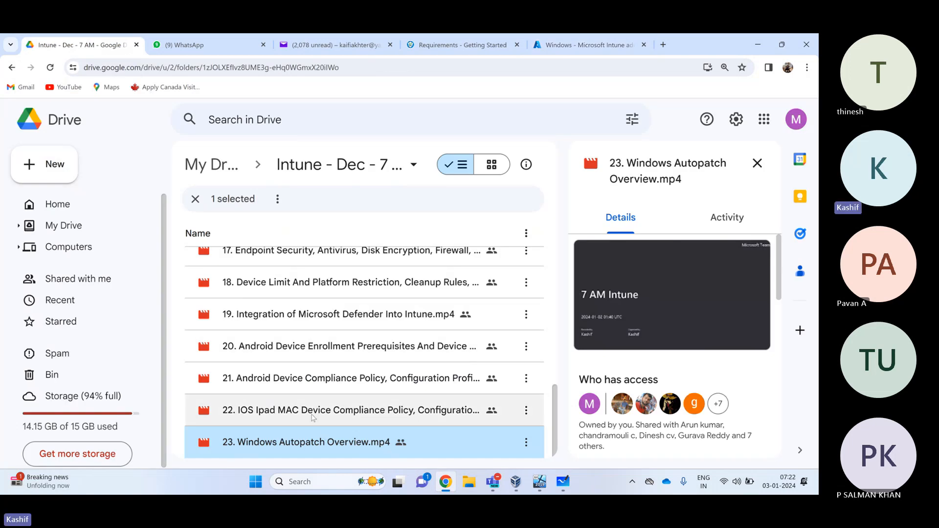
key("Up")
key("Up")
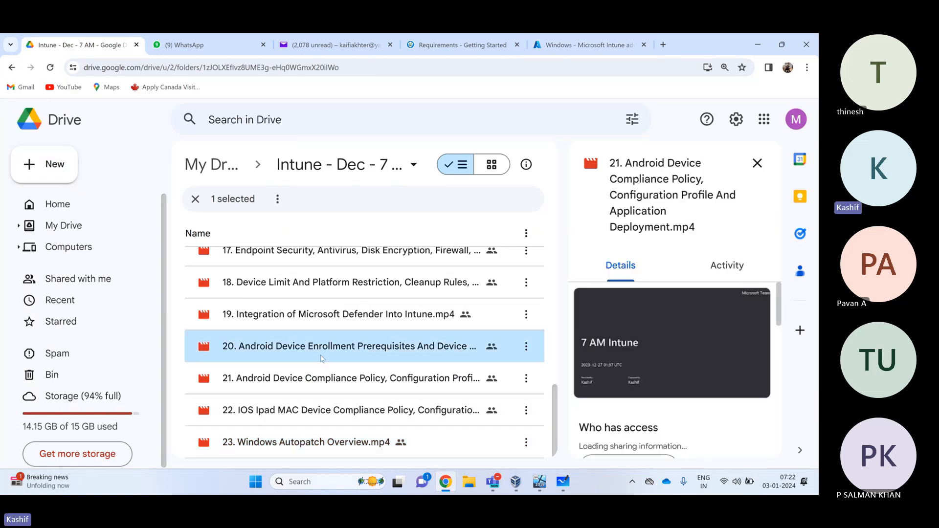
scroll(325, 367, "up", 1)
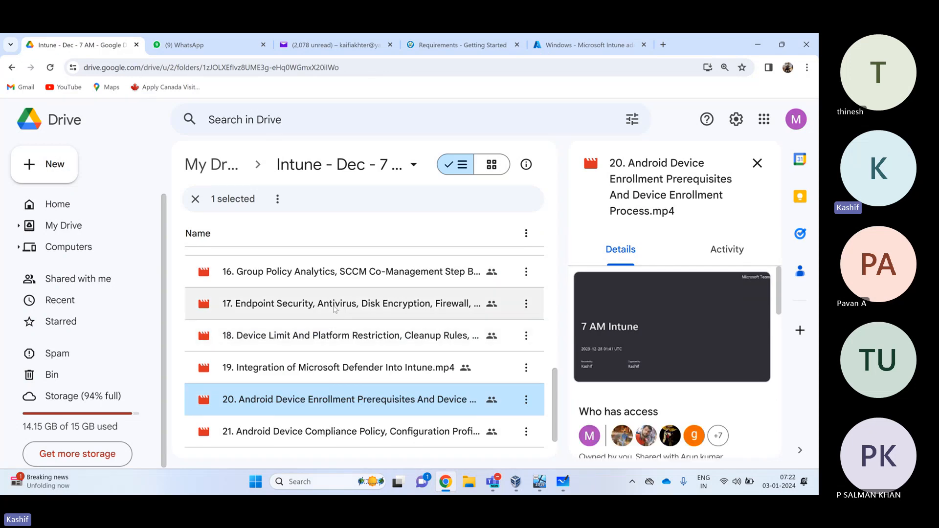
left_click(334, 308)
scroll(334, 308, "up", 3)
scroll(334, 308, "up", 2)
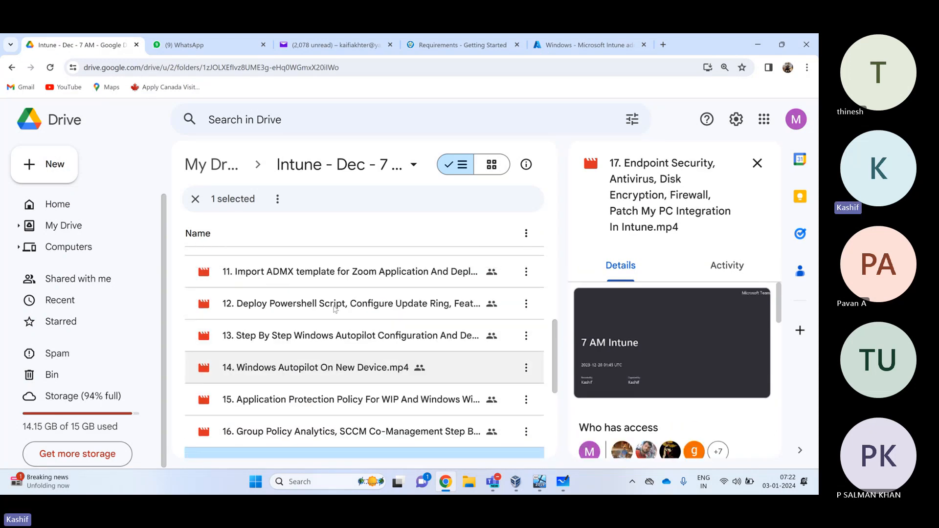
Look through the earlier session recordings from number 12 back to number 07 on deploying LOB, MSIX and Win32 applications
left_click(398, 359)
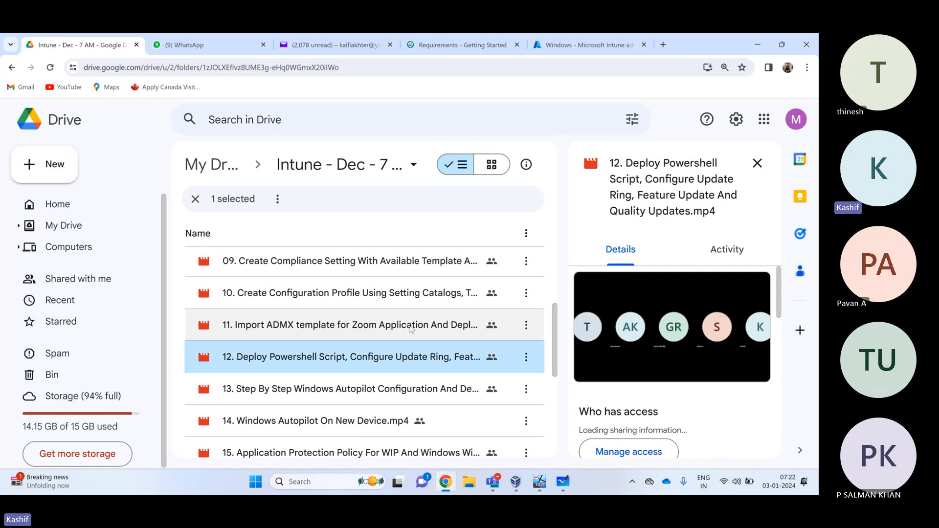
left_click(408, 338)
left_click(394, 296)
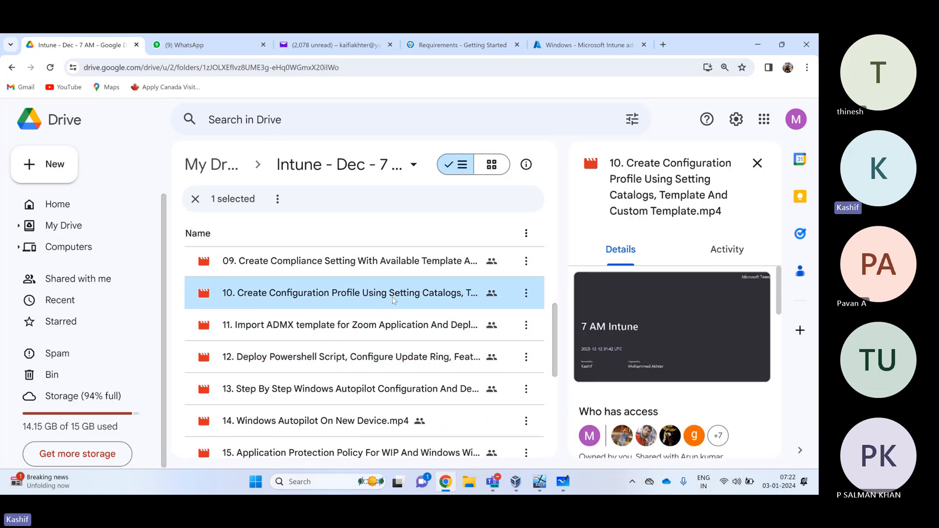
scroll(393, 296, "up", 2)
left_click(391, 306)
scroll(390, 307, "up", 2)
left_click(390, 307)
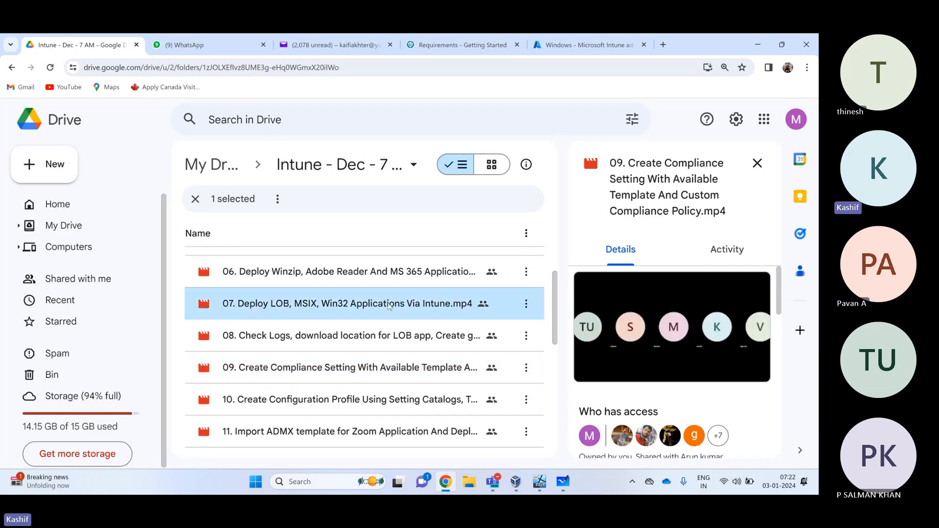
scroll(389, 308, "up", 2)
scroll(387, 308, "down", 2)
scroll(387, 307, "down", 7)
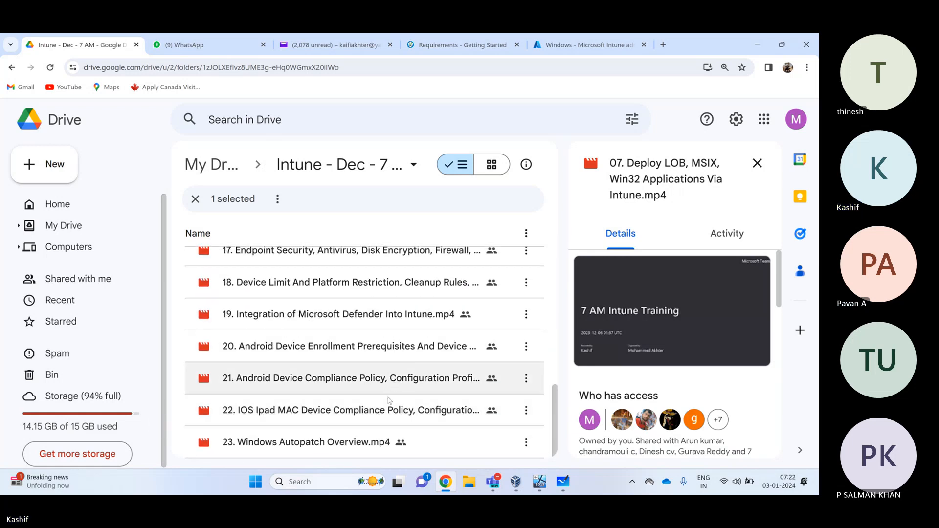
Review the recordings from number 22 on iOS, iPad and Mac policies back to number 14 on Windows Autopilot
left_click(390, 410)
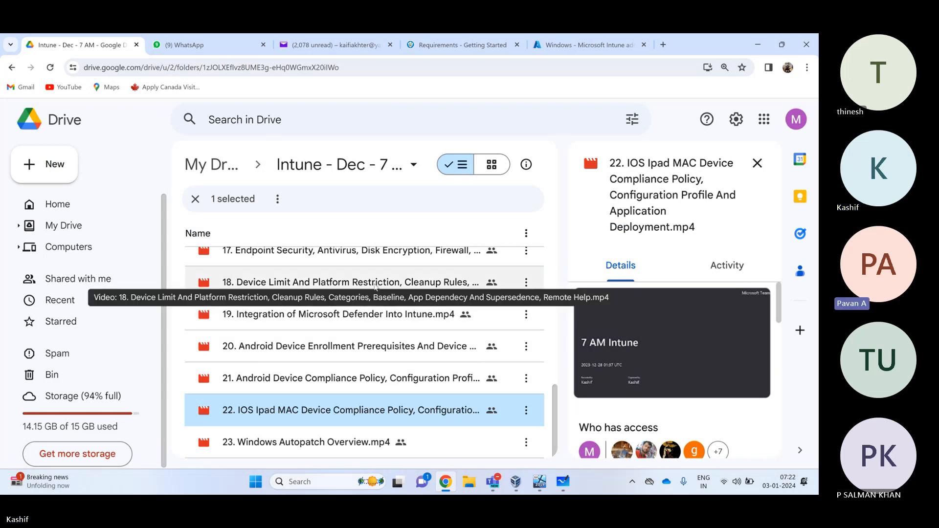
left_click(329, 315)
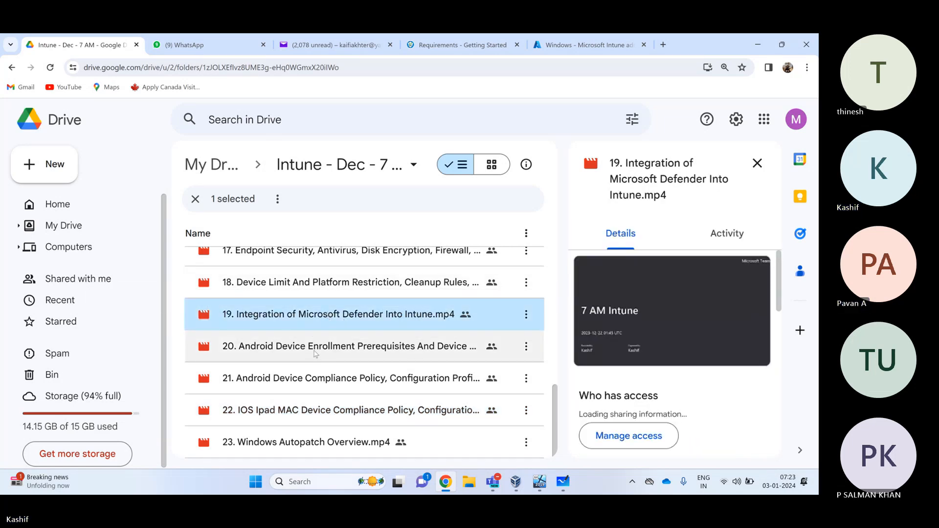
scroll(315, 353, "up", 1)
left_click(318, 335)
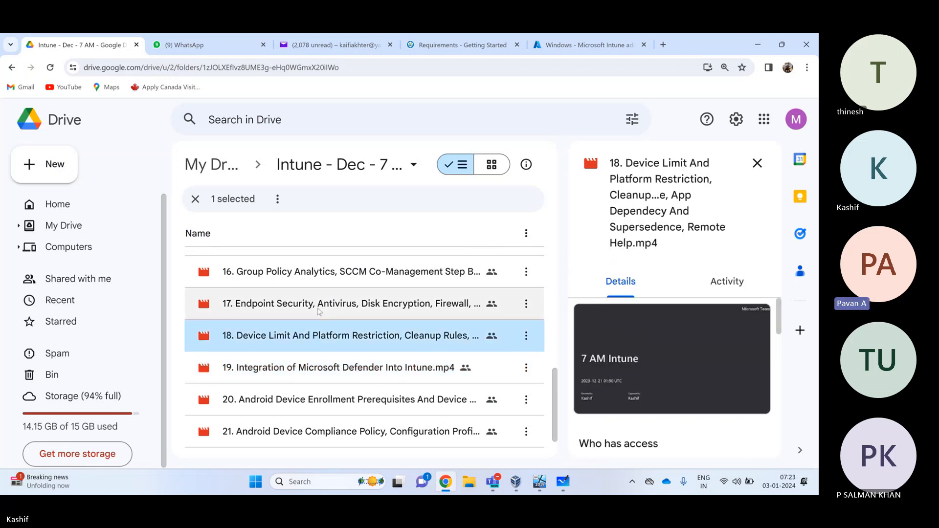
left_click(318, 312)
scroll(320, 313, "up", 1)
left_click(327, 315)
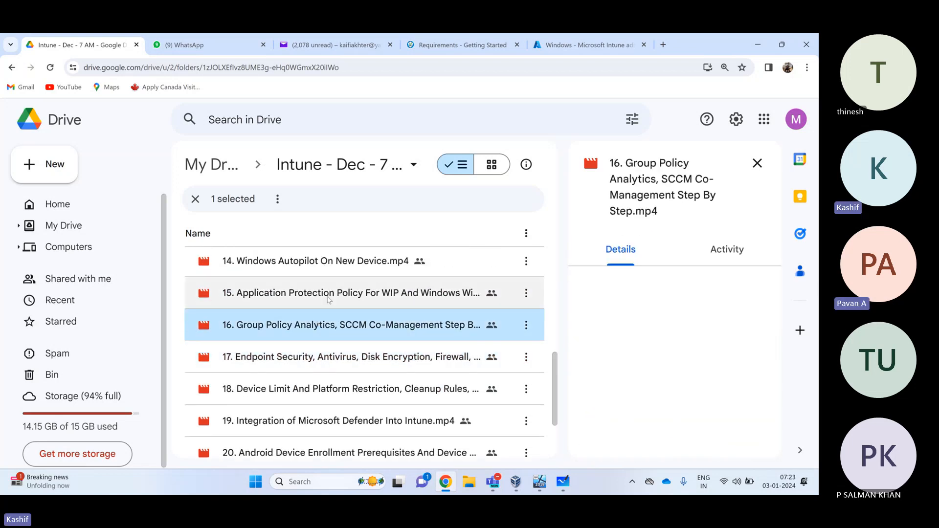
left_click(329, 299)
scroll(325, 308, "up", 1)
left_click(318, 320)
scroll(319, 320, "up", 1)
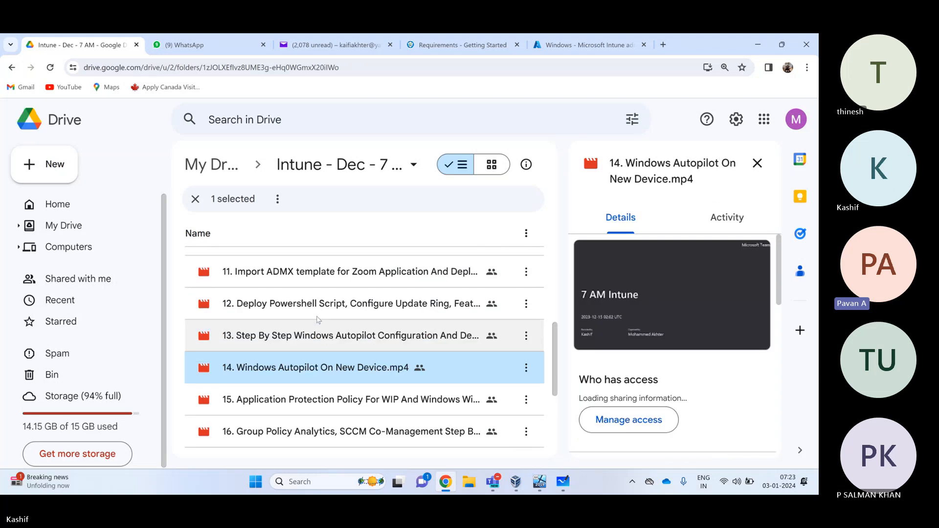
Review the recordings from number 13 on Autopilot configuration back to number 07 on LOB, MSIX and Win32 deployment
left_click(328, 336)
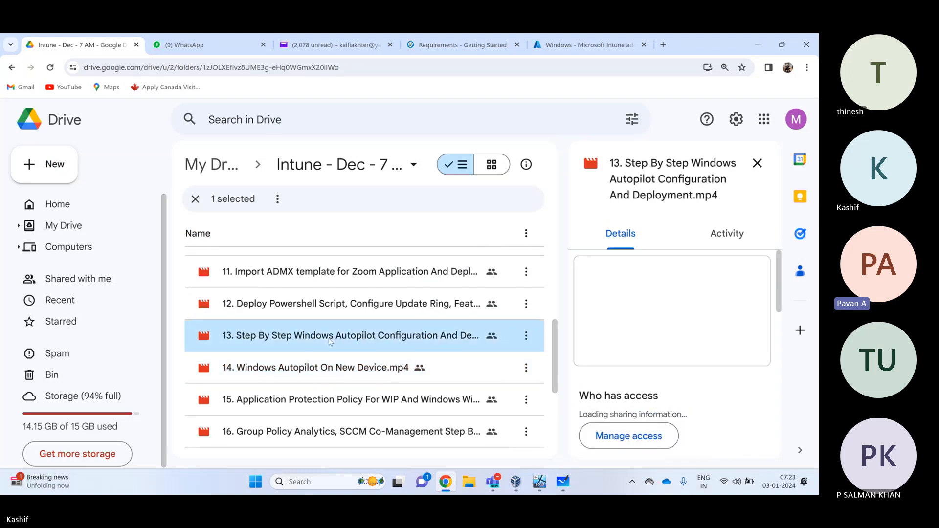
left_click(346, 309)
left_click(347, 278)
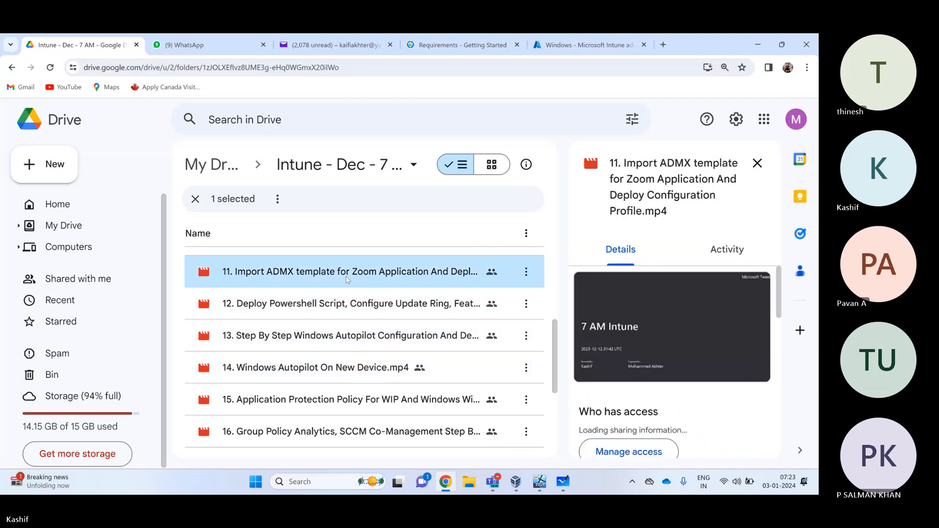
scroll(347, 279, "up", 1)
left_click(333, 298)
scroll(313, 343, "up", 2)
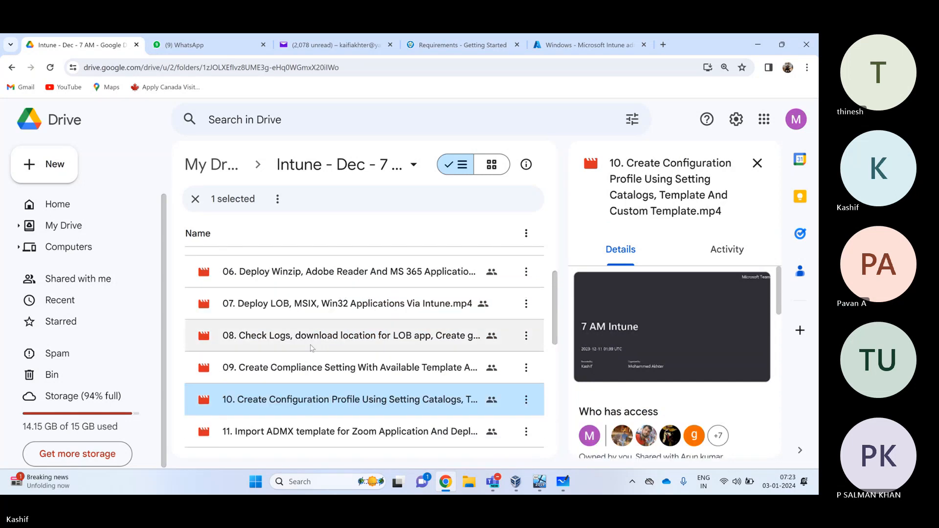
left_click(309, 365)
key("Up")
key("Up")
key("Up")
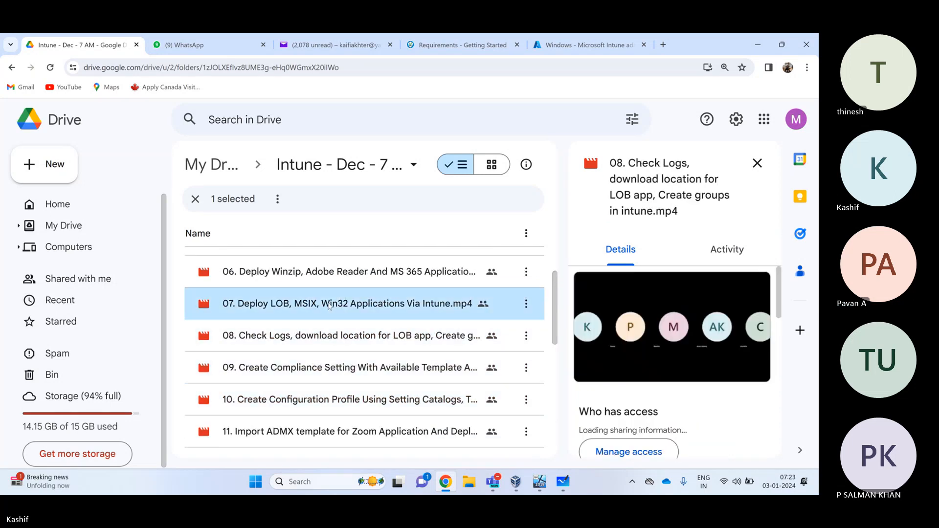
Review the recordings from number 06 back to number 01, plus number 23 on Windows Autopatch and number 20 on Android enrollment
key("Up")
key("Up")
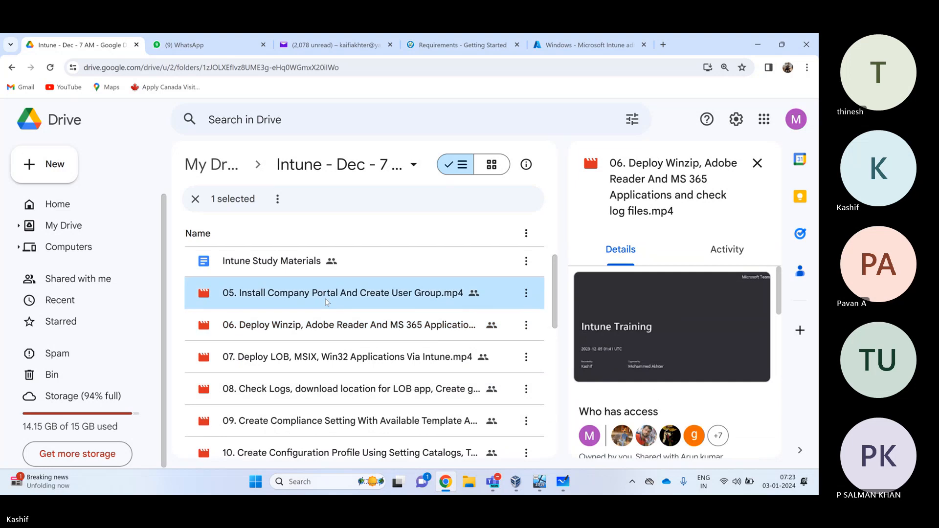
key("Up")
key("Up")
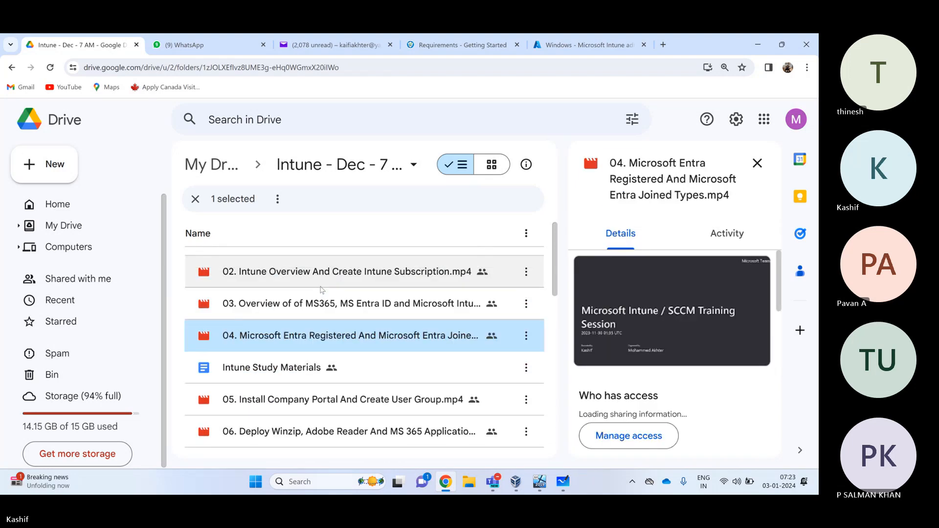
key("Up")
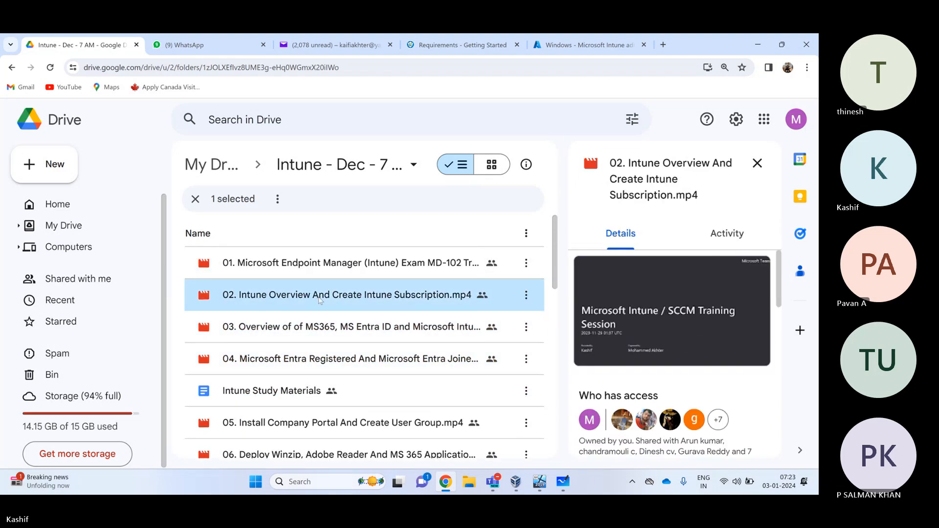
key("Up")
scroll(326, 294, "down", 10)
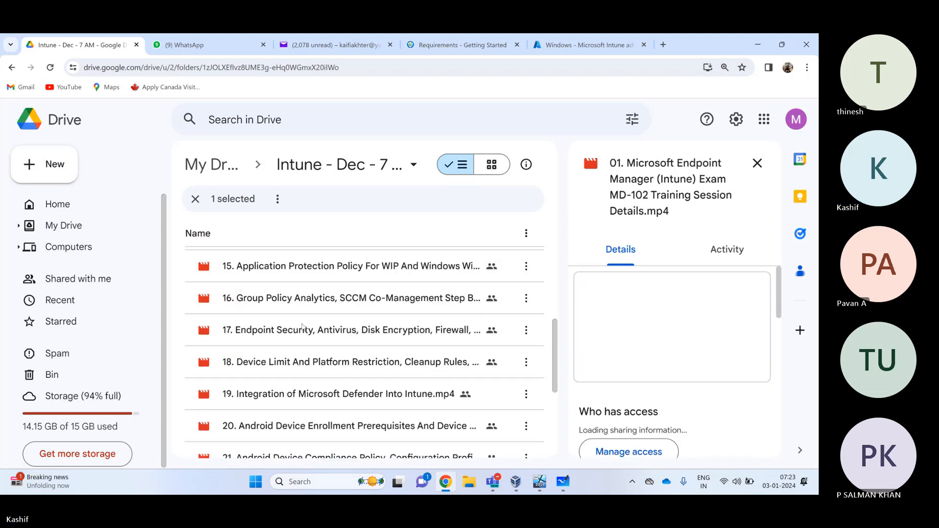
left_click(345, 440)
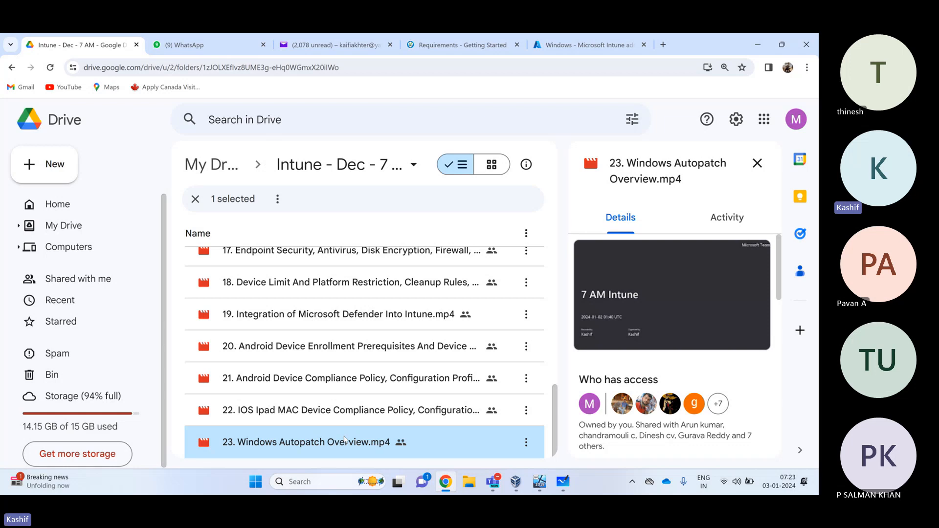
left_click(294, 346)
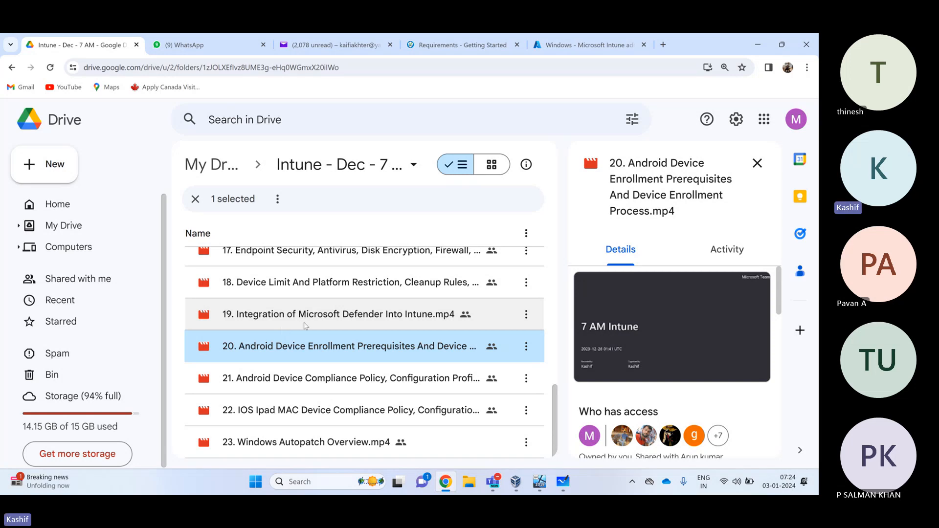
Switch to the Intune admin center, show the list of all devices and widen its device name column to read the full names
left_click(581, 49)
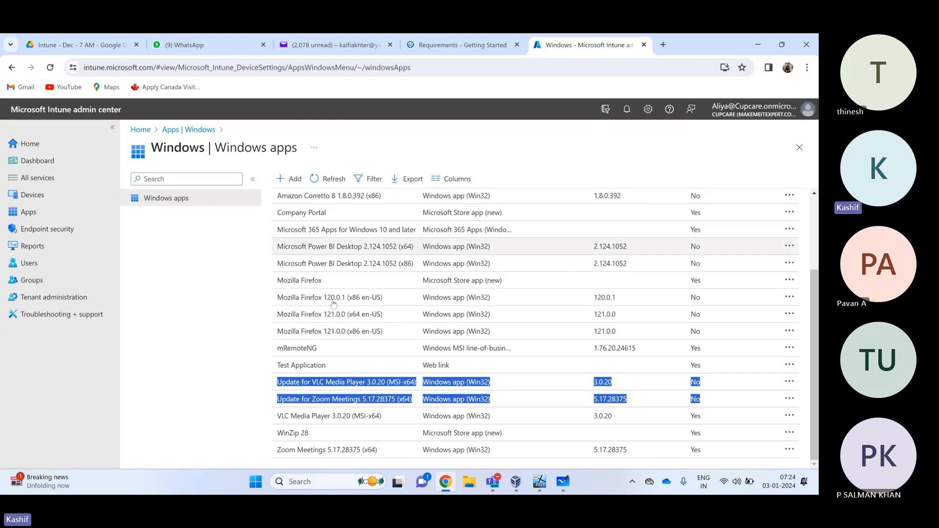
left_click(166, 310)
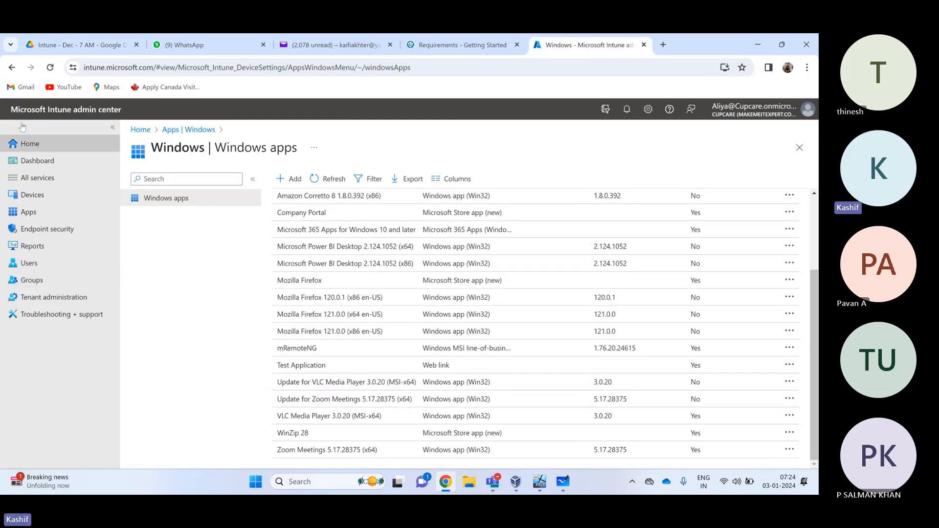
left_click(50, 196)
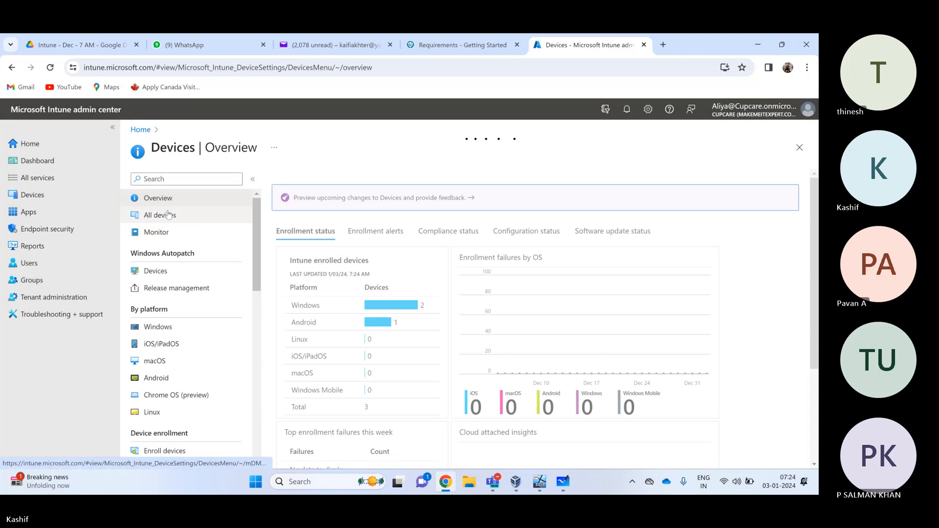
left_click(169, 221)
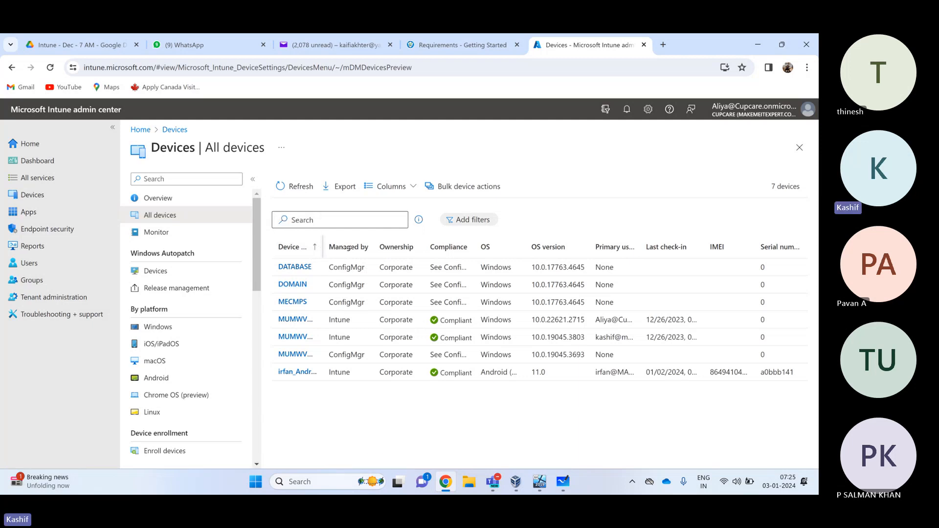
left_click_drag(346, 247, 390, 249)
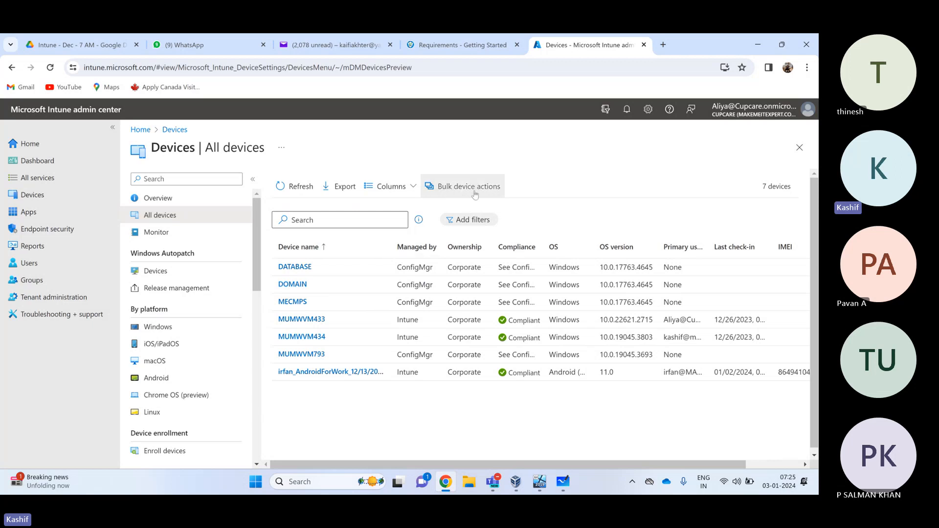
Start a bulk device action with OS Windows and device type Physical devices, and look over the available device actions
left_click(458, 190)
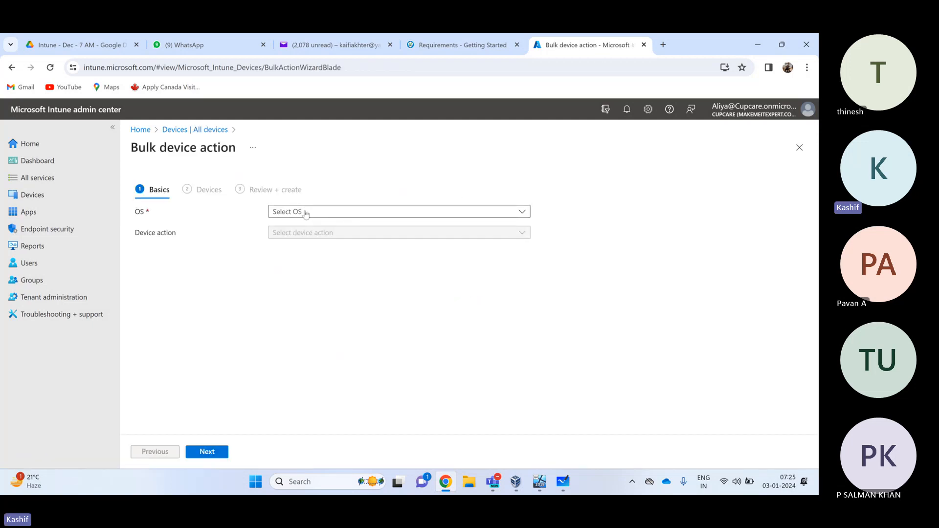
left_click(305, 213)
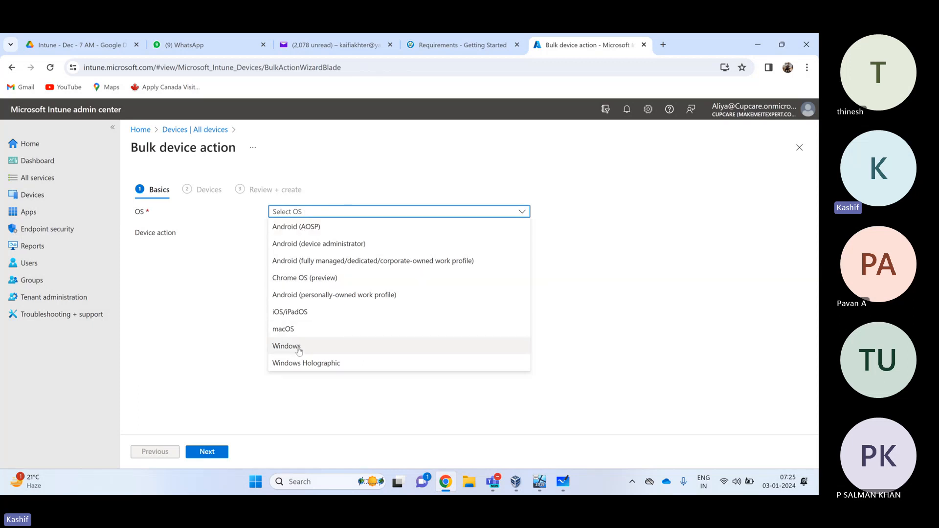
left_click(299, 348)
left_click(302, 233)
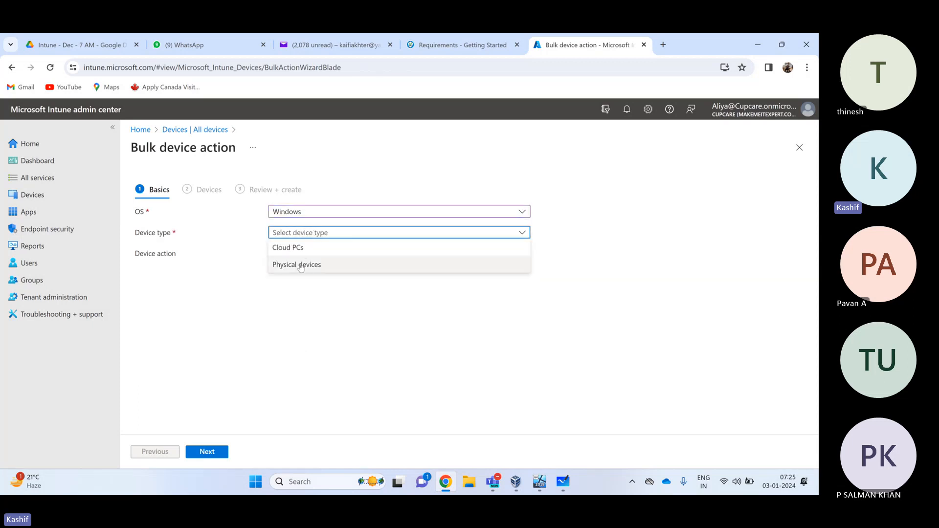
left_click(300, 268)
left_click(303, 253)
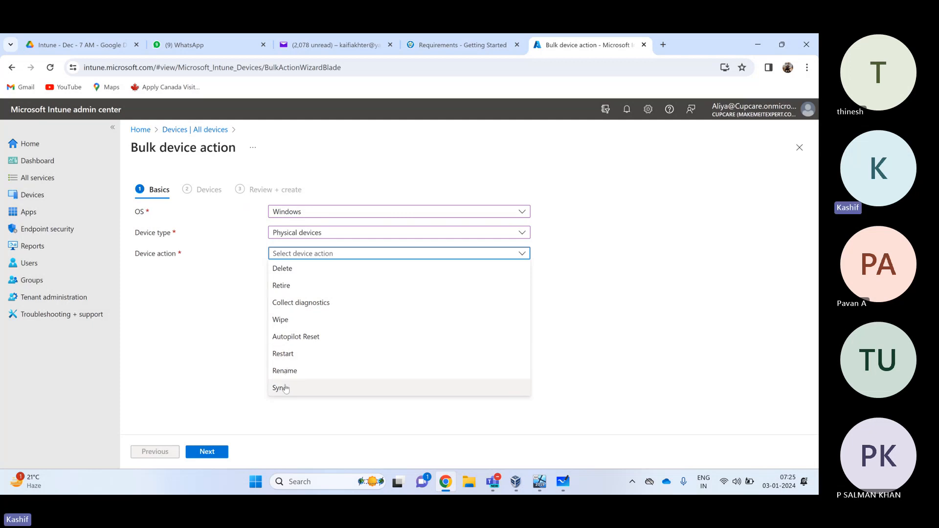
left_click(227, 371)
Switch to the LONWVM001 virtual machine and run hostname in Command Prompt to check the computer's name
mouse_move(539, 485)
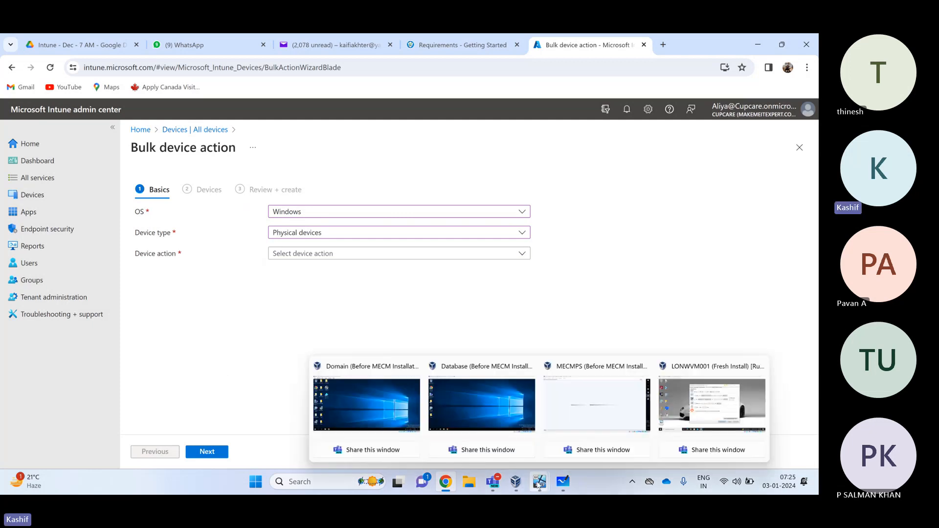
left_click(712, 405)
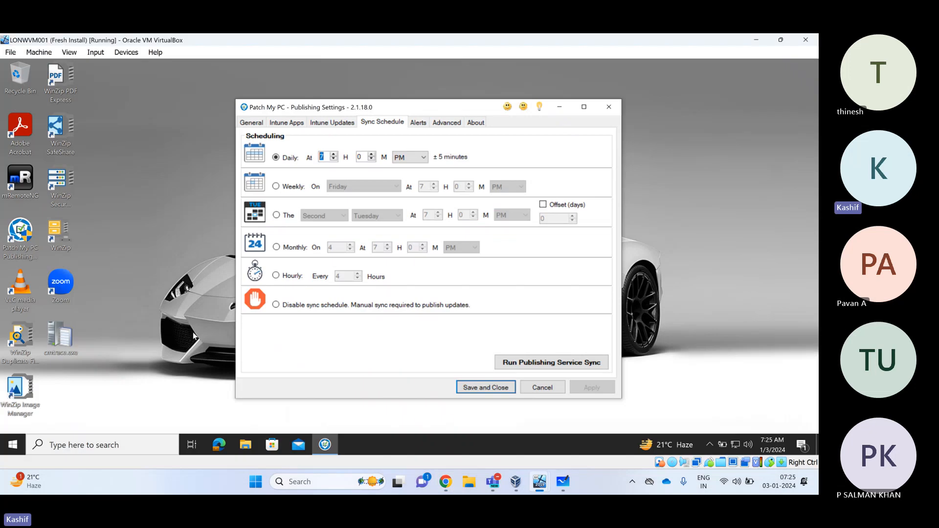
left_click(12, 444)
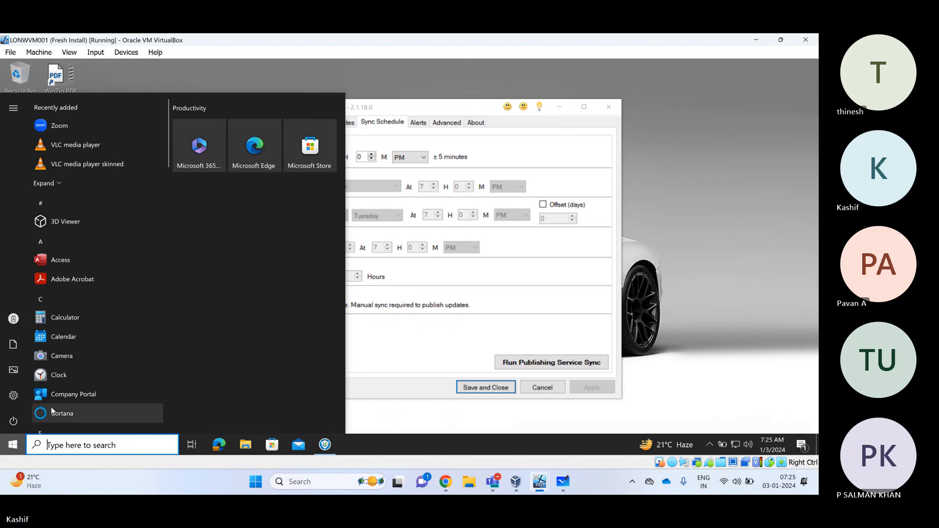
left_click(72, 451)
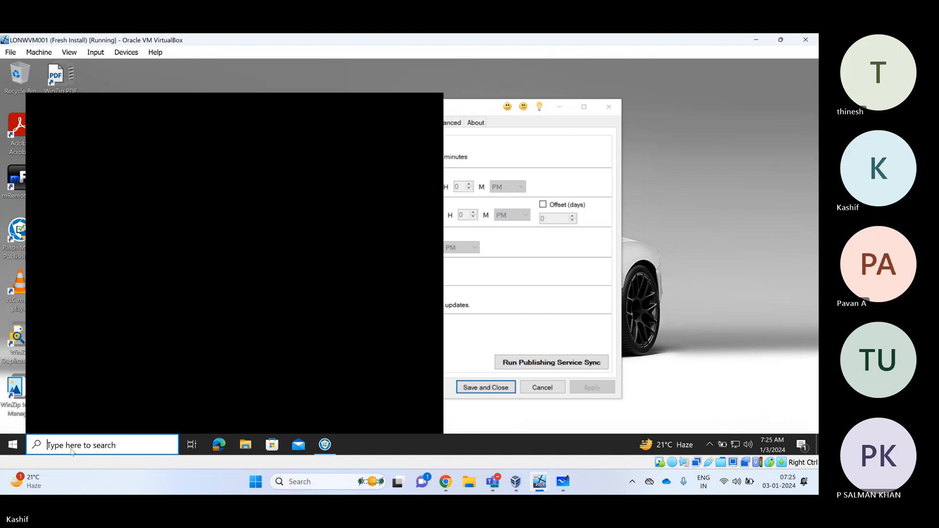
type("cmd")
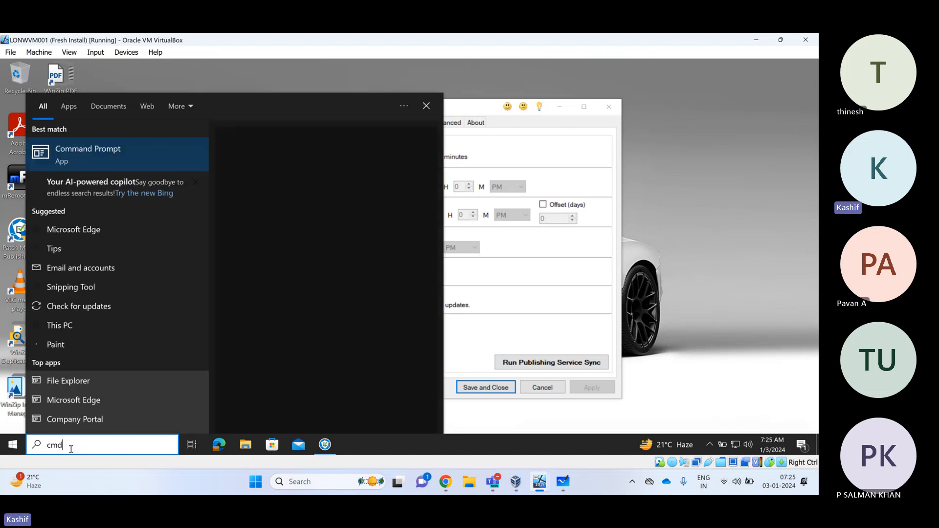
key("Escape")
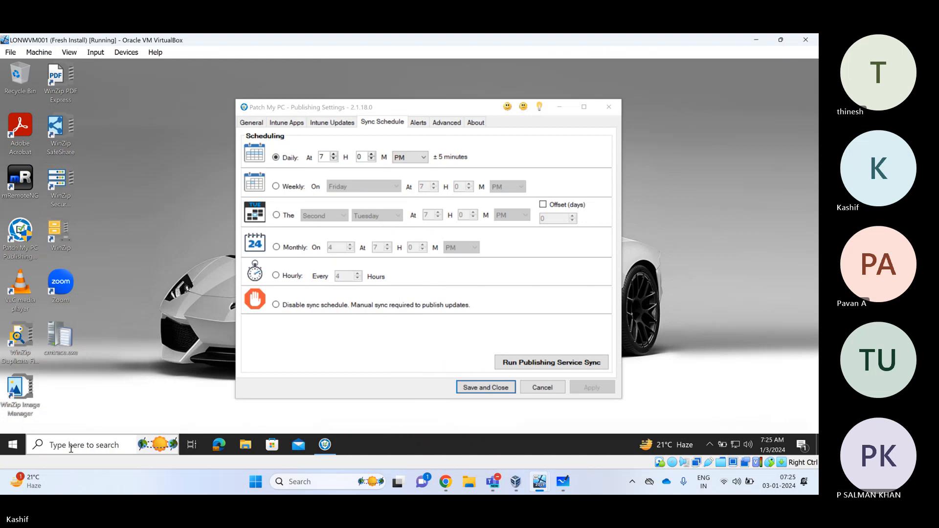
type("host")
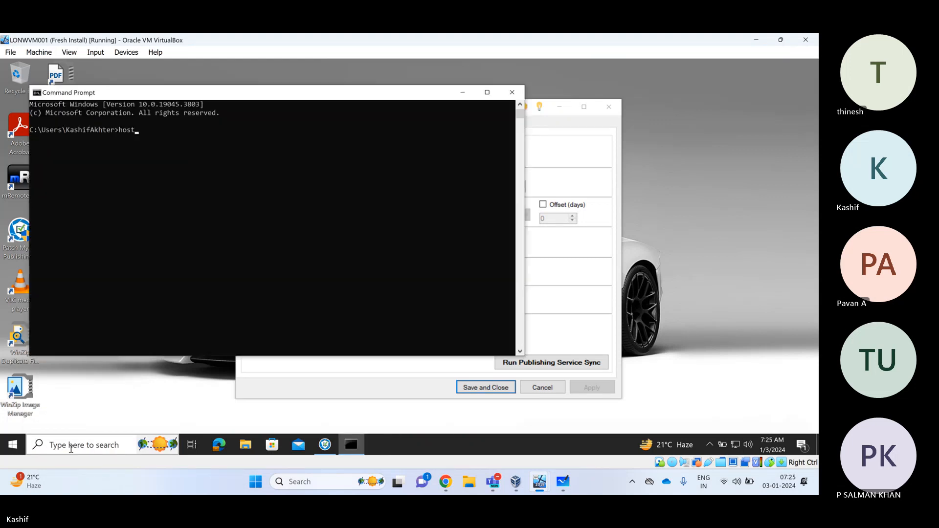
type("name")
key("Return")
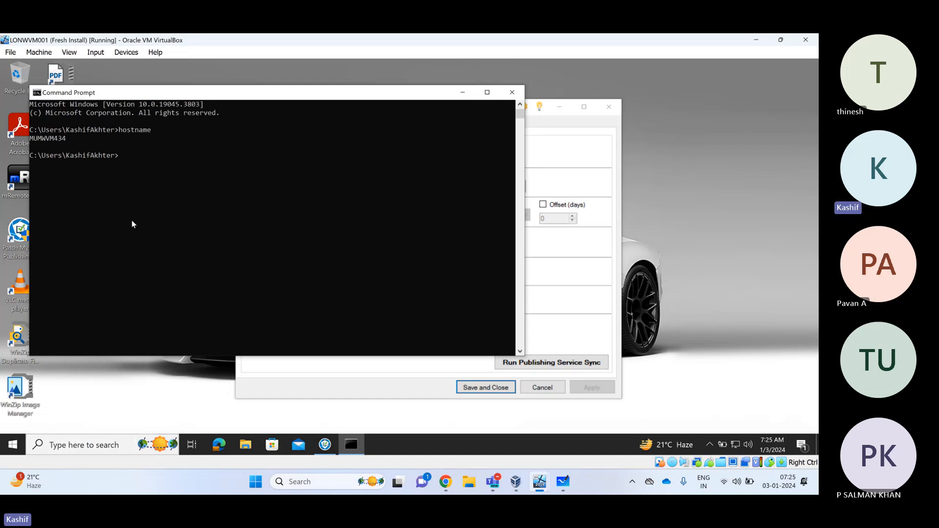
Return to the Intune bulk device action, choose Collect diagnostics as the device action and proceed to device selection
left_click(445, 482)
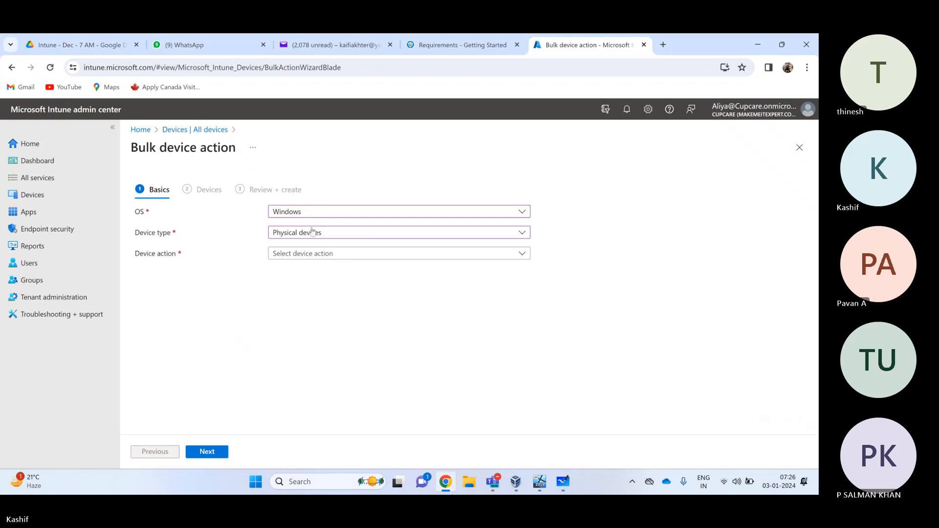
left_click(308, 253)
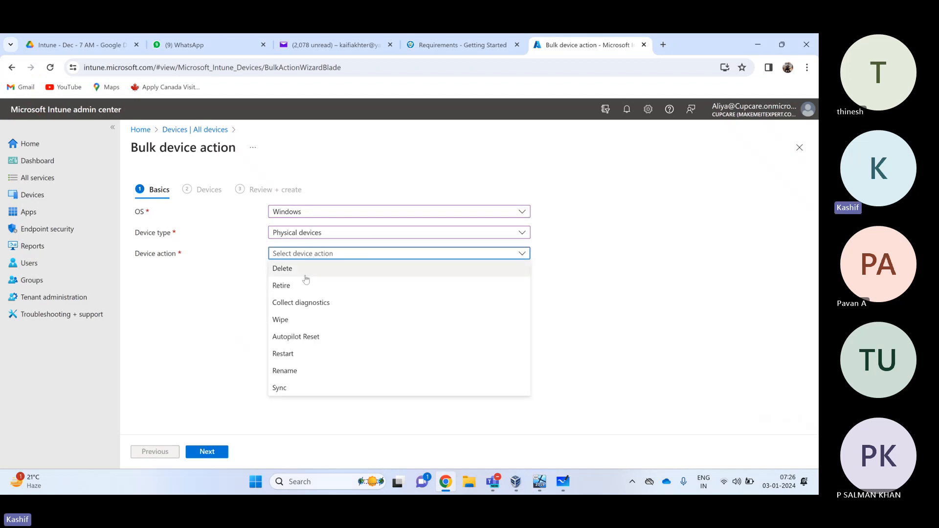
left_click(303, 309)
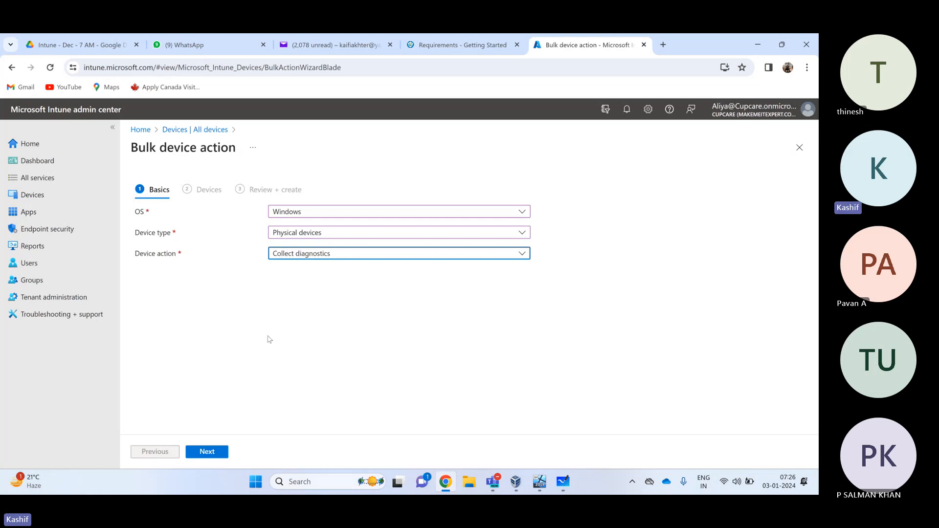
left_click(206, 451)
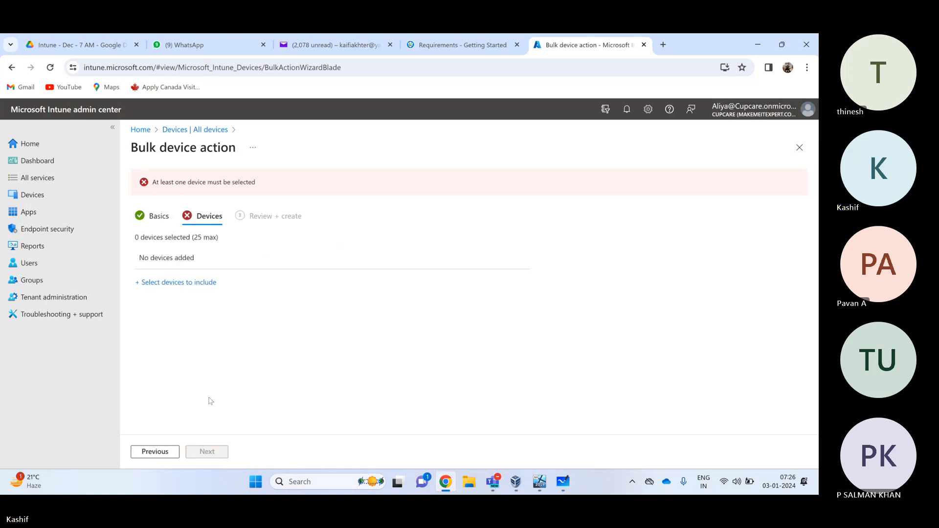
Include devices MUMWVM434, MUMWVM433 and MUMWVM793 in the bulk action and submit the diagnostics collection
left_click(195, 283)
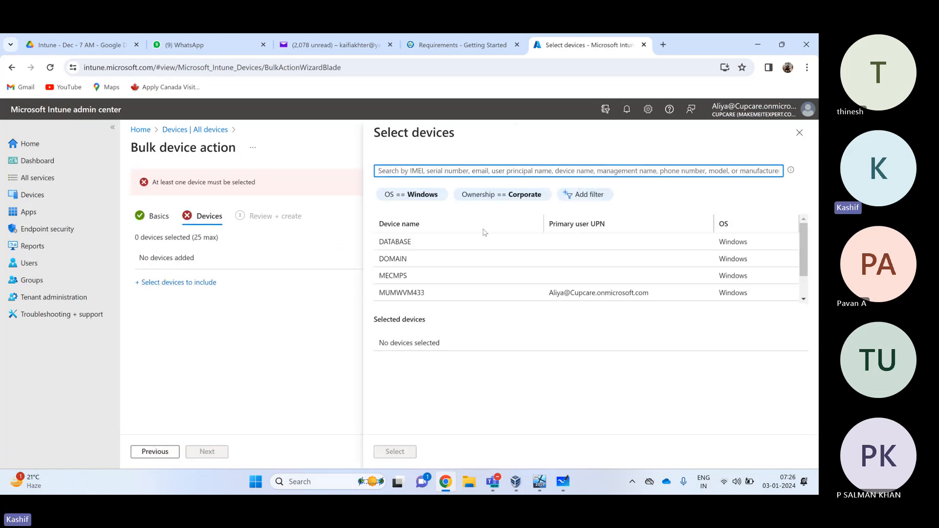
scroll(424, 290, "down", 1)
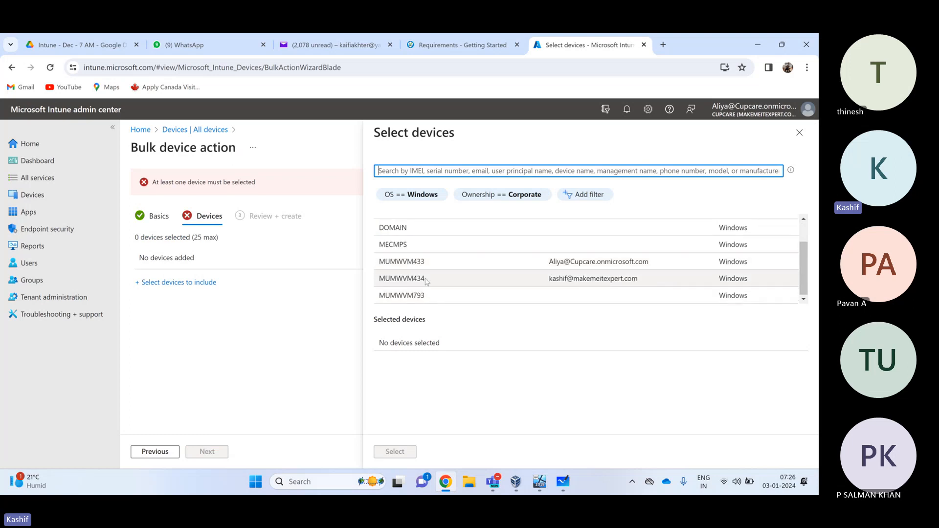
left_click(425, 278)
left_click(424, 261)
left_click(426, 293)
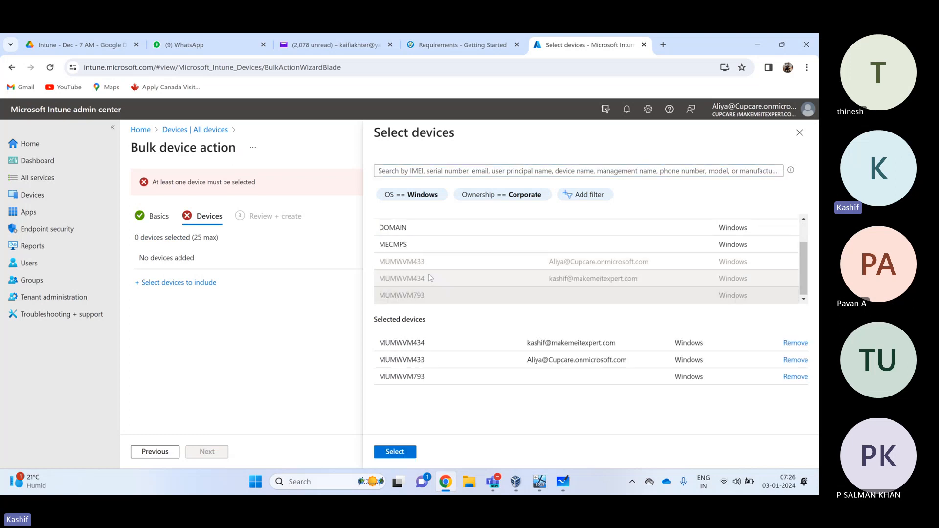
scroll(428, 288, "up", 1)
scroll(431, 283, "down", 1)
left_click(396, 451)
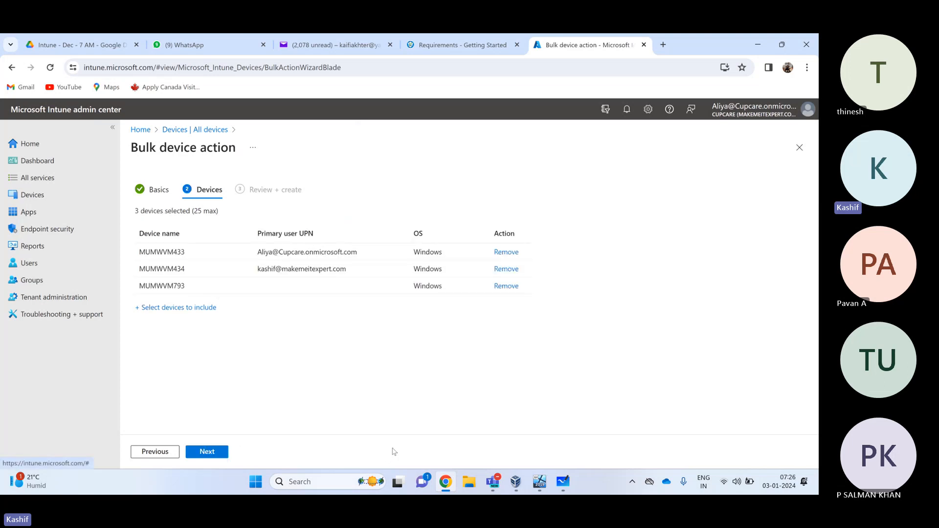
left_click(206, 452)
left_click(207, 452)
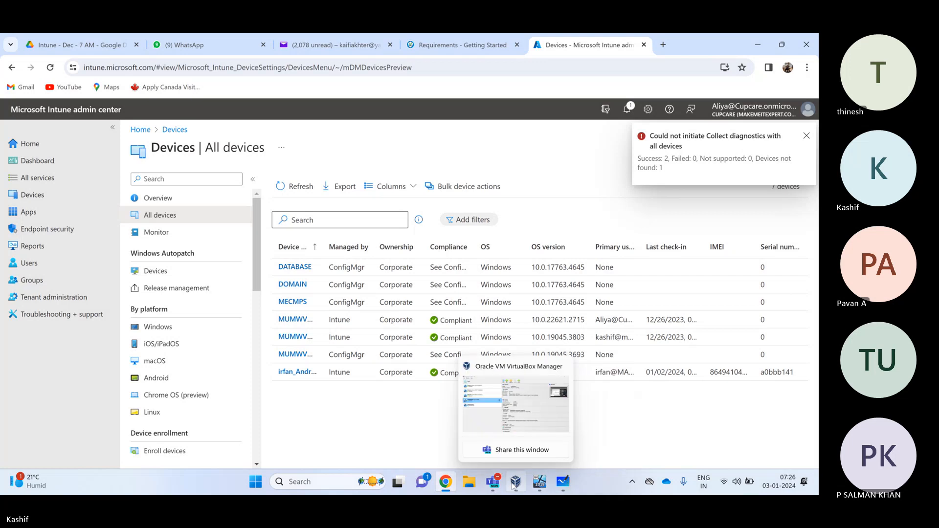
Widen the device name column in the all devices list and look through the available device management sections
mouse_move(499, 486)
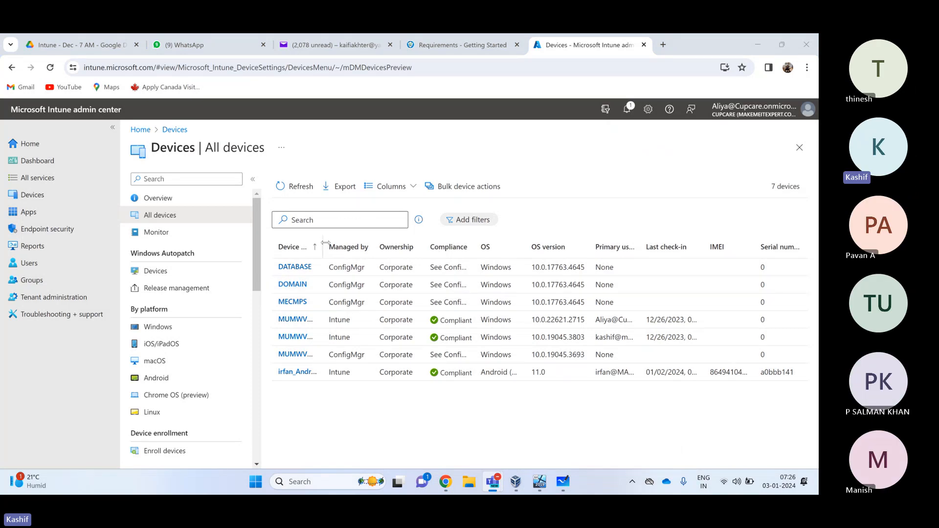
left_click_drag(325, 245, 354, 243)
scroll(217, 280, "down", 10)
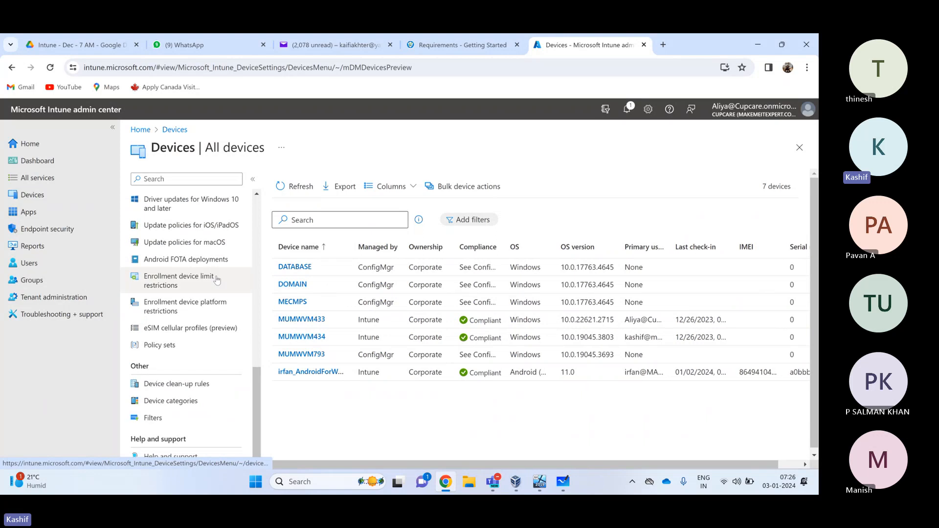
scroll(217, 280, "up", 10)
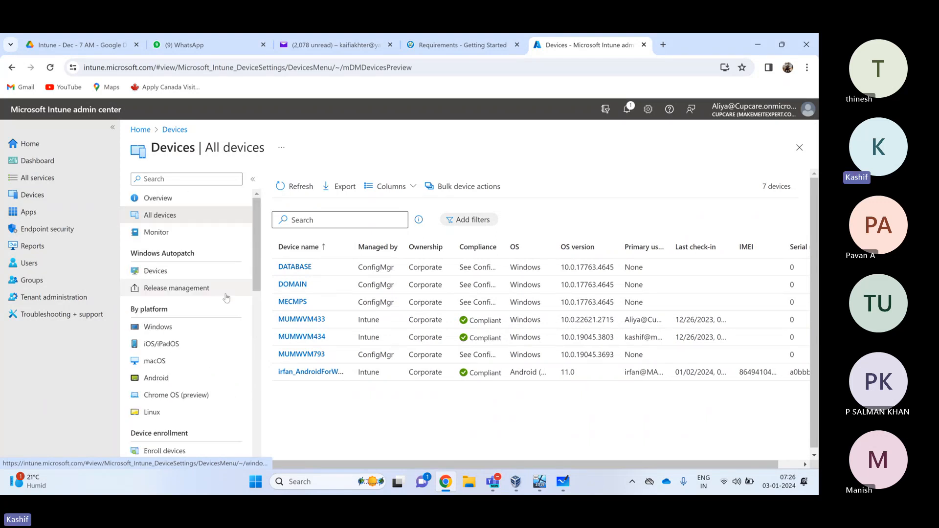
Open device MUMWVM434 and check the status of its Collect diagnostics action
left_click(313, 337)
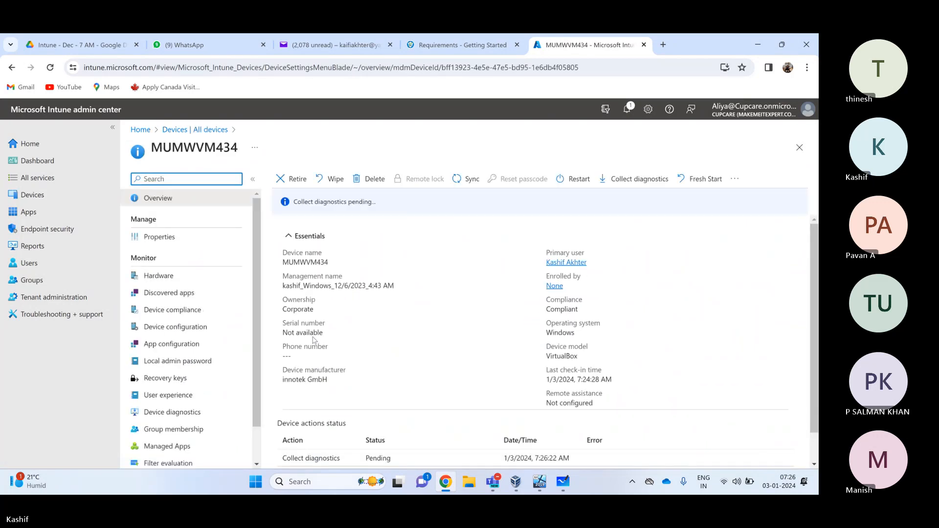
scroll(342, 352, "down", 1)
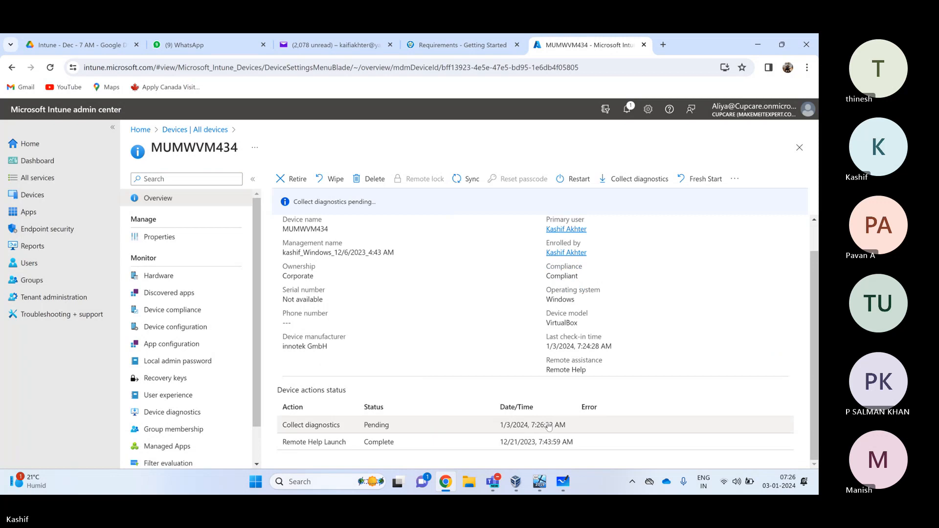
left_click_drag(294, 426, 567, 429)
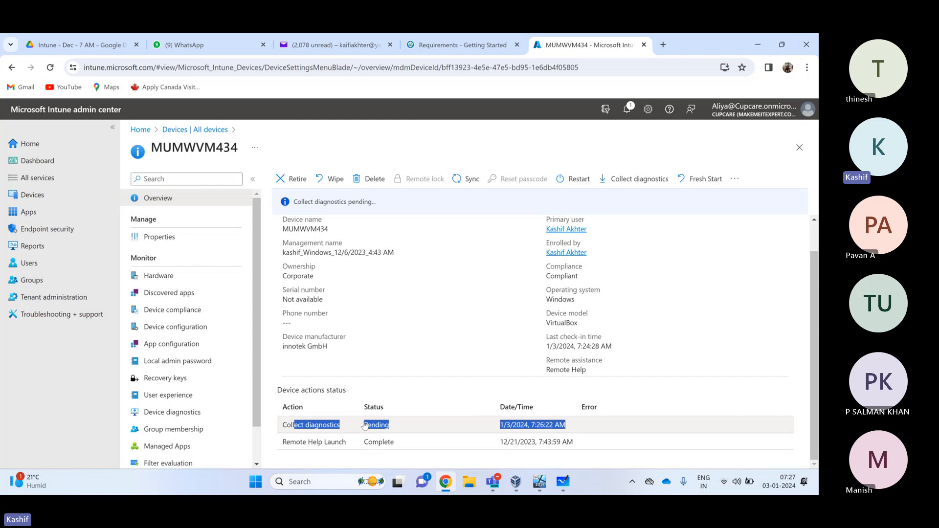
Switch to the LONWVM001 virtual machine and browse to C:\programdata in File Explorer
mouse_move(539, 482)
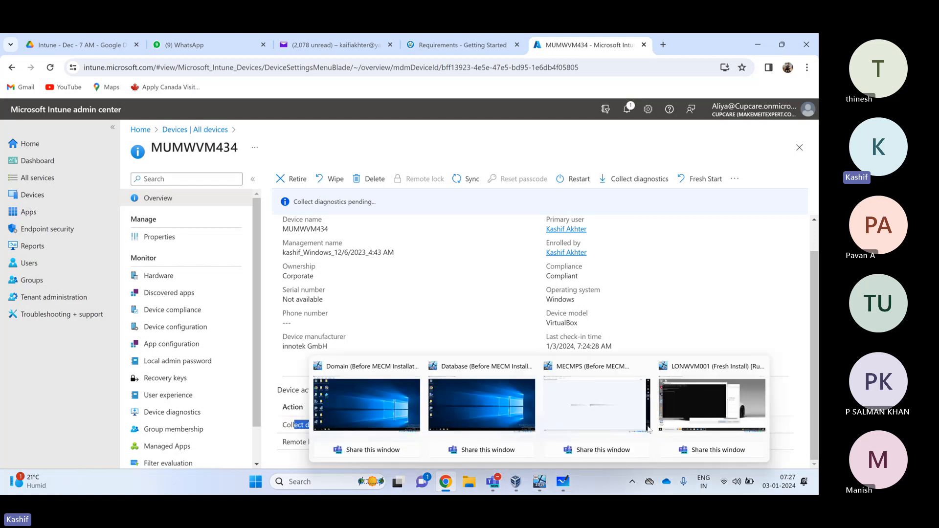
left_click(680, 416)
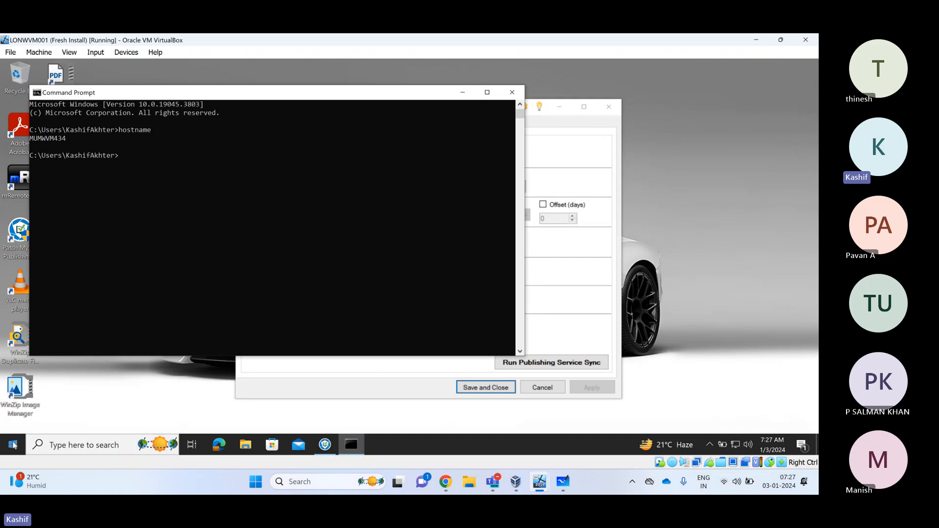
left_click(246, 445)
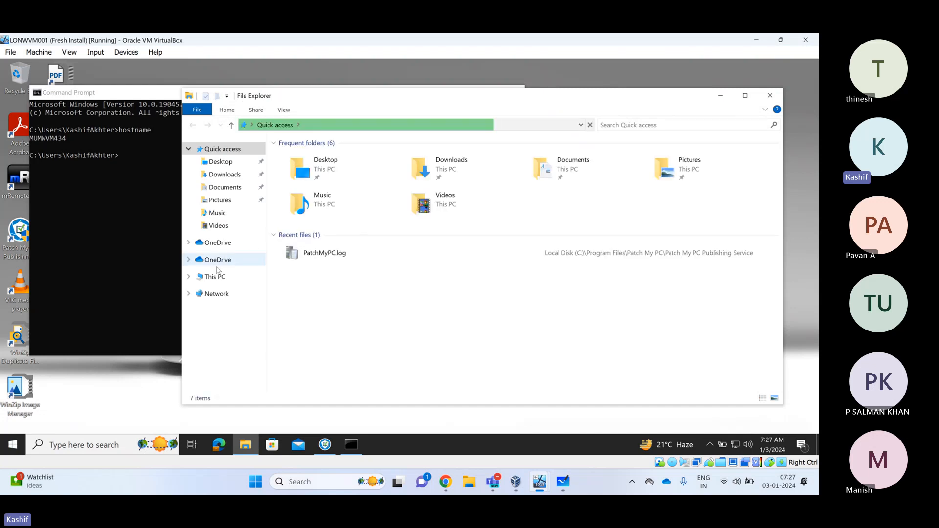
left_click(214, 277)
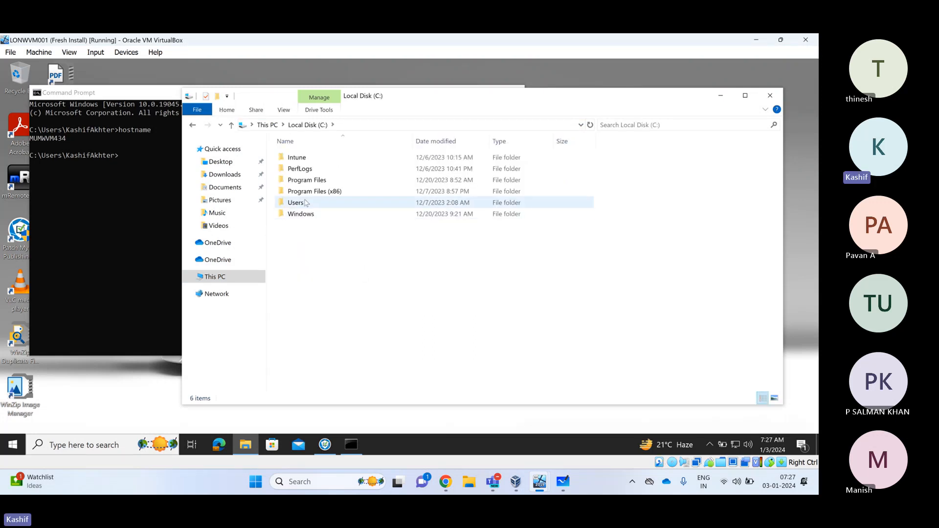
left_click(378, 124)
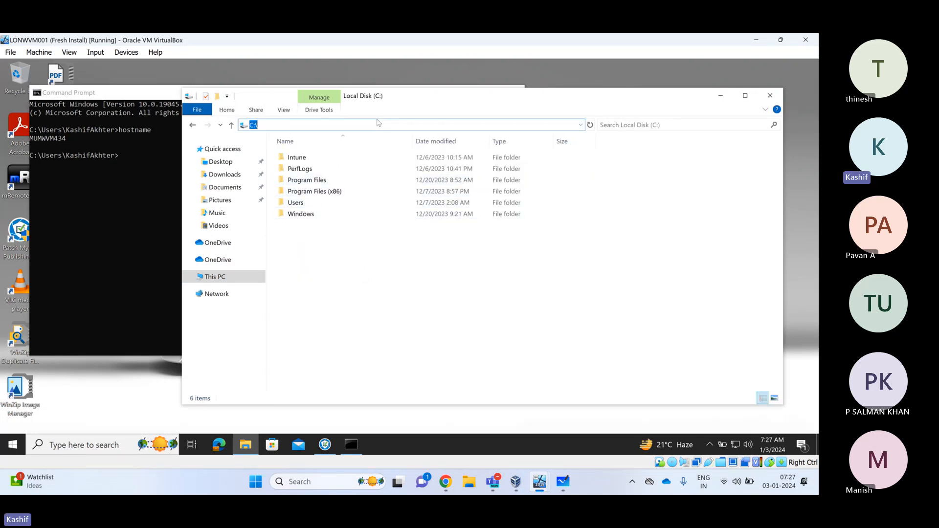
type("programd")
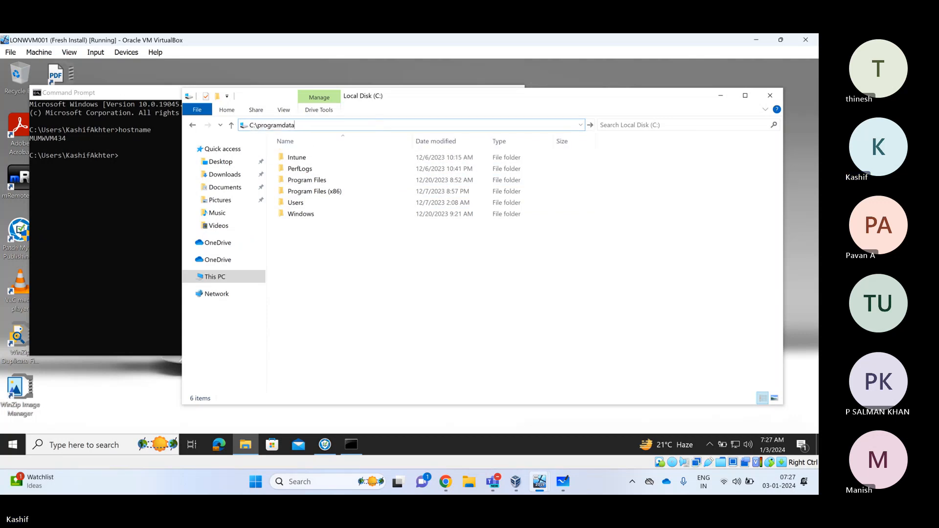
type("ata")
key("Return")
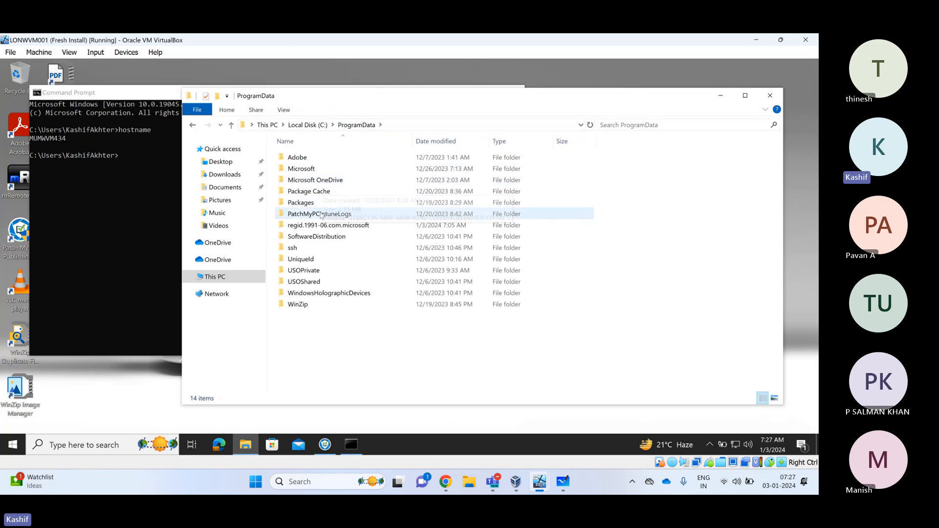
Open the Logs folder inside Microsoft\IntuneManagementExtension
left_click(316, 237)
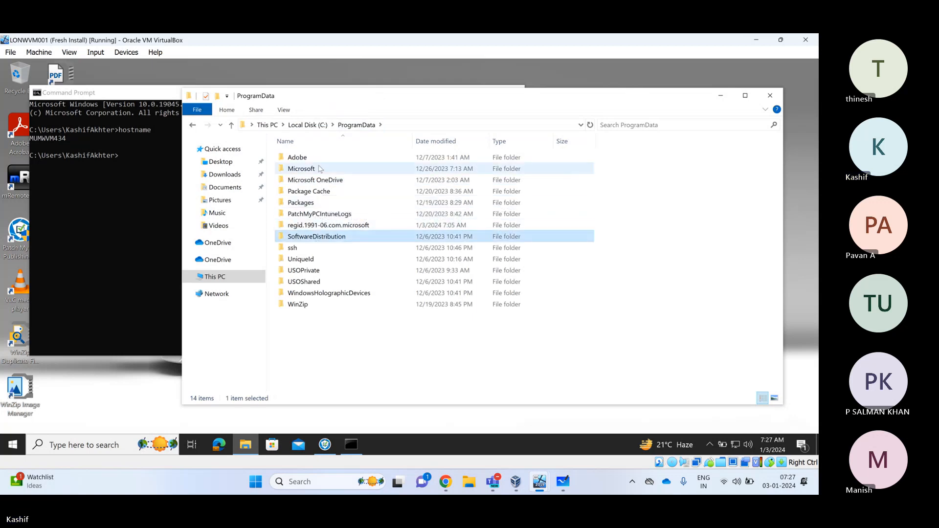
double_click(319, 168)
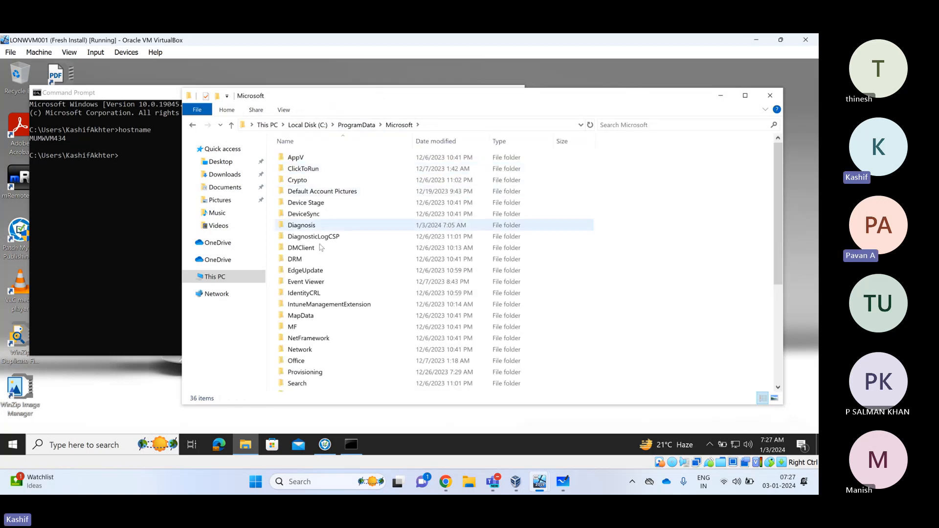
left_click(341, 304)
double_click(367, 305)
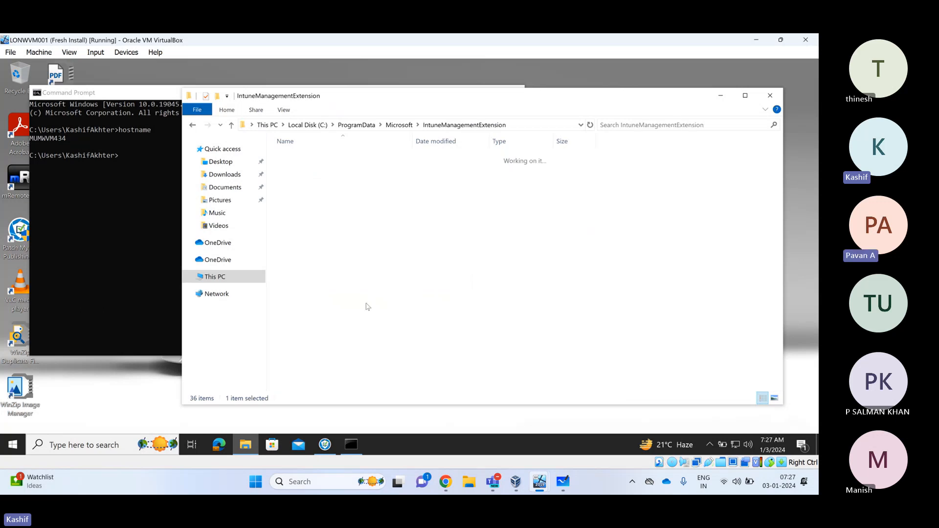
left_click(303, 154)
double_click(307, 159)
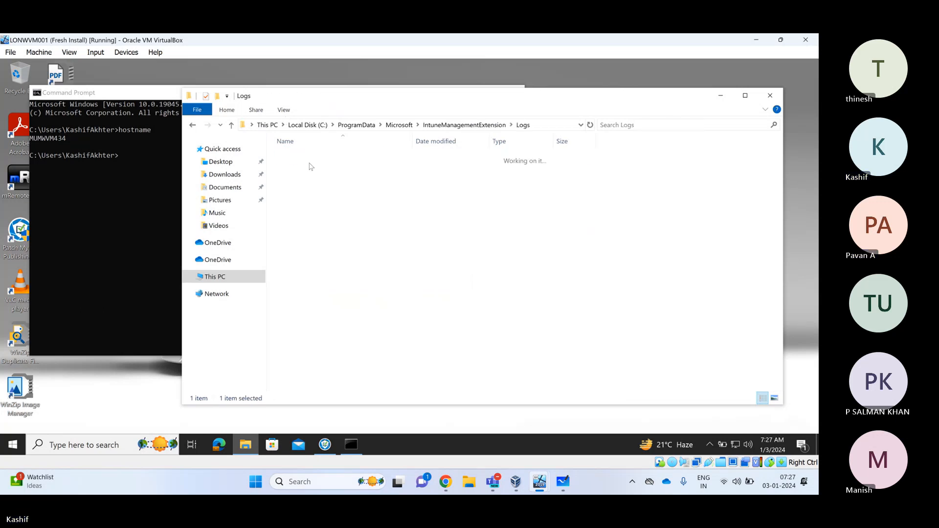
Look over the Intune log files, view ClientHealth.log in the trace log tool and close it
left_click_drag(457, 342, 265, 96)
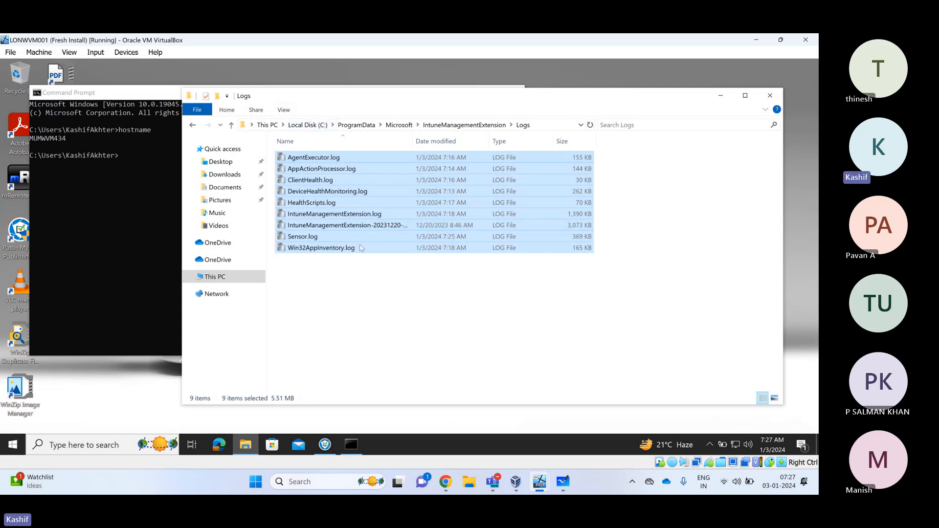
left_click(406, 309)
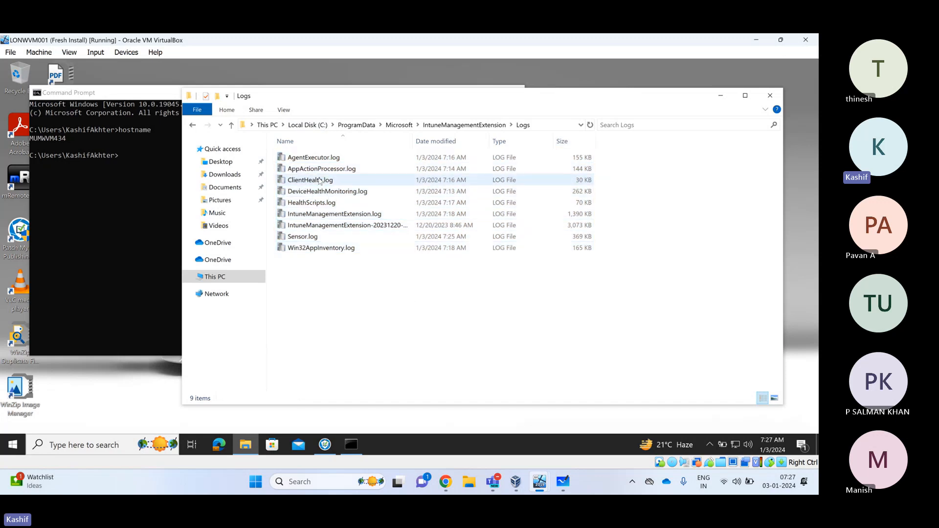
left_click(319, 182)
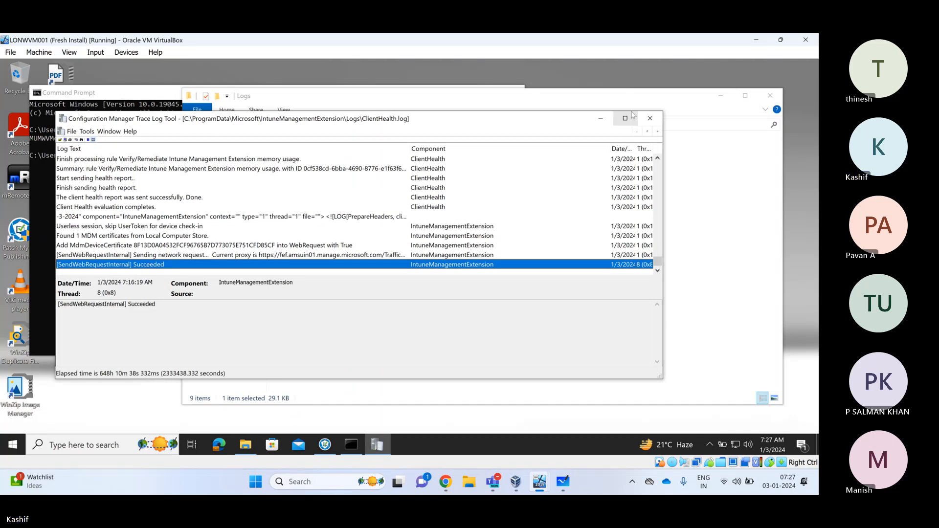
left_click(651, 118)
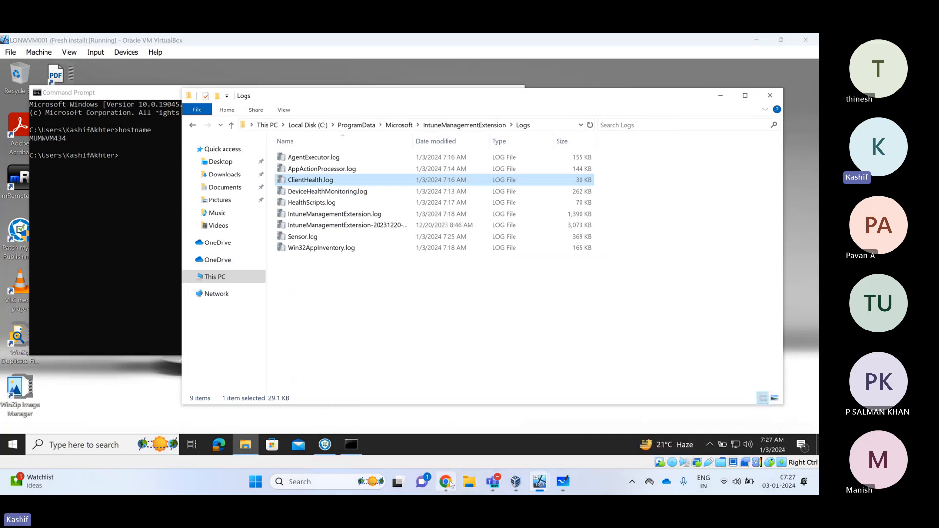
Return to the Intune admin center and sync device MUMWVM434, confirming the request
left_click(453, 482)
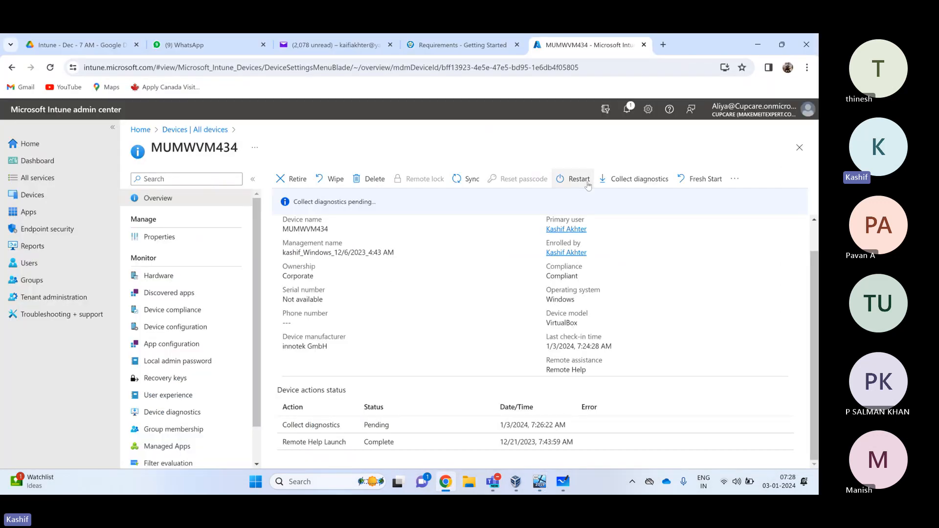
left_click(470, 180)
left_click(293, 247)
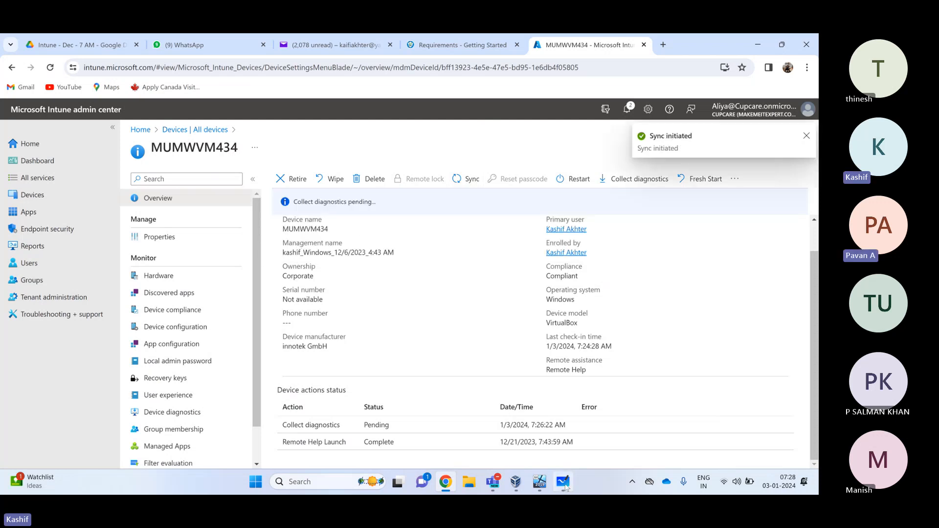
In the LONWVM001 virtual machine's Windows Settings, open the management info of the Cupcare work or school account
mouse_move(539, 486)
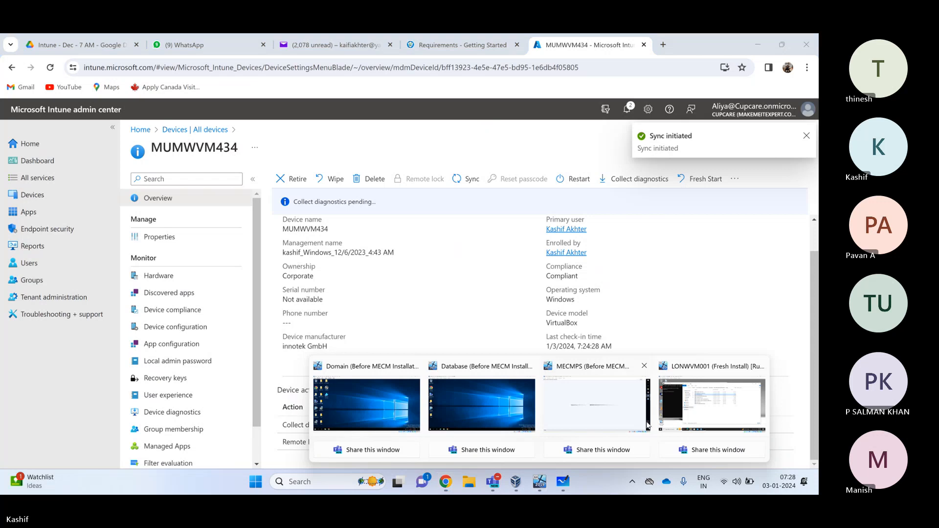
left_click(712, 405)
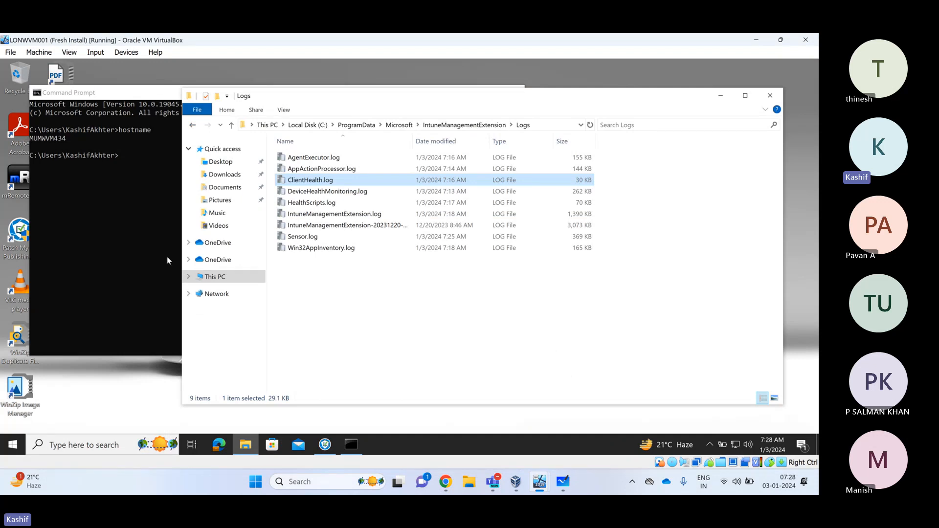
left_click(13, 447)
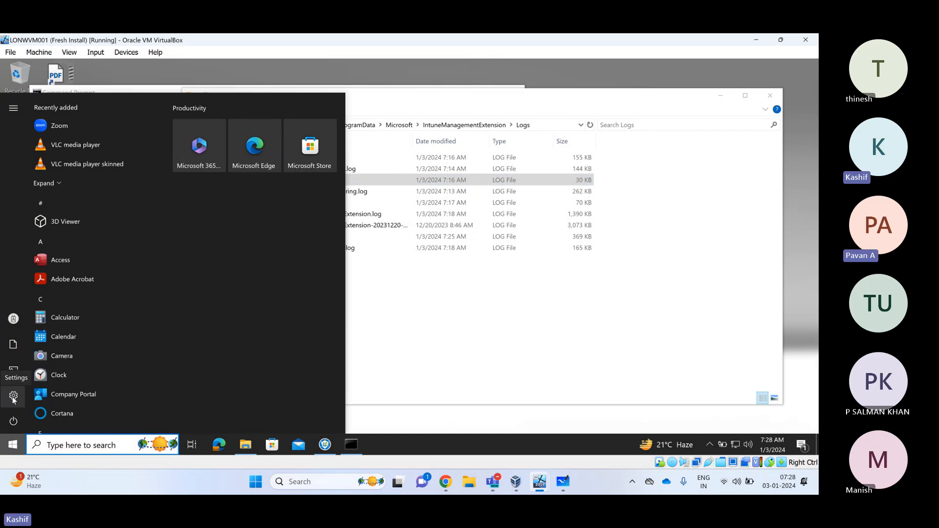
left_click(13, 396)
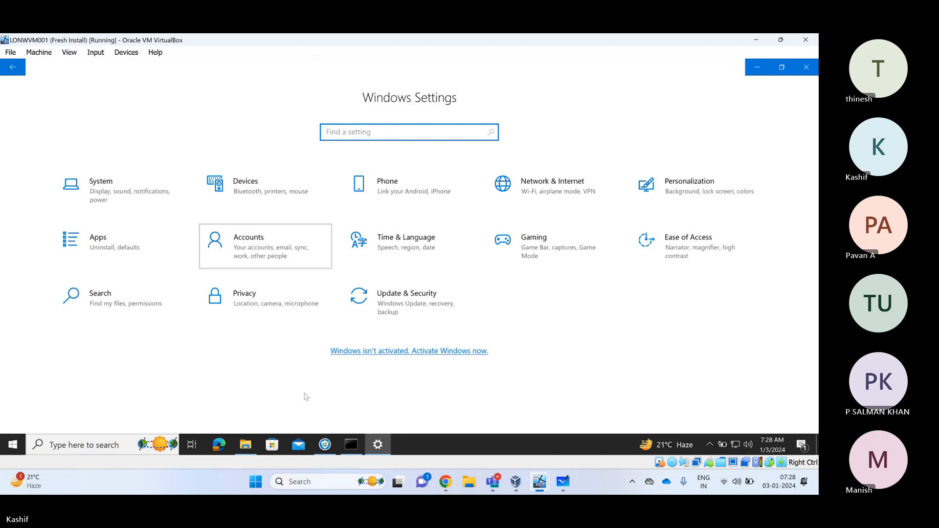
left_click(283, 254)
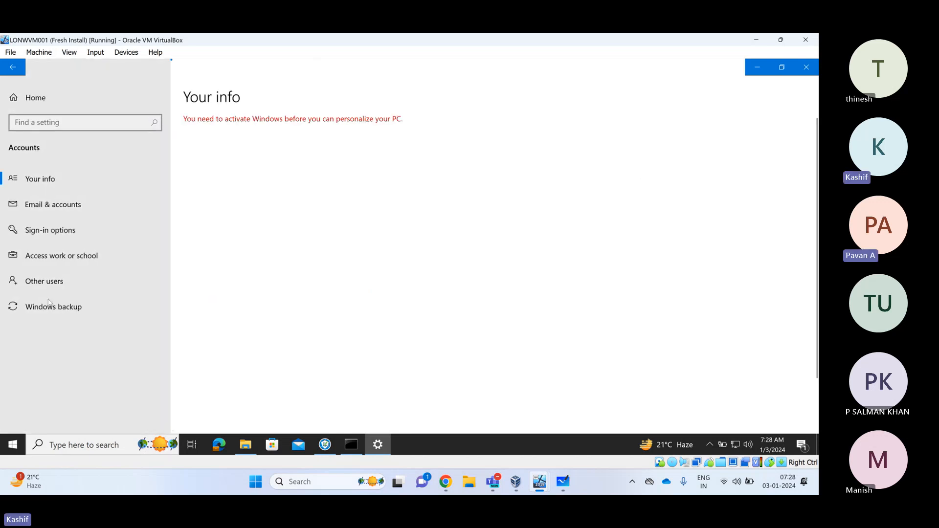
left_click(72, 257)
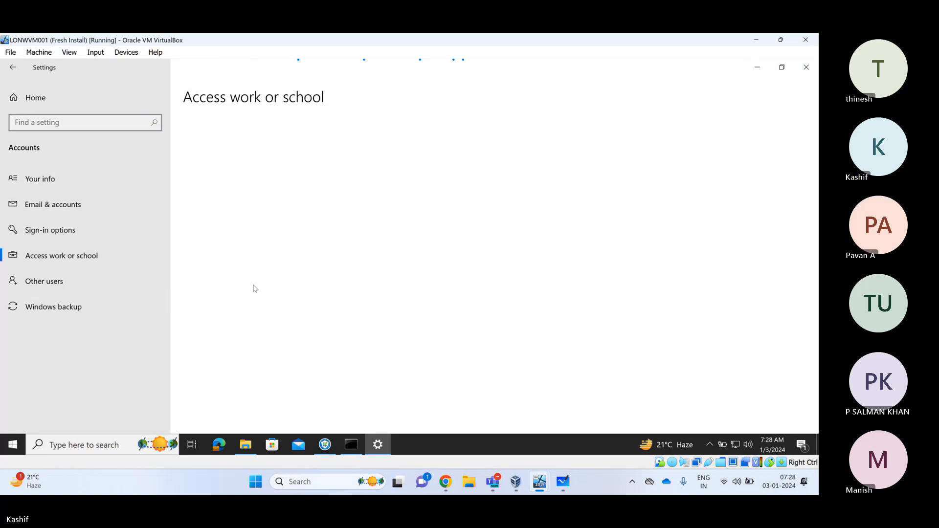
left_click(260, 220)
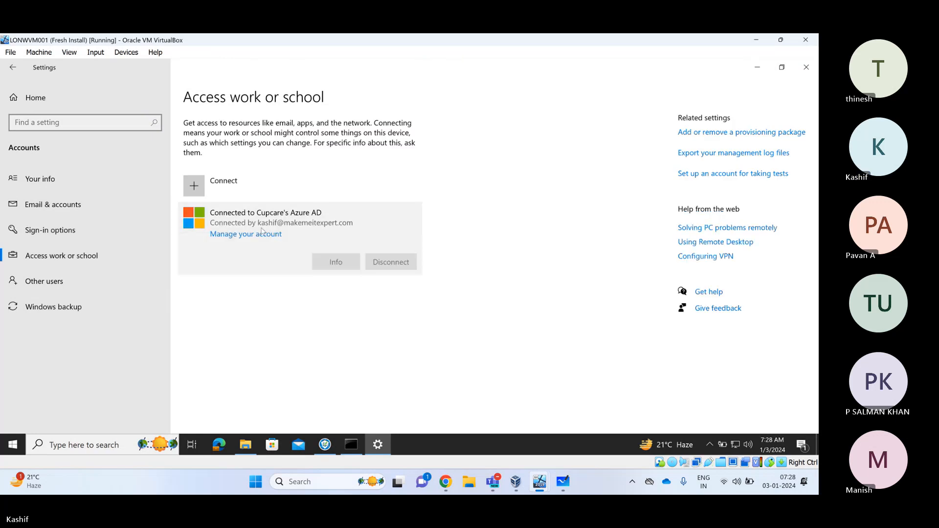
left_click(328, 260)
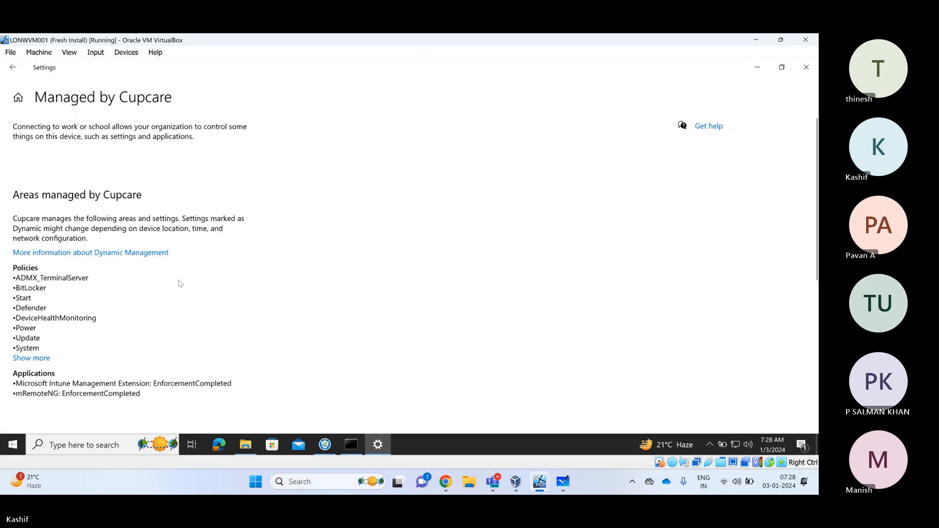
Create and export the Advanced Diagnostic Report for the Cupcare connection
scroll(168, 284, "down", 7)
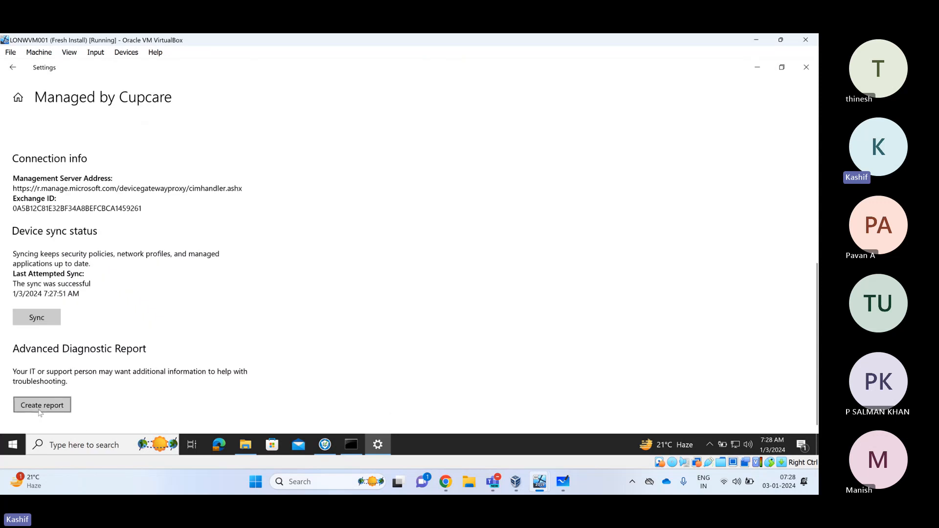
left_click(56, 405)
left_click(142, 381)
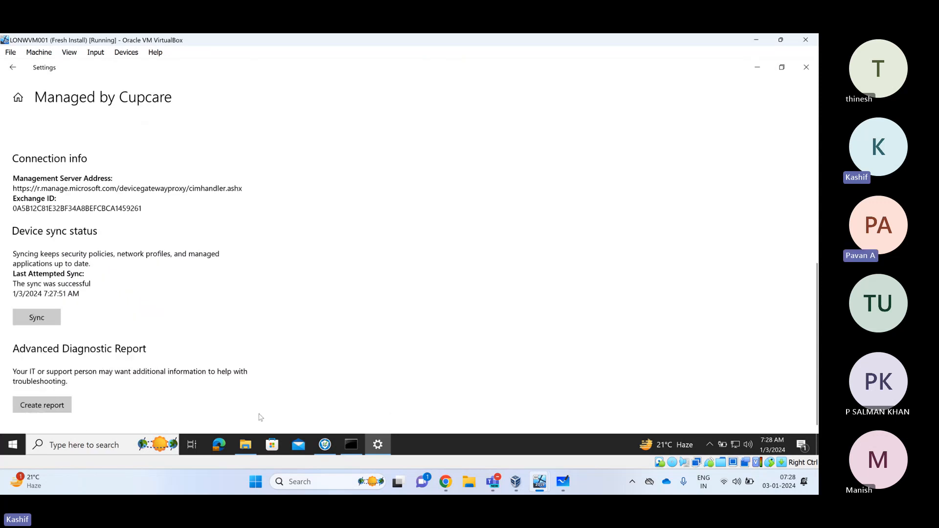
Return to the File Explorer window and browse to C:\Users\Public\Public Documents
mouse_move(245, 444)
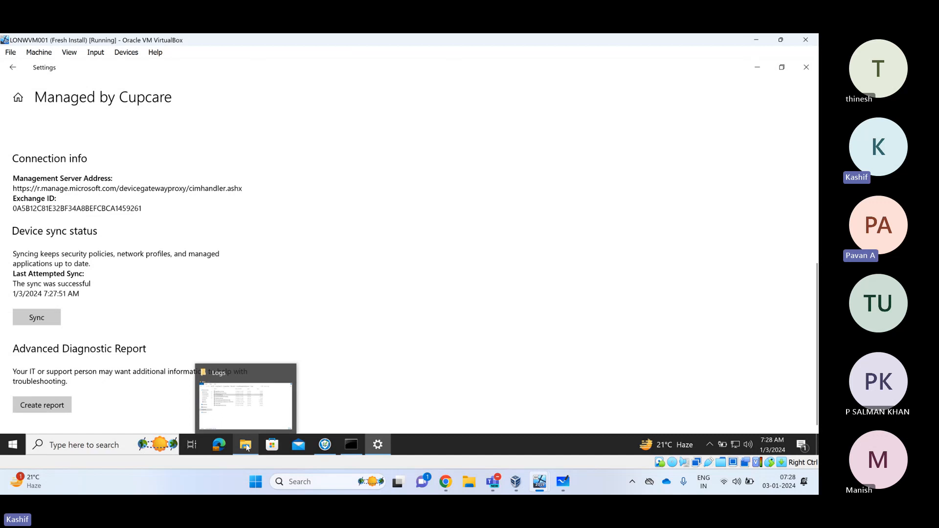
left_click(247, 405)
left_click(327, 125)
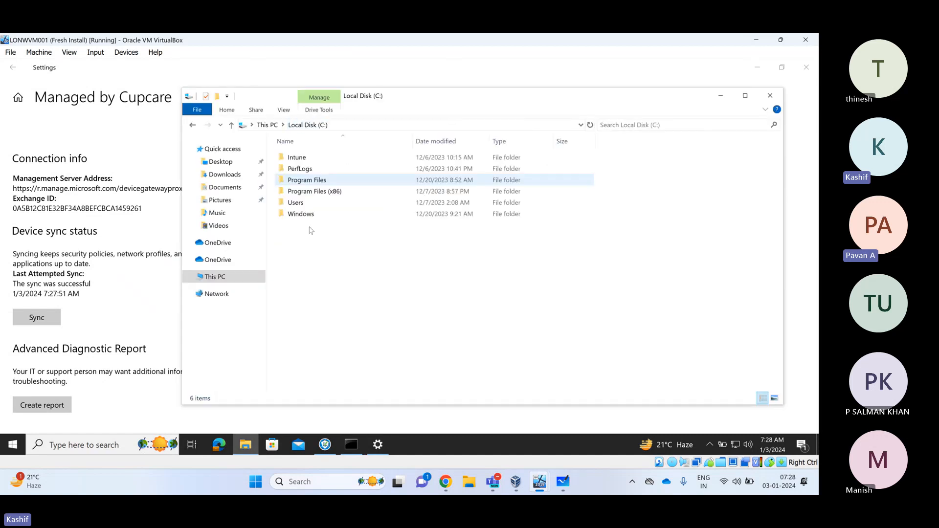
double_click(303, 203)
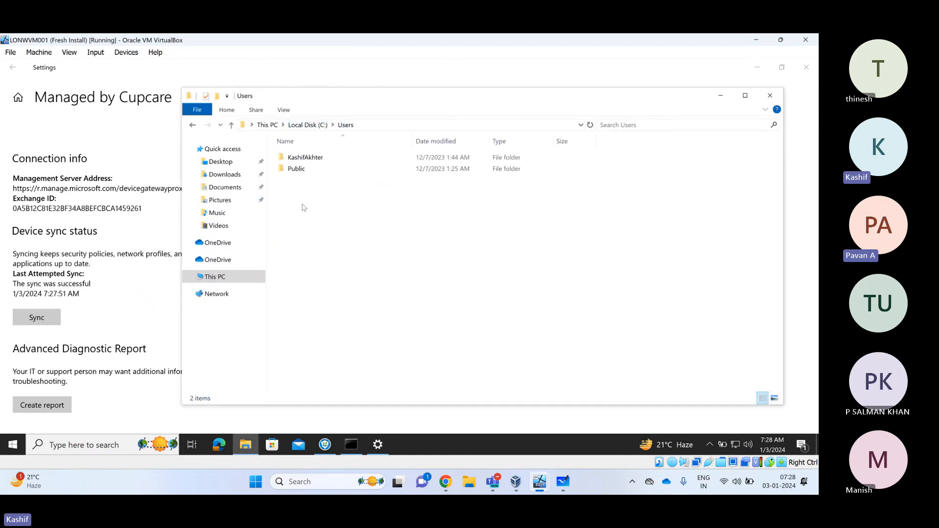
left_click(303, 172)
double_click(303, 173)
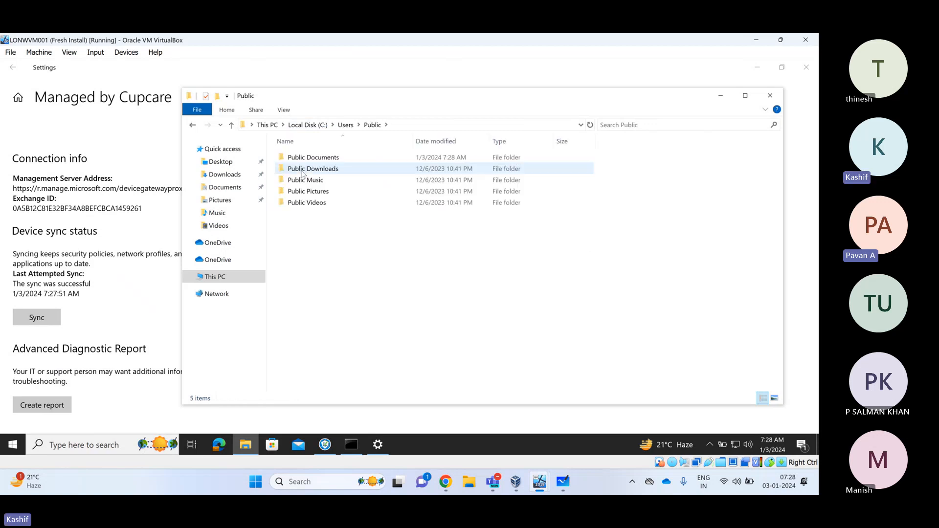
left_click(320, 161)
double_click(322, 161)
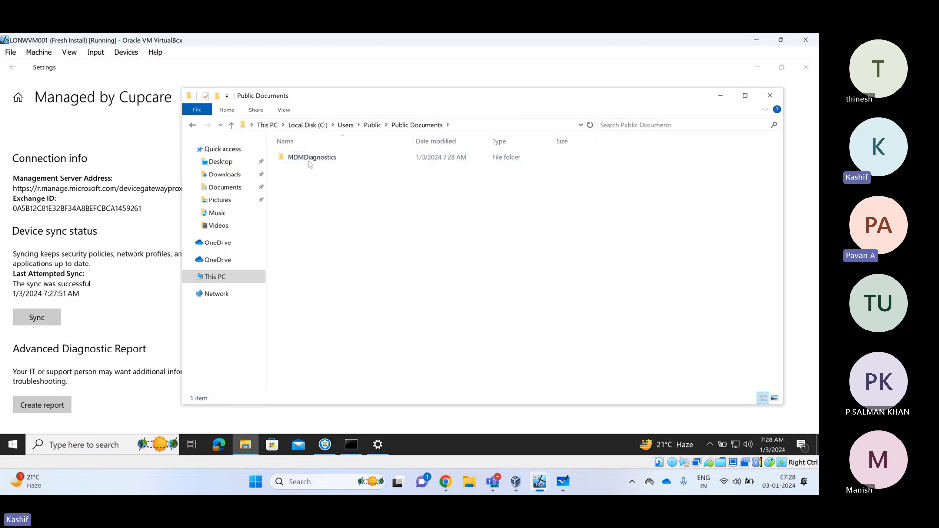
Open MDMDiagReport.html from the MDMDiagnostics folder in Public Documents
left_click(315, 159)
double_click(315, 159)
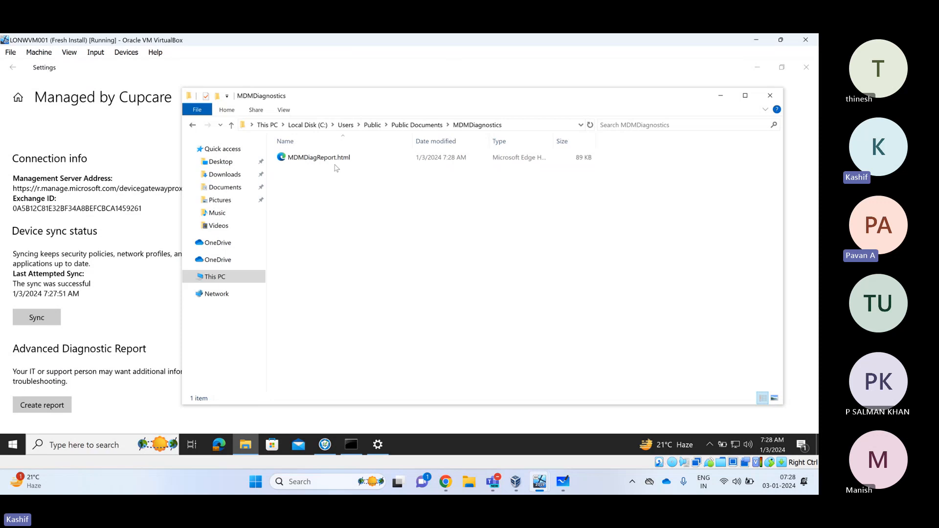
left_click(336, 161)
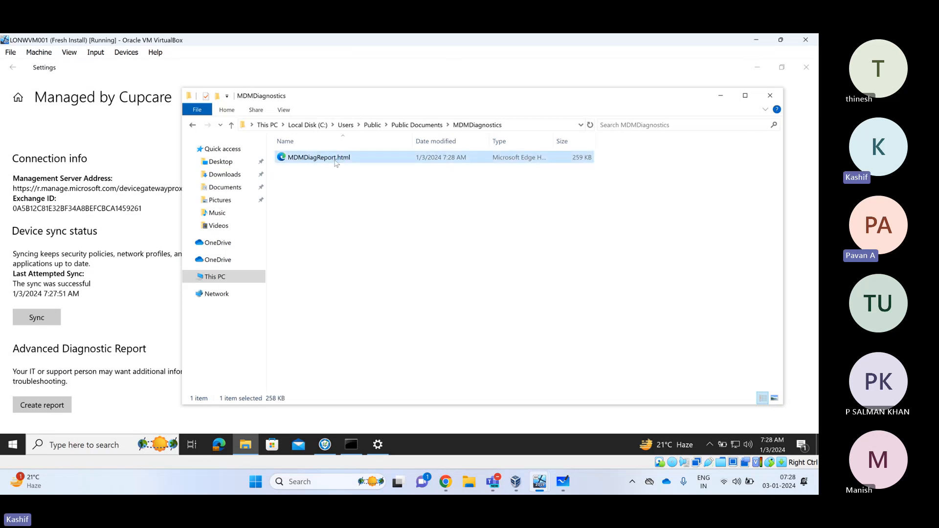
double_click(336, 162)
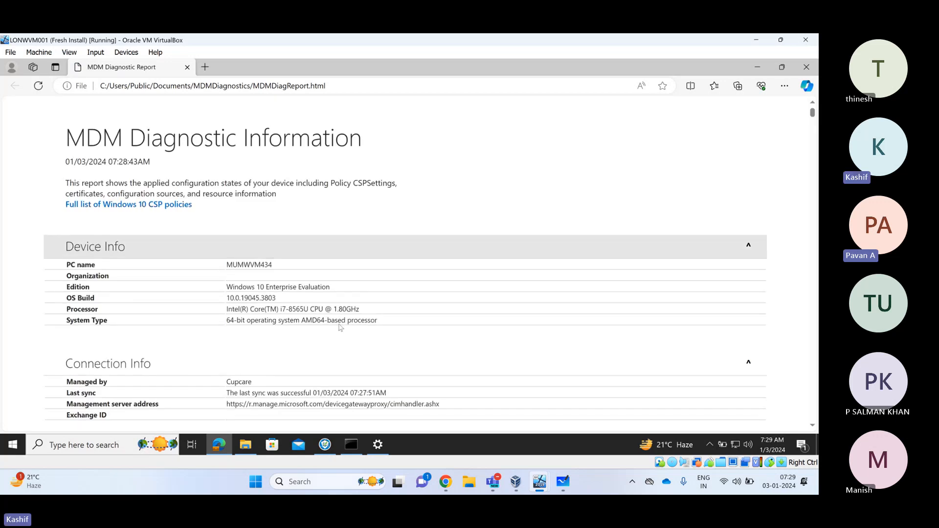
Examine the MDM diagnostic report's device info, enrolled configuration sources and Managed policies sections, and close the report
scroll(321, 340, "down", 10)
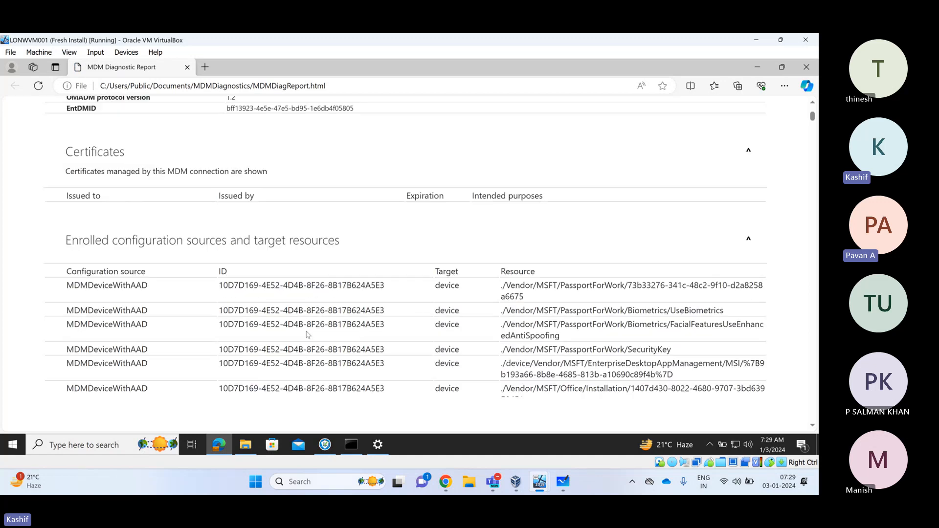
scroll(304, 332, "down", 10)
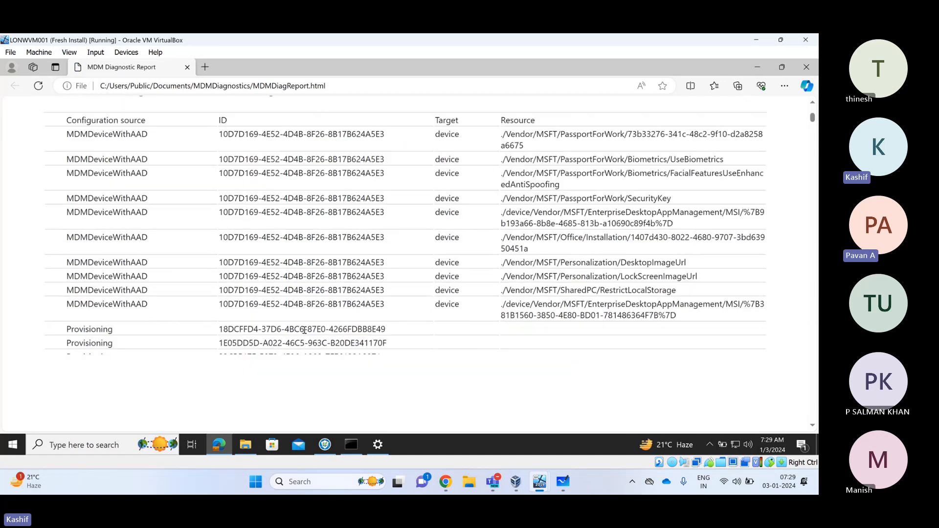
scroll(303, 336, "down", 5)
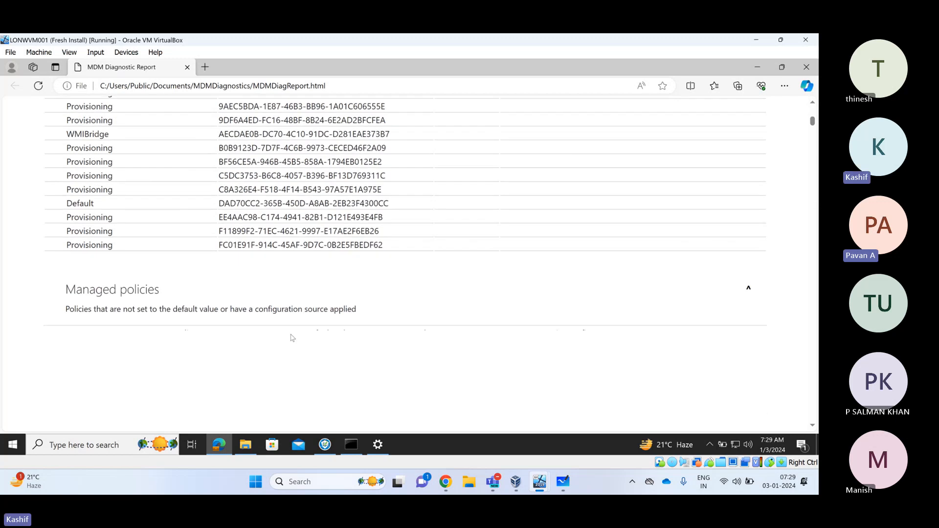
scroll(89, 275, "down", 2)
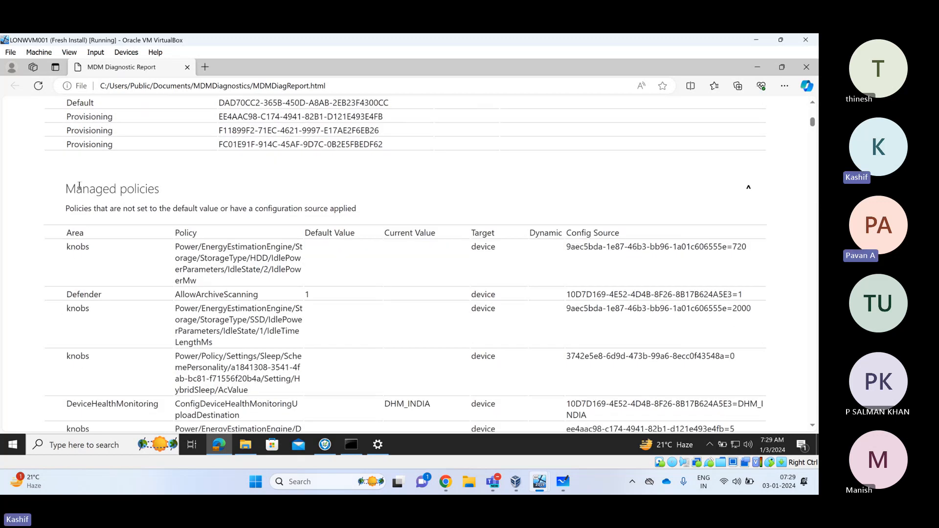
left_click_drag(66, 189, 186, 199)
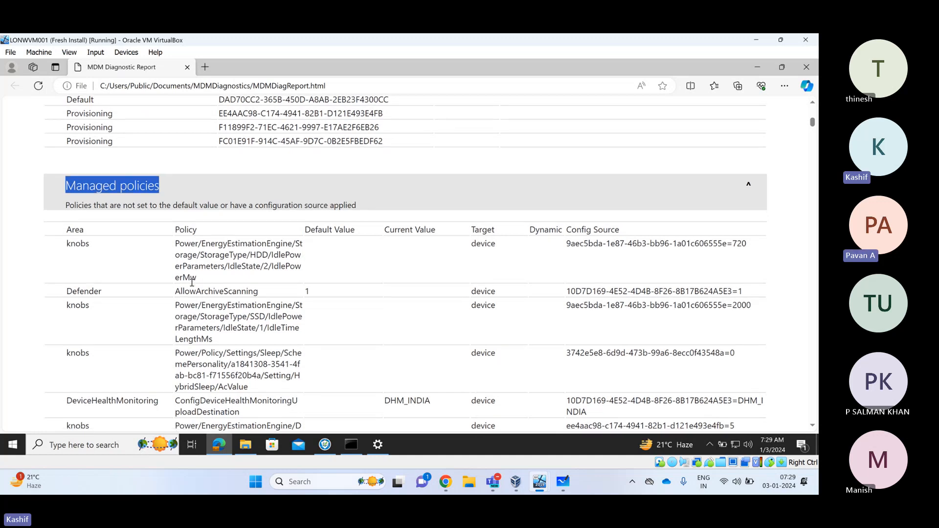
scroll(192, 282, "down", 10)
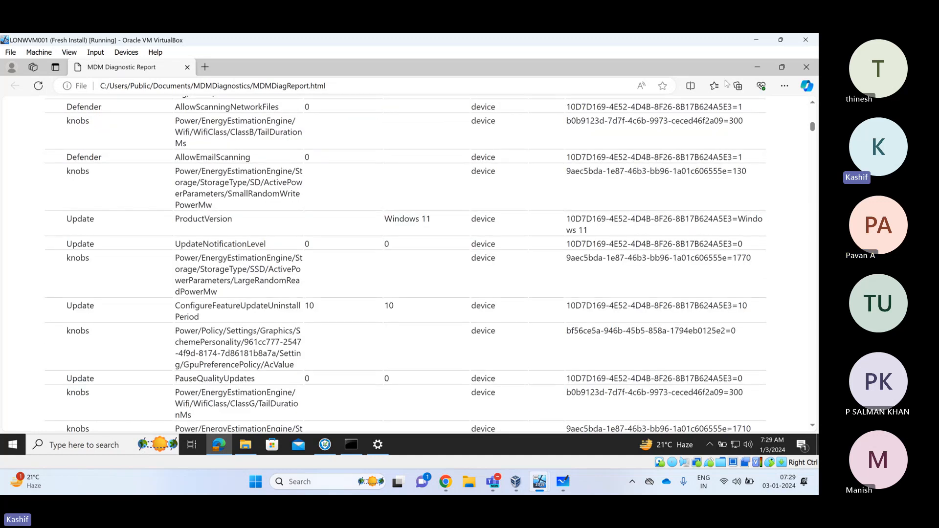
scroll(192, 284, "down", 1)
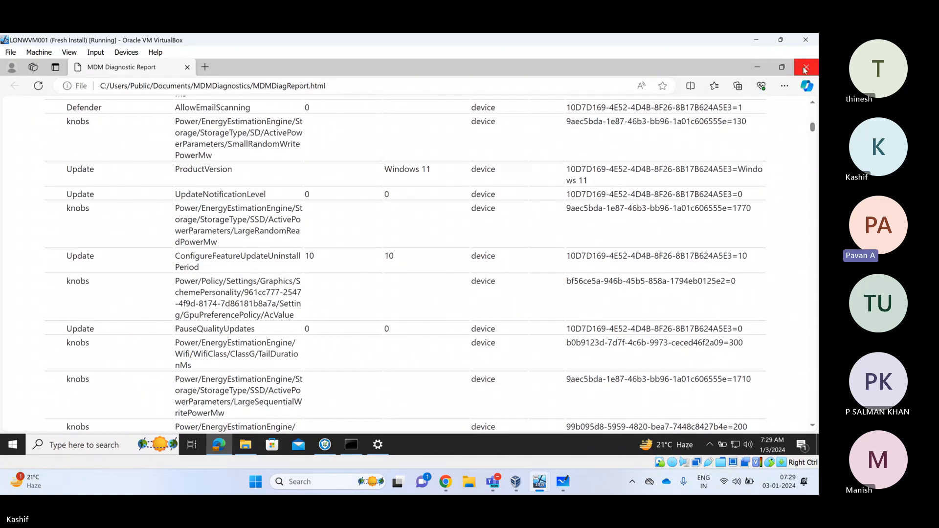
left_click(804, 69)
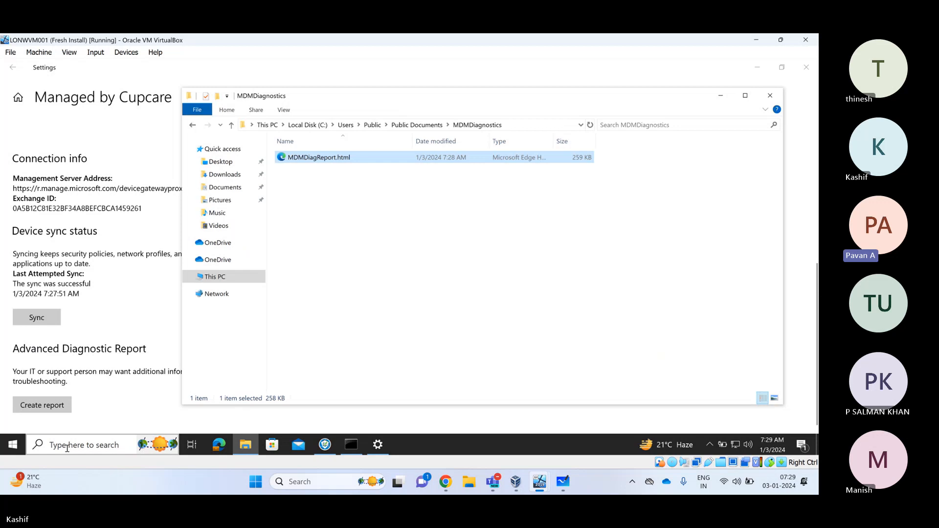
Search Windows for regedit and launch Registry Editor, allowing it to make changes to the device
left_click(67, 448)
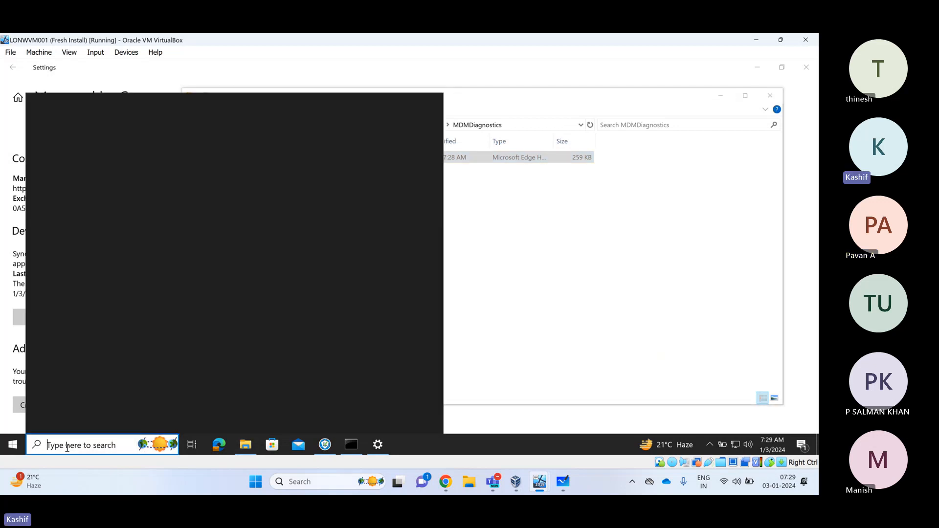
type("rege")
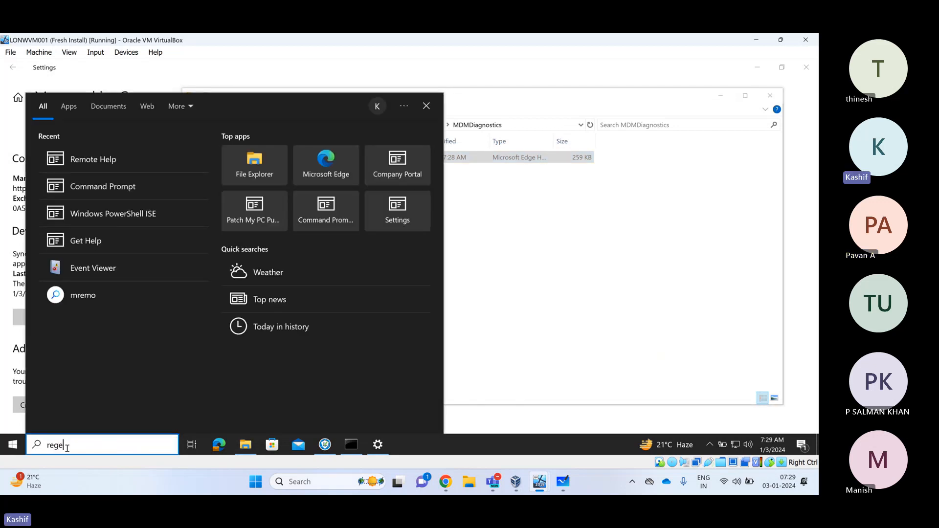
type("di")
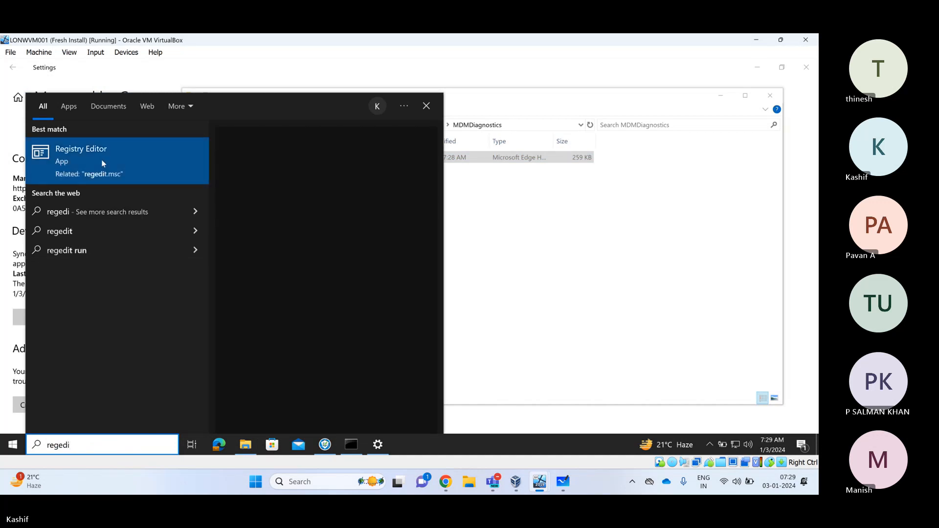
left_click(101, 160)
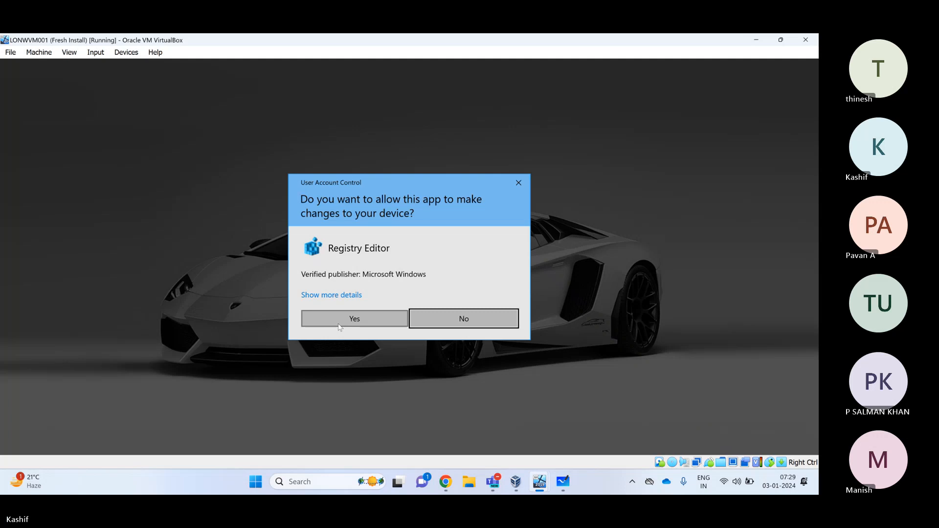
left_click(348, 316)
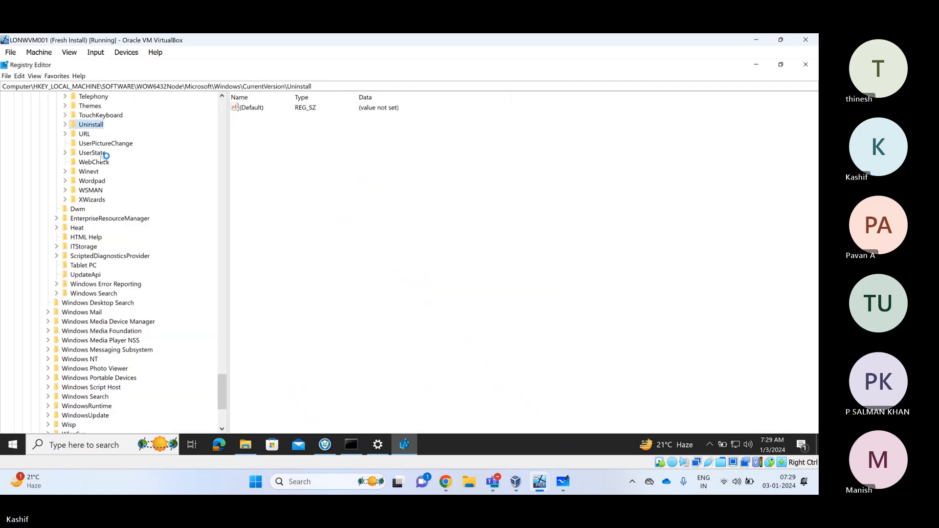
Return to HKEY_LOCAL_MACHINE\SOFTWARE in the registry tree and collapse the WOW6432Node key with its Microsoft subkey
scroll(102, 155, "up", 20)
scroll(91, 158, "up", 20)
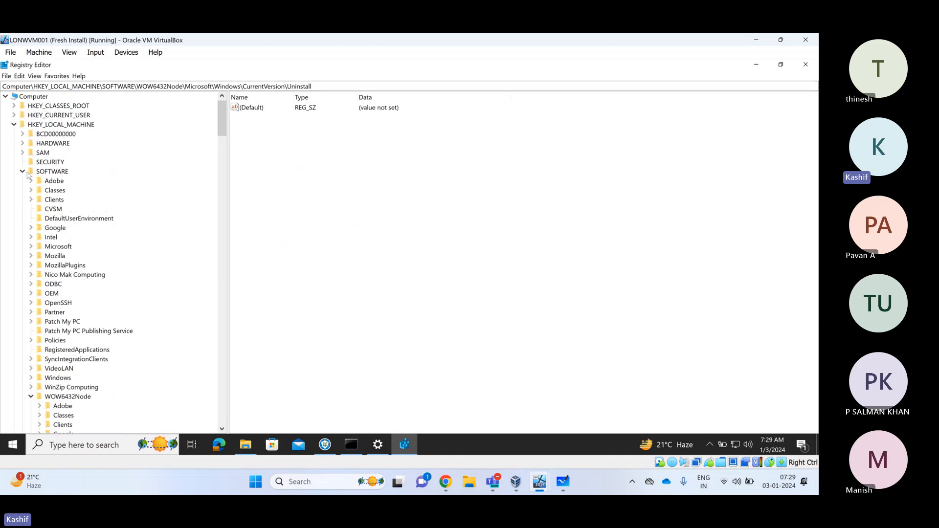
left_click(23, 172)
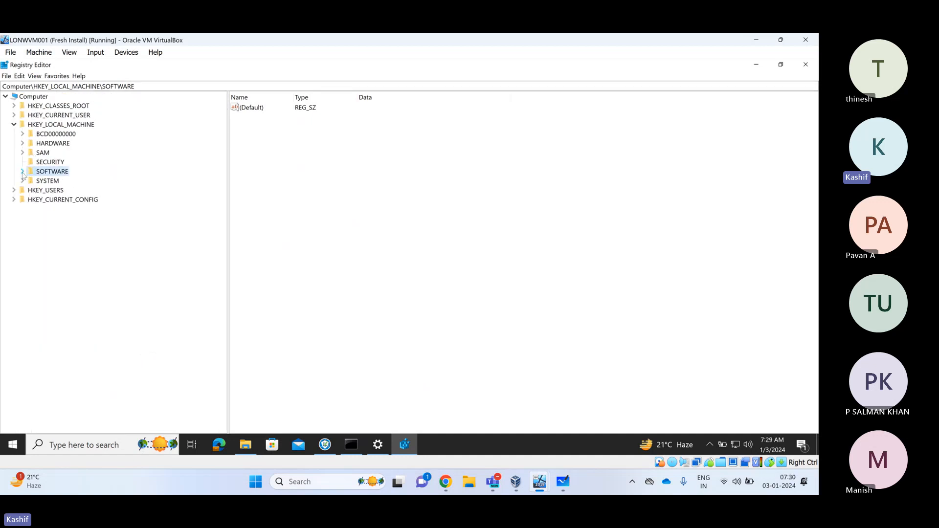
left_click(22, 172)
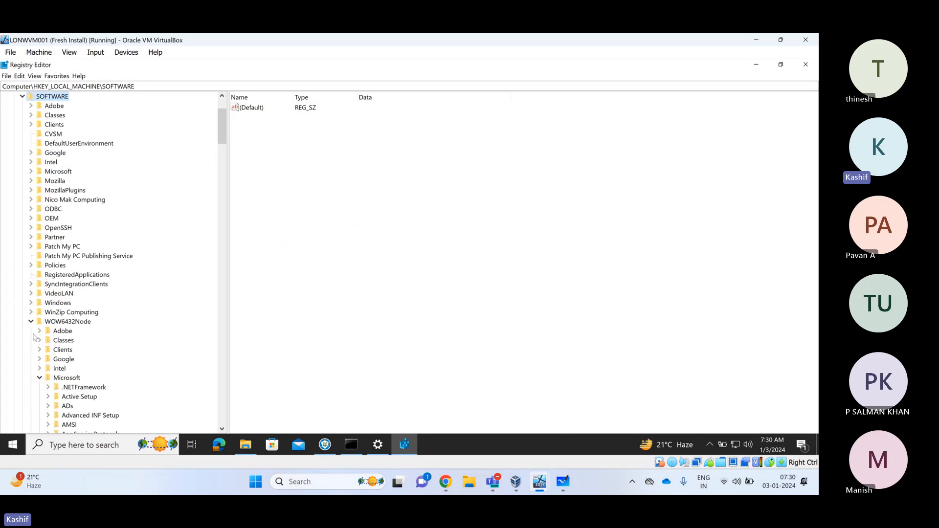
left_click(40, 378)
left_click(31, 321)
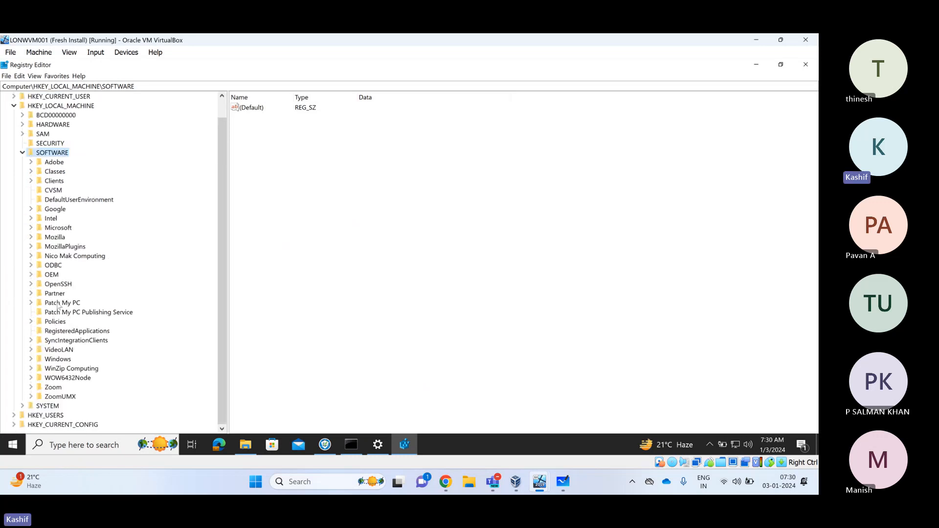
Browse to HKEY_LOCAL_MACHINE\SOFTWARE\Microsoft\PolicyManager and expand the PolicyManager key
left_click(55, 228)
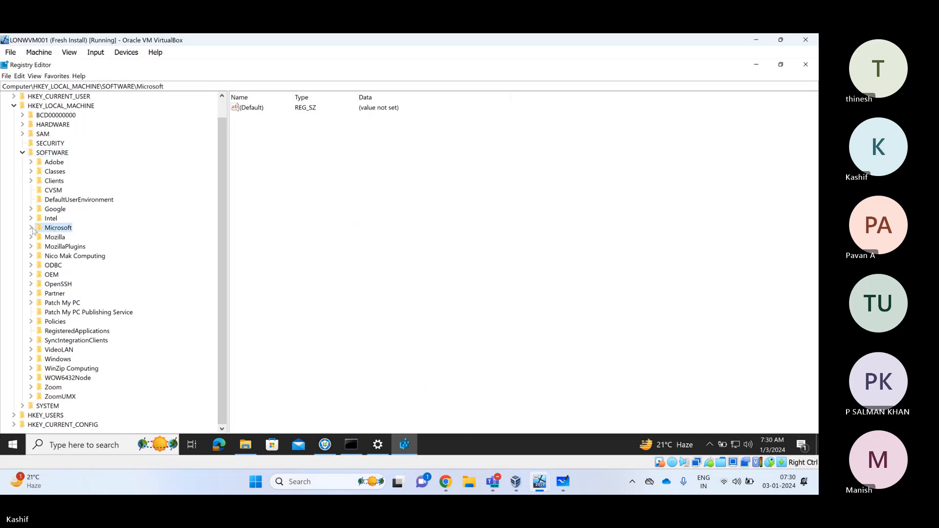
left_click(31, 228)
left_click(57, 238)
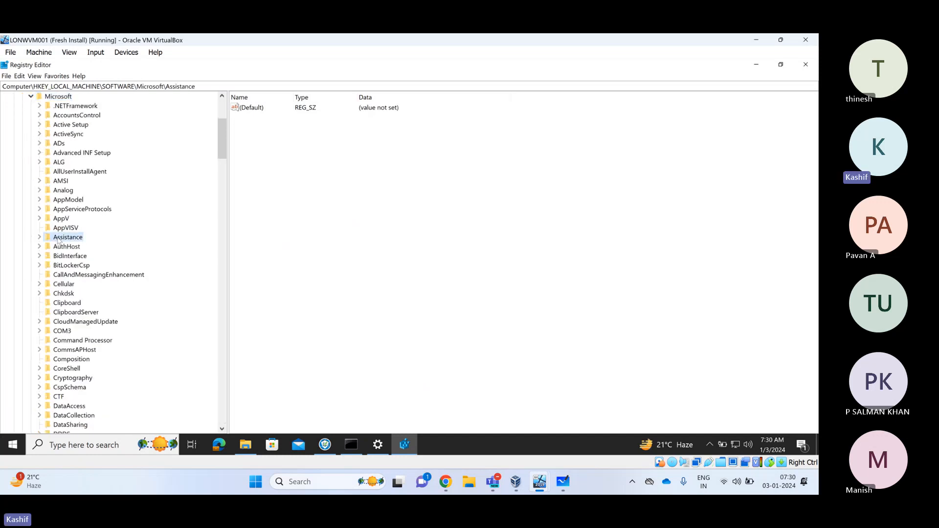
key("p")
key("l")
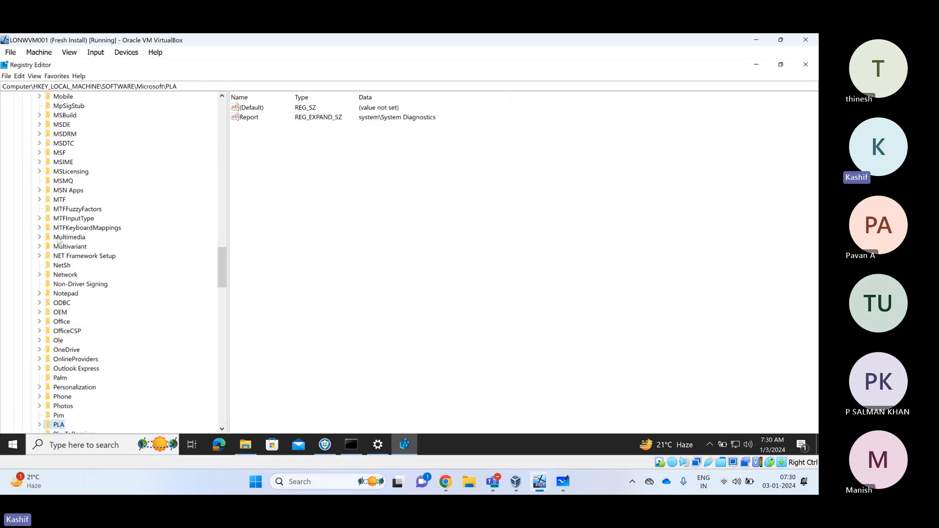
scroll(57, 240, "down", 3)
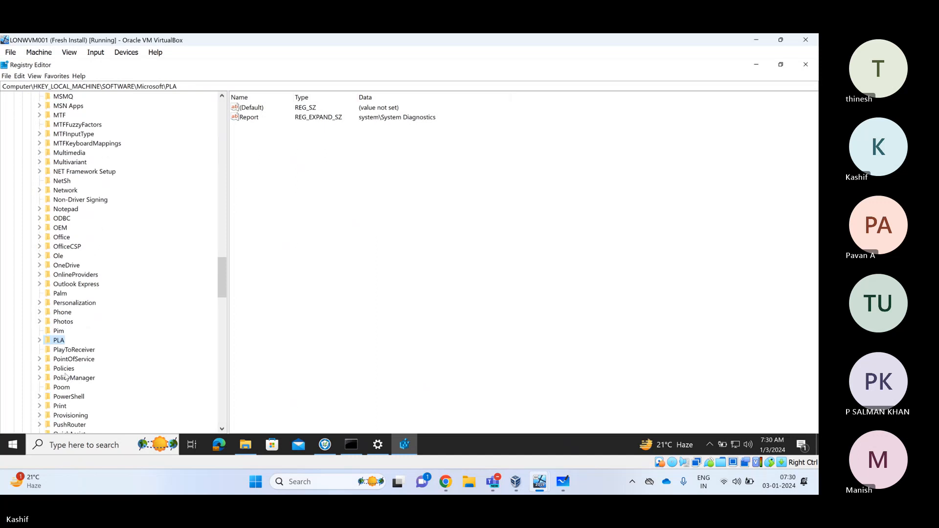
left_click(66, 376)
left_click(39, 378)
Expand the Providers key under PolicyManager to list its provider subkeys
scroll(53, 372, "down", 2)
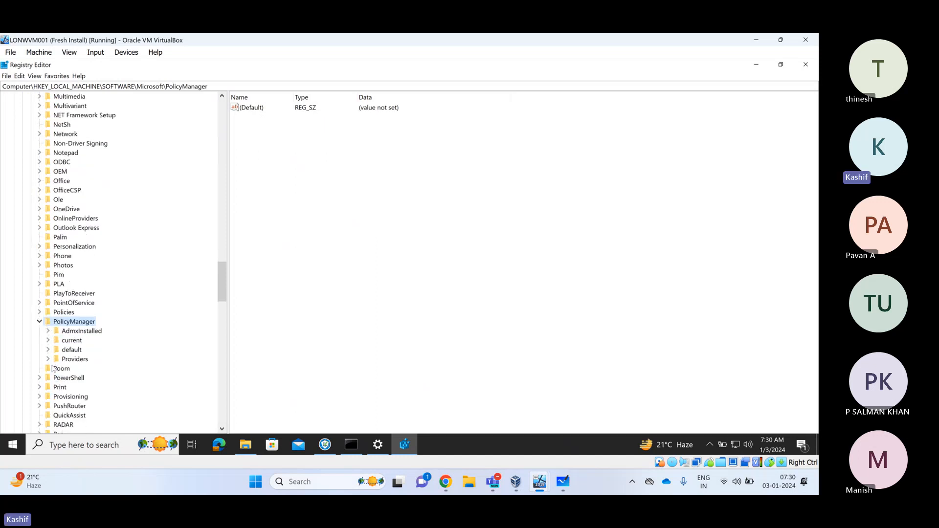
scroll(74, 347, "down", 1)
left_click(64, 330)
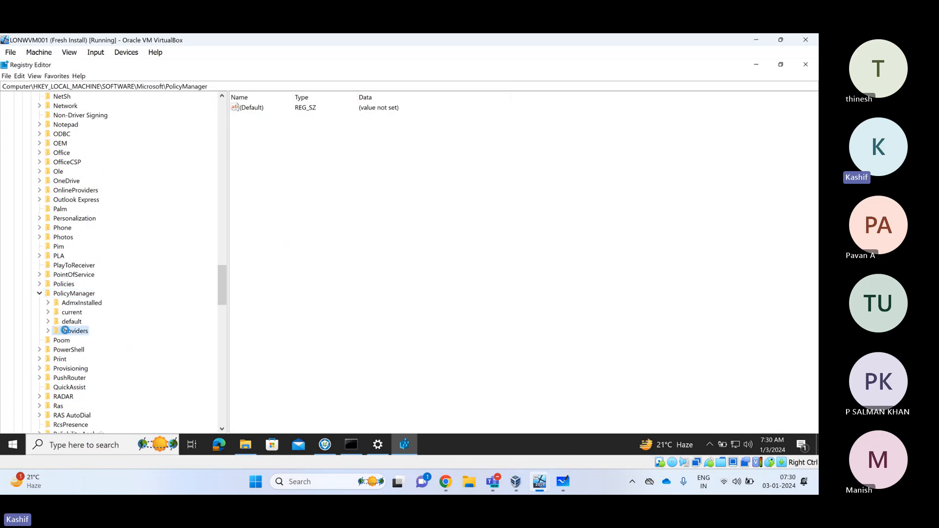
left_click(49, 331)
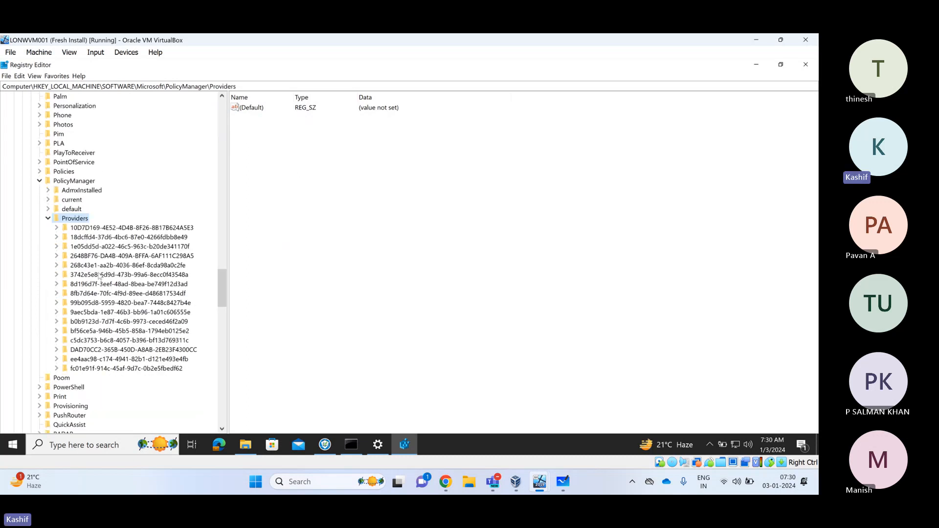
Expand the last provider key, starting with fc01e91f, and inspect its default\device subkey
left_click(79, 370)
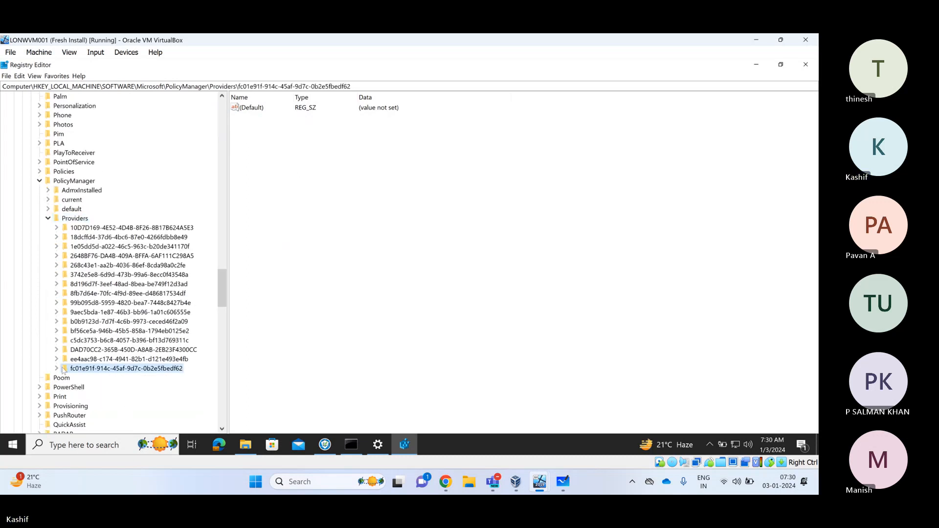
left_click(57, 369)
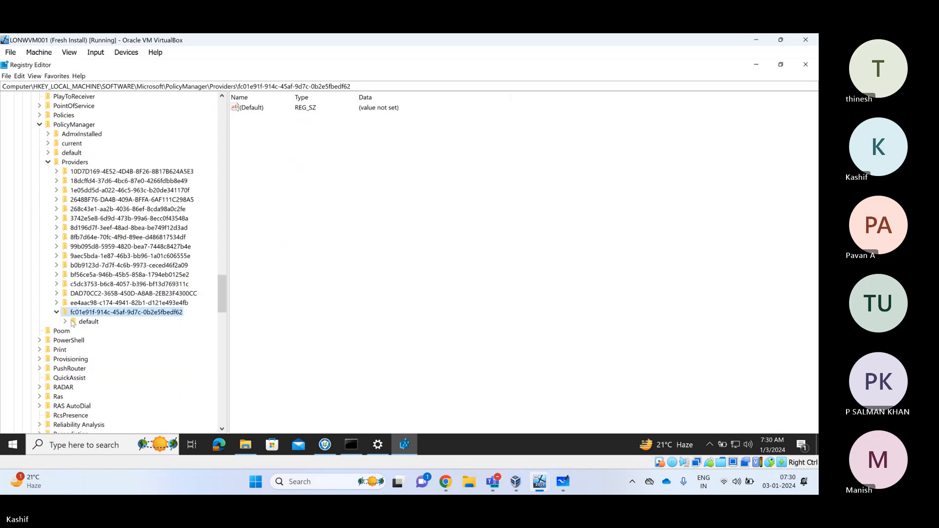
left_click(65, 322)
left_click(73, 331)
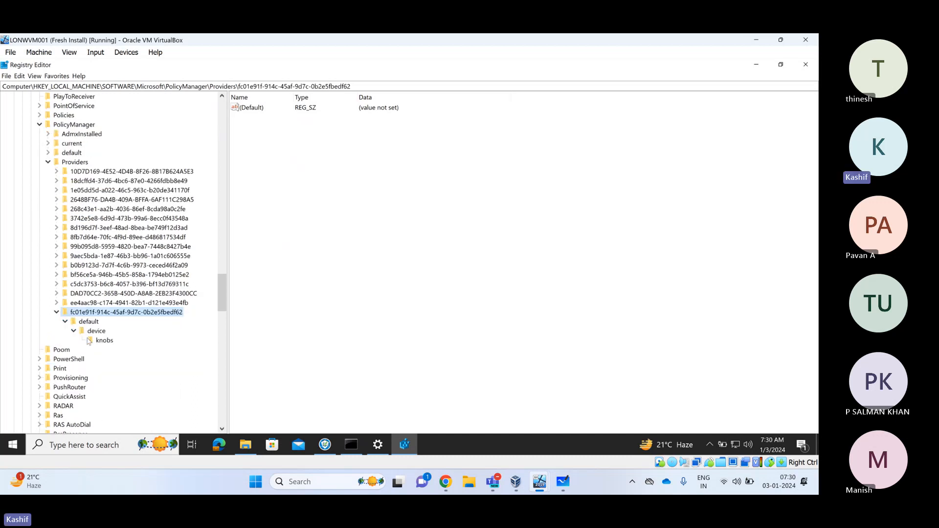
left_click(93, 332)
Expand the provider key starting with ee4aac98 and inspect its default\device subkey
left_click(80, 303)
left_click(57, 303)
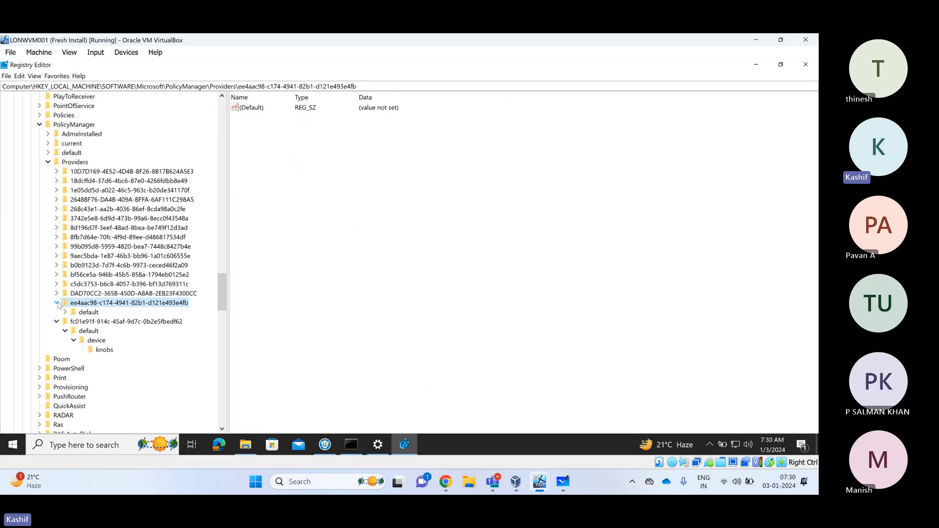
left_click(65, 312)
left_click(74, 322)
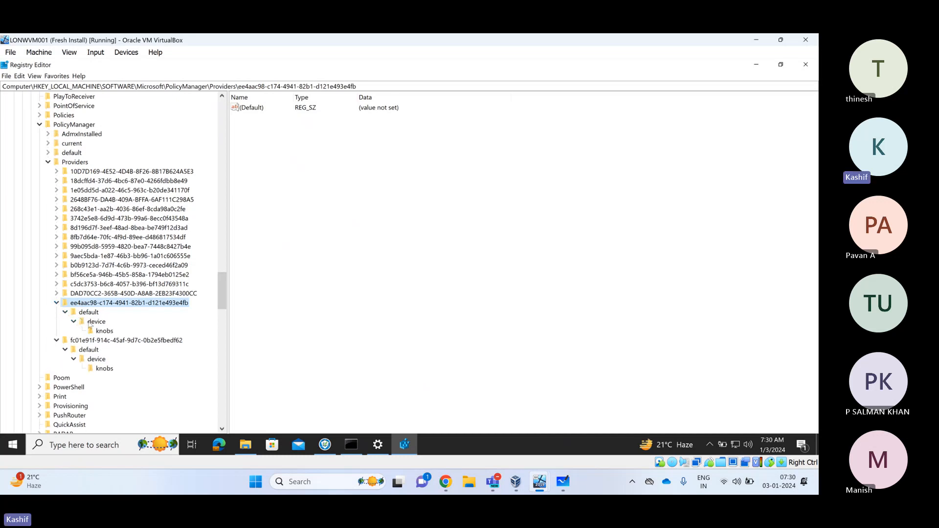
left_click(95, 322)
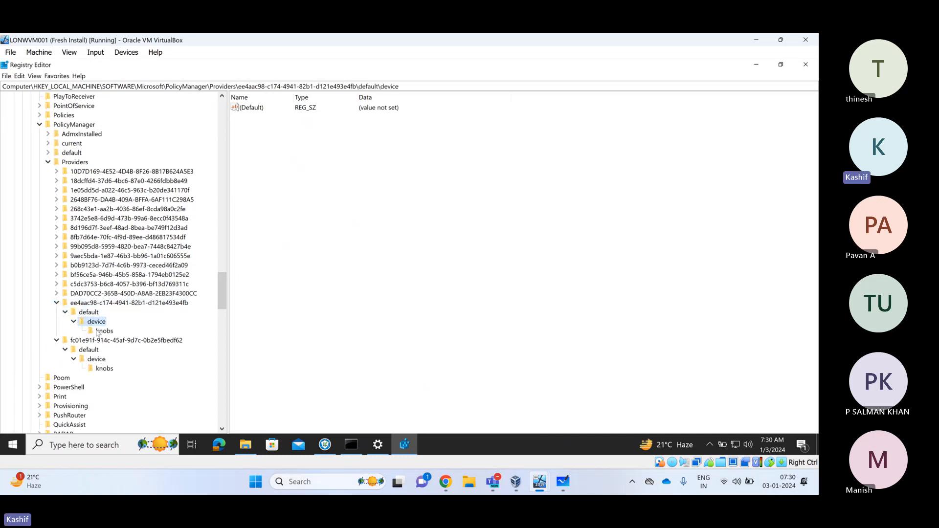
Expand the provider key starting with DAD70CC2 and view the values in its default\Device\System subkey
double_click(86, 294)
double_click(86, 304)
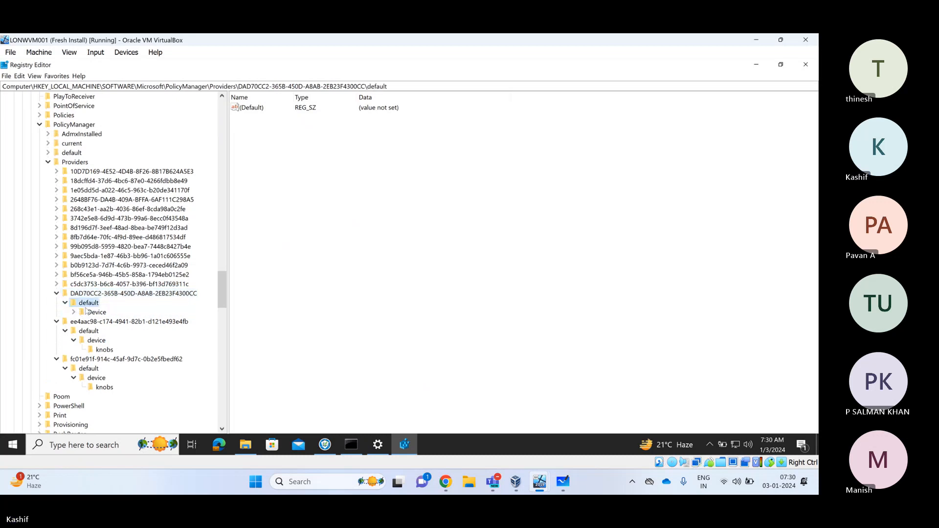
left_click(87, 312)
left_click(74, 312)
left_click(91, 321)
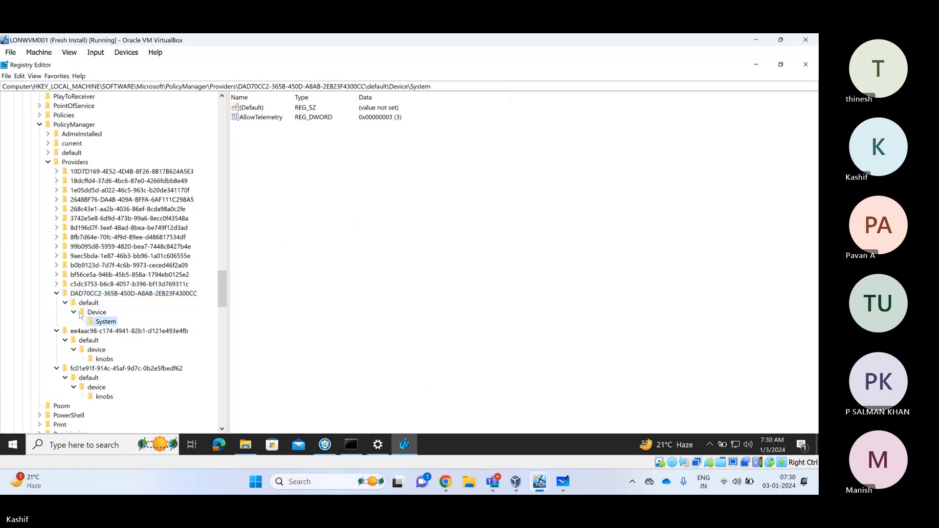
Expand the provider key starting with c5dc3753 and view the values in its default\device\knobs subkey
left_click(57, 284)
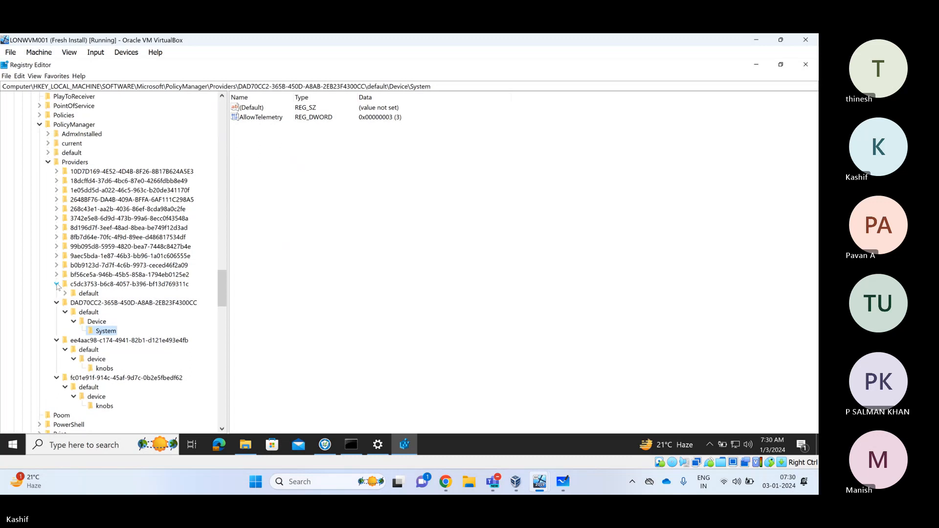
left_click(66, 293)
left_click(74, 303)
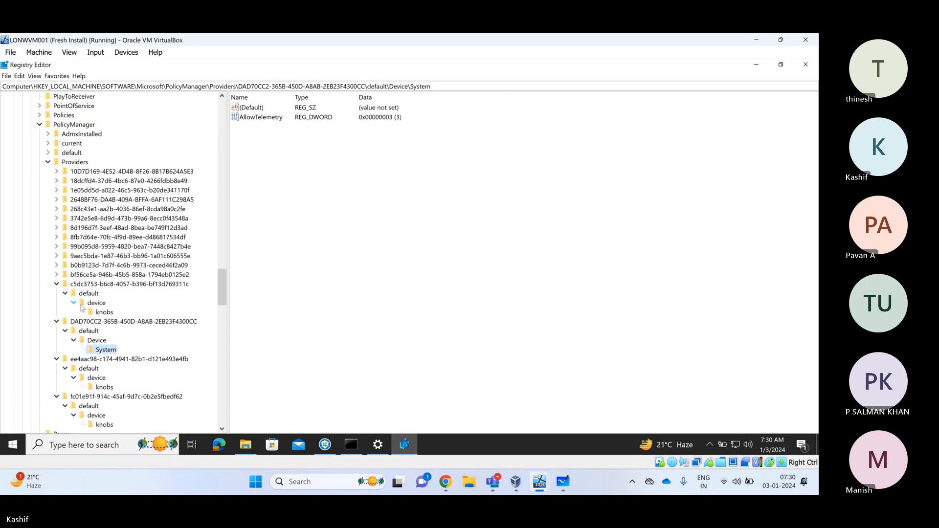
left_click(100, 313)
Expand the provider keys starting with bf56ce5a, b0b9123d and 9aec5bda down to the level below their device subkeys
left_click(56, 275)
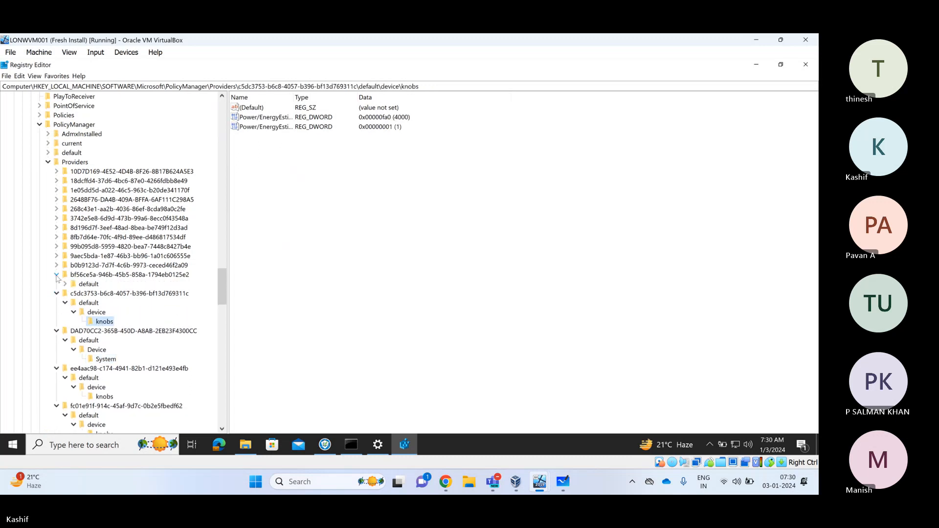
left_click(65, 284)
left_click(73, 293)
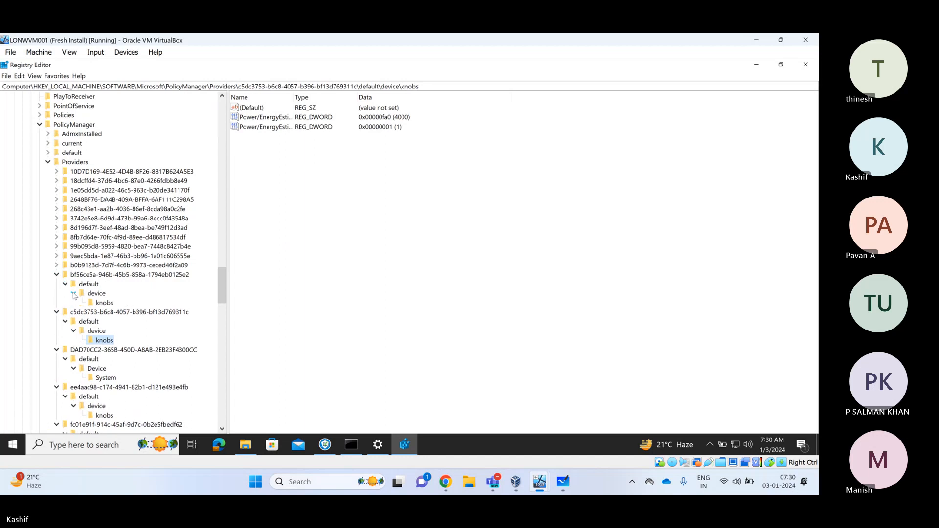
left_click(57, 265)
left_click(65, 275)
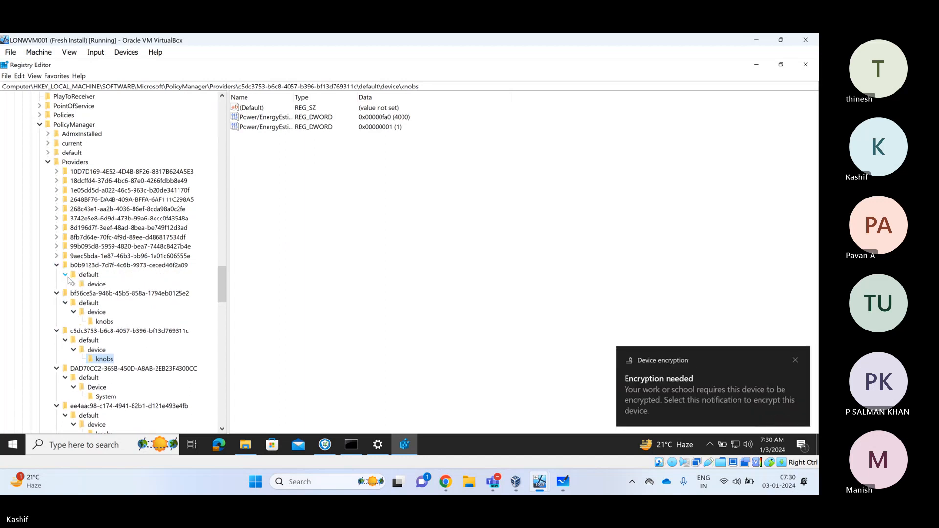
left_click(74, 284)
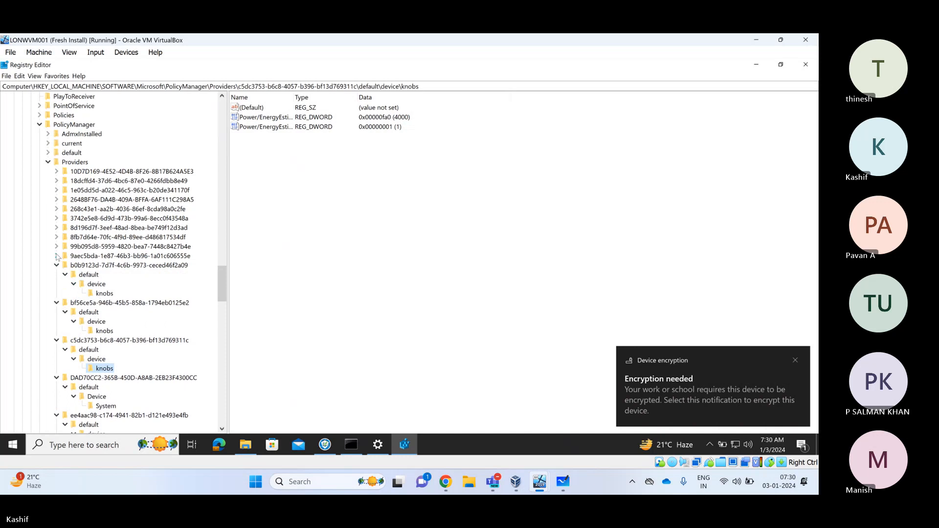
left_click(57, 256)
left_click(65, 265)
left_click(74, 275)
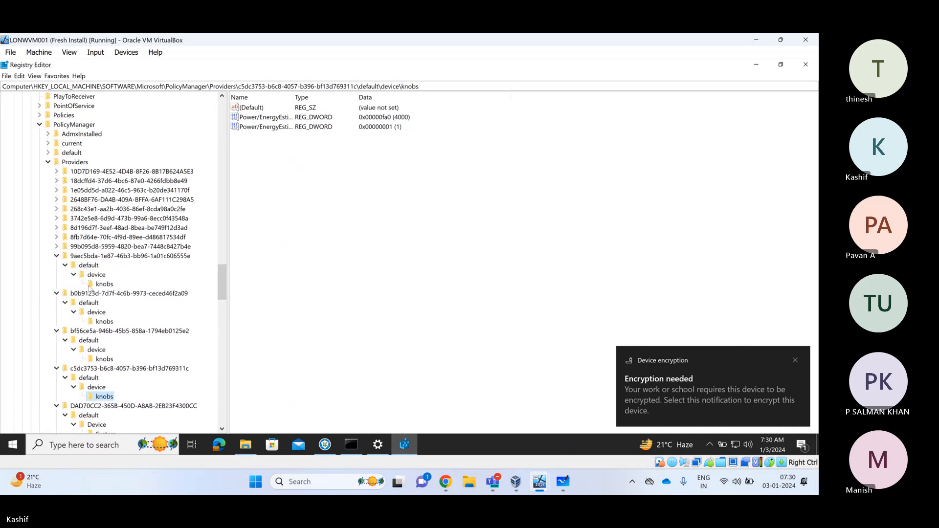
Expand the provider keys starting with 99b095d8, 8fb7d64e and 8d196d7f down to the level below their device subkeys
left_click(57, 246)
left_click(65, 256)
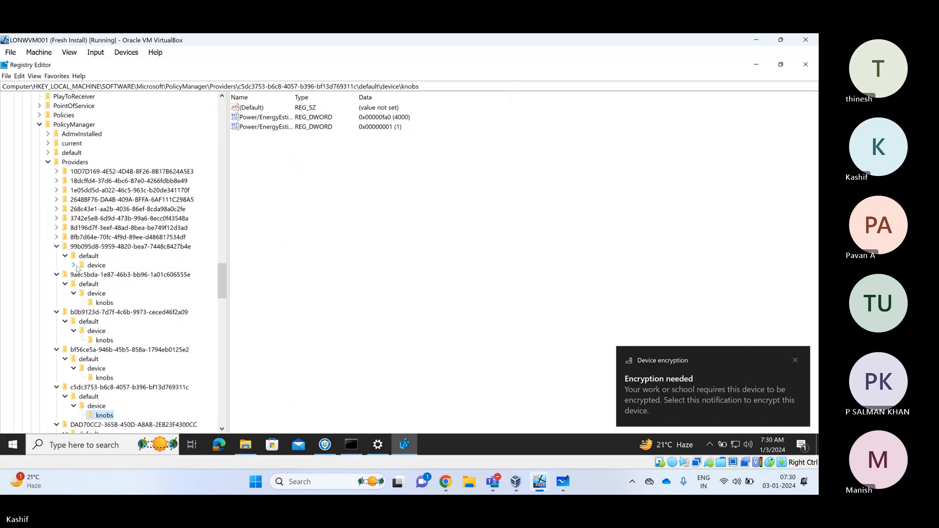
left_click(74, 265)
left_click(57, 237)
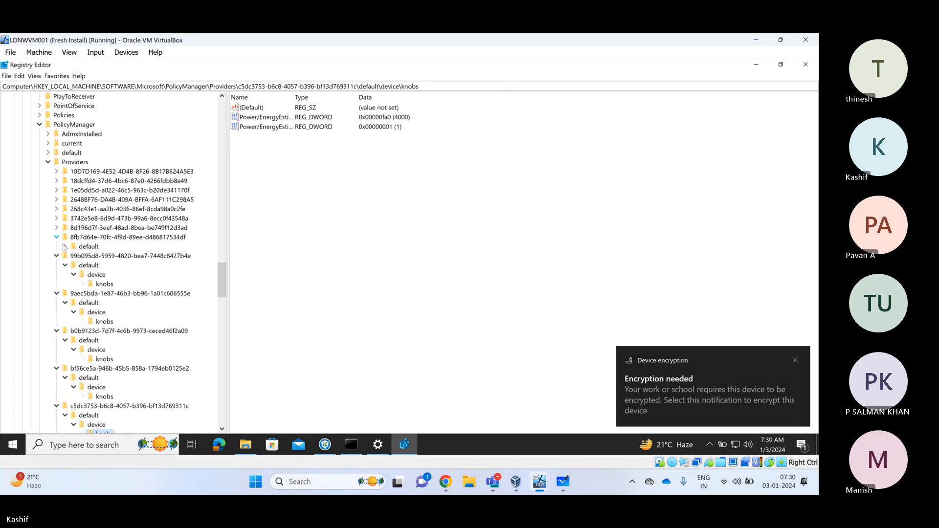
left_click(65, 246)
left_click(73, 256)
left_click(56, 228)
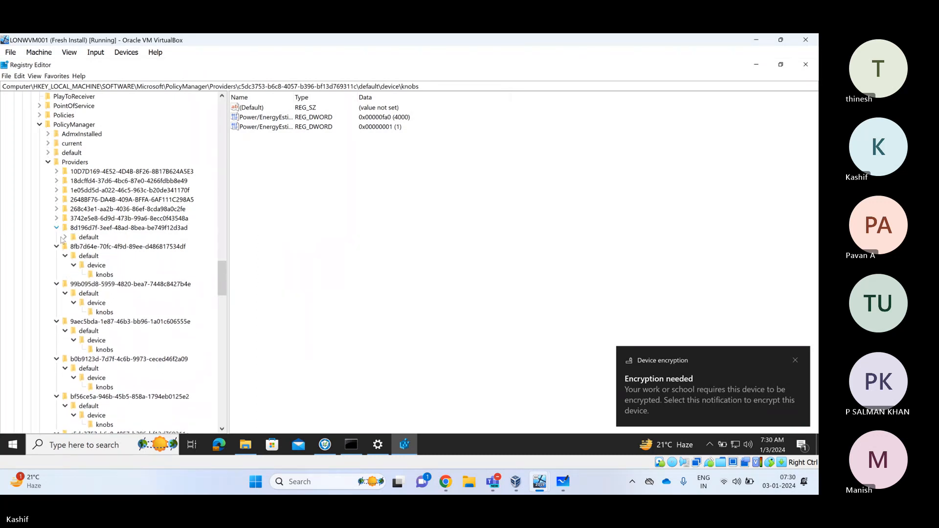
left_click(65, 238)
left_click(74, 247)
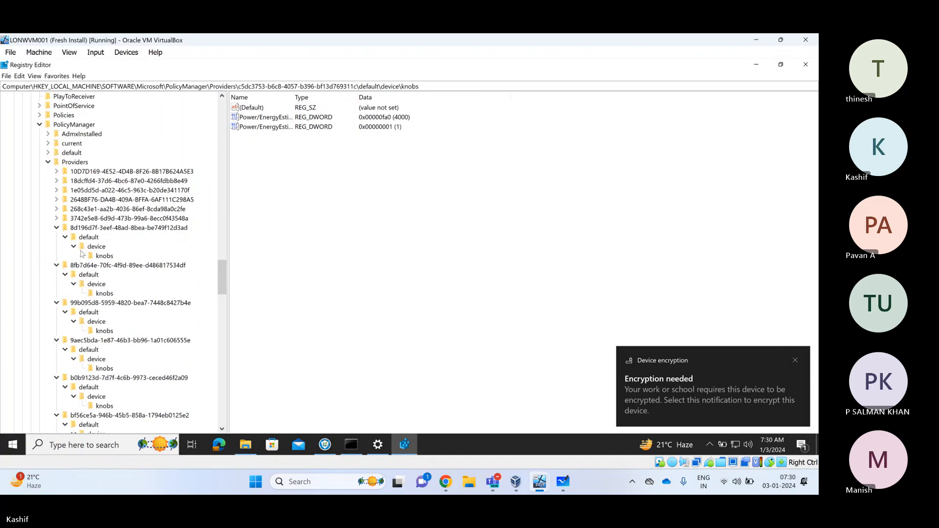
Expand the provider keys starting with 3742e5e8 and 268c43e1 down to the level below their device subkeys
left_click(56, 218)
left_click(65, 228)
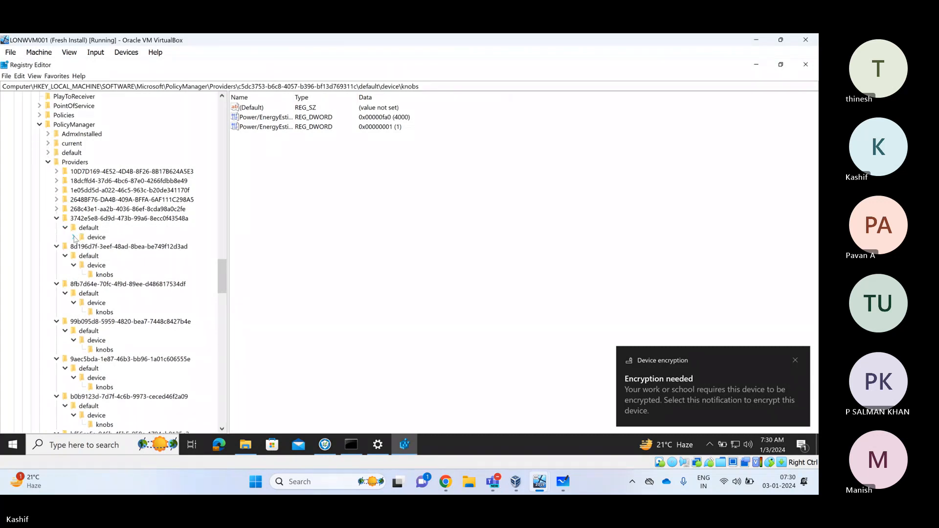
left_click(73, 237)
left_click(56, 209)
left_click(65, 219)
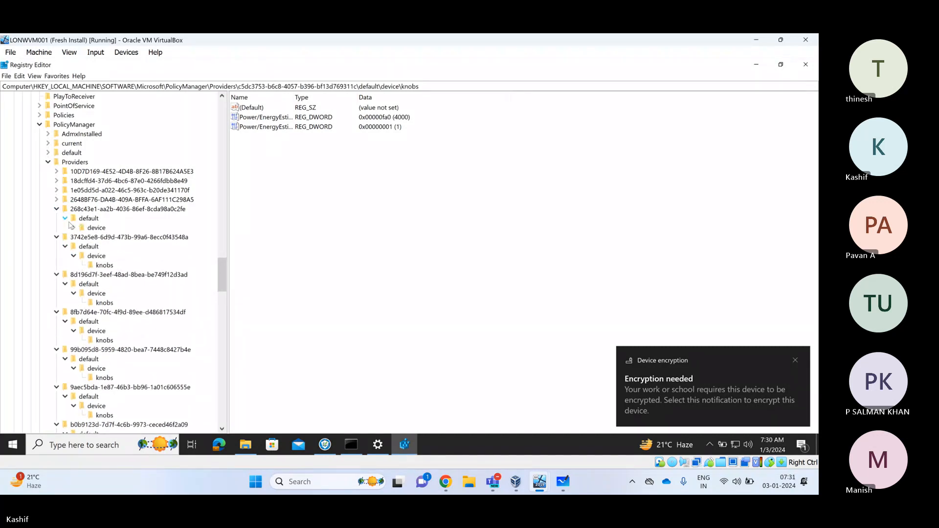
left_click(74, 228)
Expand the provider key starting with 2648BF76 and view the values in its default\Device\DeviceLock subkey
left_click(56, 200)
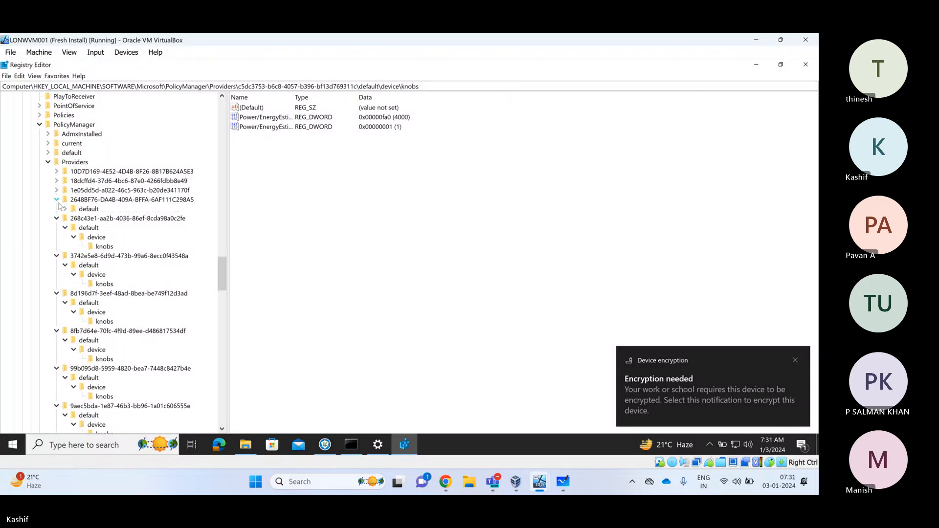
left_click(65, 209)
left_click(74, 219)
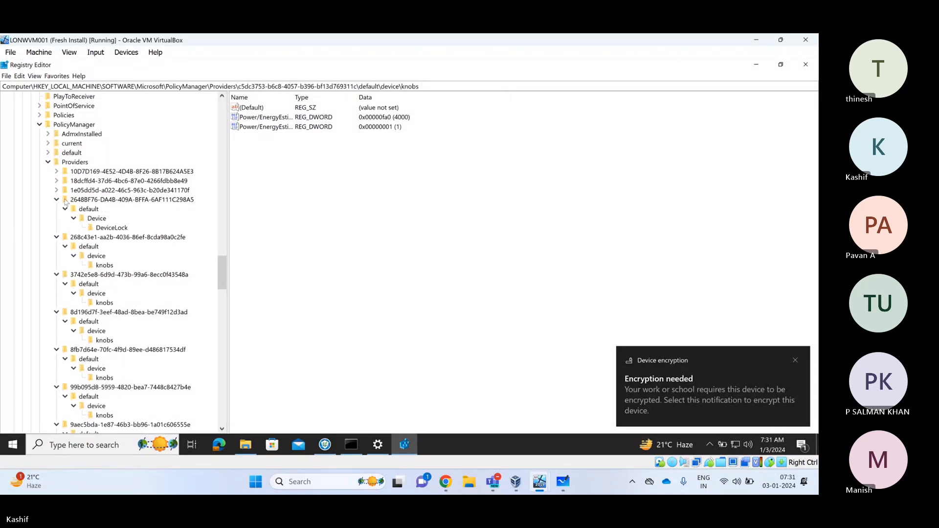
left_click(100, 229)
Expand the provider keys starting with 1e05dd5d and 18dcffd4 down to the level below their device subkeys
left_click(57, 190)
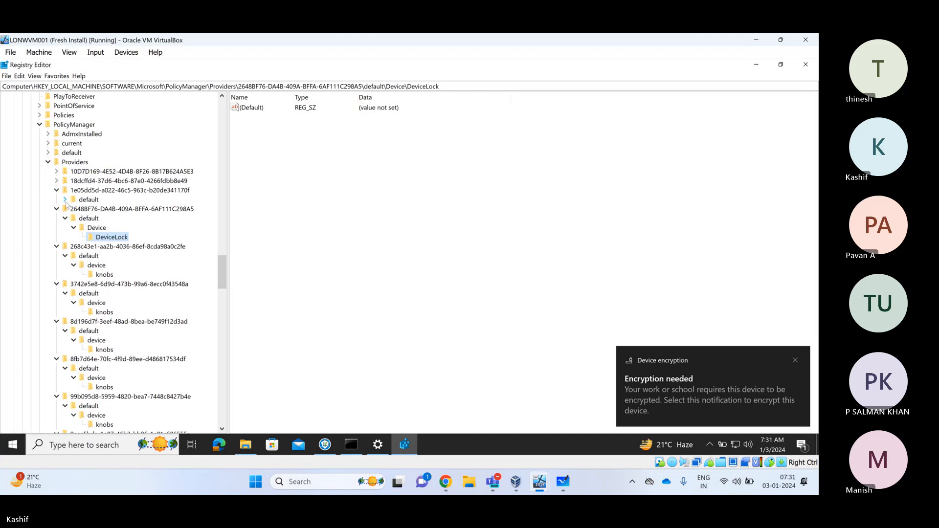
left_click(66, 201)
left_click(73, 209)
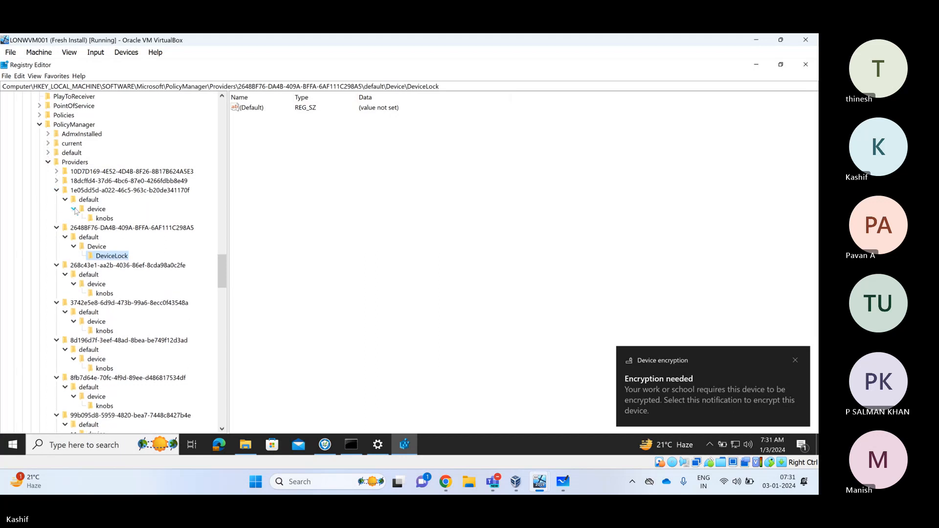
left_click(57, 180)
left_click(65, 191)
left_click(74, 199)
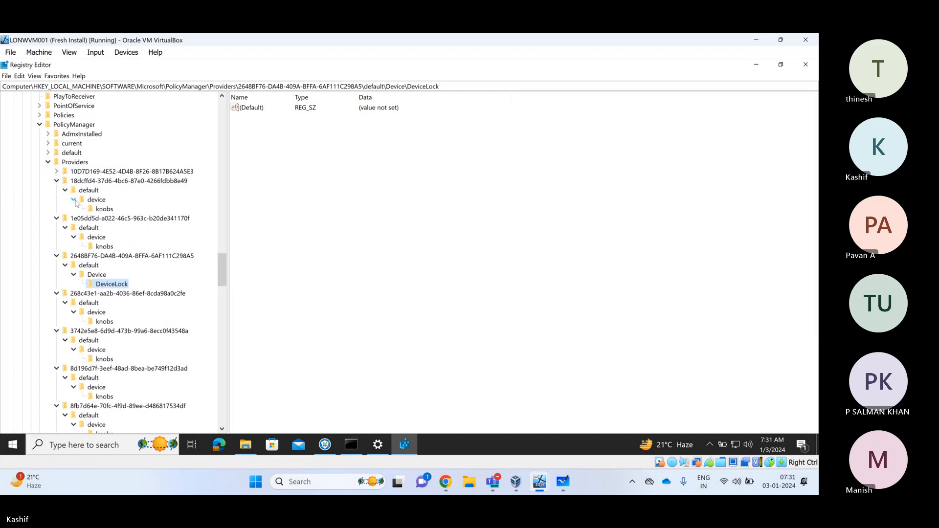
Expand the first provider key, starting with 10D7D169, and select its default\Device subkey to list the policy areas
left_click(56, 172)
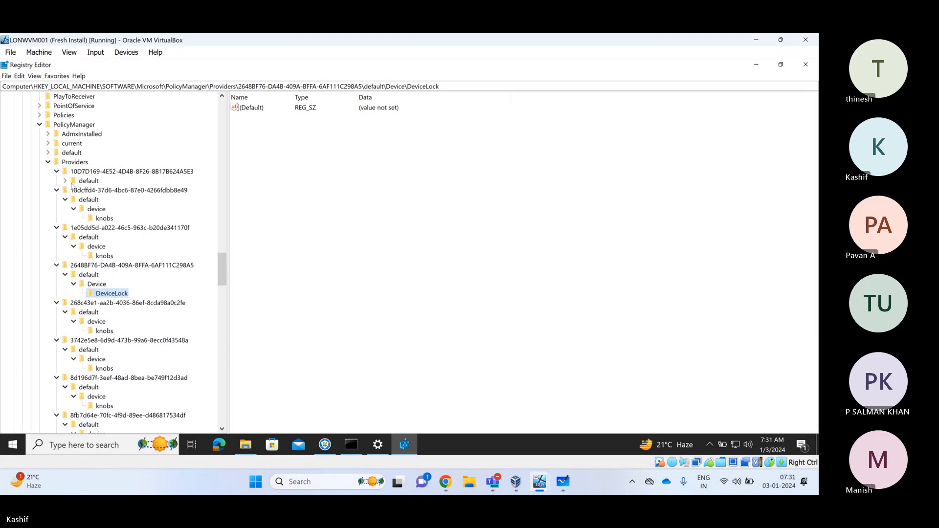
left_click(74, 181)
left_click(65, 181)
left_click(74, 190)
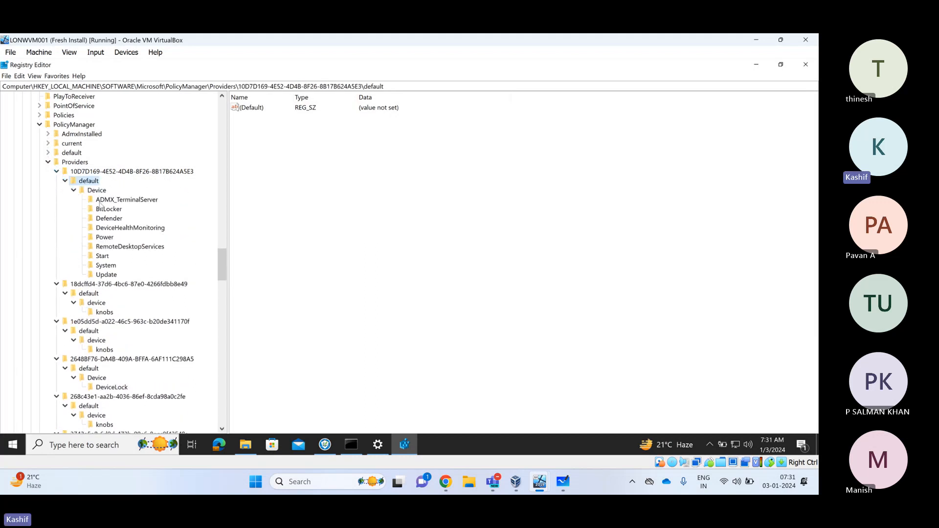
left_click(96, 191)
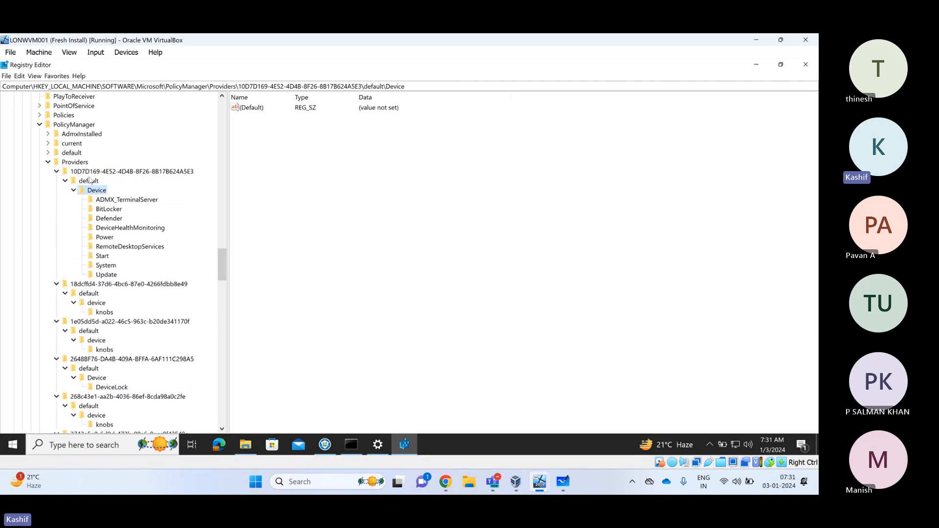
View the ADMX_TerminalServer policy values, widening the Name column enough to read the full TS_USER_AUTHENTICATION_POLICY names
left_click(101, 200)
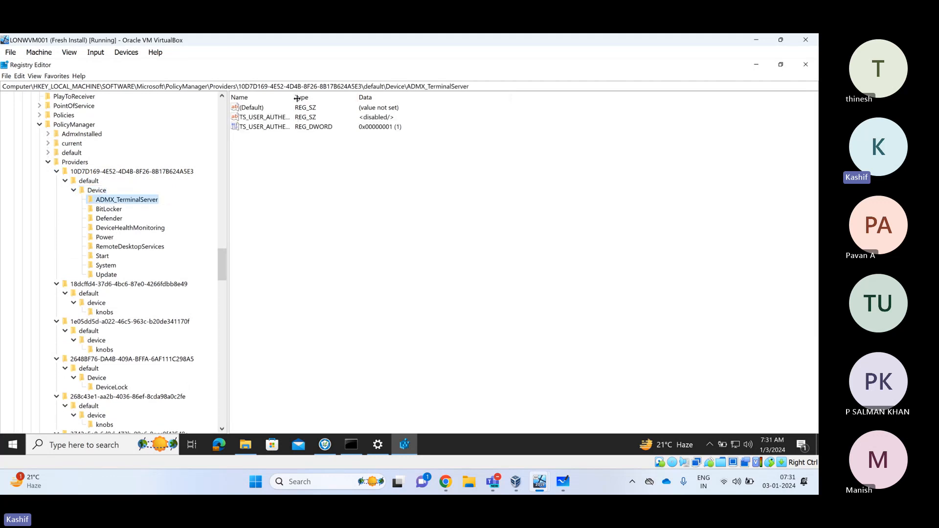
left_click_drag(297, 98, 413, 98)
left_click(313, 117)
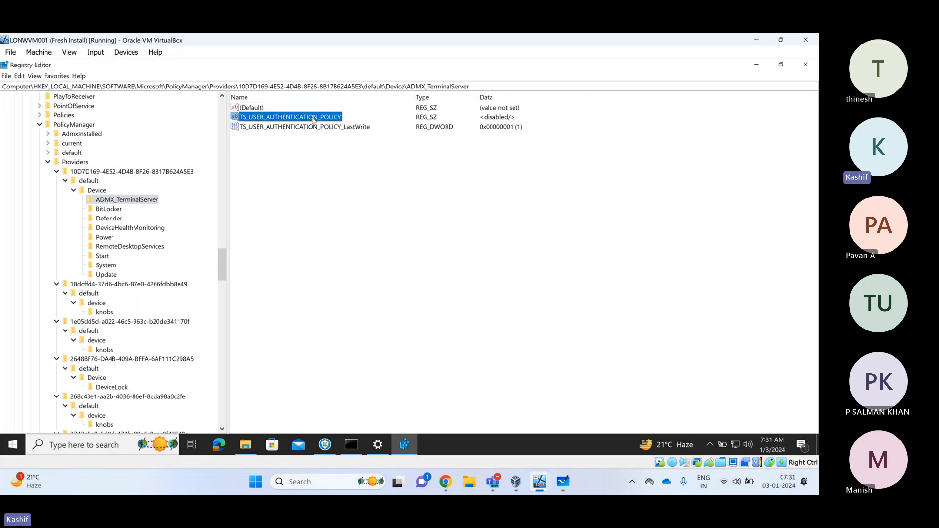
left_click(331, 128)
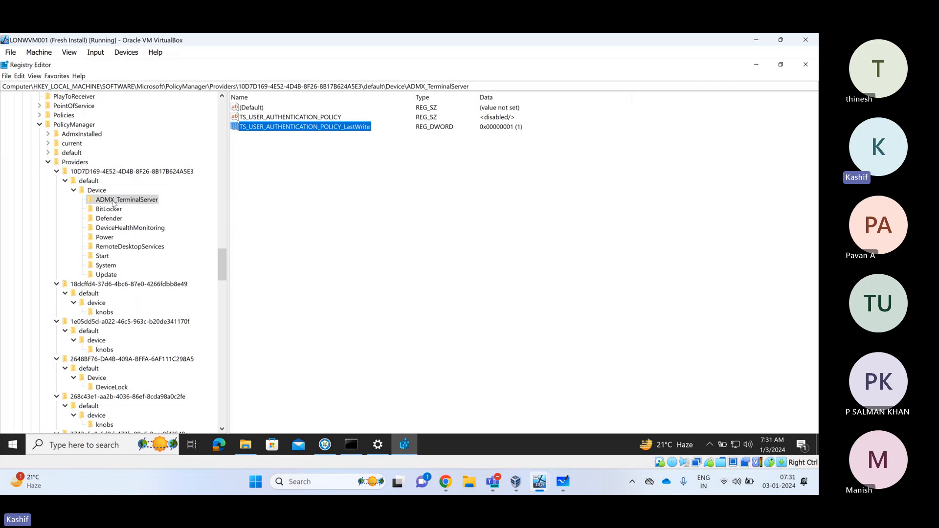
Review the policy values under the remaining Device subkeys in order, from BitLocker and Defender through Start, System and Update
left_click(109, 210)
left_click(109, 220)
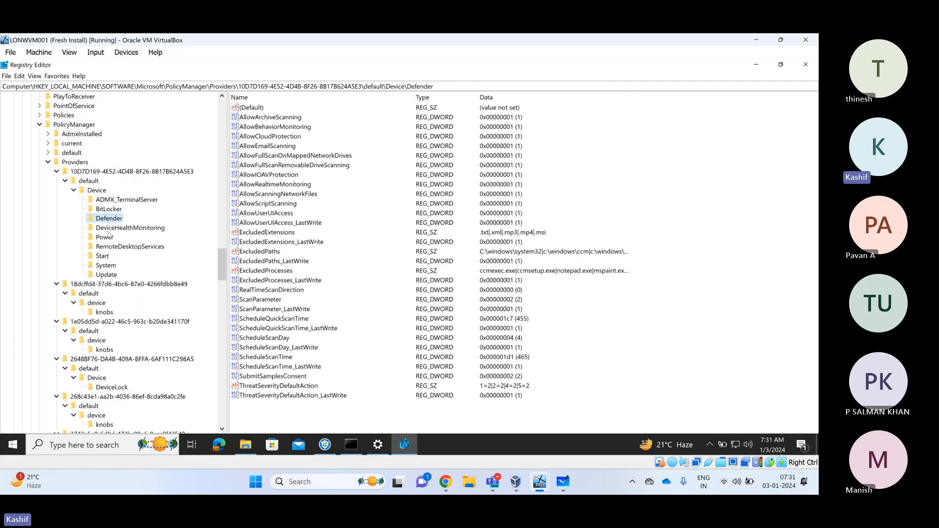
left_click(116, 229)
left_click(108, 238)
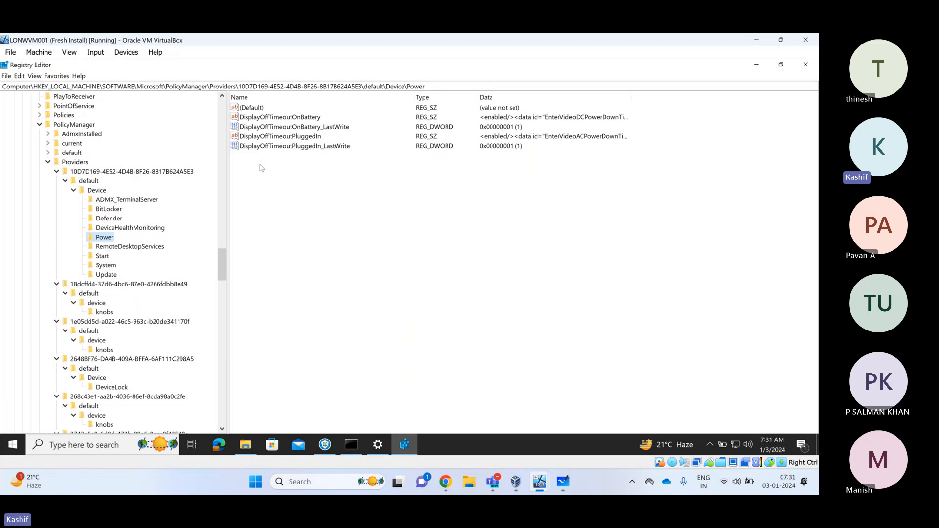
left_click(117, 249)
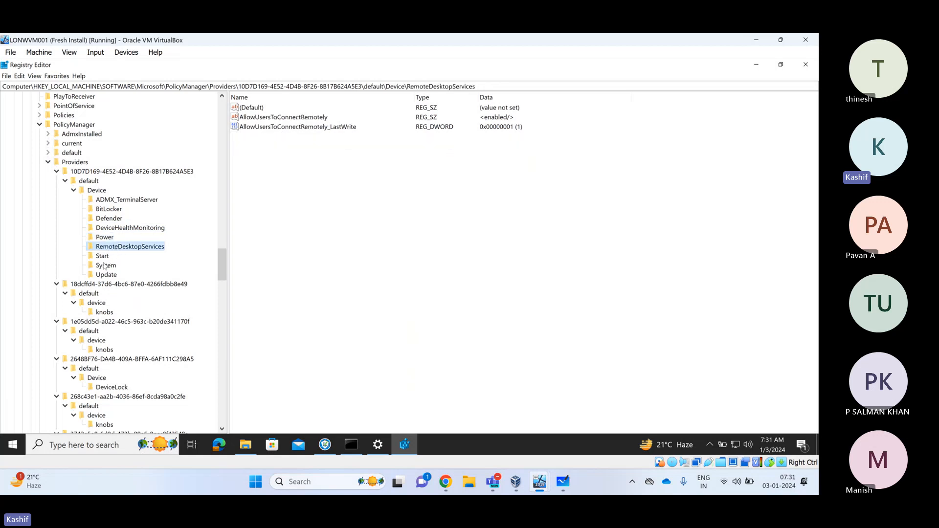
left_click(103, 256)
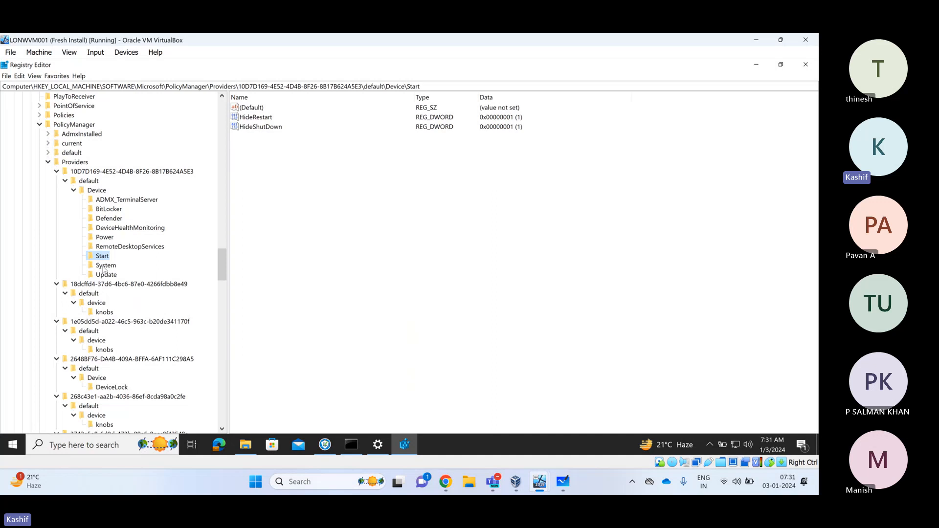
left_click(104, 267)
left_click(105, 275)
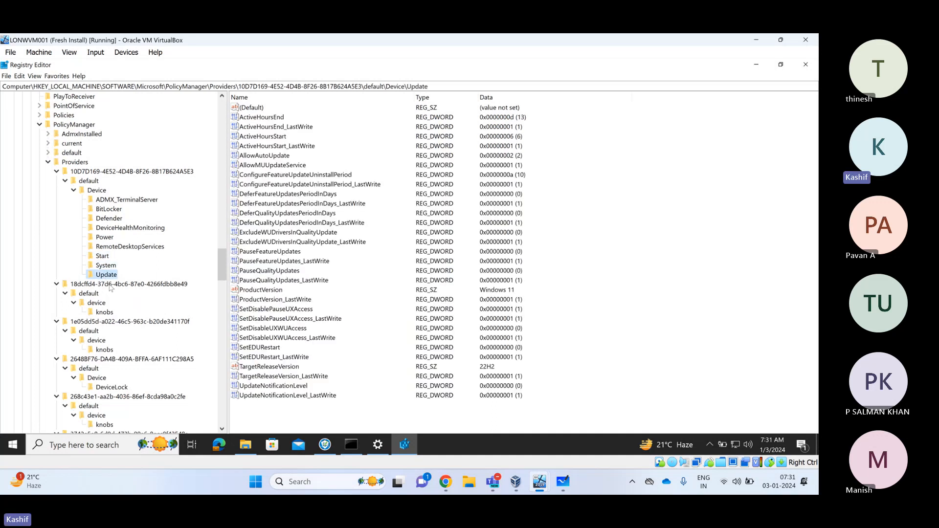
Check which power options the virtual machine offers, and close Registry Editor
left_click(10, 447)
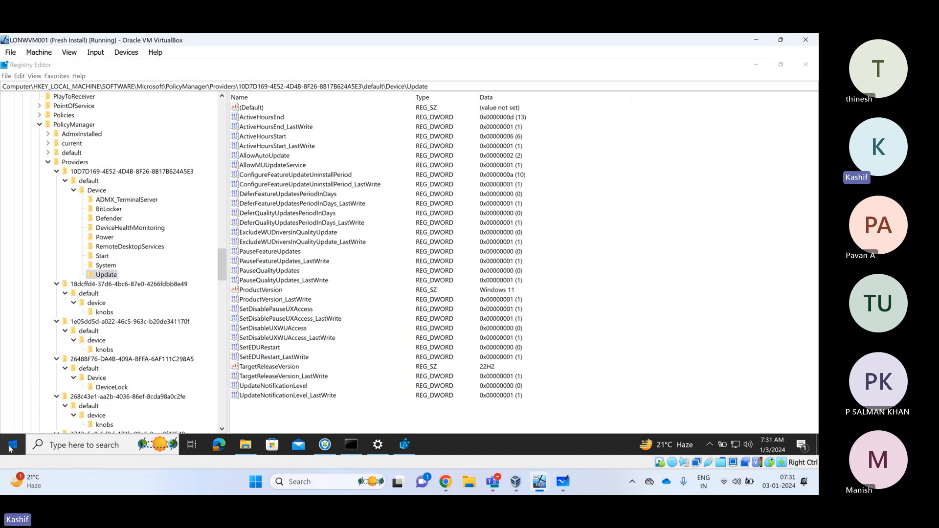
left_click(14, 421)
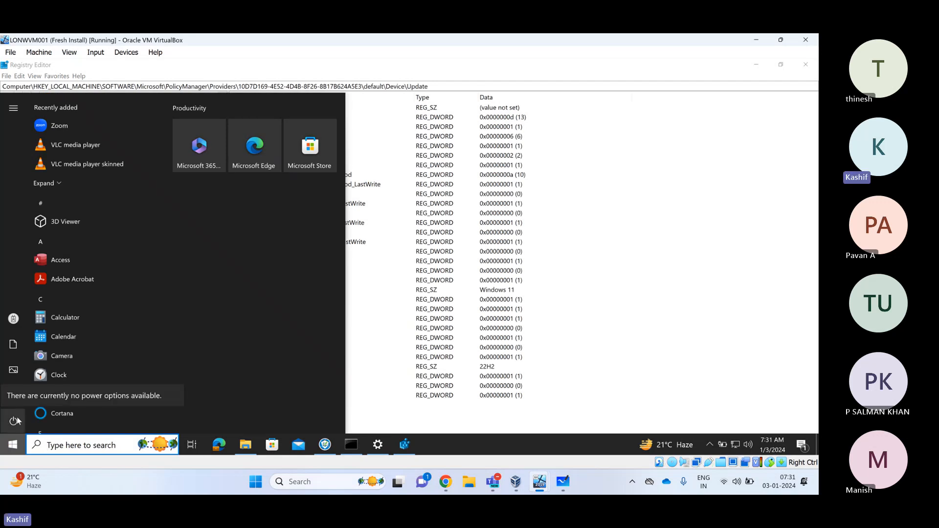
left_click(808, 63)
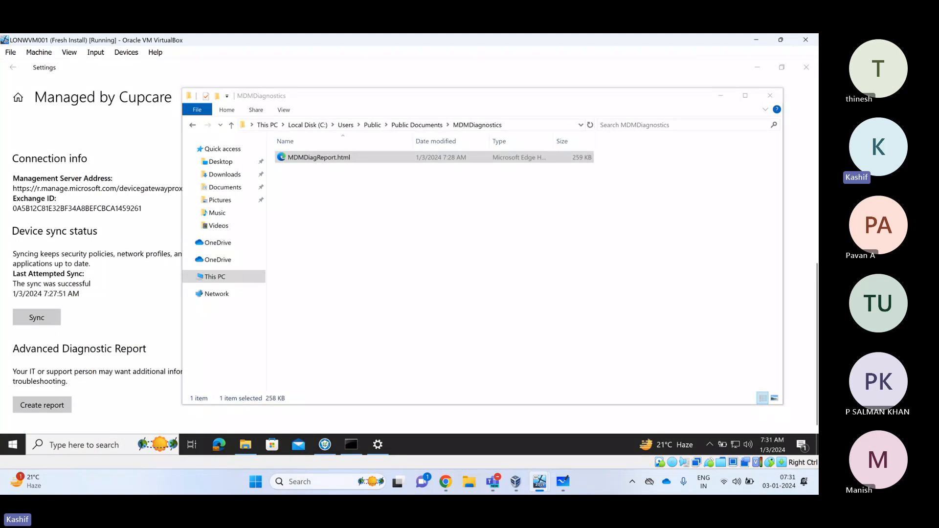
Search Windows in the virtual machine for "event" and open Event Viewer
left_click(86, 445)
type("ev")
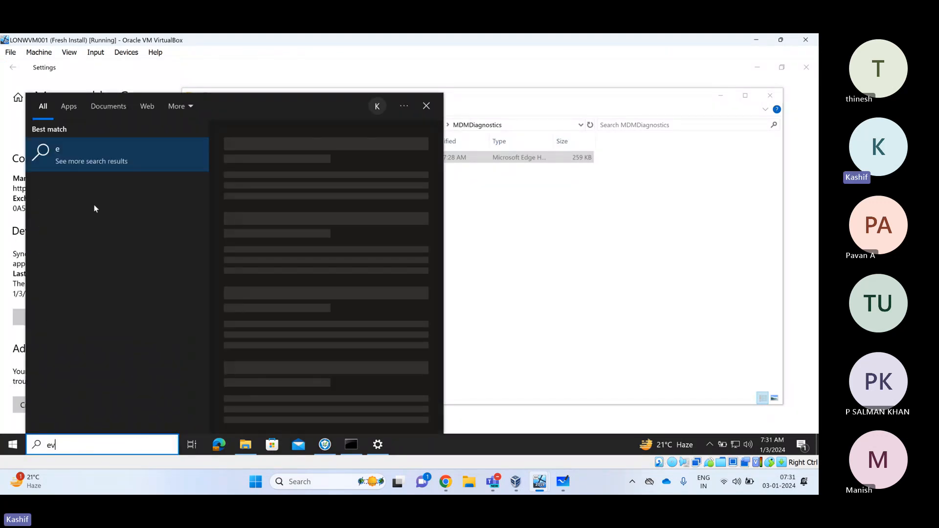
type("ent")
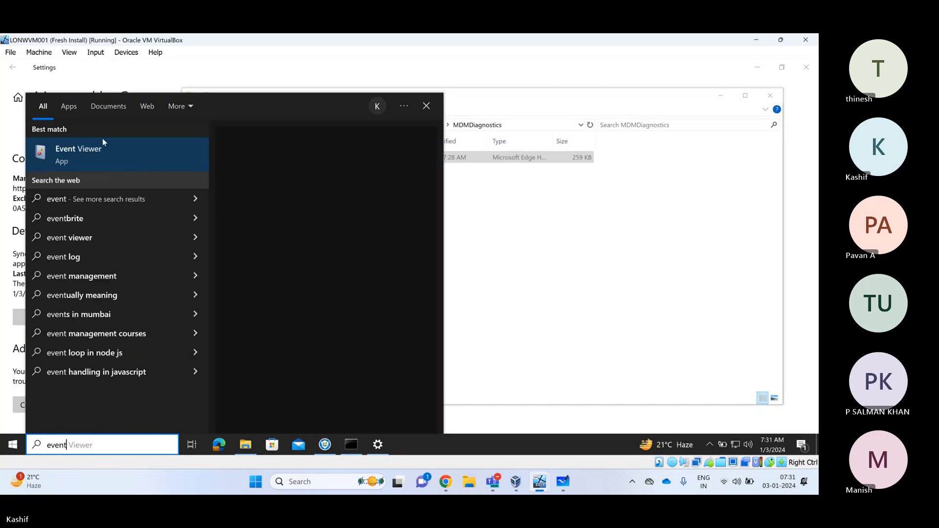
left_click(152, 158)
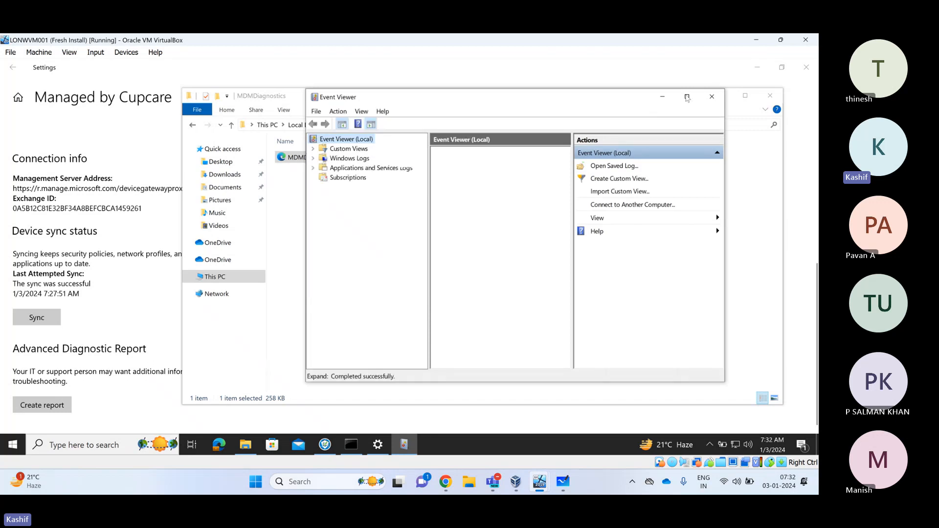
Maximize the Event Viewer window and expand the Windows Logs node
left_click(687, 97)
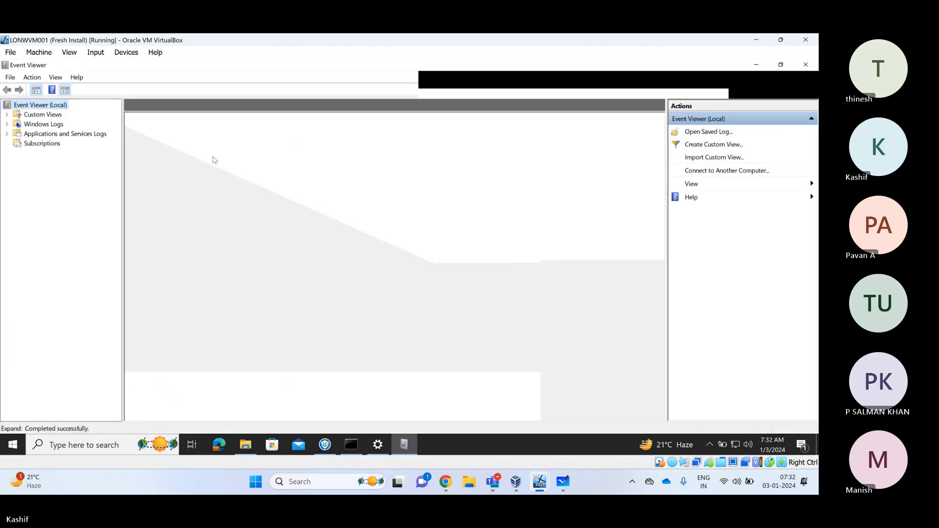
left_click(7, 125)
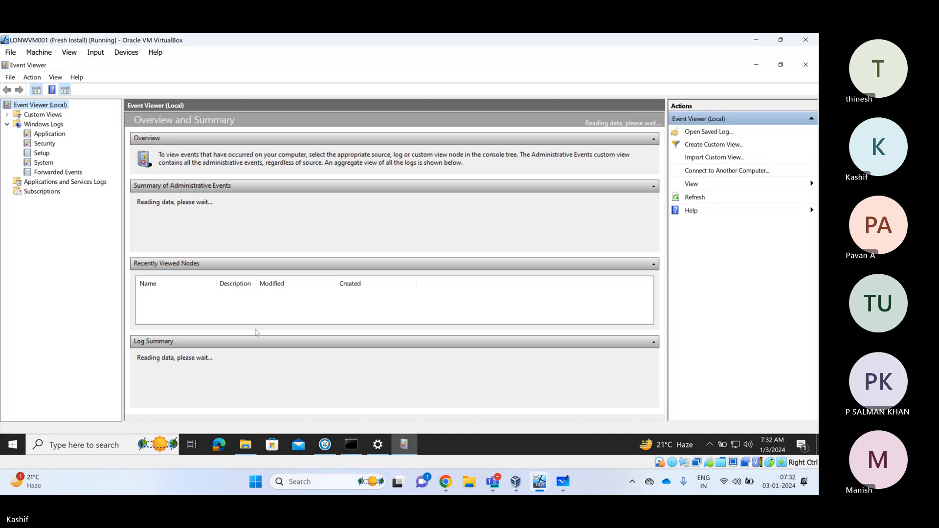
Switch to the Managed by Cupcare page in Settings and start a device sync
mouse_move(383, 450)
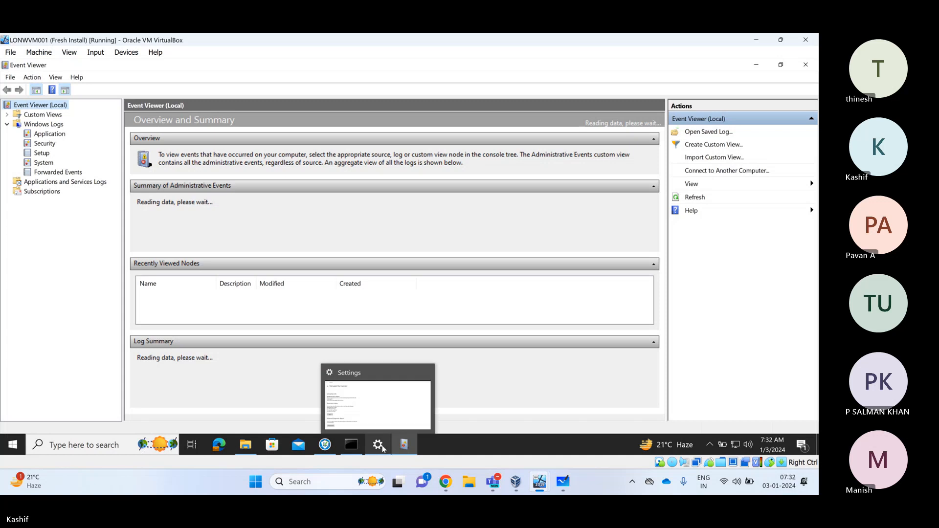
left_click(382, 413)
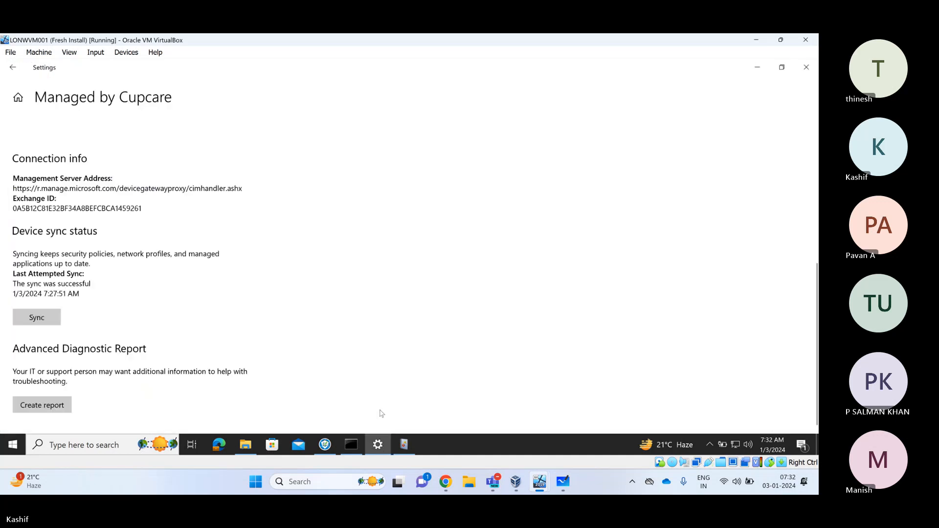
left_click(42, 316)
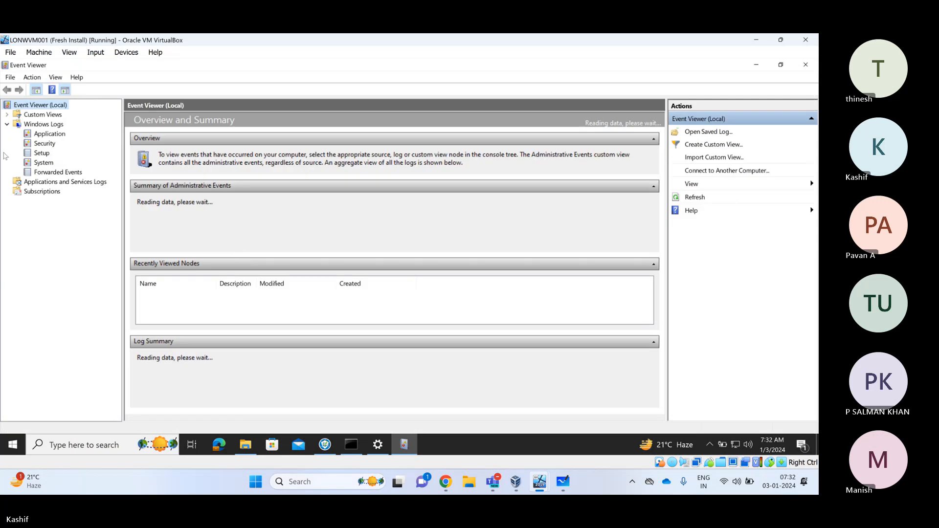
Switch to Command Prompt and run dsregcmd /status to list the device's registration status
left_click(346, 441)
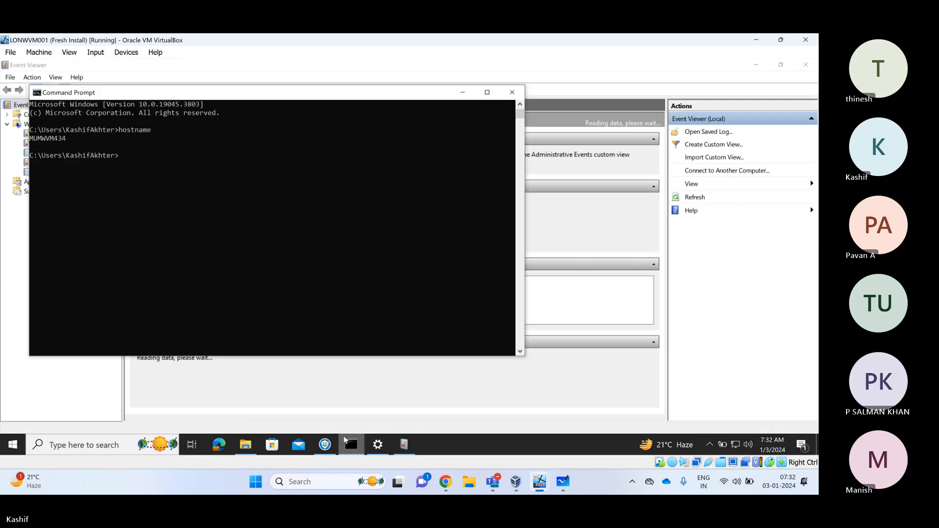
type("dsre")
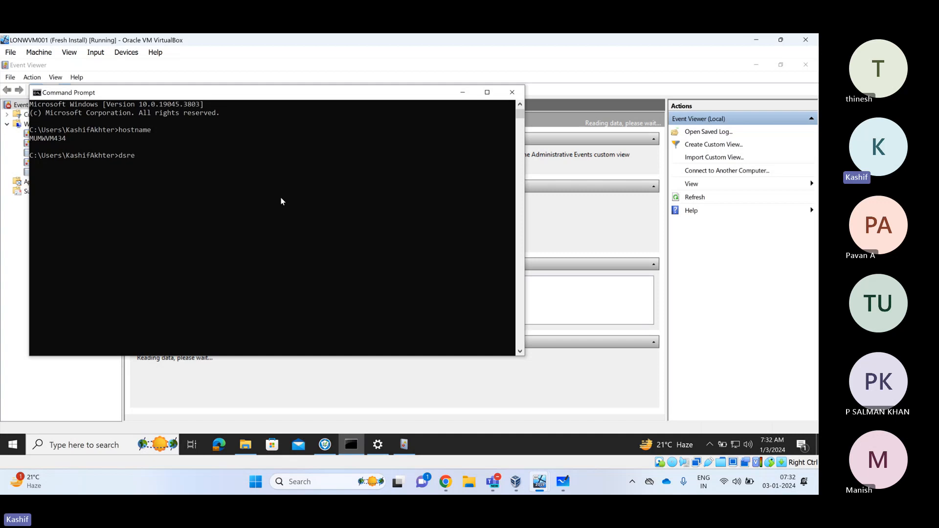
type("gc")
type("md /s")
type("tat")
type("us")
key("Return")
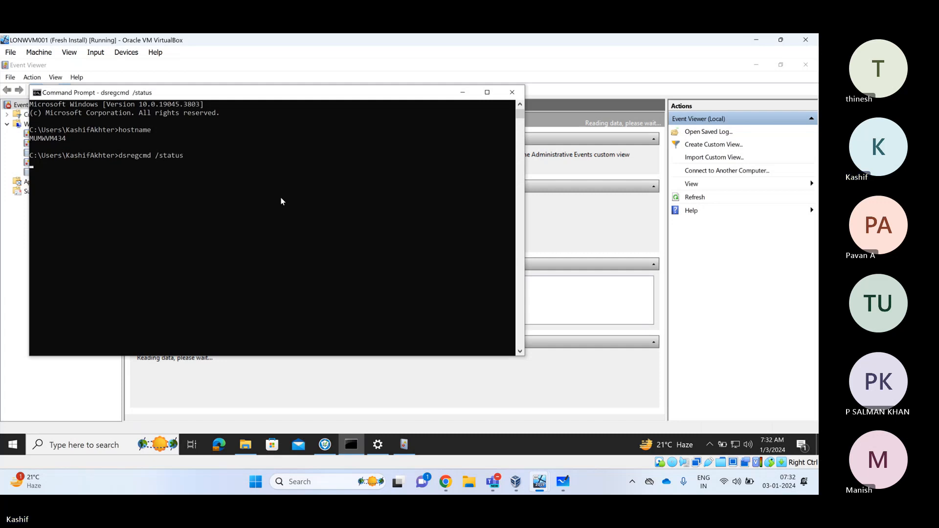
Examine the Device State section at the start of the output, highlighting the AzureAdJoined and Device Name entries
scroll(274, 202, "up", 15)
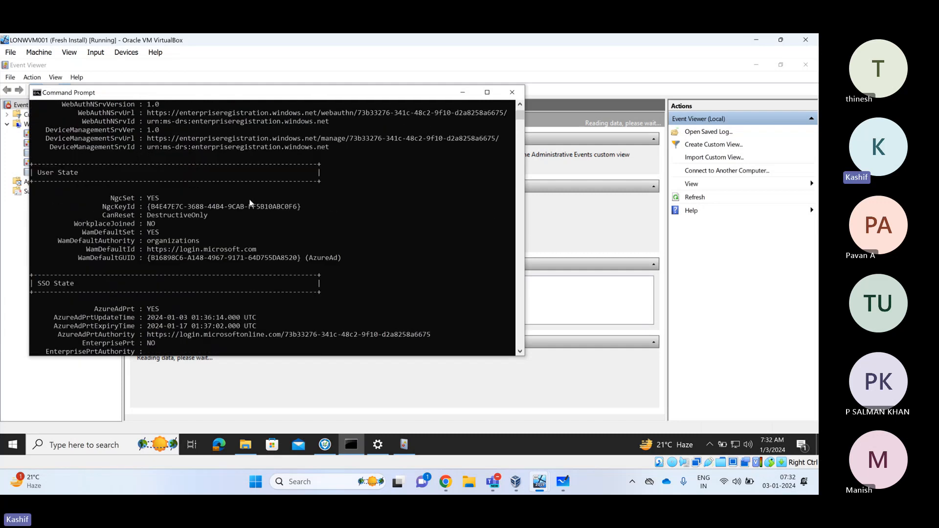
scroll(249, 203, "up", 15)
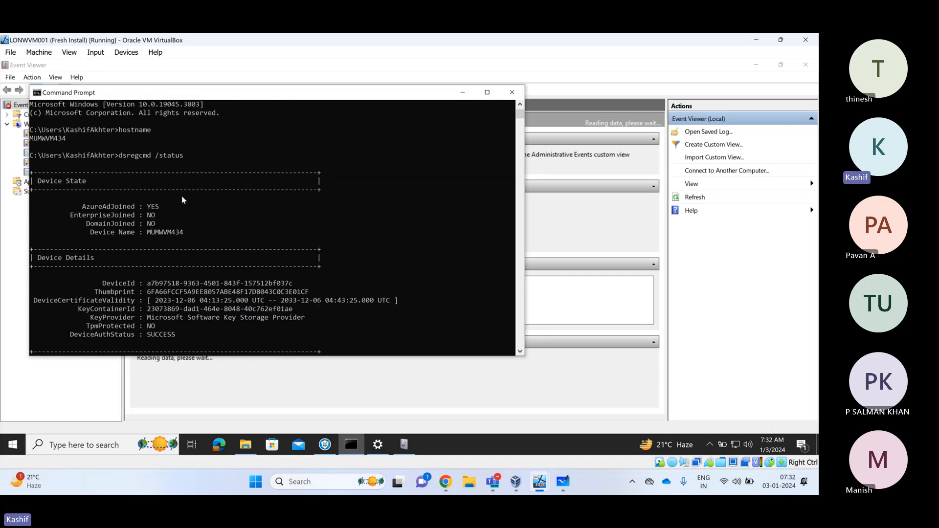
left_click_drag(80, 207, 175, 207)
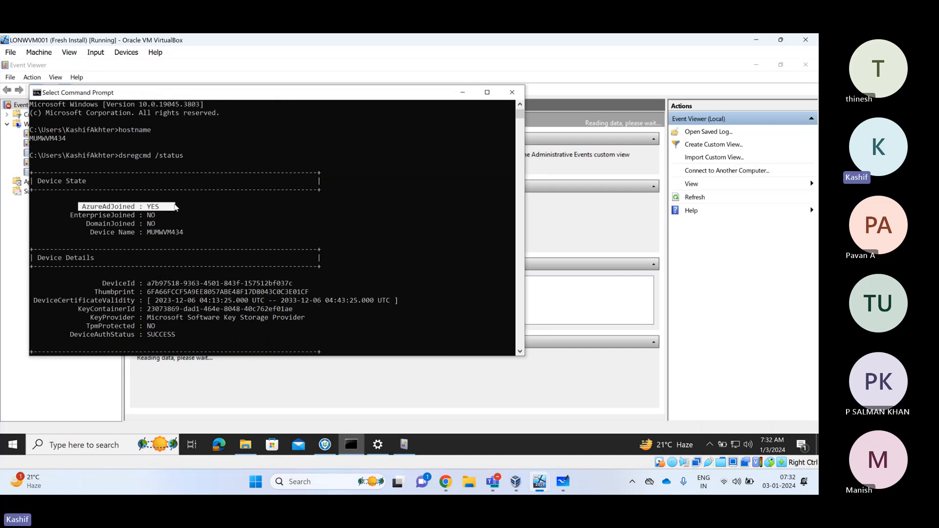
left_click_drag(106, 232, 189, 234)
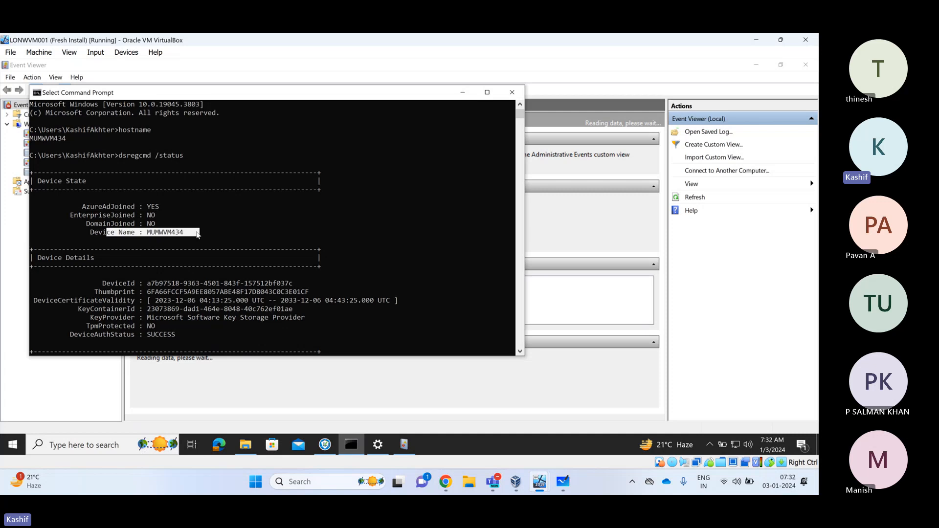
Review the Device Details section, highlighting the DeviceId, Thumbprint, DeviceCertificateValidity and DeviceAuthStatus entries
scroll(197, 235, "down", 2)
left_click_drag(99, 233, 234, 234)
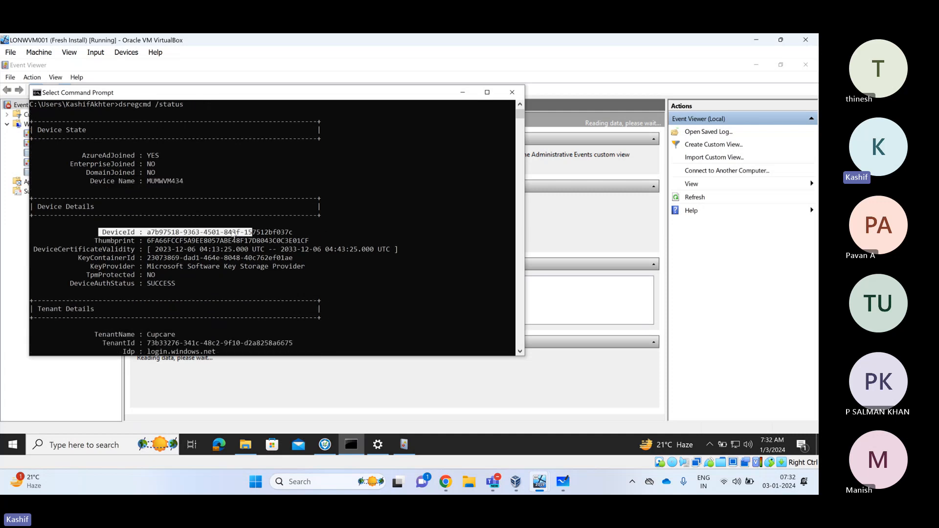
left_click_drag(115, 239, 284, 241)
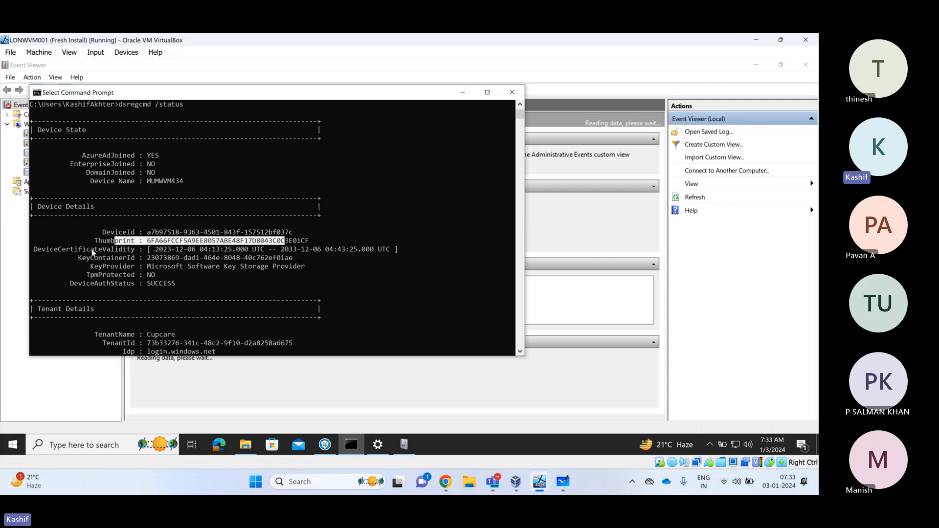
left_click_drag(92, 252, 269, 256)
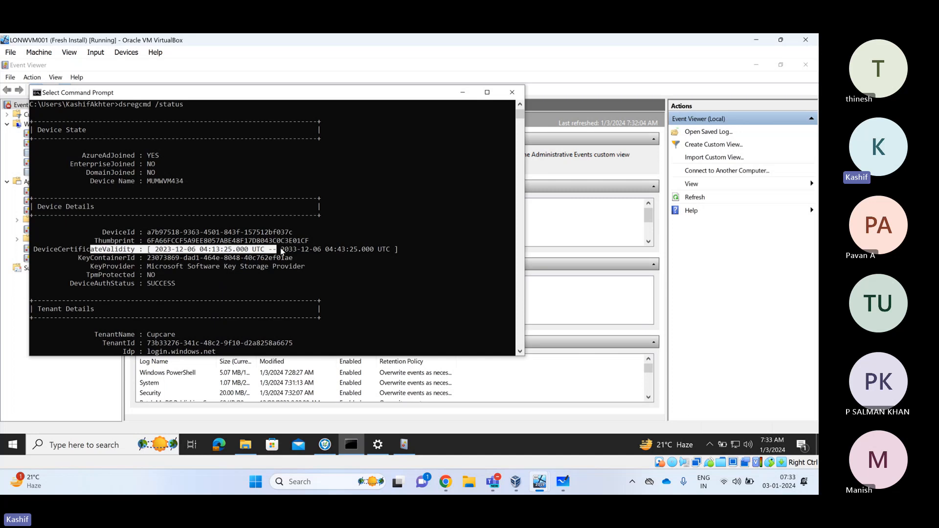
left_click_drag(281, 250, 301, 250)
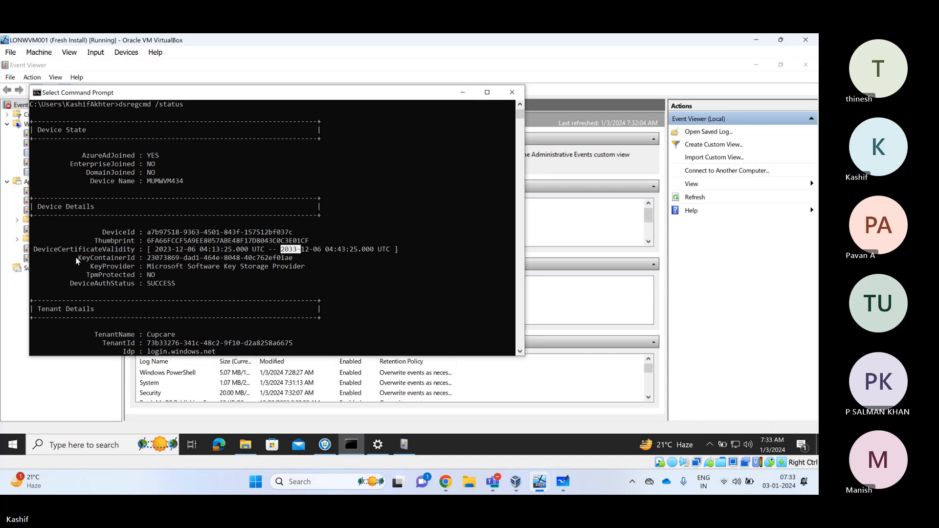
scroll(104, 249, "down", 2)
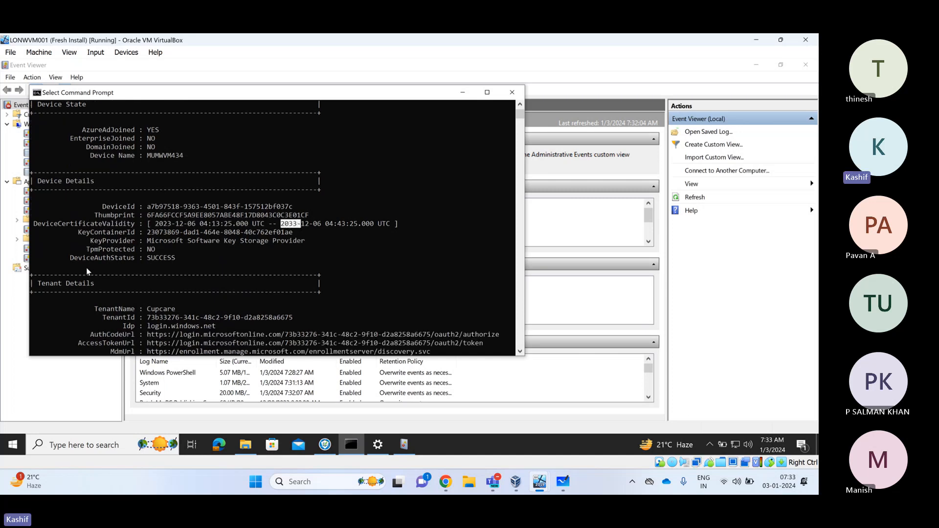
left_click_drag(116, 234, 182, 234)
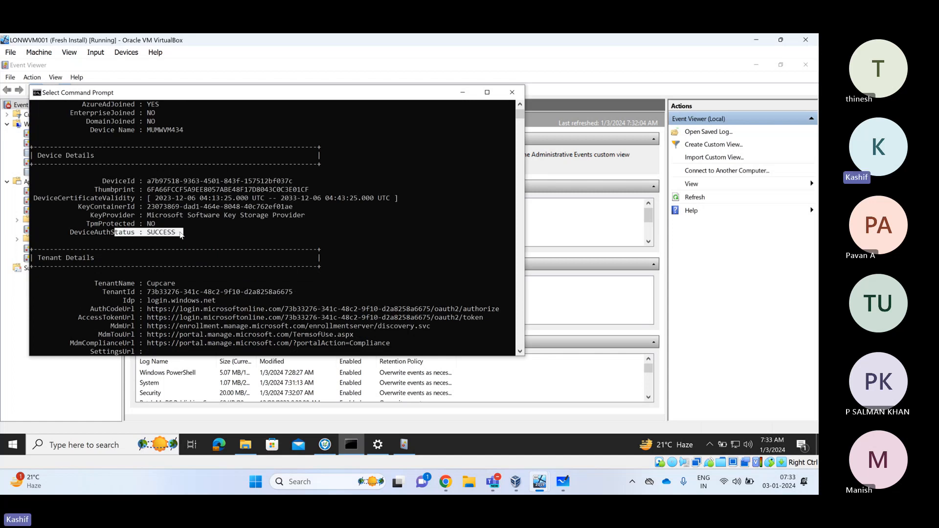
Review the Tenant Details section, highlighting the tenant name and ID and the MDM URL entries
scroll(181, 235, "down", 4)
left_click_drag(95, 180, 191, 184)
left_click_drag(105, 190, 217, 191)
left_click(217, 191)
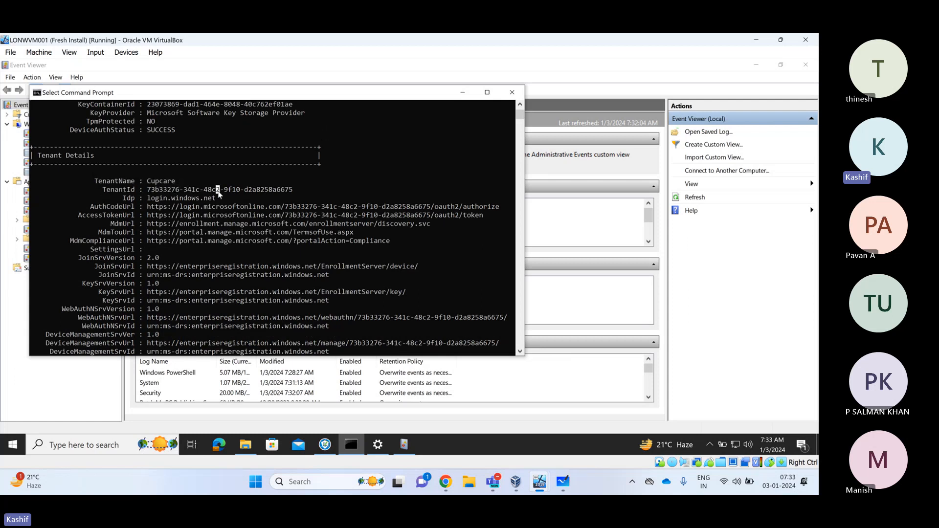
left_click_drag(307, 190, 86, 182)
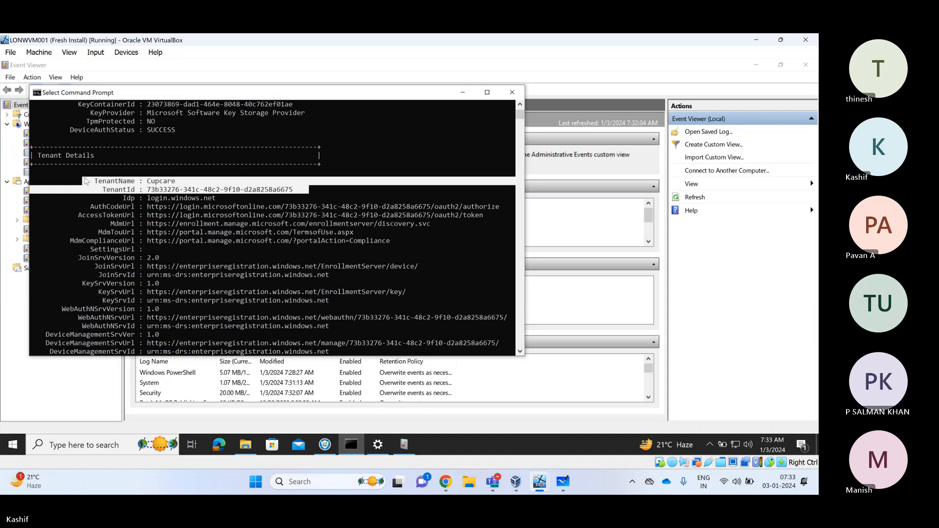
scroll(87, 208, "down", 1)
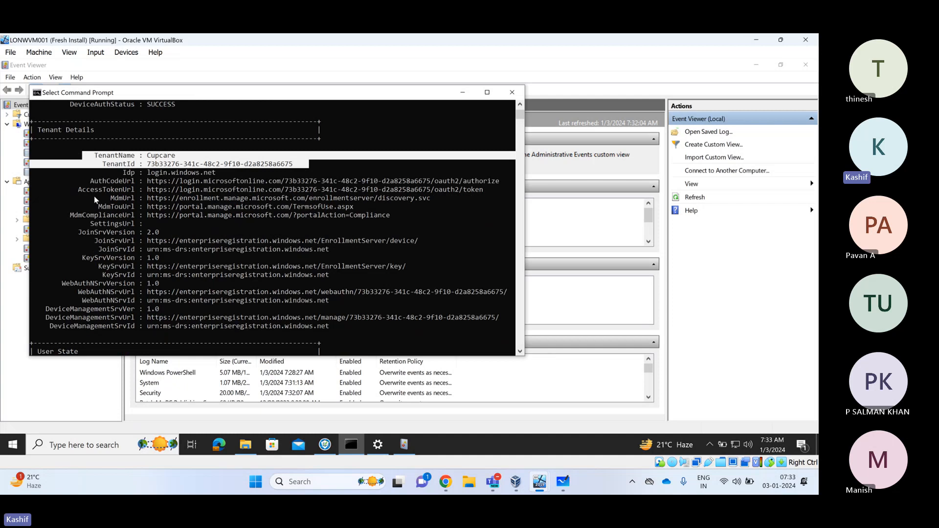
left_click_drag(101, 202, 191, 201)
left_click_drag(85, 207, 249, 221)
Examine the User State and SSO State sections of the output, highlighting the entries of each
scroll(241, 221, "down", 8)
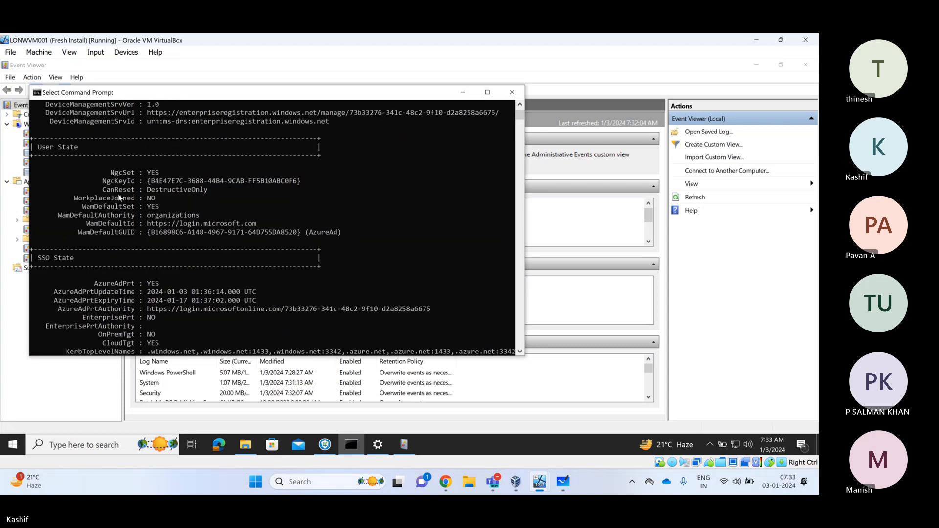
left_click_drag(38, 147, 376, 241)
scroll(285, 229, "down", 2)
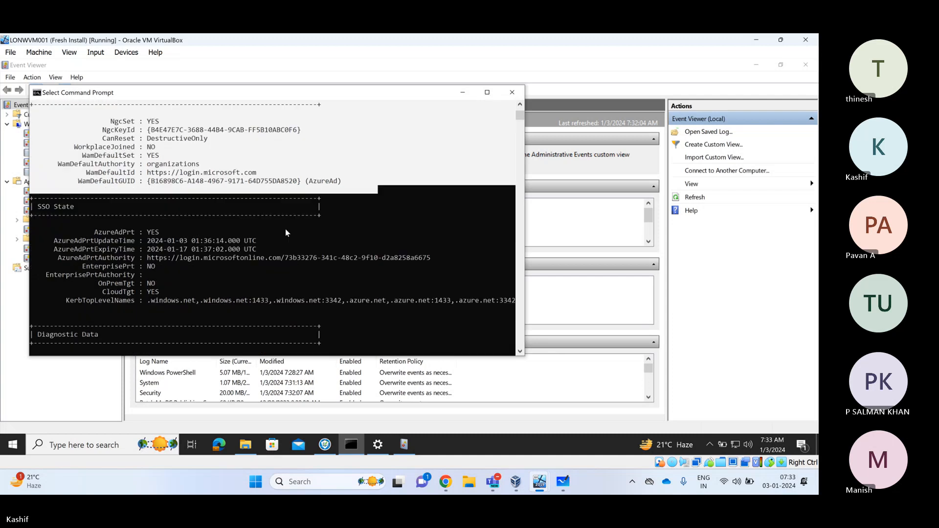
left_click_drag(75, 221, 272, 293)
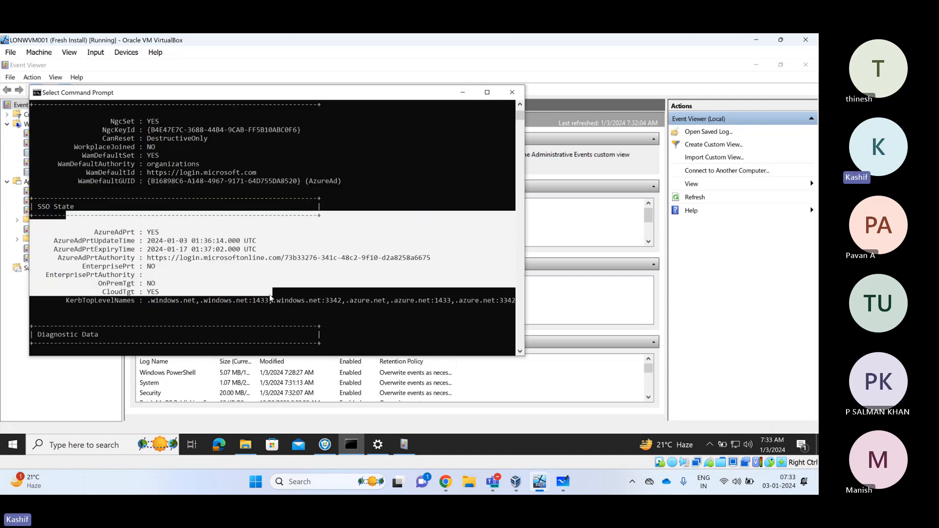
Review the Diagnostic Data and proxy configuration sections, highlighting the proxy settings, DisplayNameUpdated and OsVersionUpdated entries
scroll(235, 289, "down", 6)
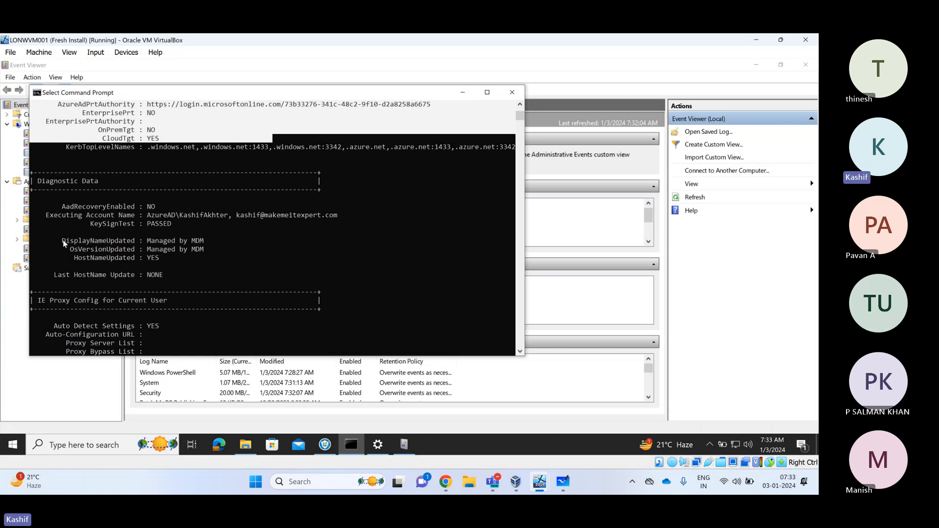
scroll(64, 244, "down", 3)
left_click_drag(54, 248, 168, 278)
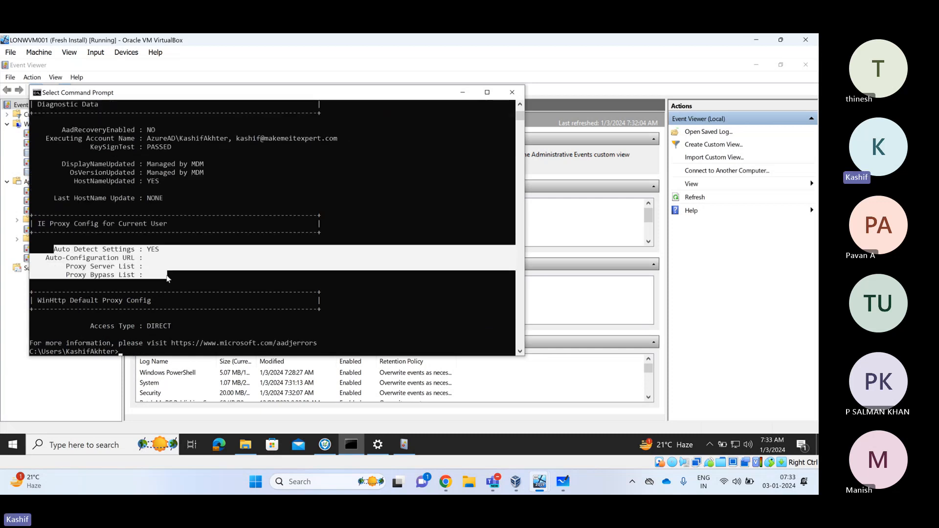
scroll(80, 253, "down", 3)
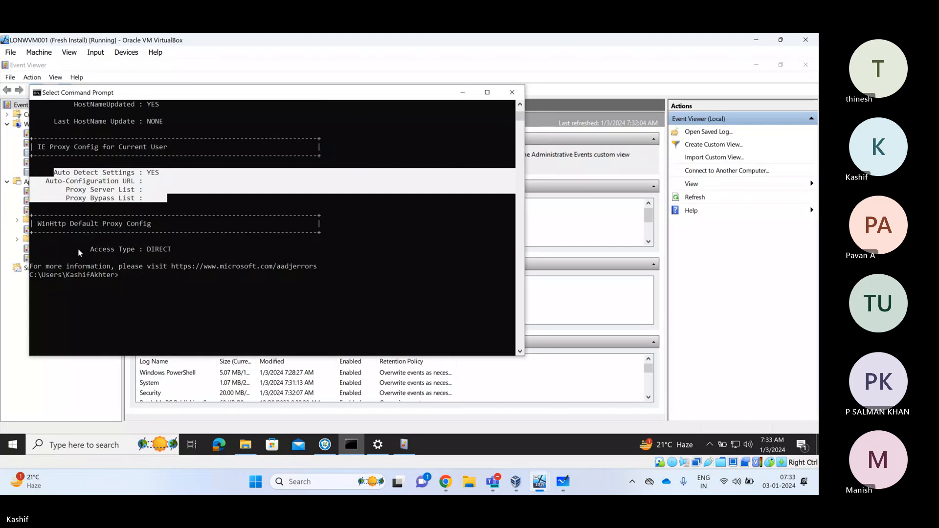
scroll(79, 253, "up", 2)
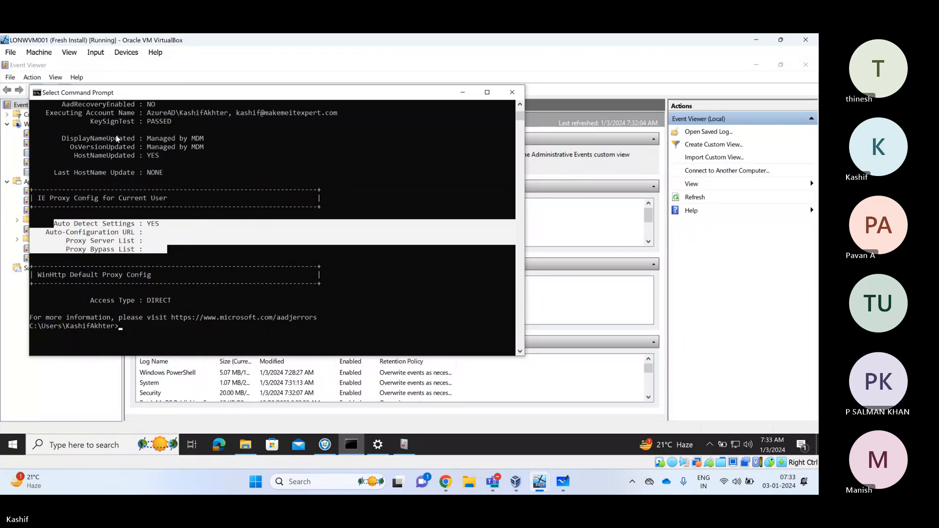
left_click_drag(68, 139, 121, 139)
left_click_drag(205, 139, 144, 146)
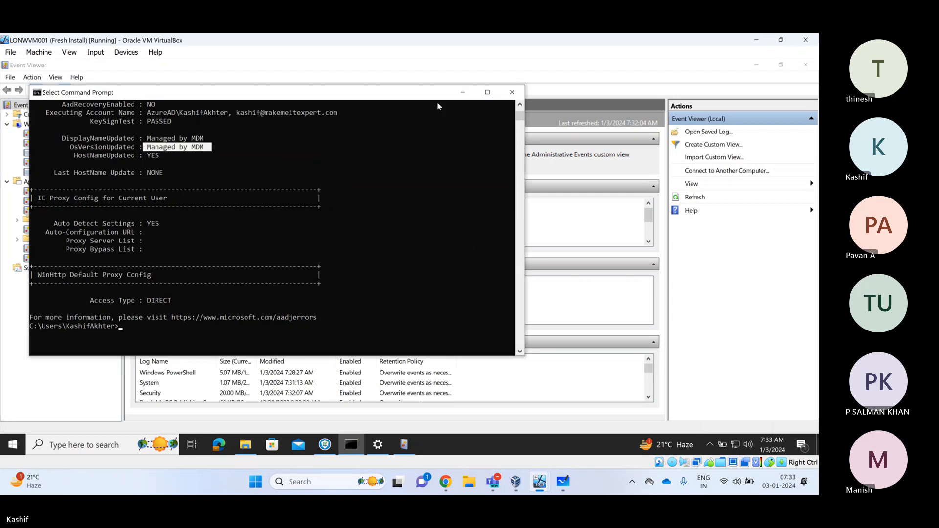
Go back to the start of the output, highlight the dsregcmd /status command, and close Command Prompt
scroll(369, 217, "up", 20)
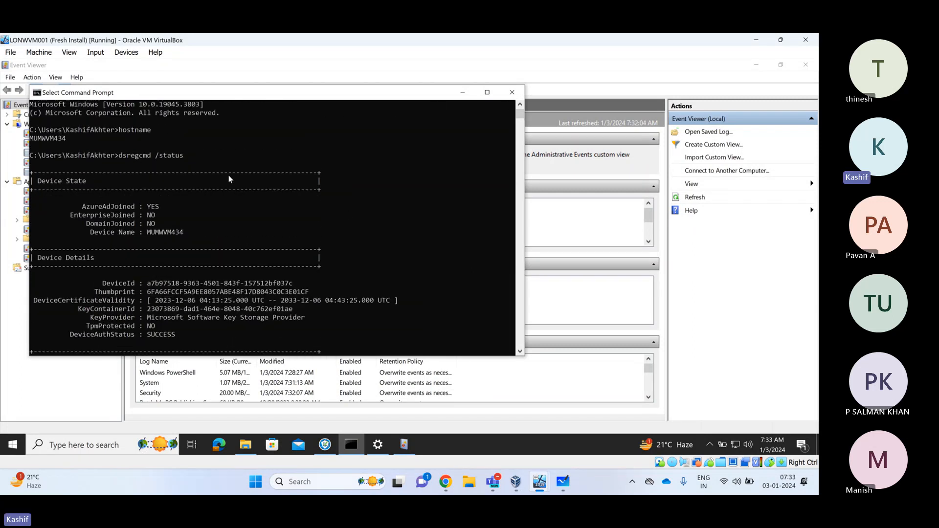
left_click_drag(119, 157, 207, 161)
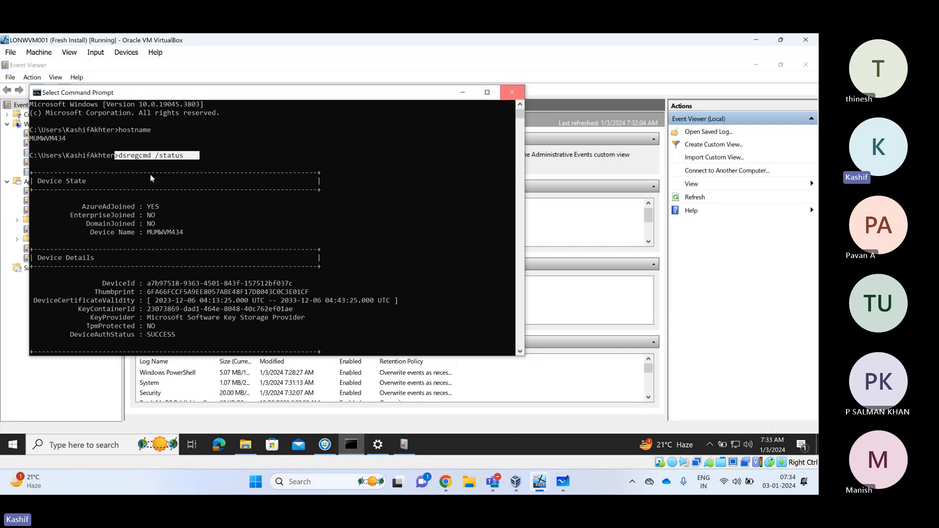
left_click(515, 94)
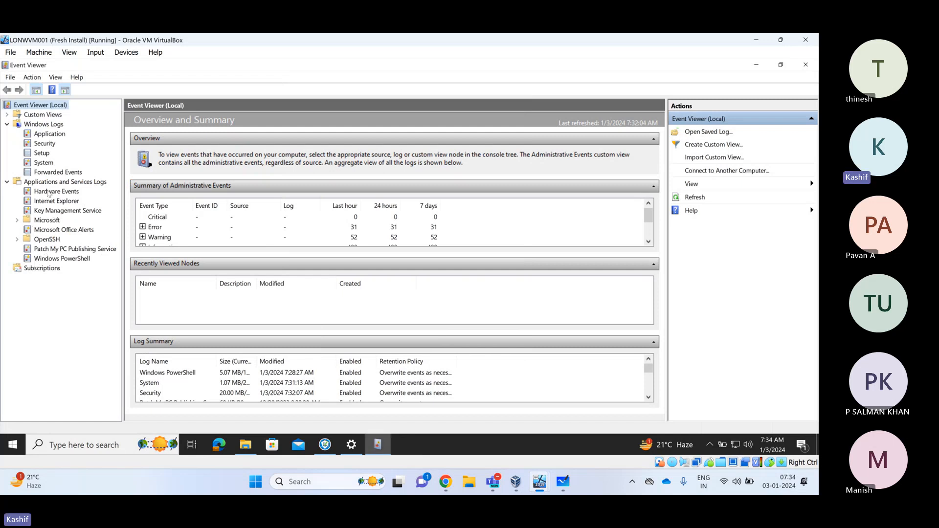
Collapse Windows Logs and expand the Microsoft and Windows folders under Applications and Services Logs
left_click(7, 125)
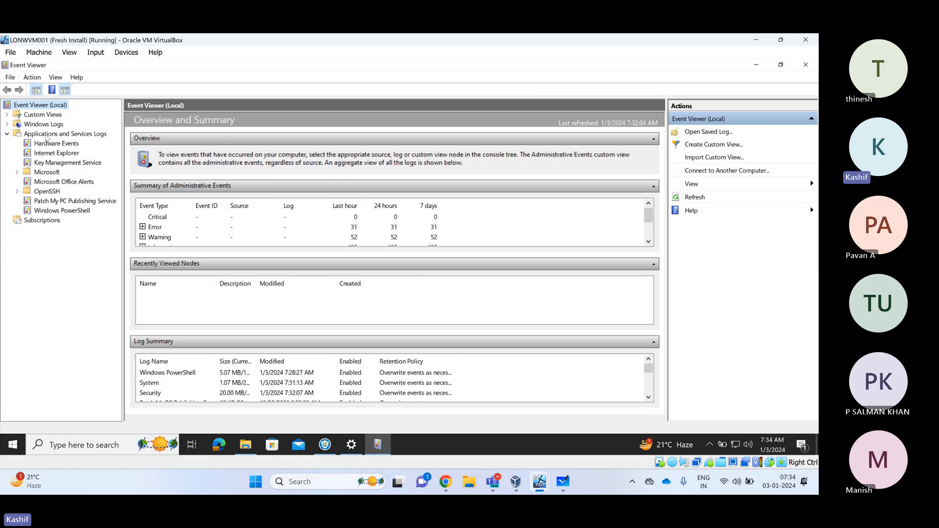
left_click(17, 173)
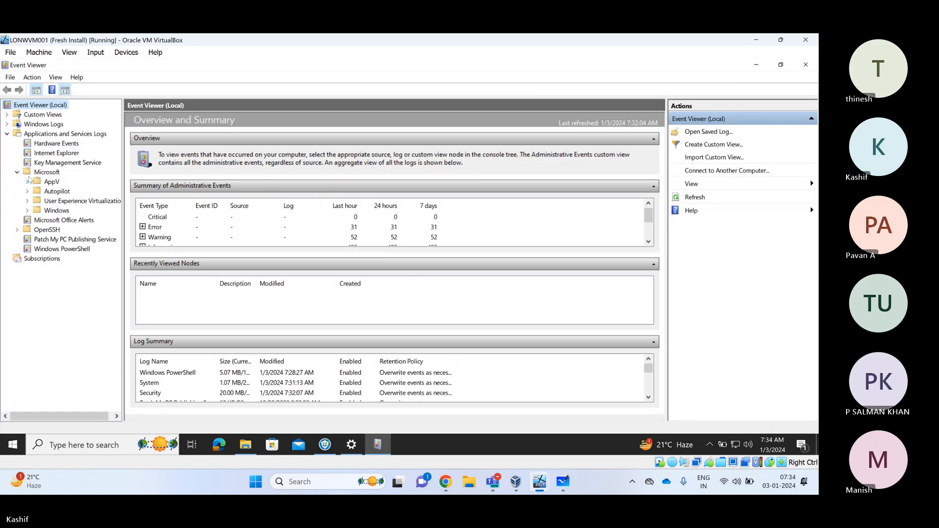
left_click(27, 211)
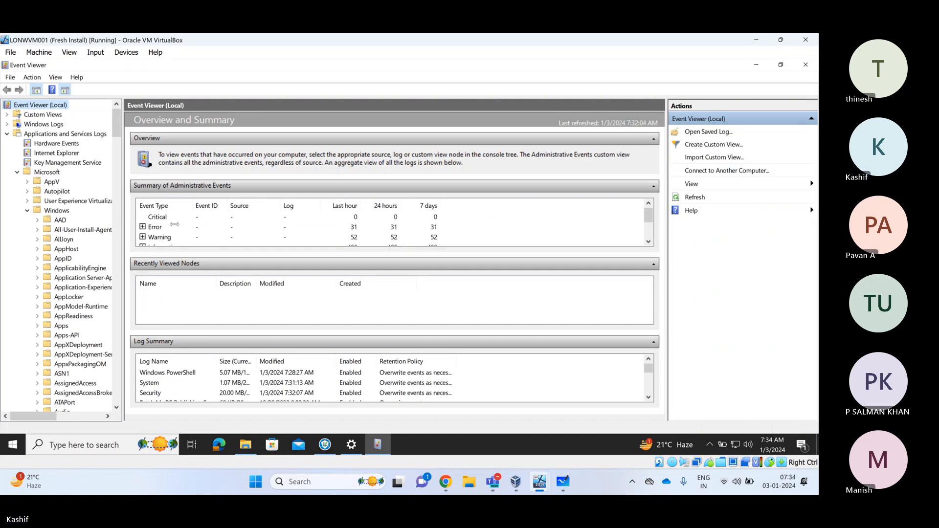
Widen the console tree, locate the DeviceManagement-Enterprise-Diagnostics-Provider folder under Windows, expand it and open its Admin log
left_click_drag(123, 224, 176, 225)
scroll(142, 236, "down", 20)
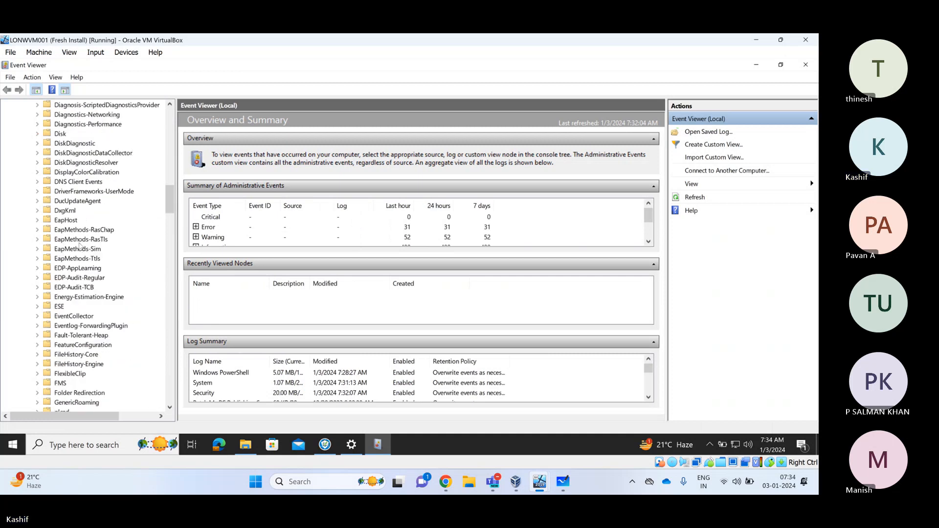
scroll(80, 274, "down", 1)
scroll(84, 197, "down", 3)
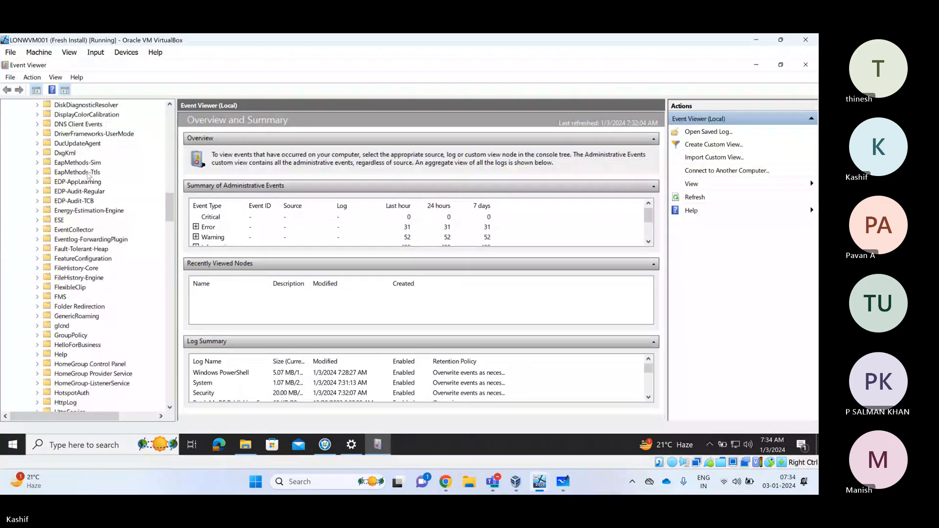
scroll(84, 198, "up", 10)
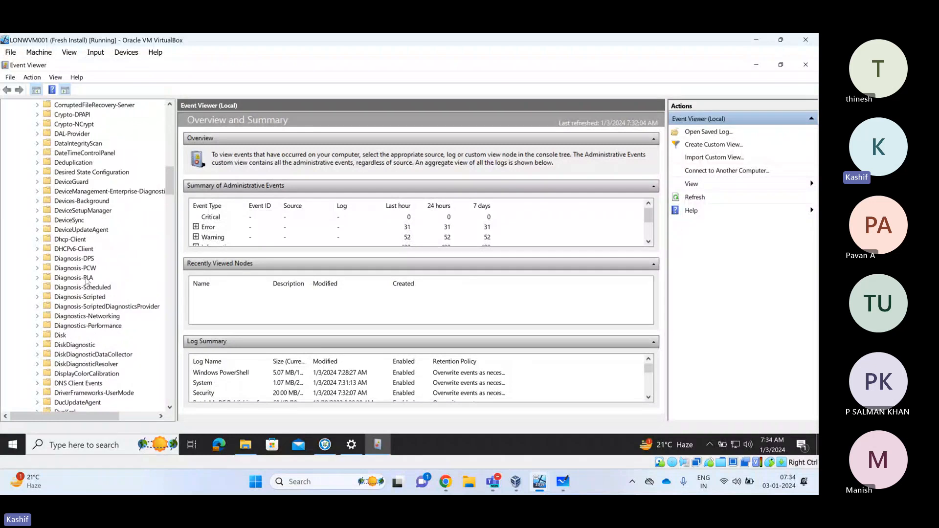
left_click(90, 193)
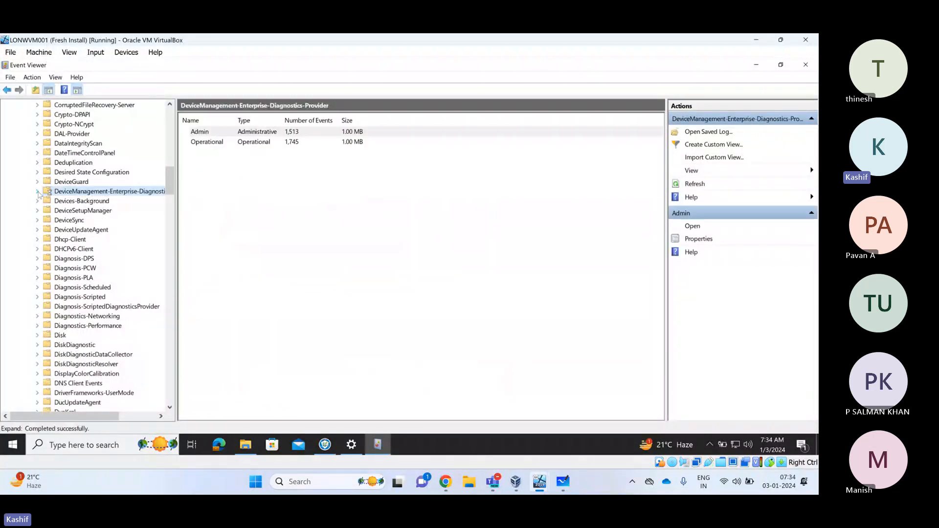
left_click(37, 192)
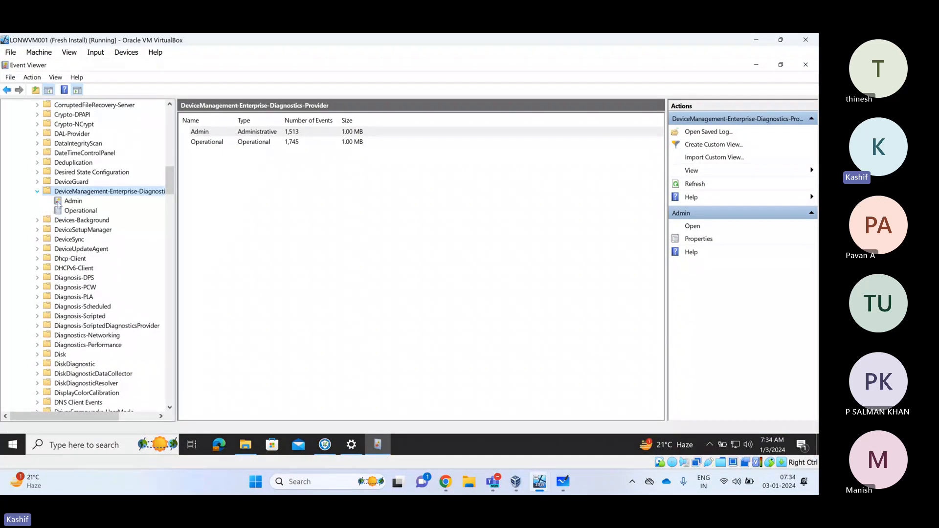
left_click(67, 203)
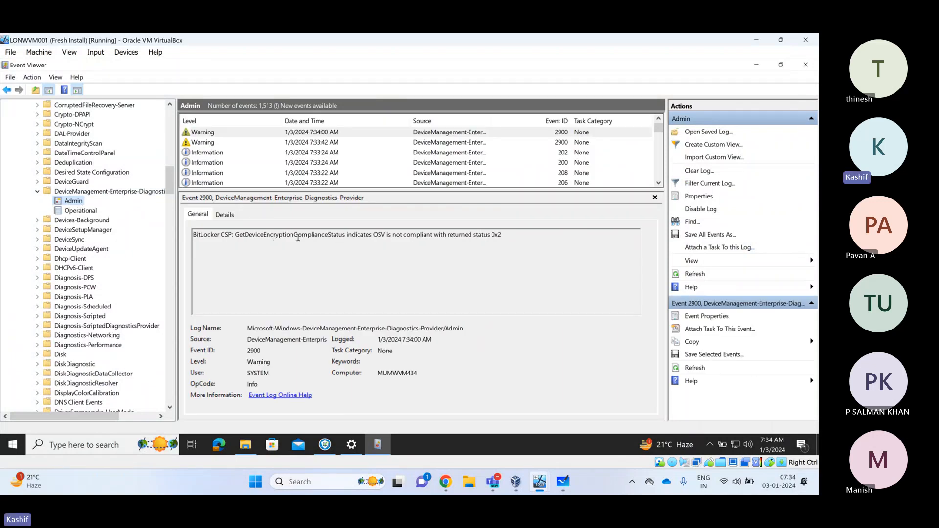
Examine the warning events with ID 2900, highlighting the BitLocker CSP compliance message
left_click_drag(198, 234, 512, 236)
left_click(379, 235)
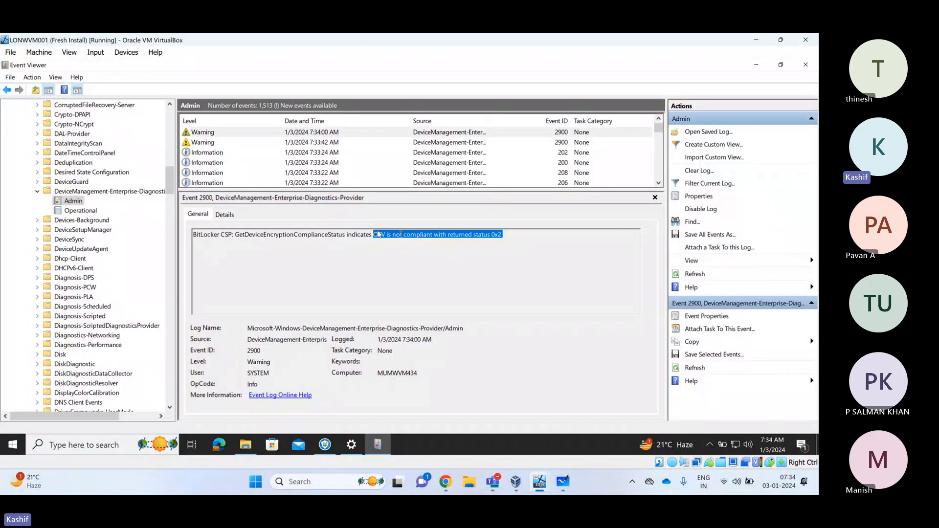
left_click(316, 143)
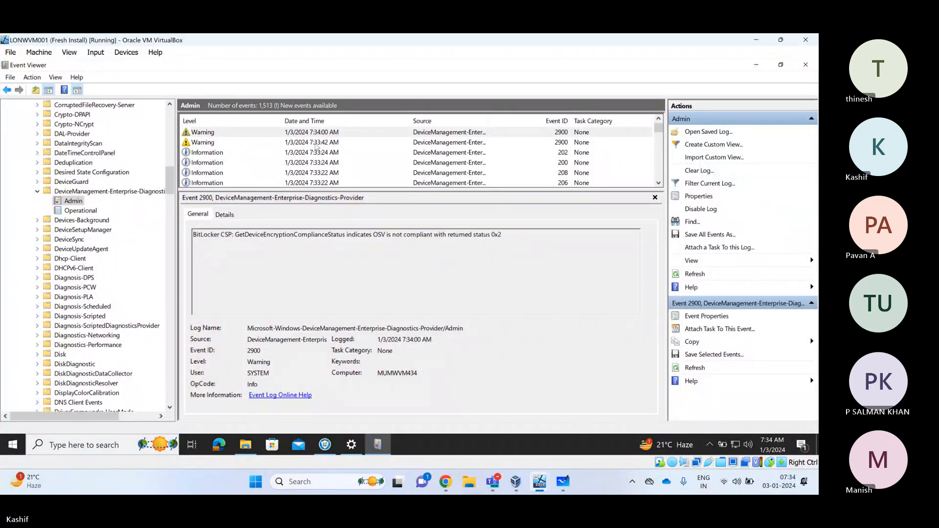
Review the information events 202, 200 and 208, highlighting OMA-DM in the MDM session message of event 202
left_click(216, 156)
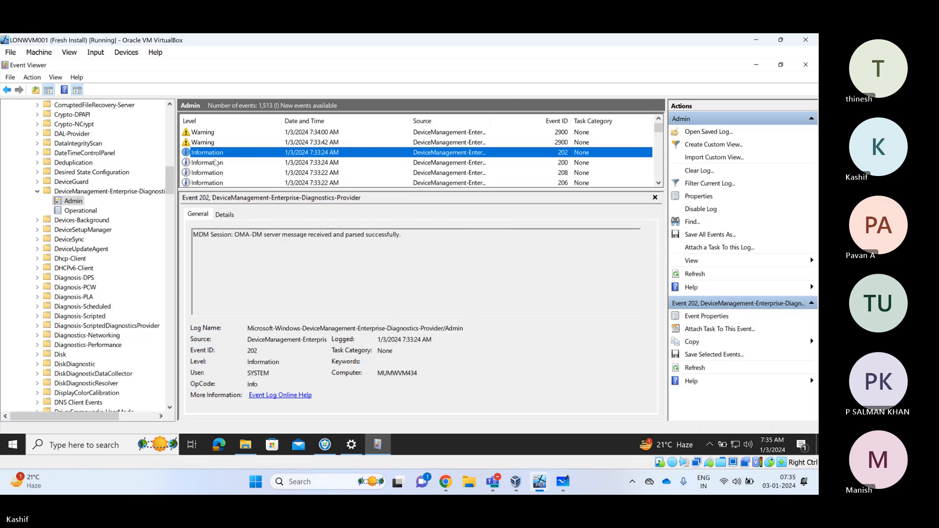
left_click_drag(430, 248, 412, 242)
left_click(399, 241)
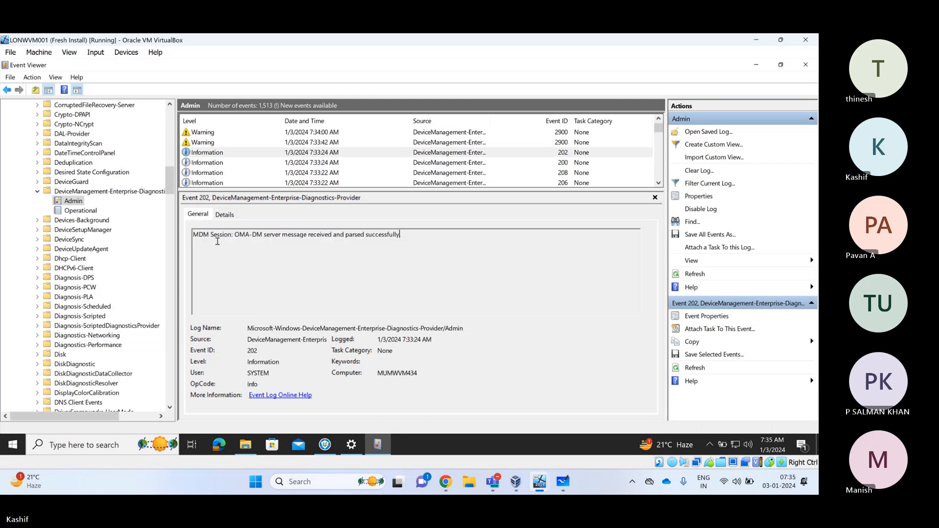
left_click_drag(235, 235, 265, 234)
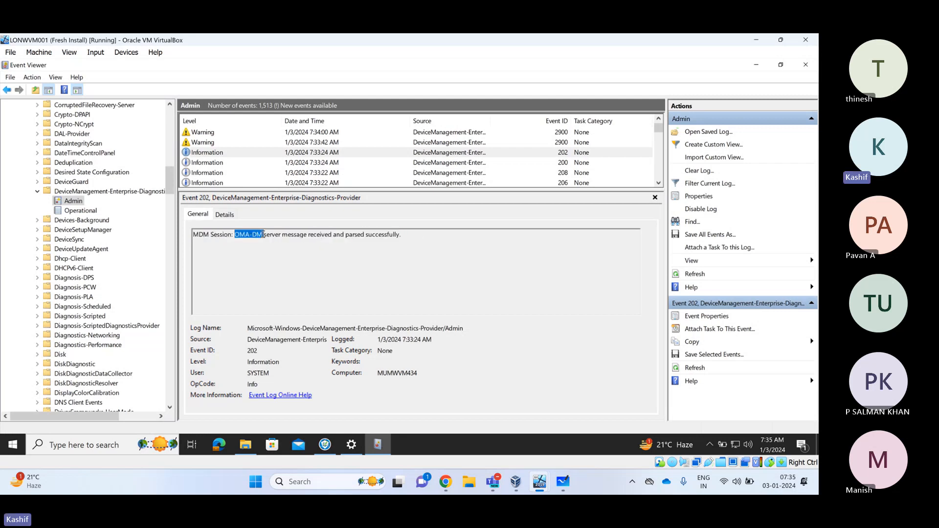
left_click(218, 163)
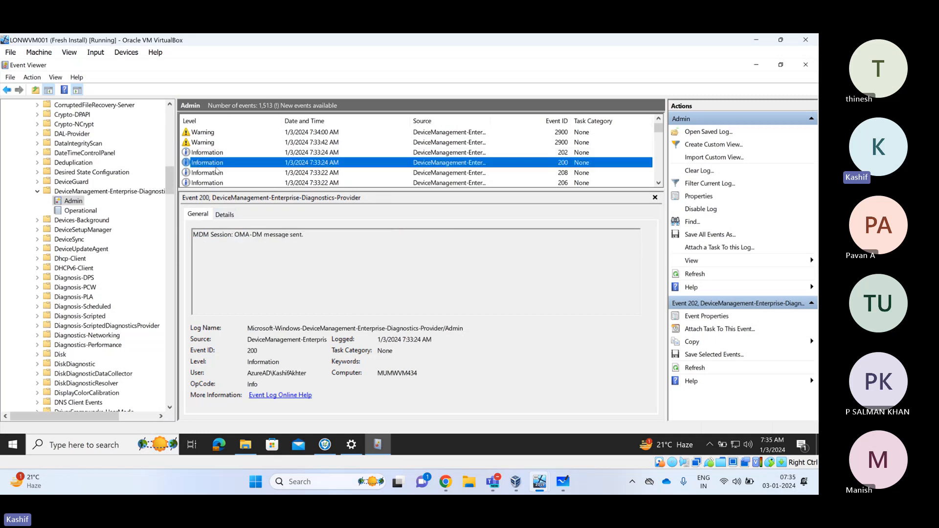
left_click(217, 174)
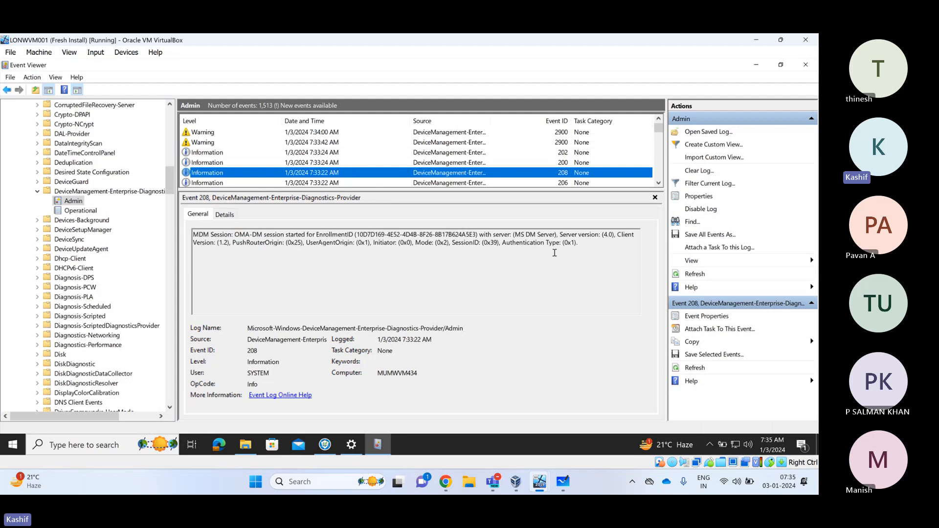
scroll(220, 184, "down", 1)
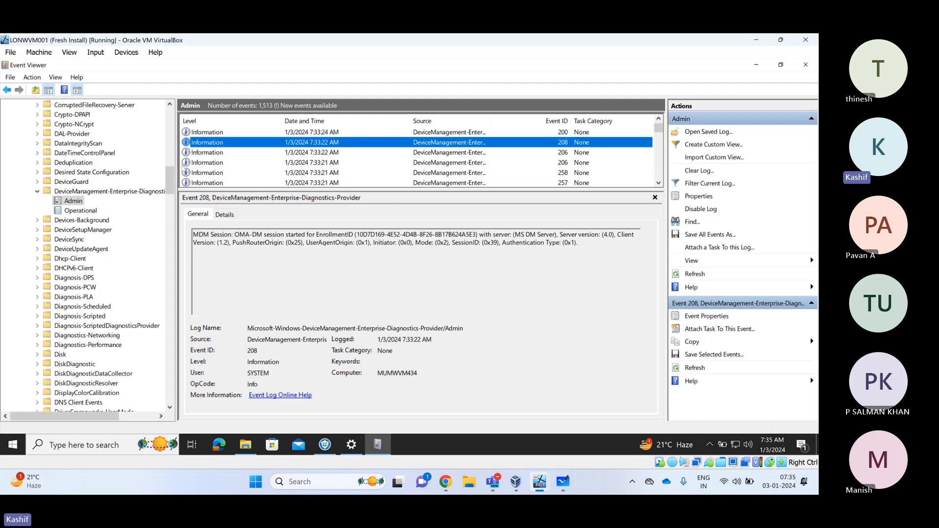
Reload the Admin log from its provider folder and view an older event 202 from 7:27:50 AM
left_click(75, 192)
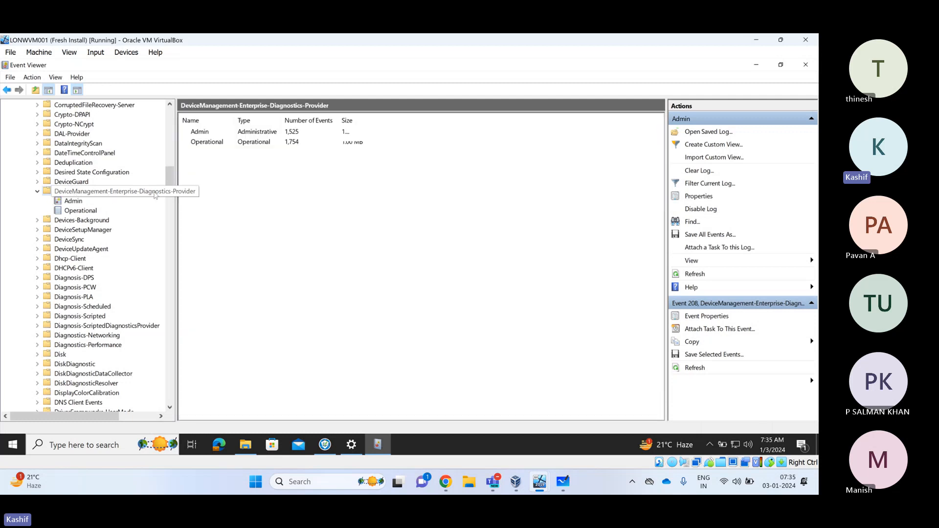
left_click(95, 202)
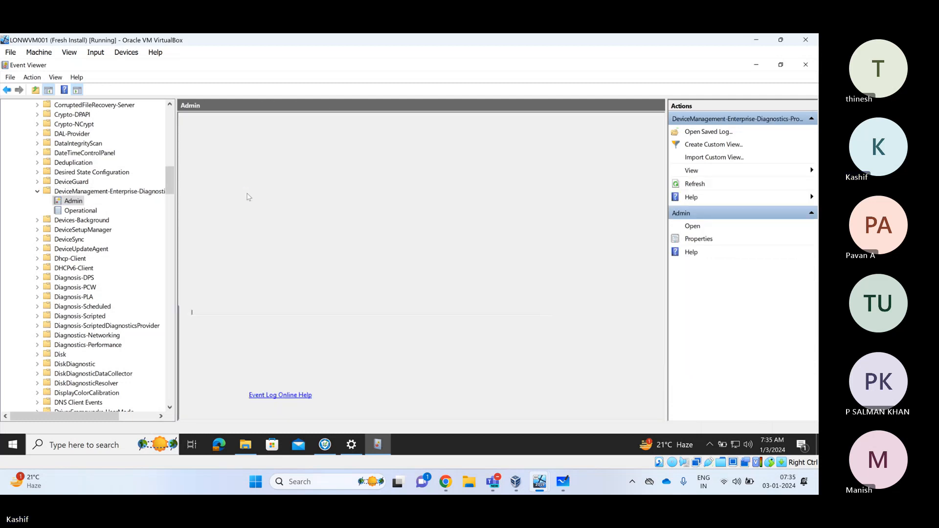
scroll(246, 175, "down", 1)
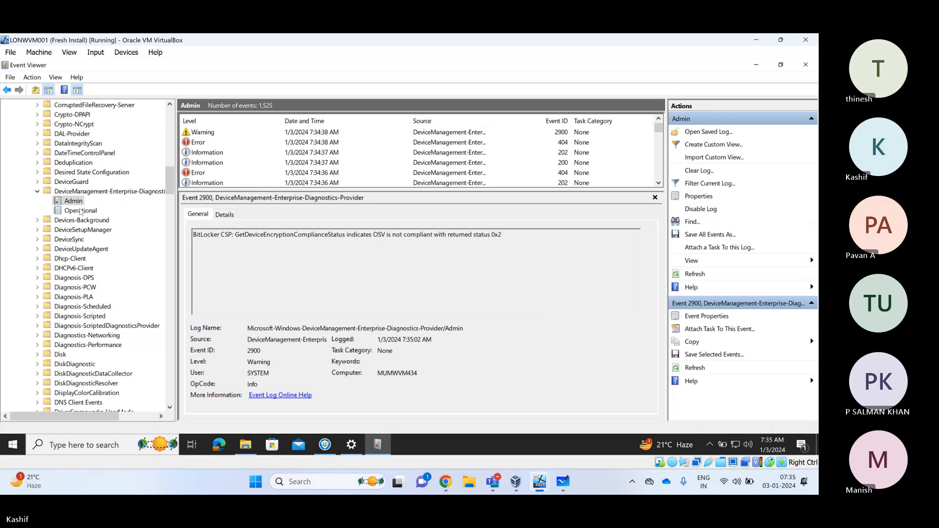
scroll(268, 173, "down", 5)
scroll(268, 174, "down", 2)
left_click(271, 173)
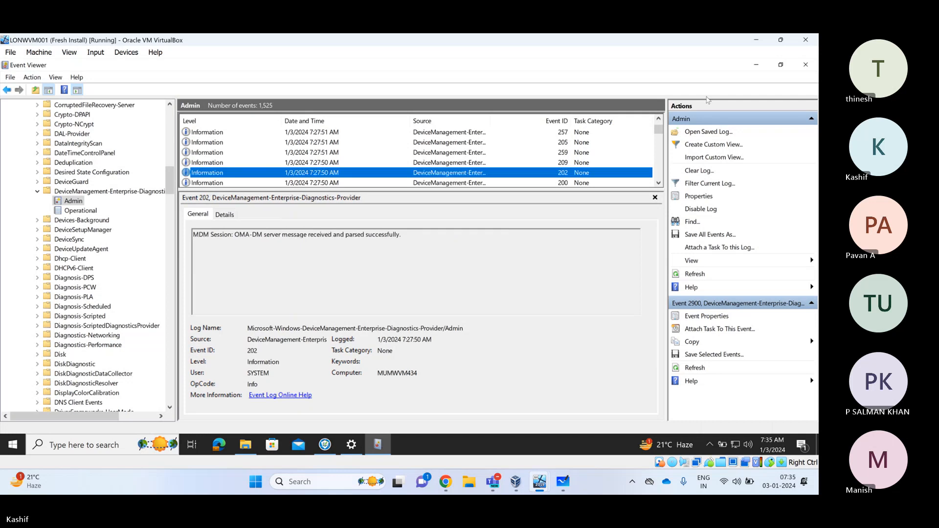
Minimize Event Viewer, close the MDMDiagnostics folder window and switch to the Intune admin center in Chrome
left_click(756, 67)
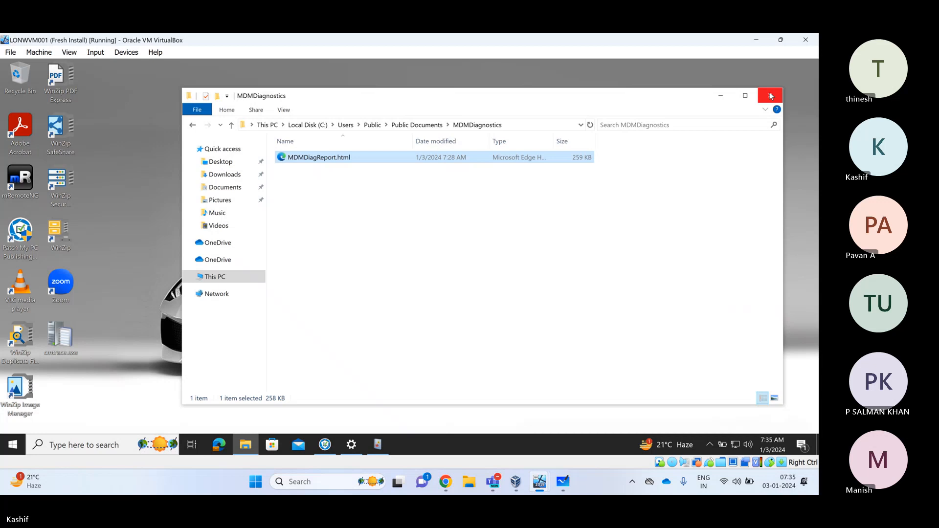
left_click(771, 96)
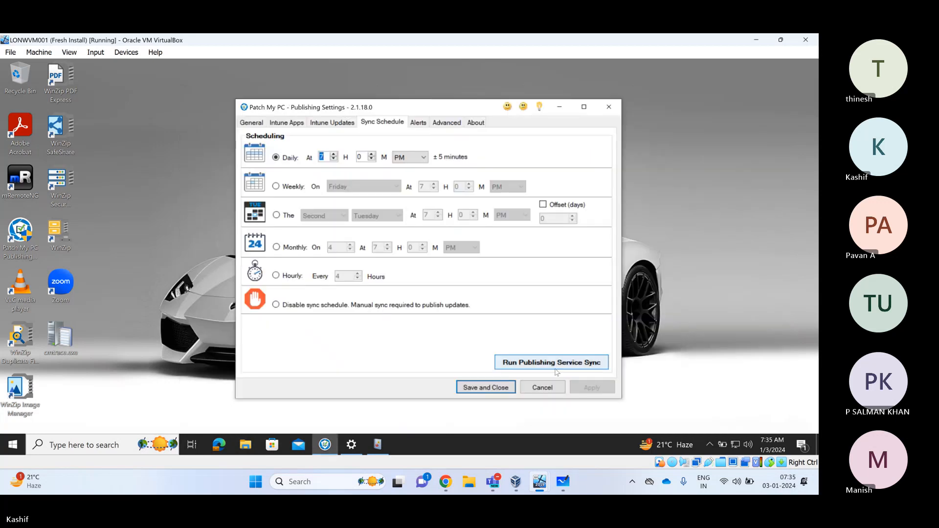
left_click(447, 483)
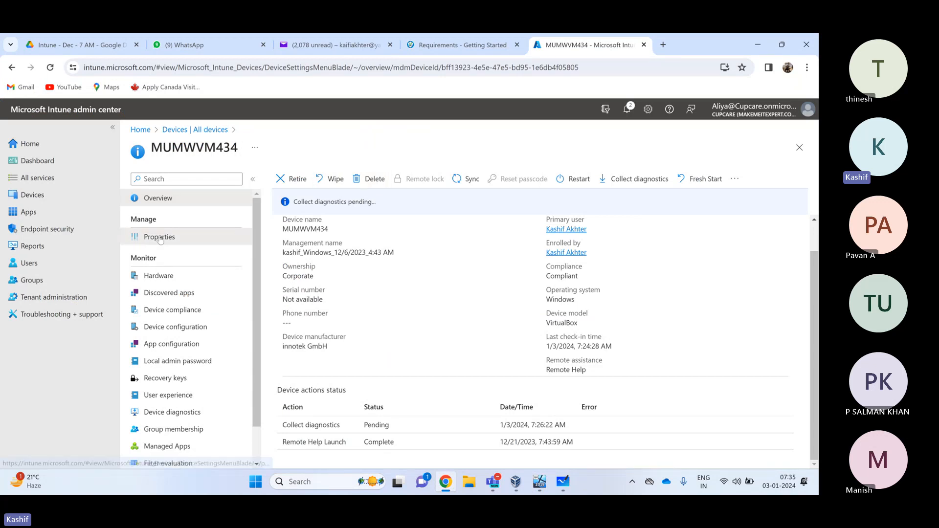
Reload the overview of device MUMWVM434 and check the Collect diagnostics status, highlighting its notification and viewing the device actions list
left_click(158, 198)
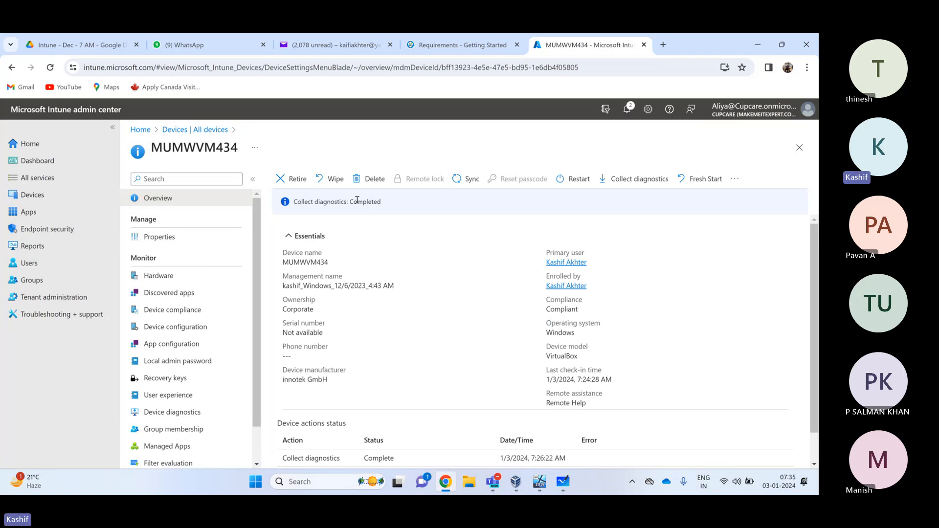
left_click_drag(348, 201, 413, 210)
left_click(328, 212)
left_click_drag(305, 202, 396, 205)
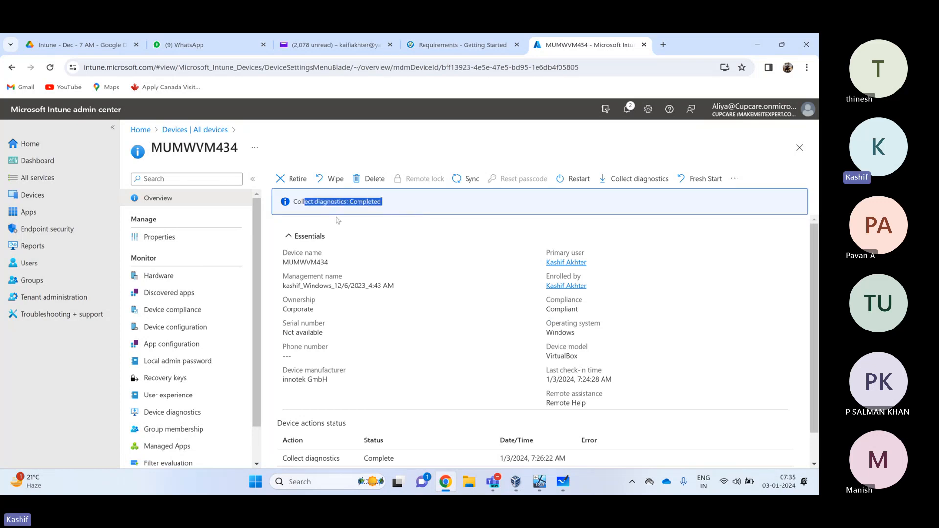
scroll(338, 220, "down", 1)
scroll(186, 271, "down", 1)
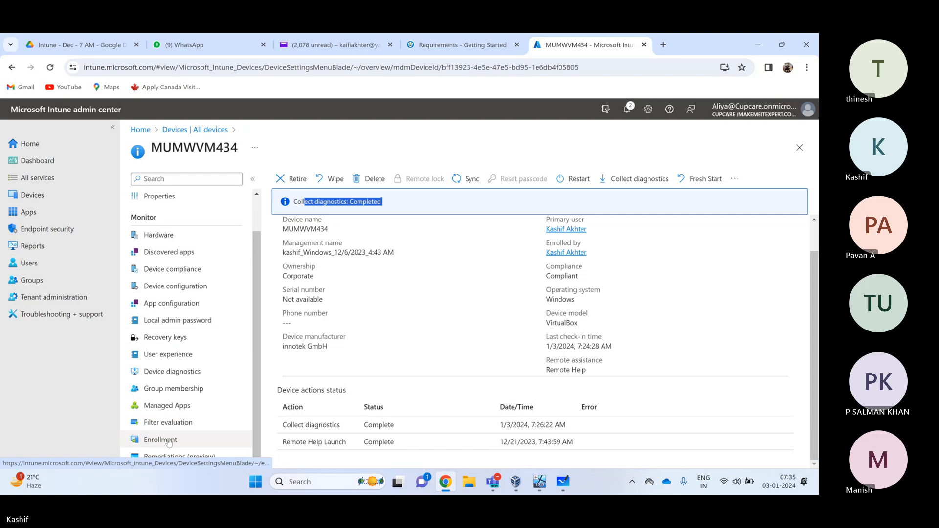
Check the device's diagnostics request, highlighting the recommended steps in its status details and the request time in the list
left_click(177, 371)
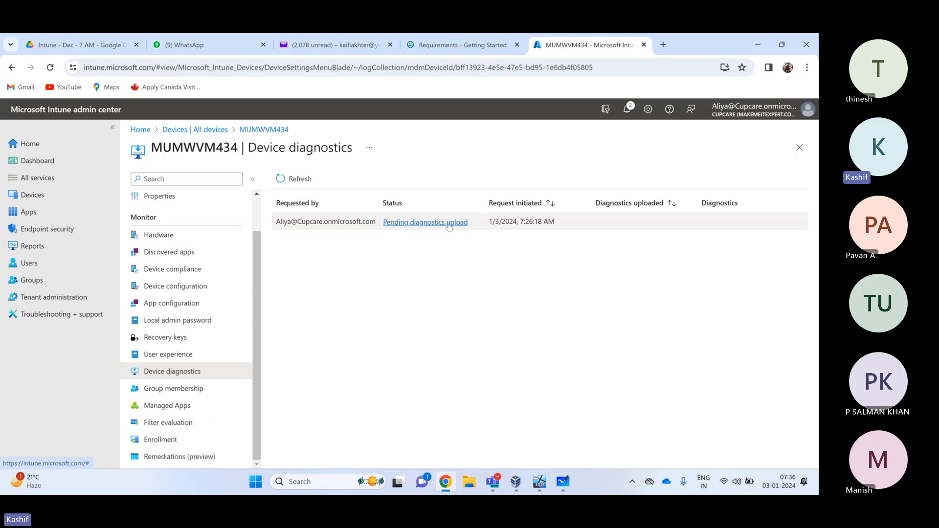
left_click(442, 224)
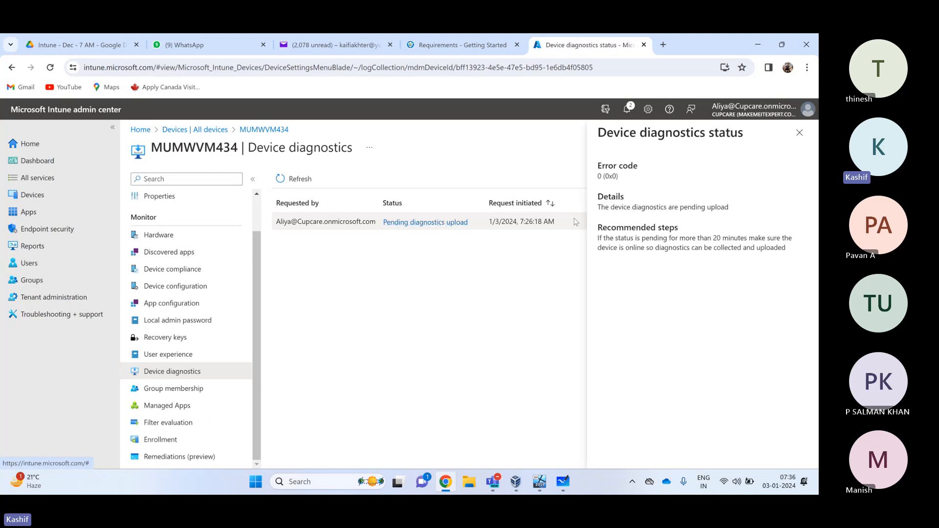
left_click_drag(617, 227, 702, 243)
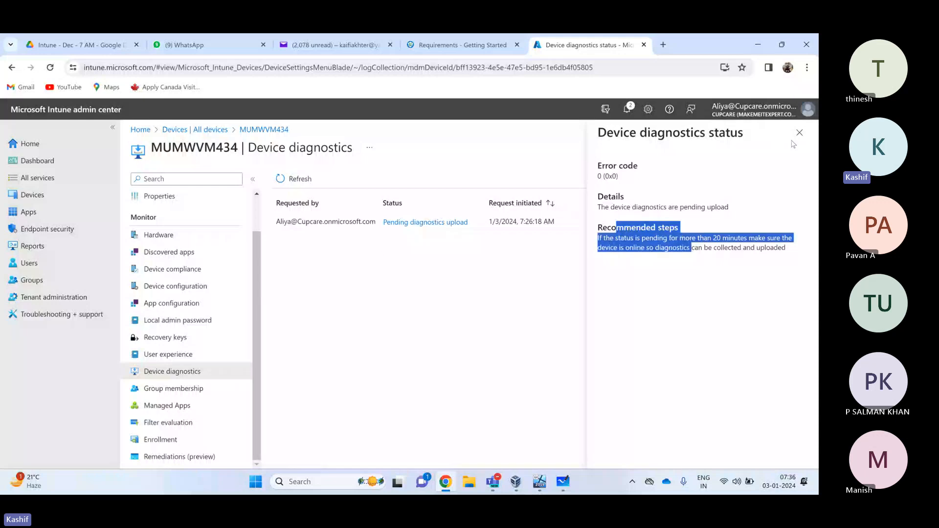
left_click(799, 133)
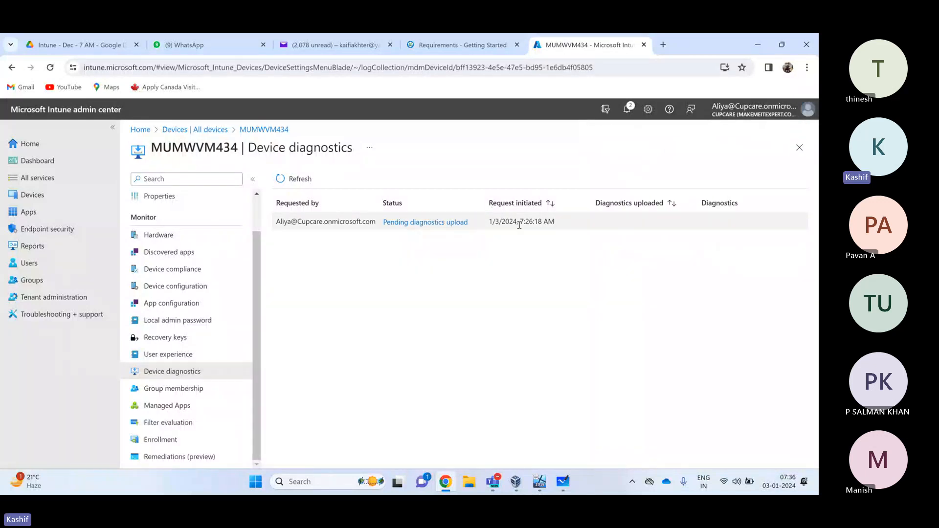
left_click_drag(500, 224, 568, 226)
left_click(522, 279)
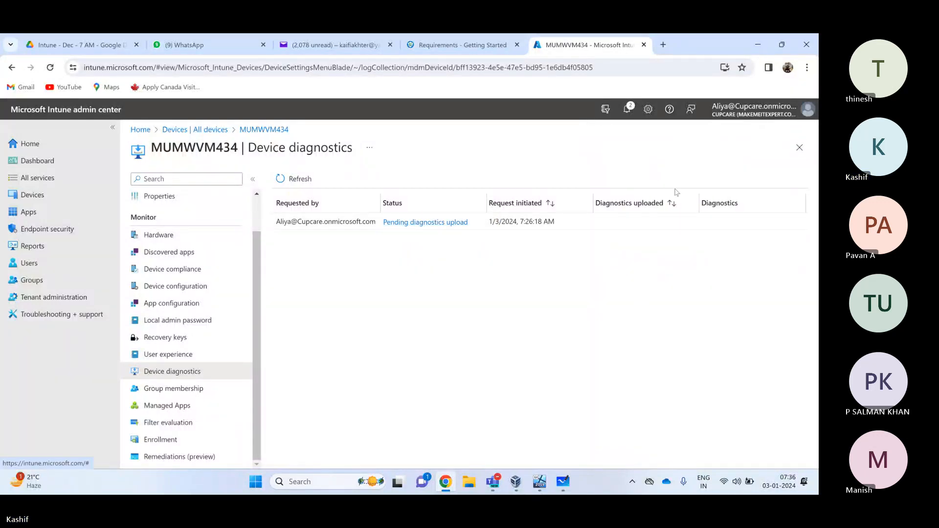
Return to the All devices list and widen the Device name column to fit the device names
left_click(799, 148)
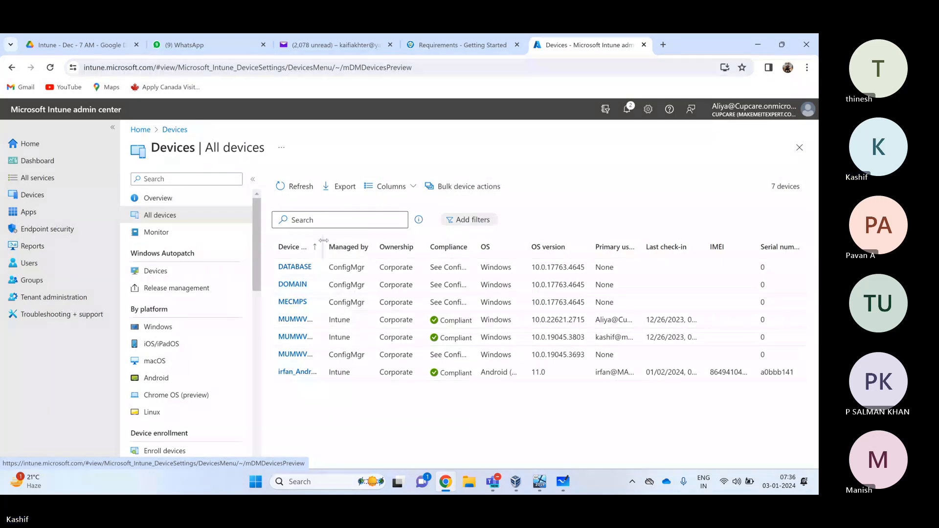
left_click_drag(323, 245, 377, 245)
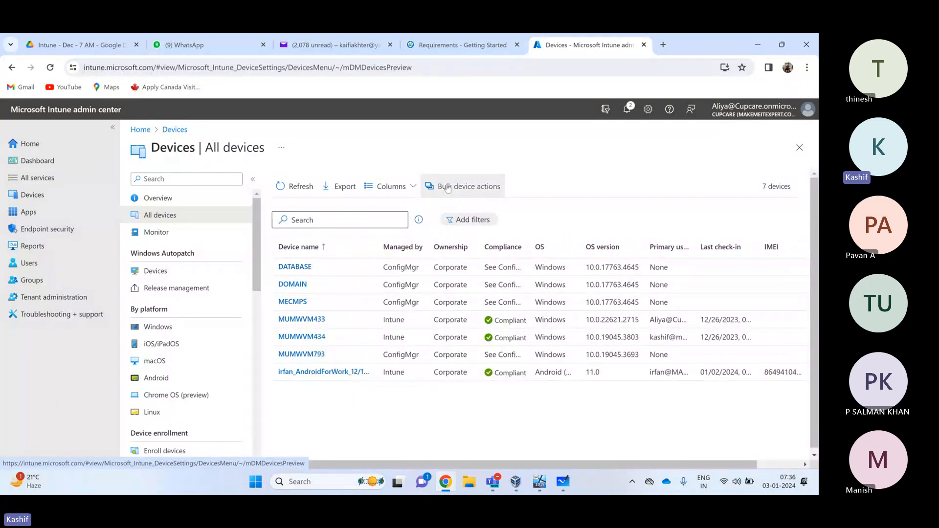
left_click_drag(377, 242, 416, 243)
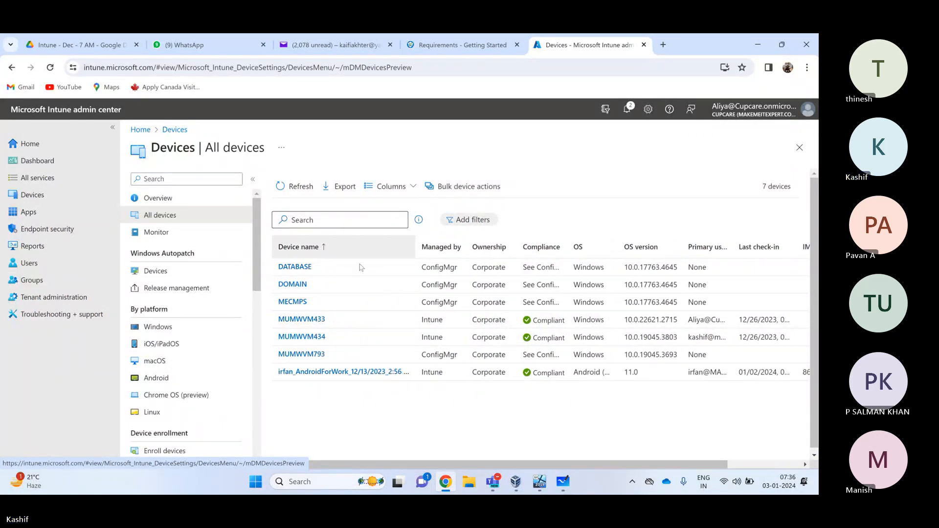
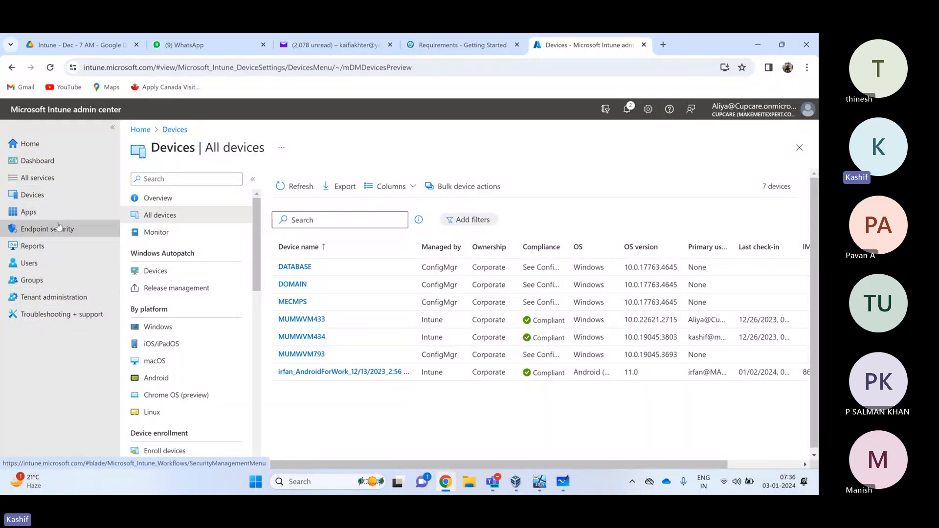
Open the Device clean-up rules in the Devices section
scroll(198, 276, "down", 10)
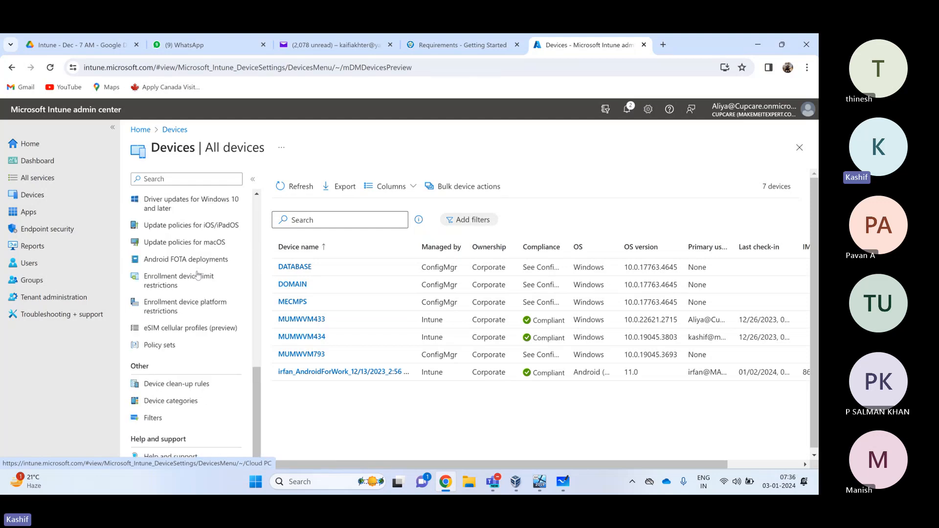
left_click(199, 384)
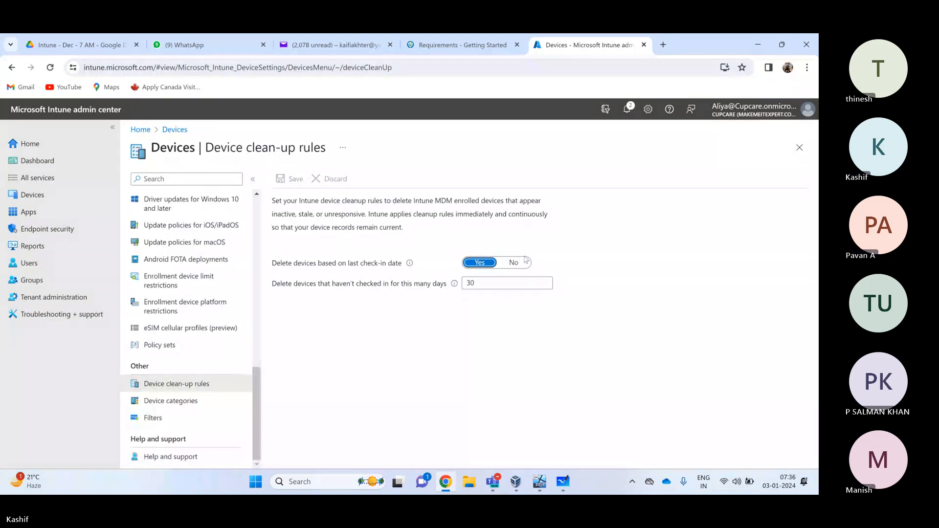
Highlight the number of days devices can go without checking in and view the allowed range for that setting
left_click(467, 283)
left_click_drag(472, 283, 390, 277)
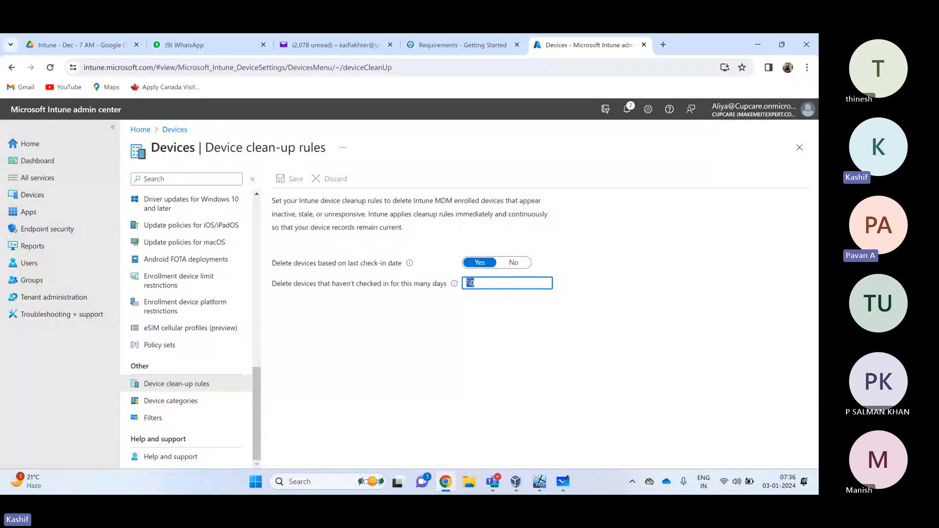
left_click_drag(498, 284, 414, 284)
left_click_drag(487, 283, 404, 285)
left_click_drag(486, 285, 454, 284)
left_click(482, 285)
mouse_move(456, 287)
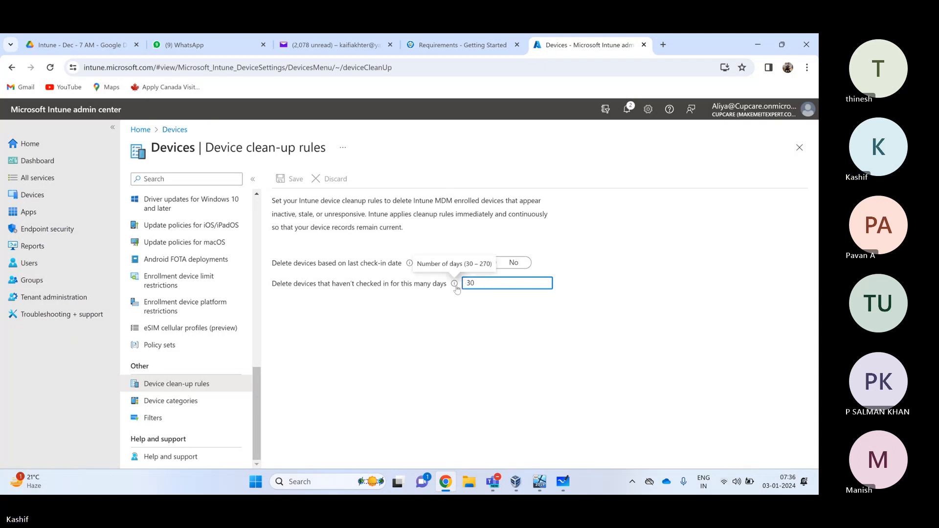
Set the clean-up period to 31 days and view the devices affected by it
left_click_drag(491, 283, 424, 282)
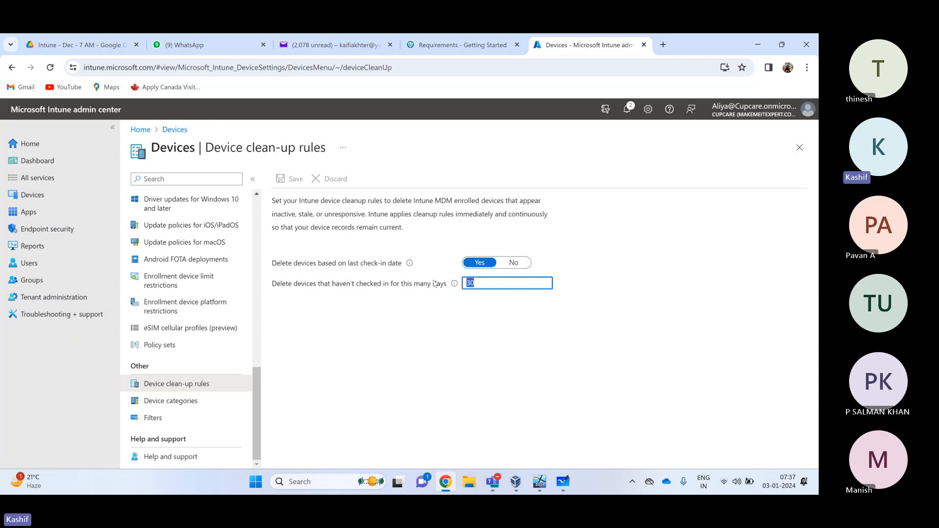
type("31")
left_click(332, 366)
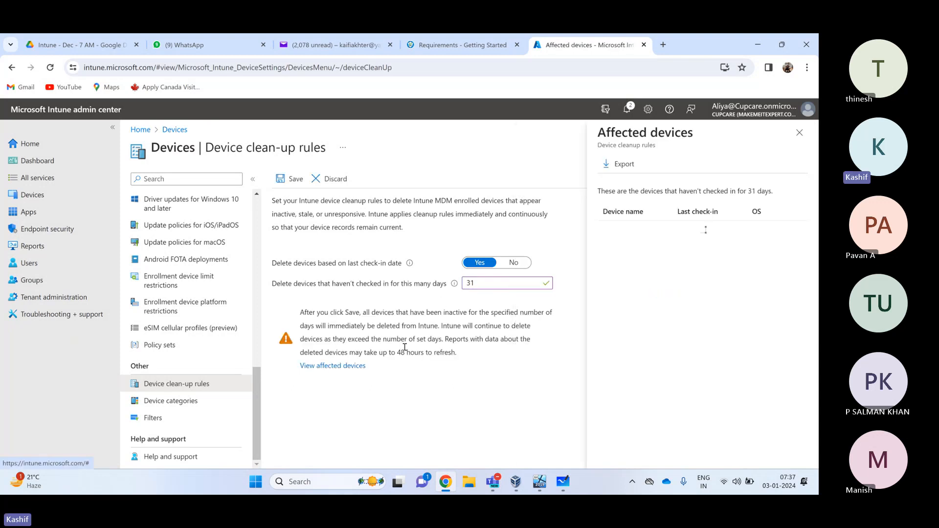
left_click(800, 133)
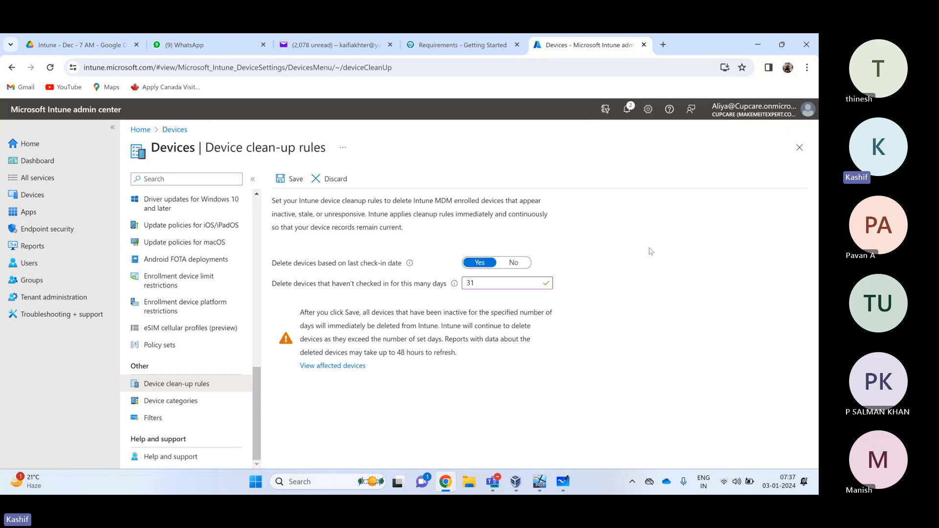
Set the clean-up period back to 30 days, try 29 days, and re-enter 30
left_click(432, 286)
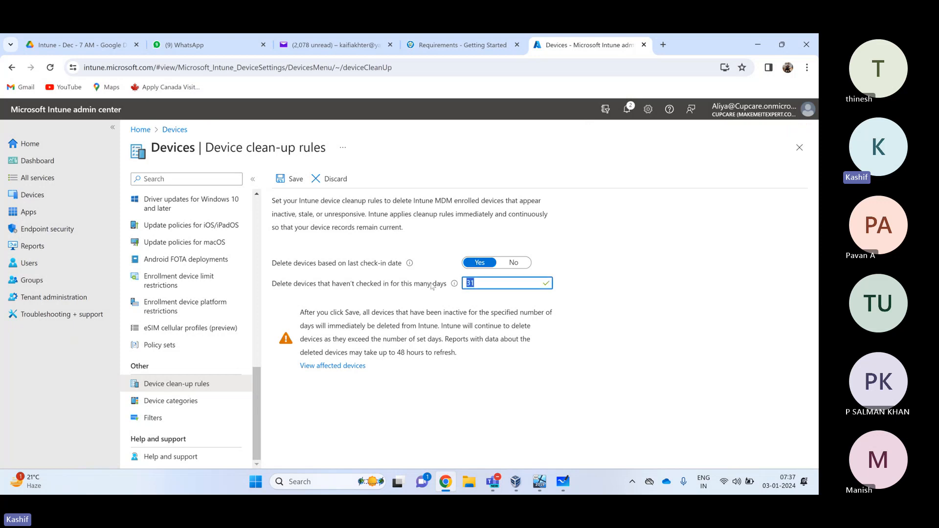
type("30")
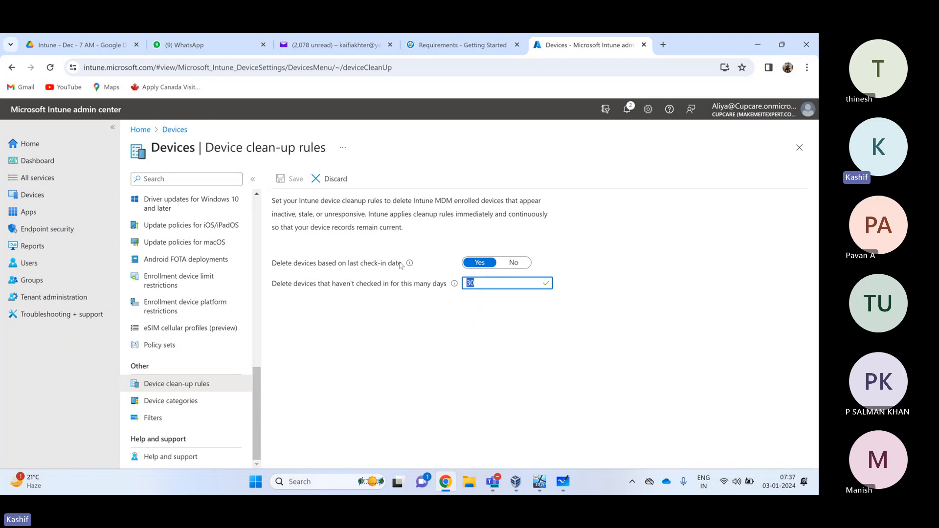
key("ctrl+a")
type("29")
key("BackSpace")
key("BackSpace")
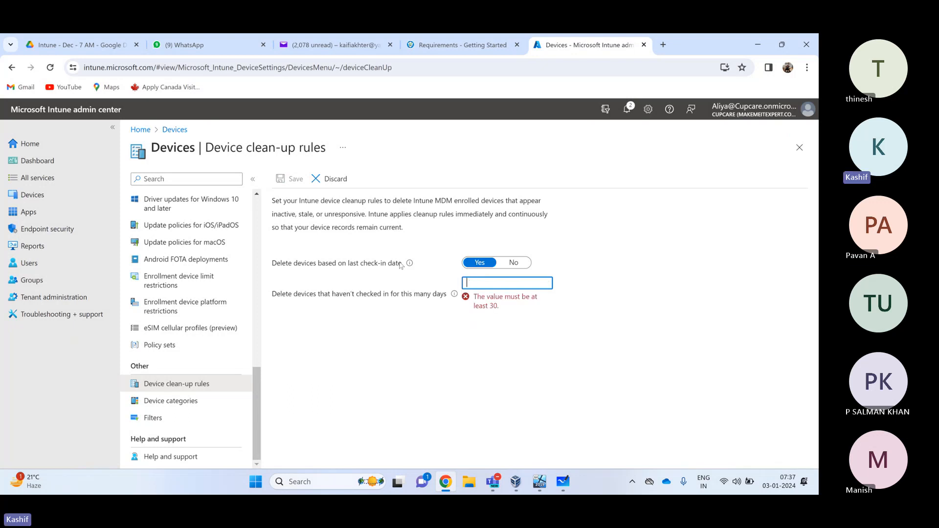
type("30")
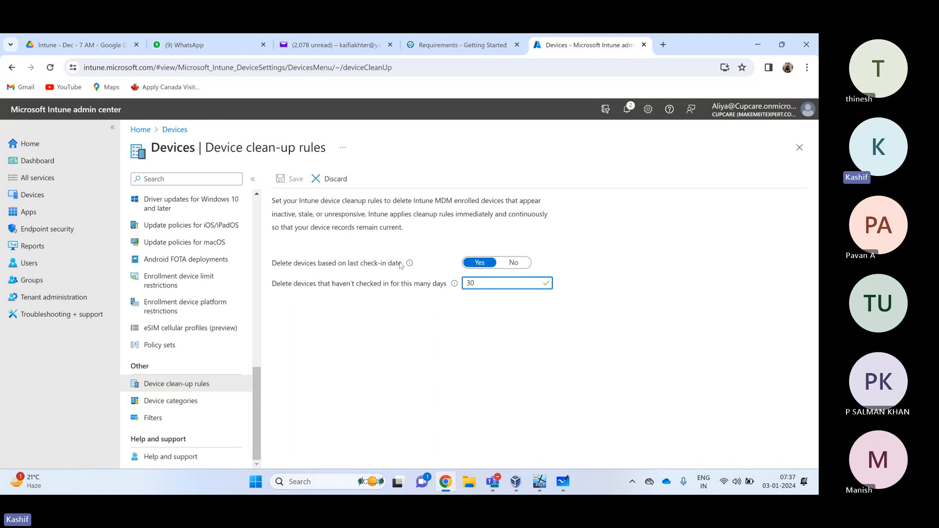
left_click(432, 348)
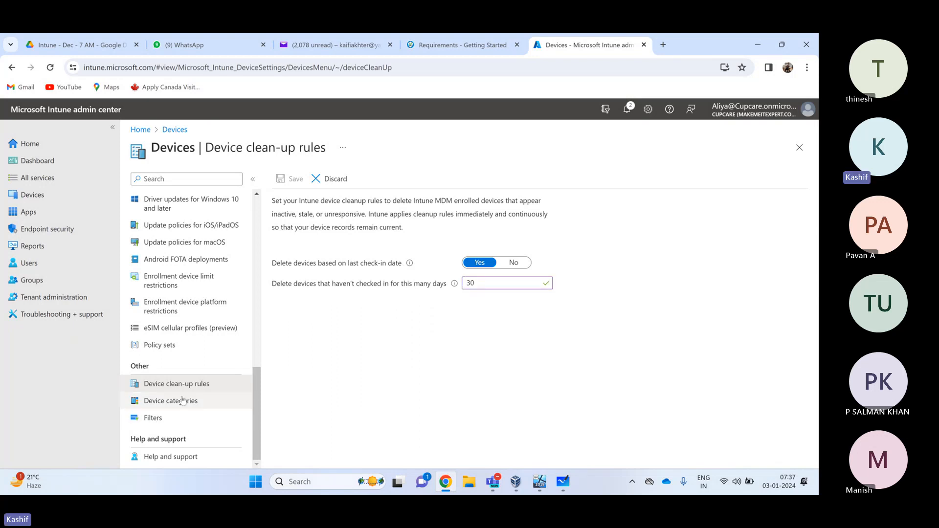
Leave the clean-up rules for Device categories, discarding the unsaved edits, and view the device Filters list
left_click(206, 402)
left_click(440, 144)
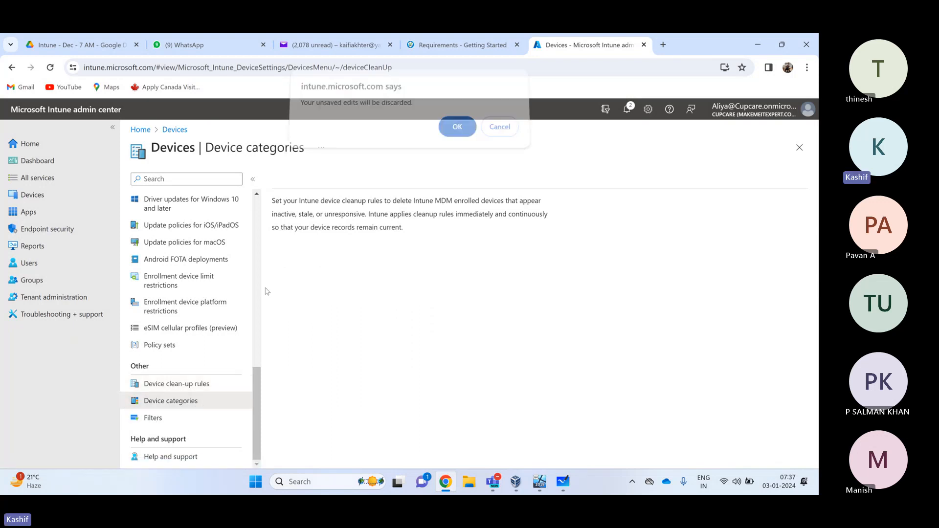
left_click(165, 419)
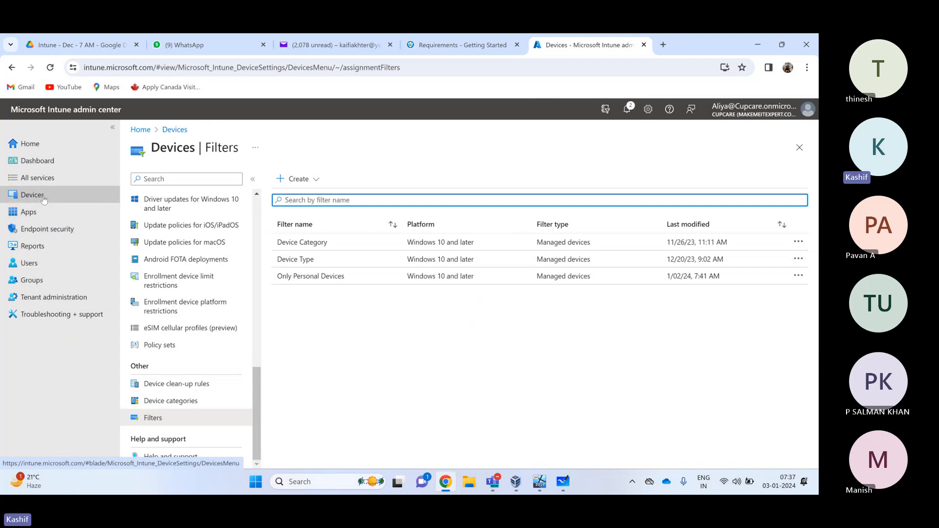
Open the Customization settings in Tenant administration and review the default policy's branding, support information and configuration
left_click(51, 297)
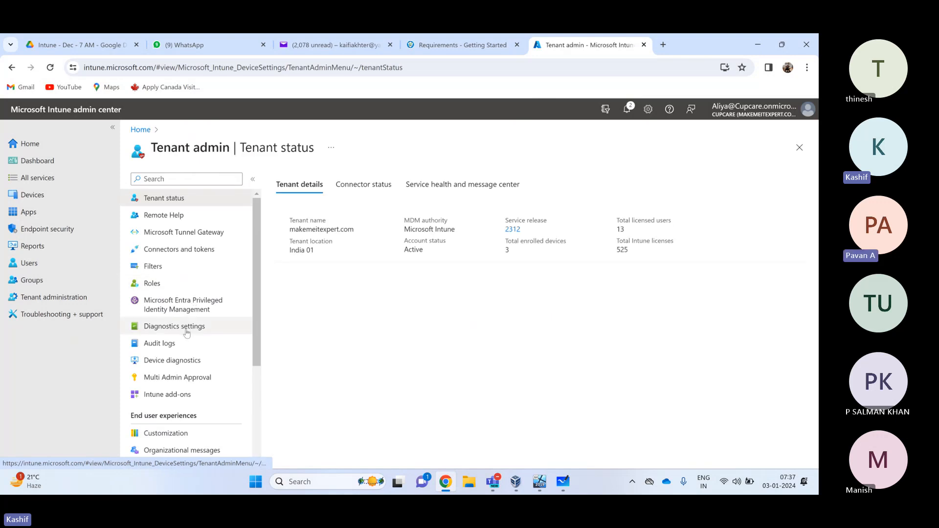
scroll(186, 333, "down", 3)
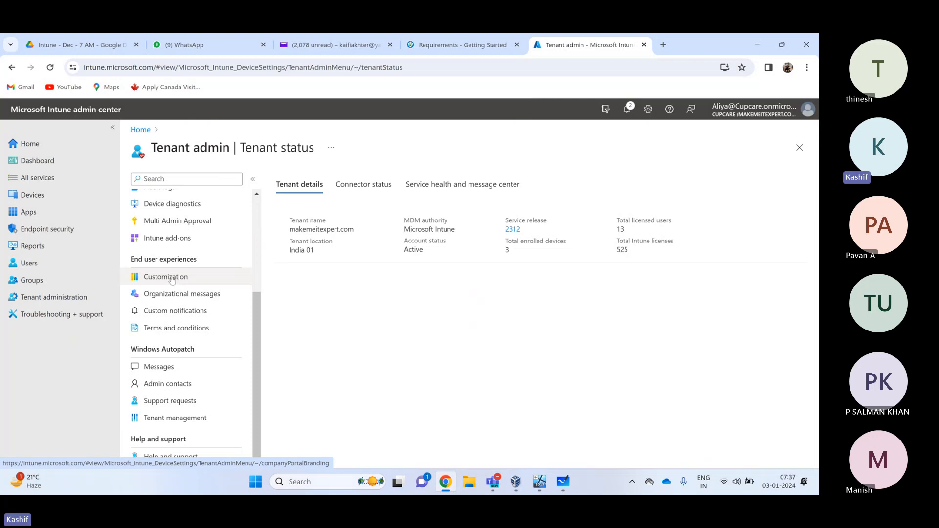
left_click(182, 279)
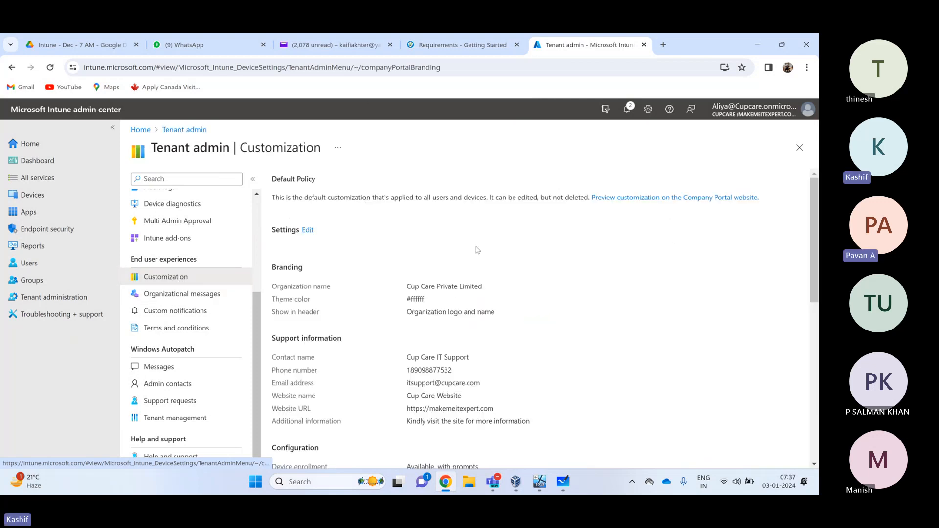
scroll(460, 285, "down", 5)
scroll(460, 285, "down", 3)
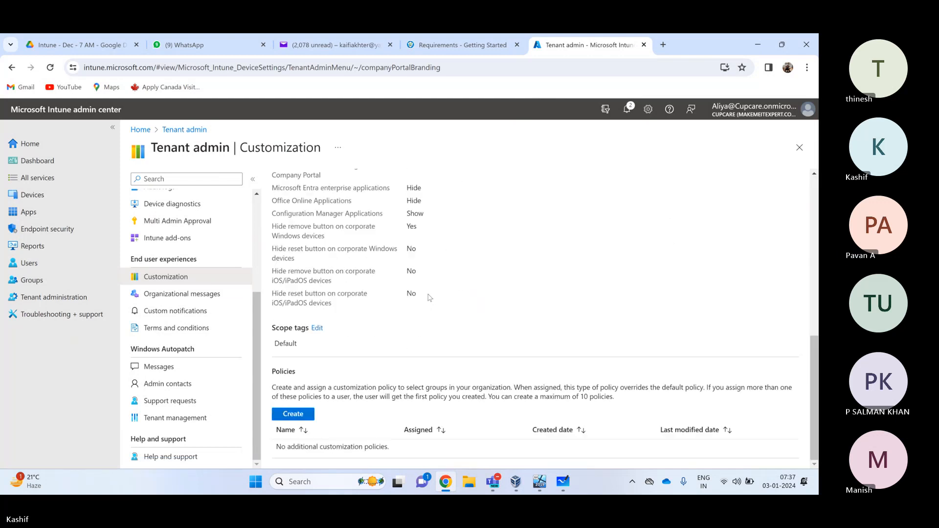
scroll(429, 293, "up", 7)
left_click_drag(407, 286, 424, 302)
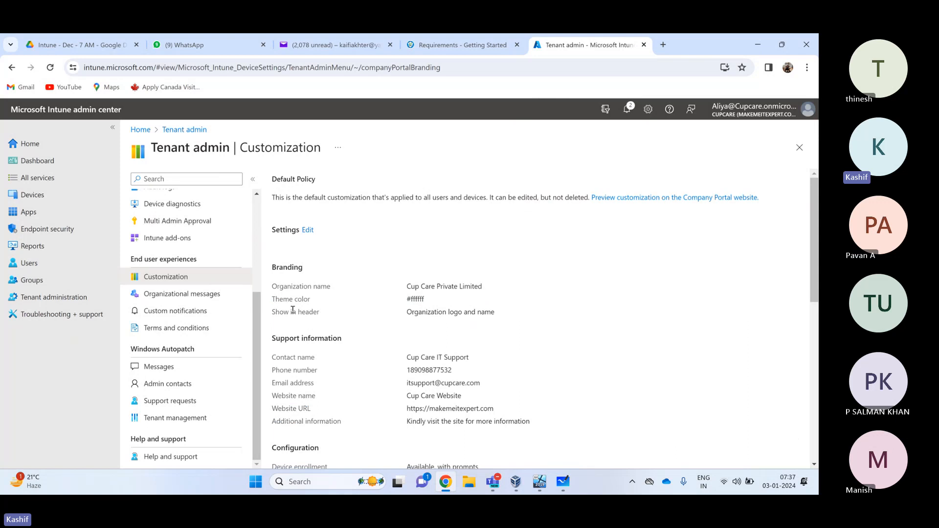
Open the Organizational messages overview and highlight the licence requirements and the available message types
left_click(182, 293)
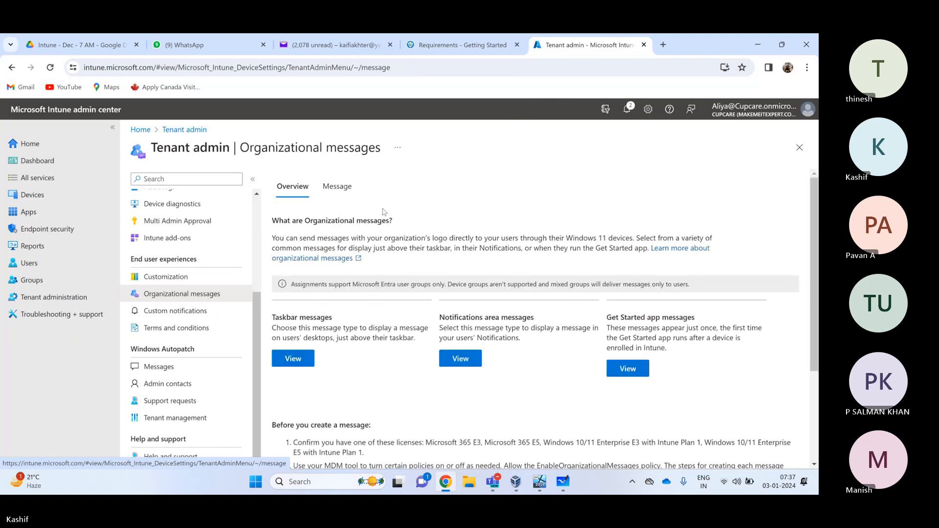
scroll(375, 272, "down", 1)
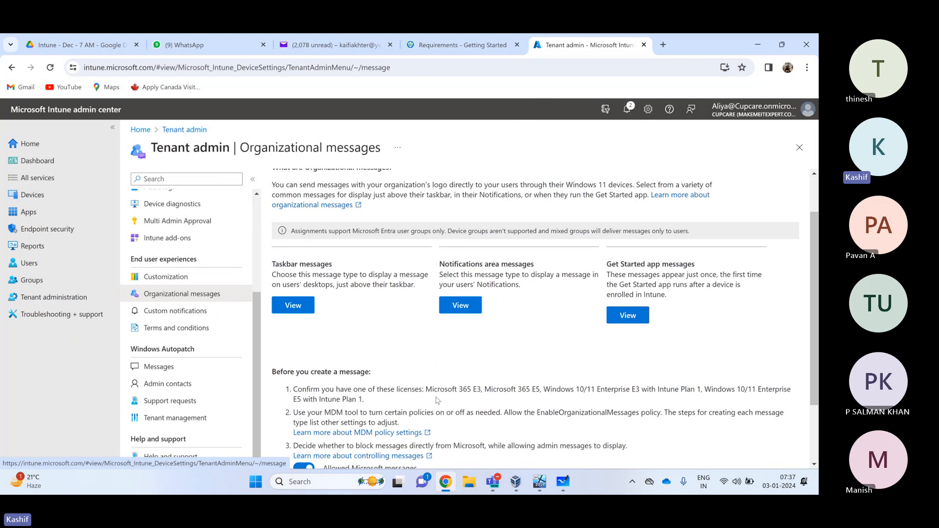
left_click_drag(426, 388, 637, 385)
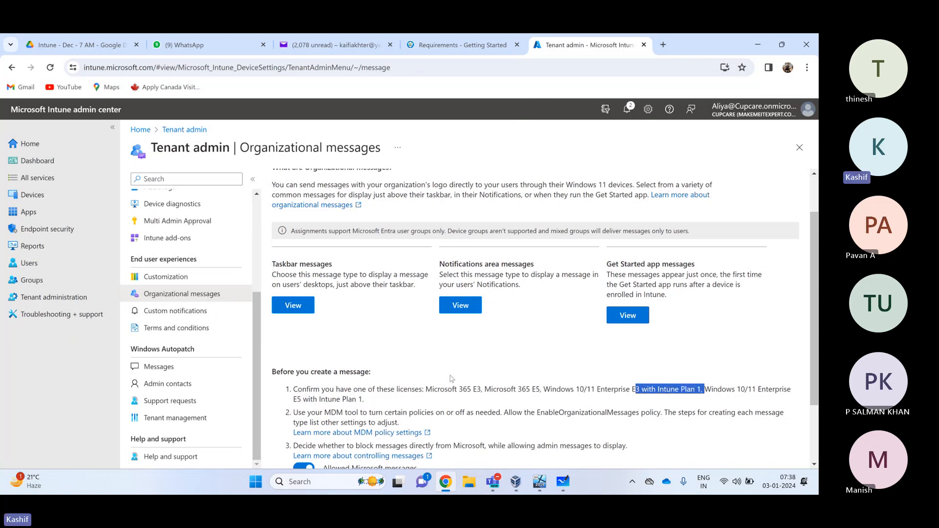
scroll(418, 383, "up", 2)
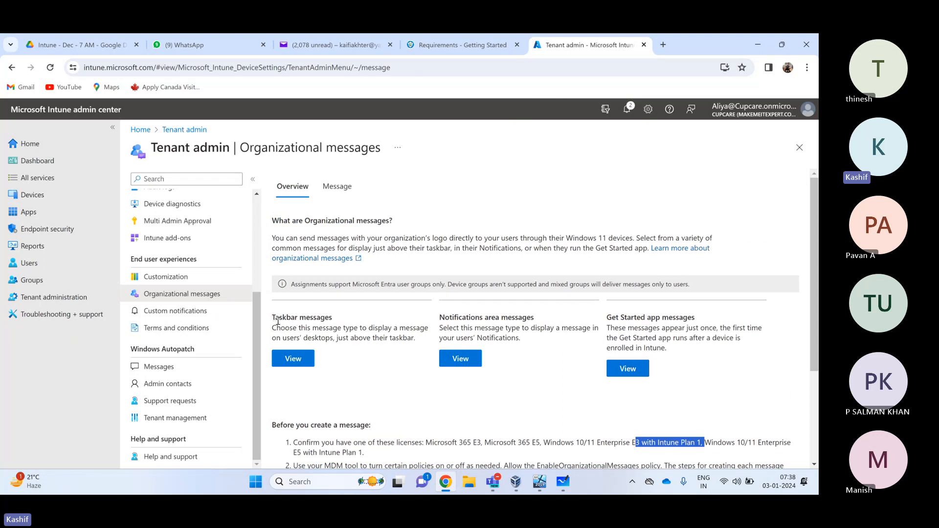
left_click_drag(278, 319, 734, 352)
left_click(712, 349)
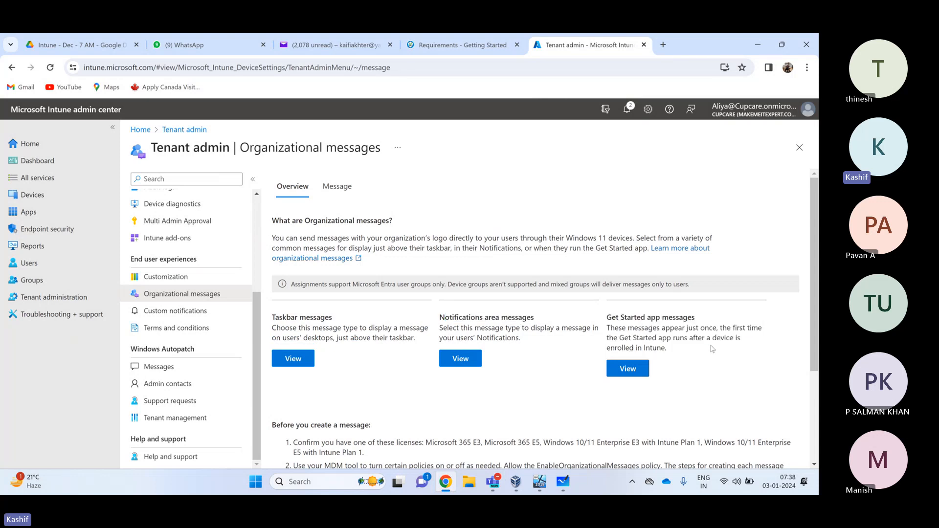
Show the existing organizational messages, start creating a message, and review the Taskbar type's requirements and preview
left_click(338, 192)
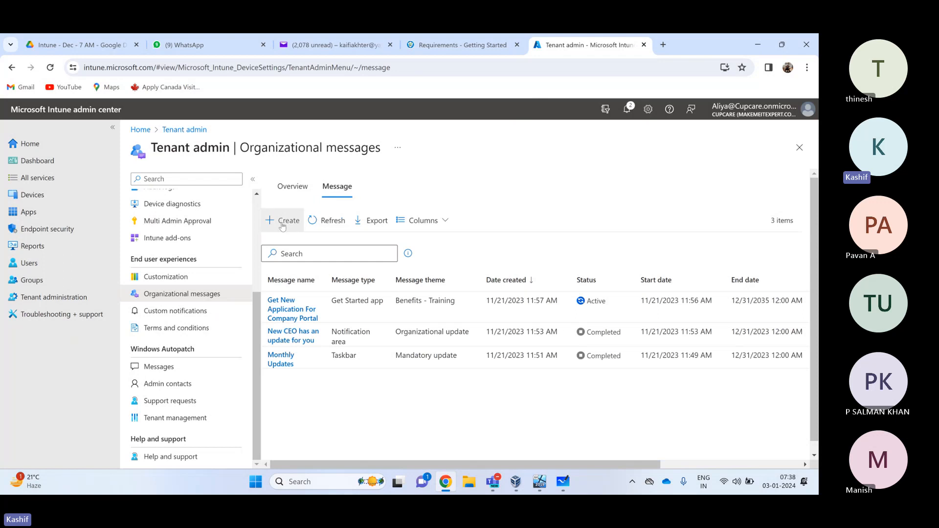
left_click(294, 220)
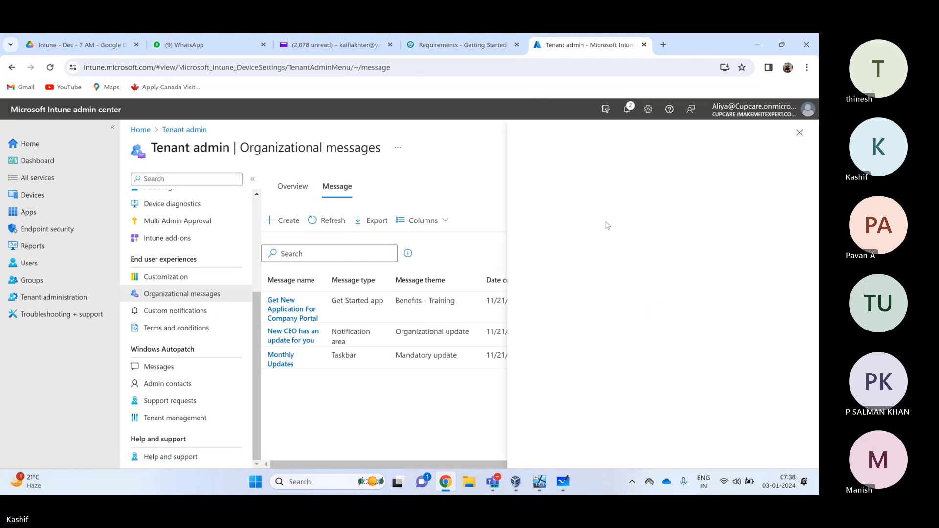
scroll(616, 313, "down", 2)
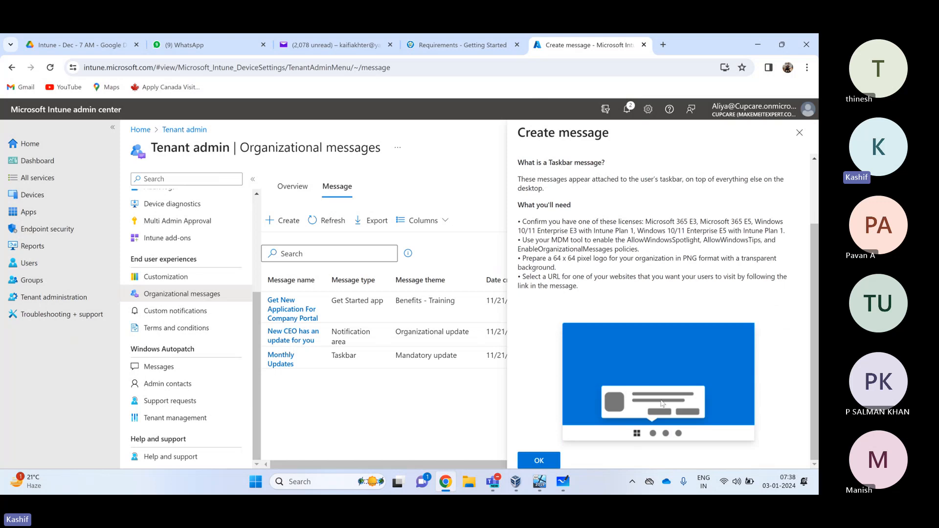
scroll(663, 402, "up", 2)
scroll(667, 400, "down", 1)
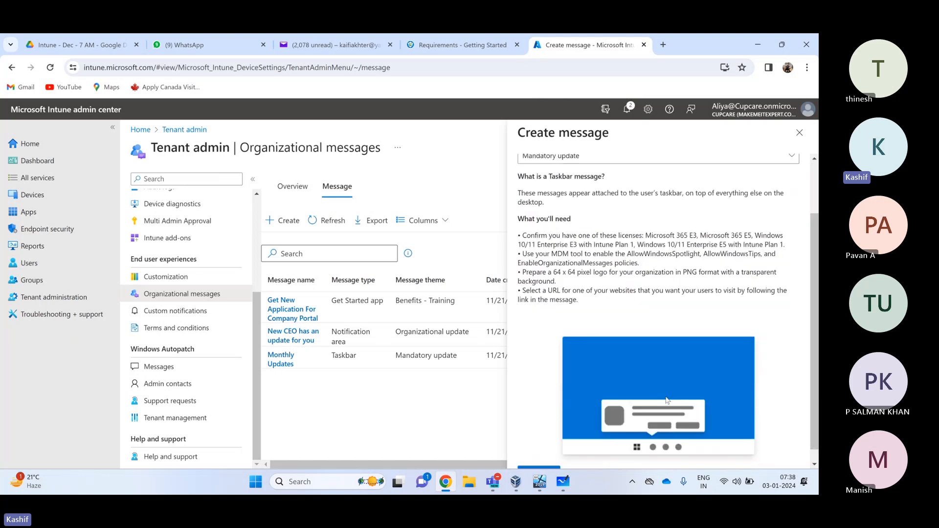
scroll(666, 396, "down", 1)
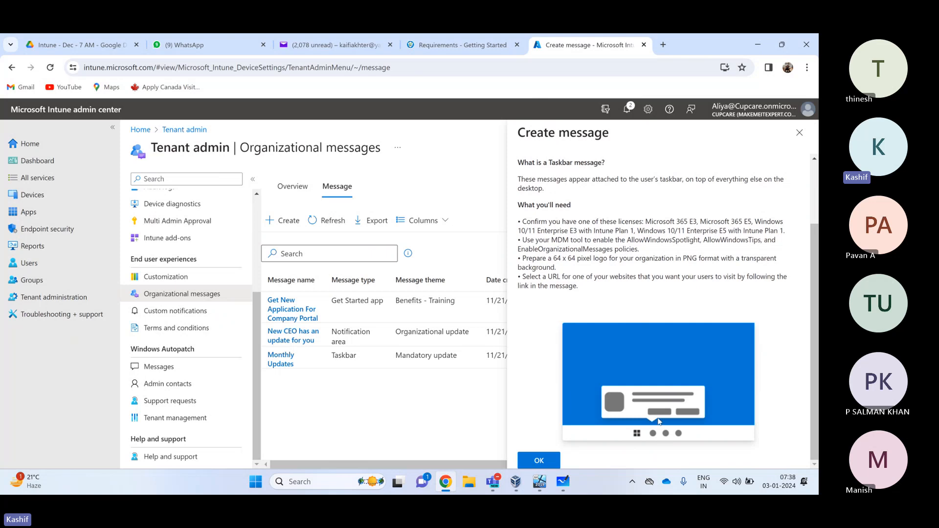
scroll(655, 414, "up", 3)
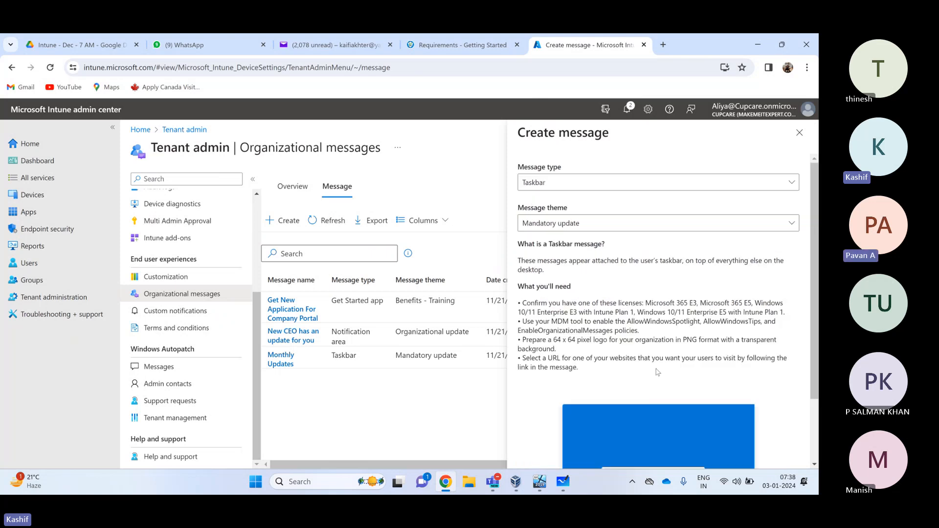
Switch the message type to Notification area and to Get Started app, reviewing the requirements and preview of each
left_click(563, 181)
left_click(546, 220)
scroll(667, 435, "down", 3)
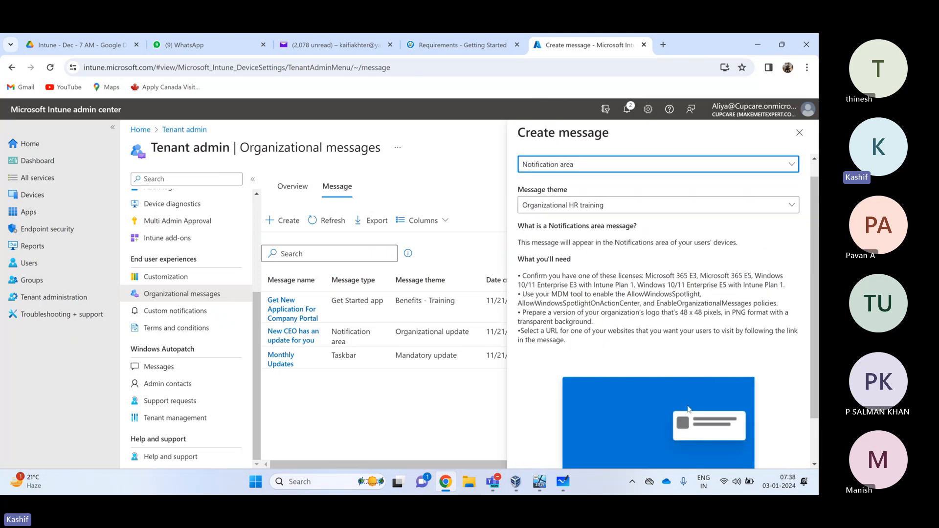
scroll(667, 370, "up", 5)
left_click(559, 182)
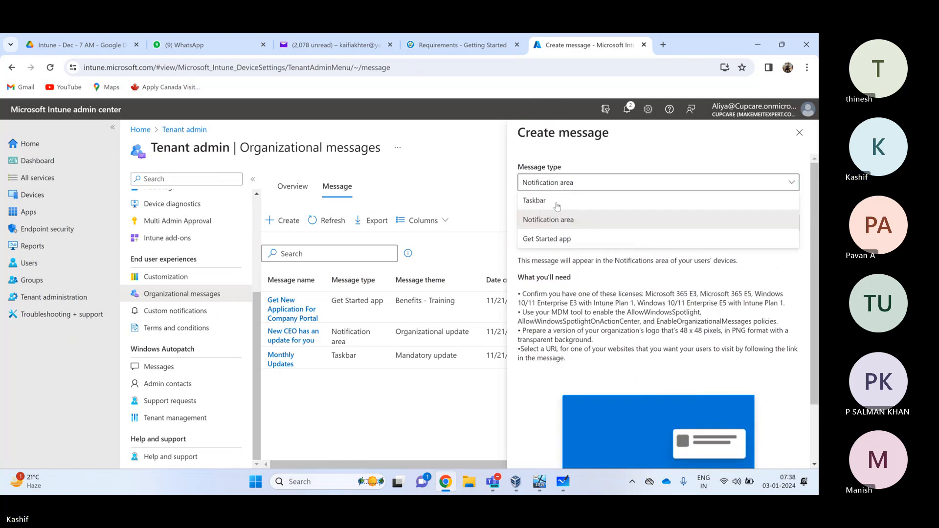
left_click(555, 239)
scroll(695, 381, "down", 5)
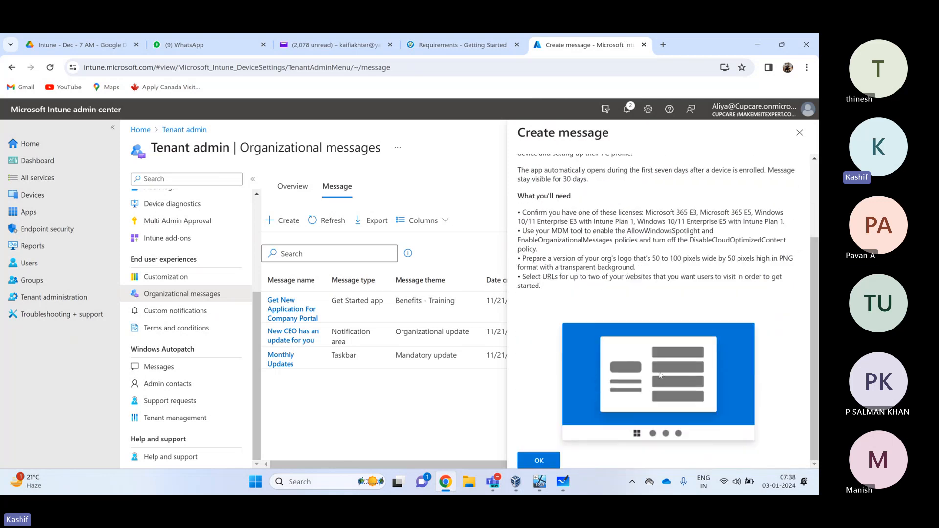
scroll(635, 294, "up", 5)
Set the message type back to Taskbar, view the available message themes, and close the form without creating a message
left_click(572, 188)
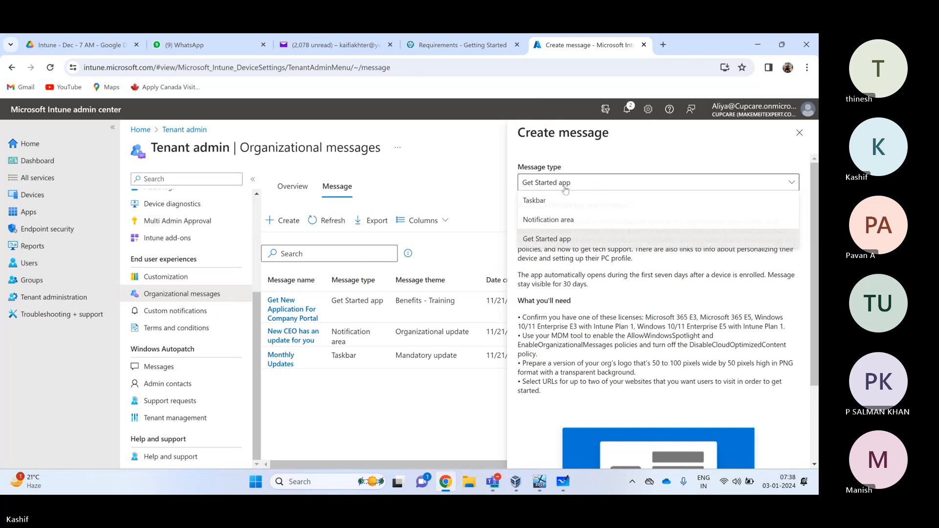
left_click(558, 198)
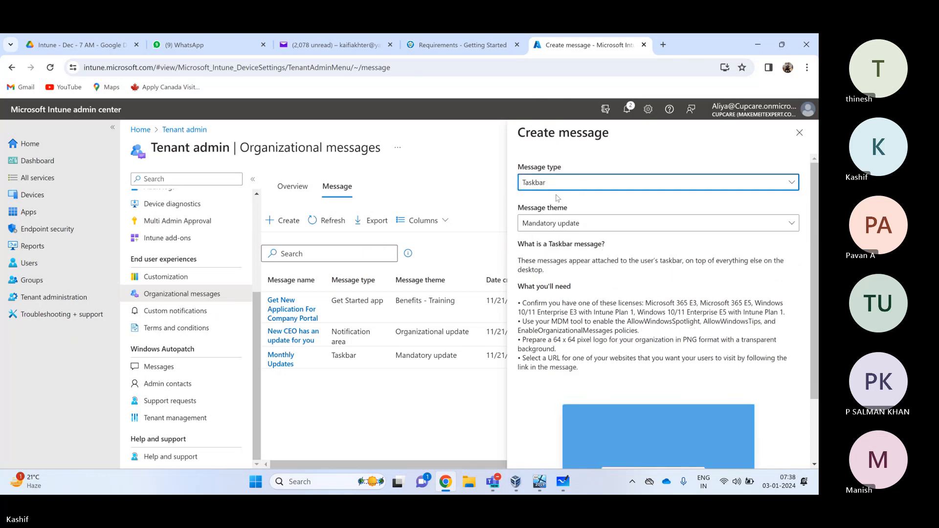
left_click(590, 223)
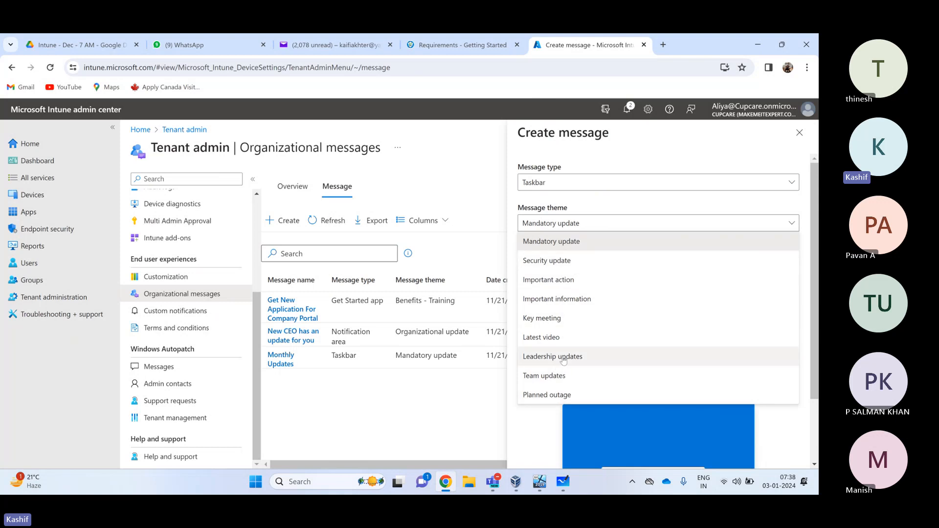
left_click(799, 133)
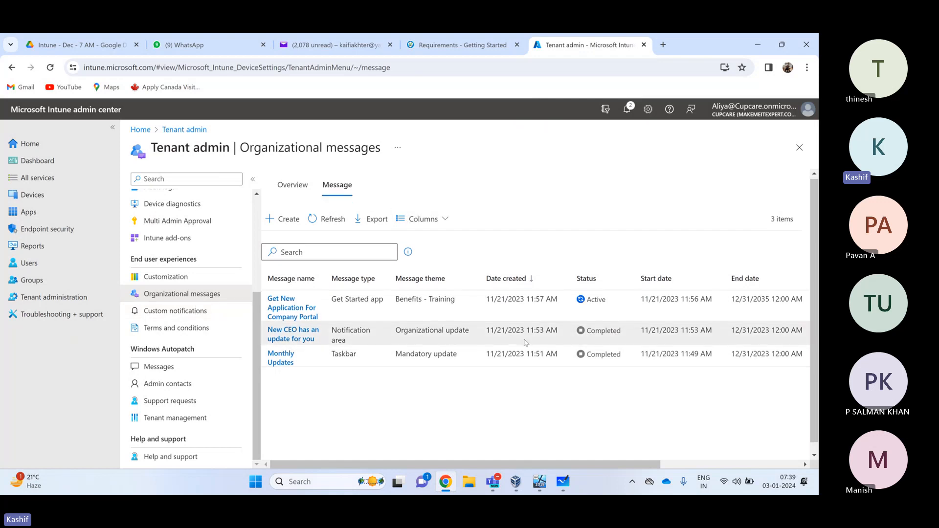
Open the Custom notifications page and highlight the notice about visibility on lock screens and in Android apps
scroll(795, 326, "down", 1)
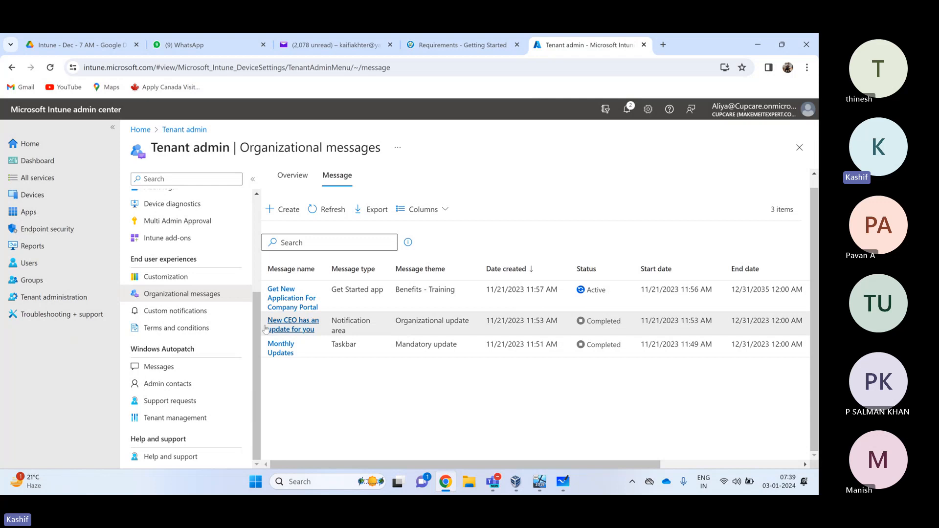
left_click(186, 311)
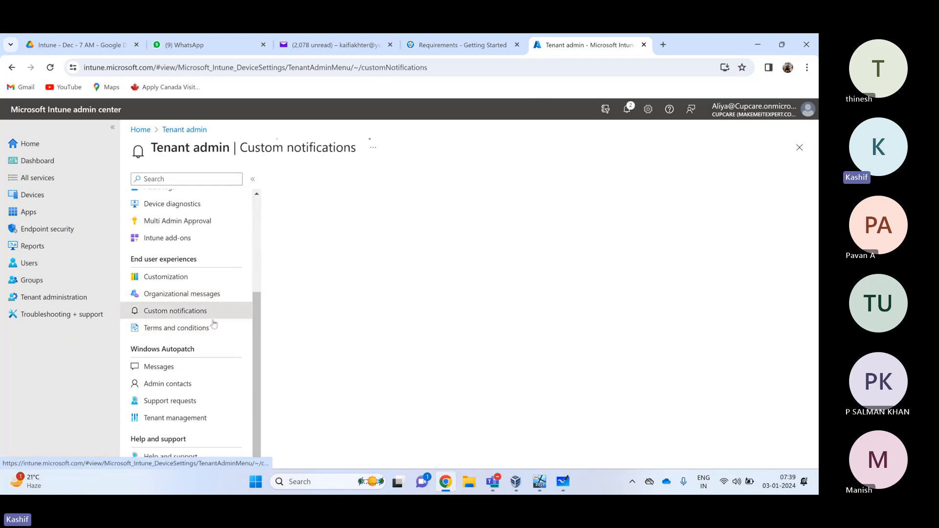
left_click(413, 258)
left_click(444, 259)
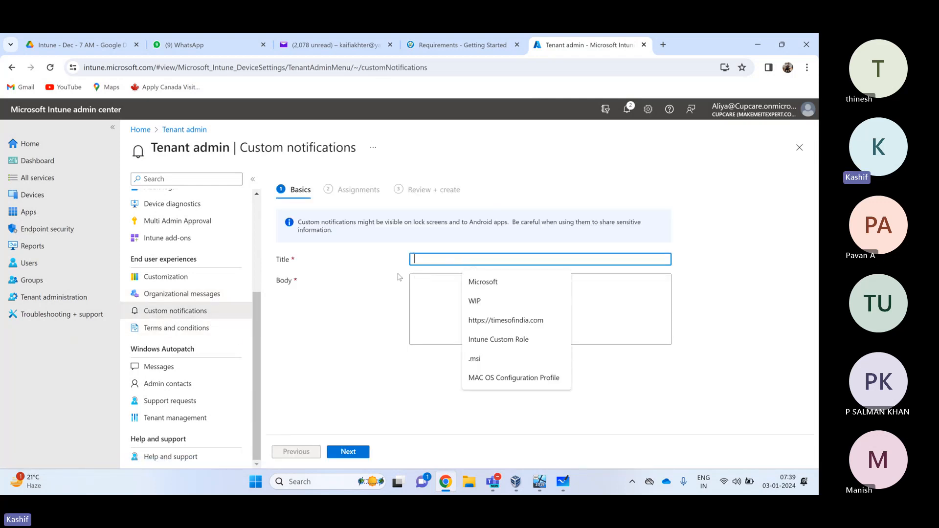
left_click(463, 225)
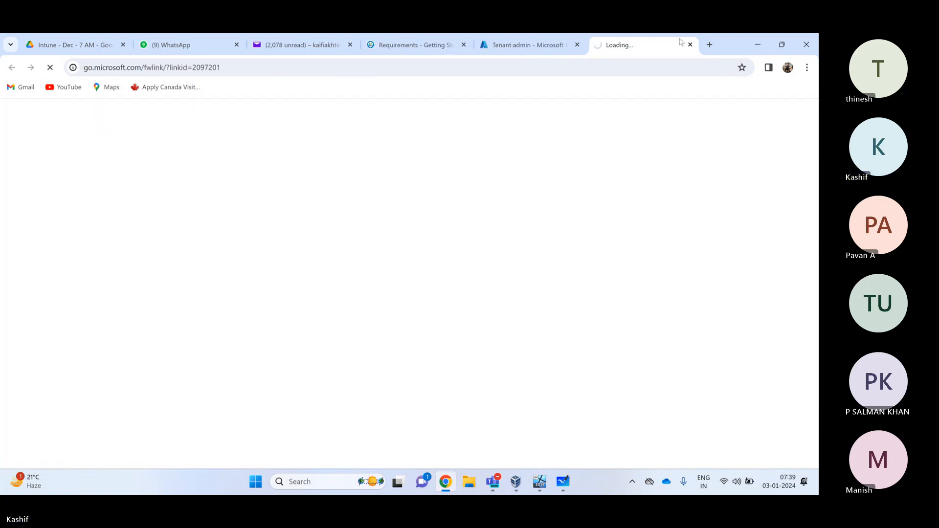
left_click(690, 45)
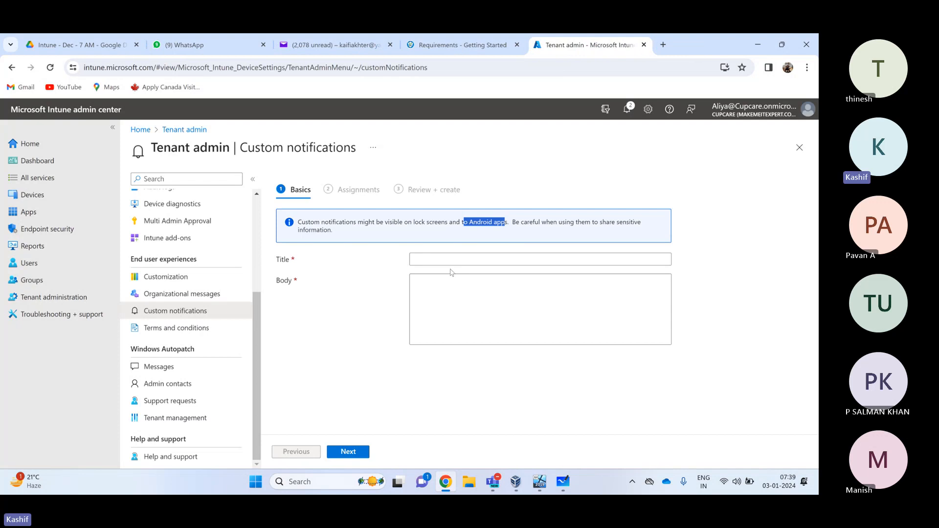
Point out the Title and Body fields of the custom notification form without filling them in
left_click(427, 288)
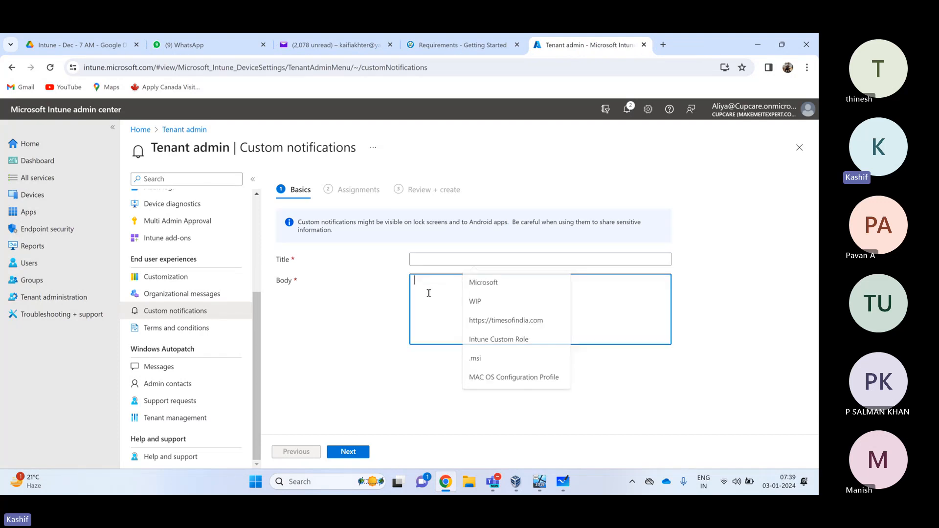
left_click(435, 261)
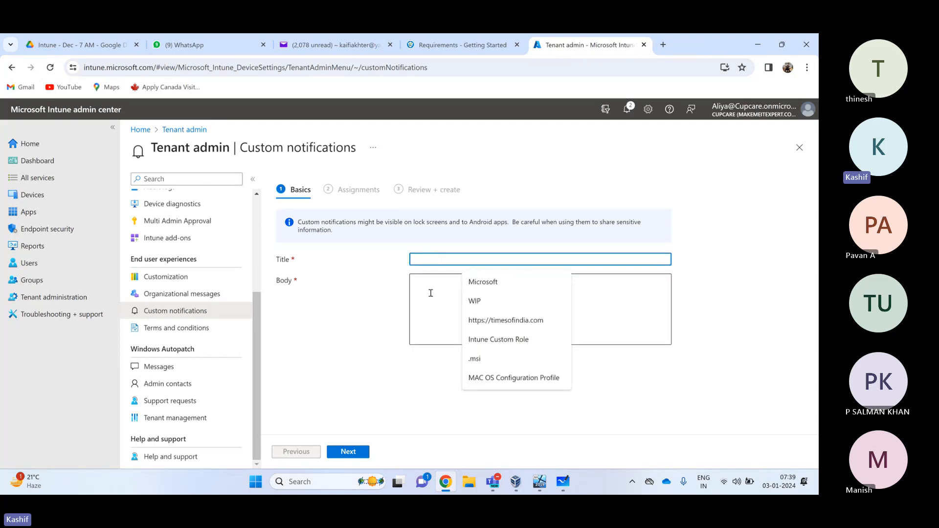
left_click(431, 291)
left_click(438, 257)
View the tenant's Terms and conditions list and open the form for creating new terms and conditions
left_click(184, 328)
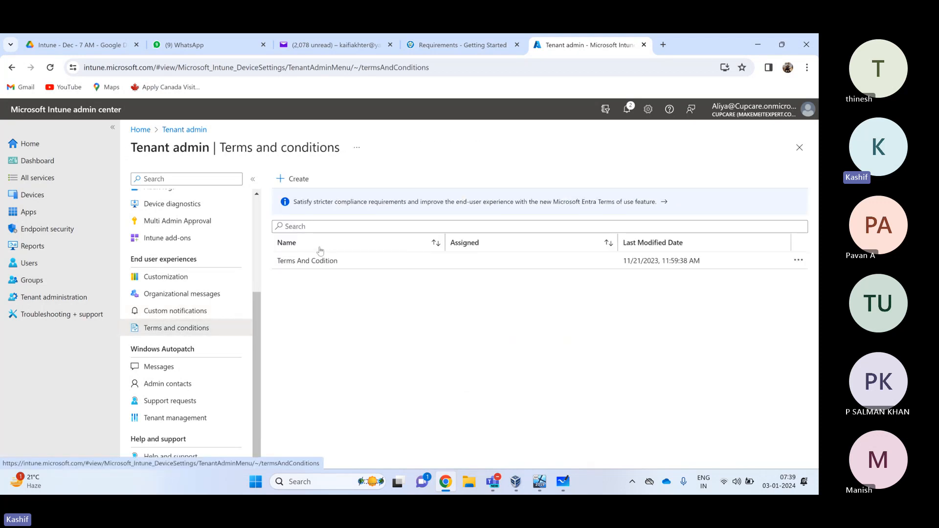
left_click(308, 180)
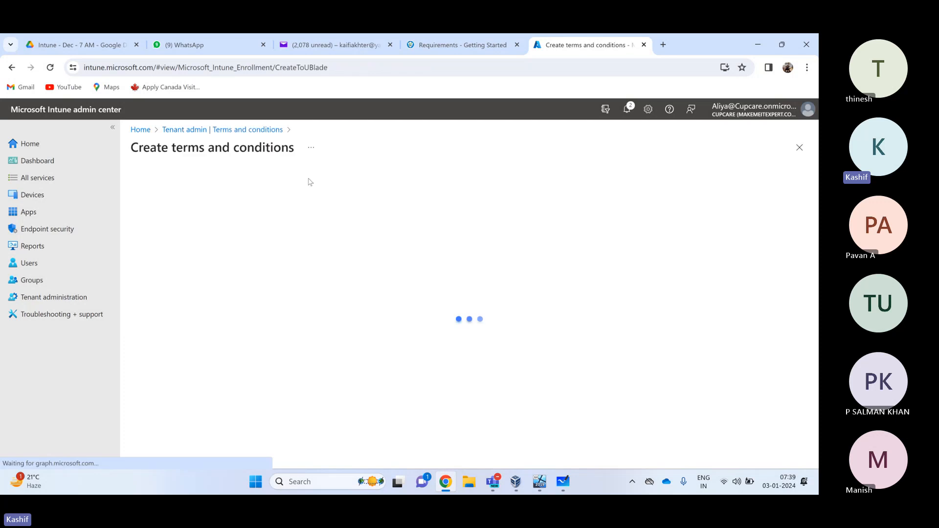
left_click(299, 211)
type("asdfasdf")
left_click(294, 249)
type("asdfsdf")
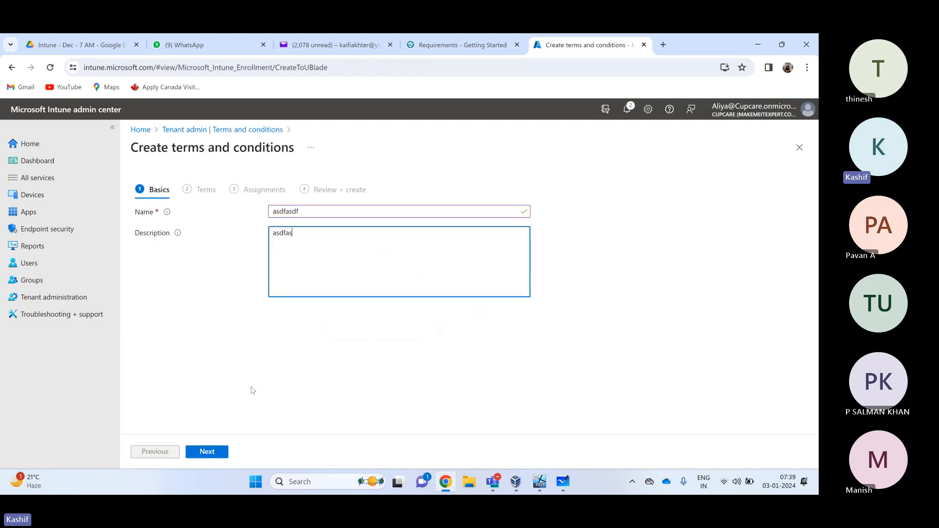
left_click(207, 451)
left_click(310, 237)
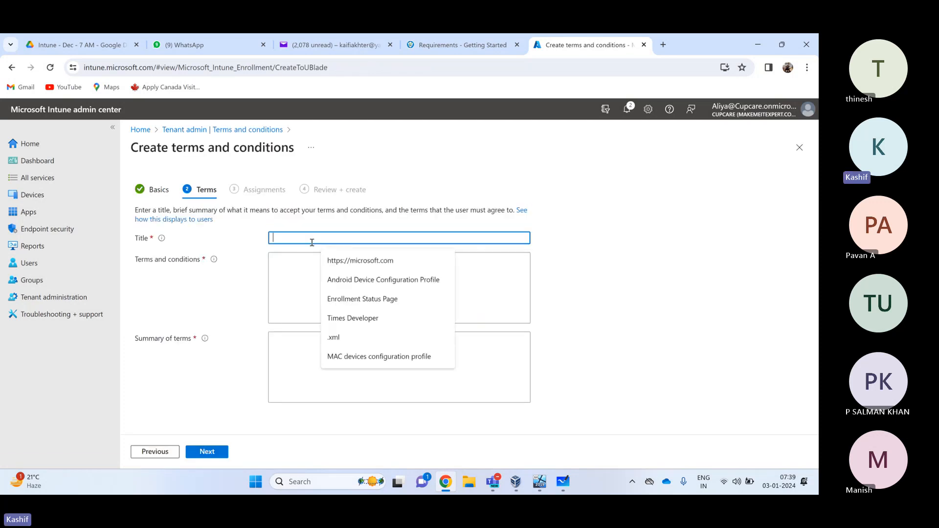
left_click(310, 257)
type("asdf")
left_click(310, 238)
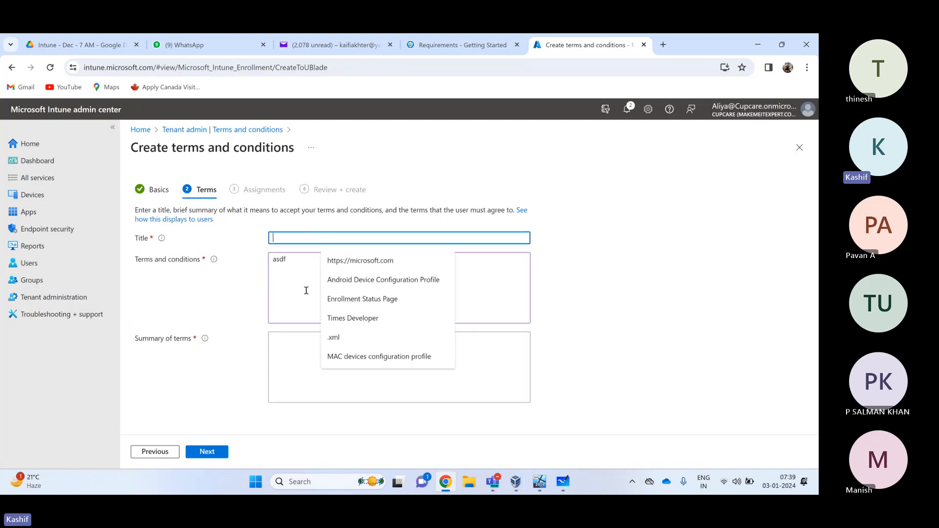
type("asdf")
left_click(304, 356)
type("asdf")
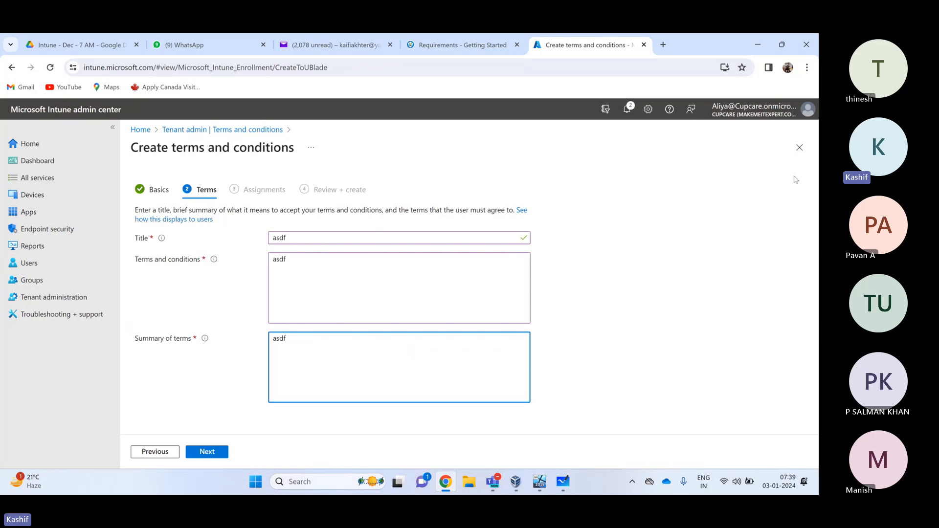
left_click(799, 147)
left_click(457, 134)
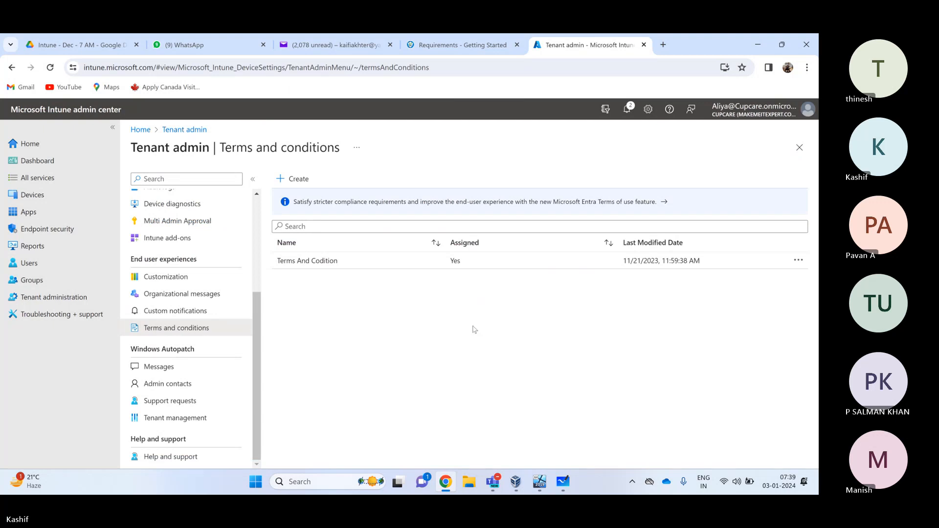
Go to the Devices area and open Group Policy analytics from its policy section
scroll(206, 343, "up", 1)
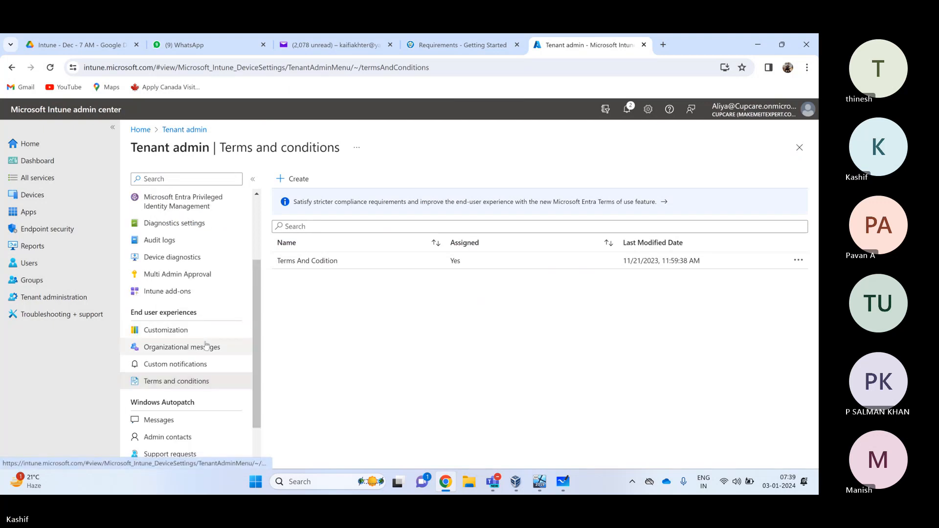
scroll(206, 344, "up", 2)
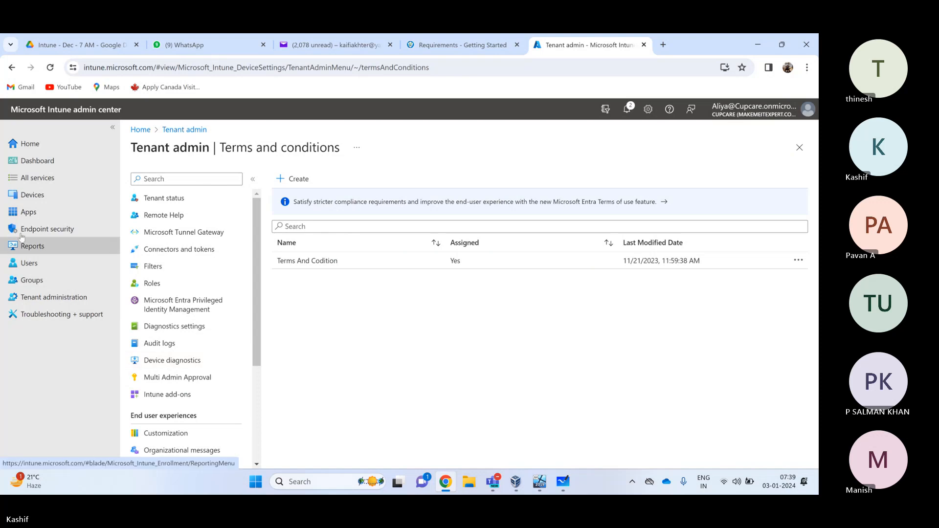
left_click(43, 196)
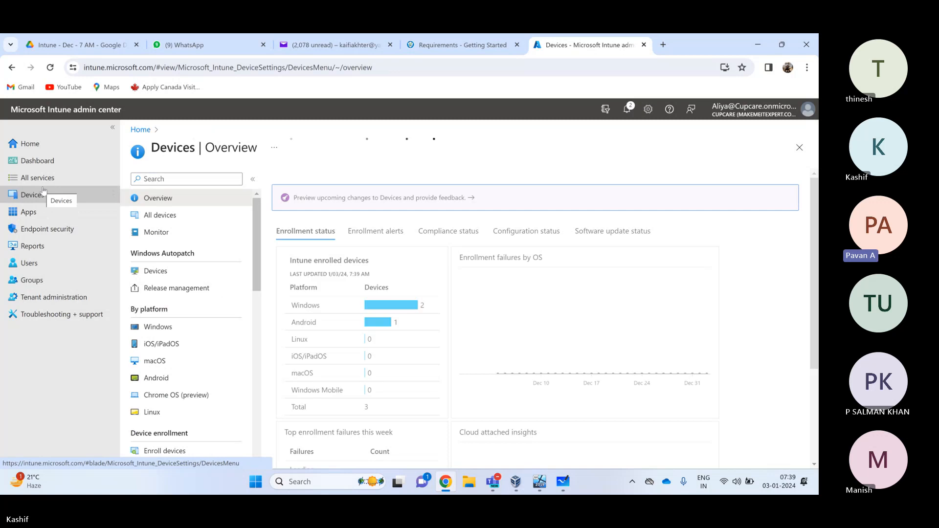
scroll(196, 235, "down", 2)
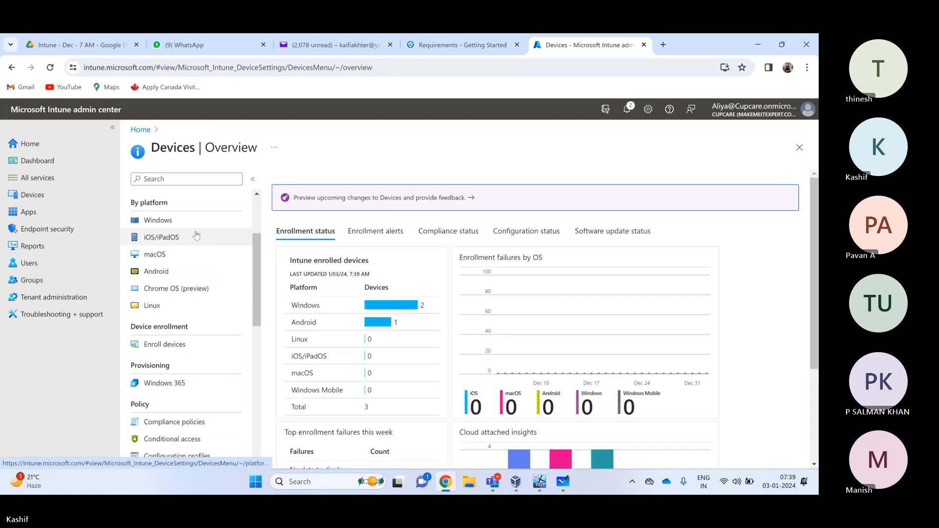
scroll(195, 234, "down", 1)
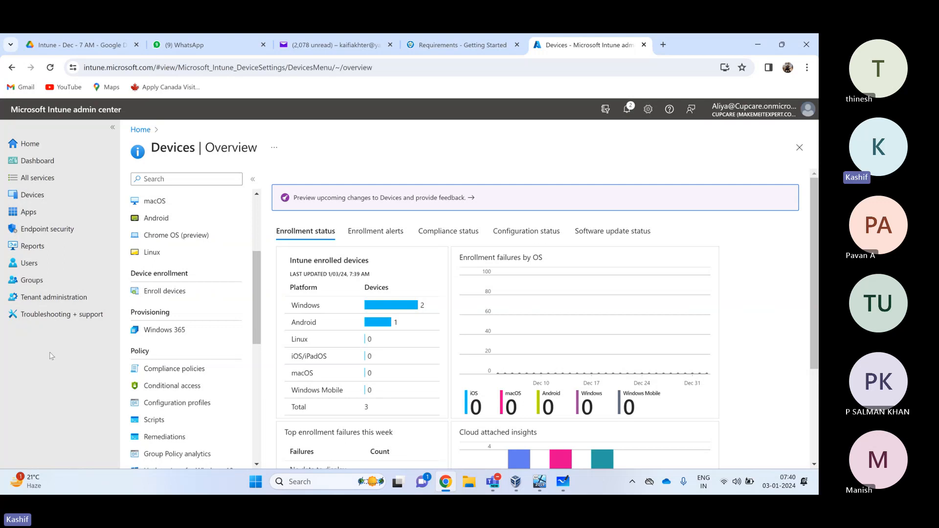
scroll(199, 455, "down", 1)
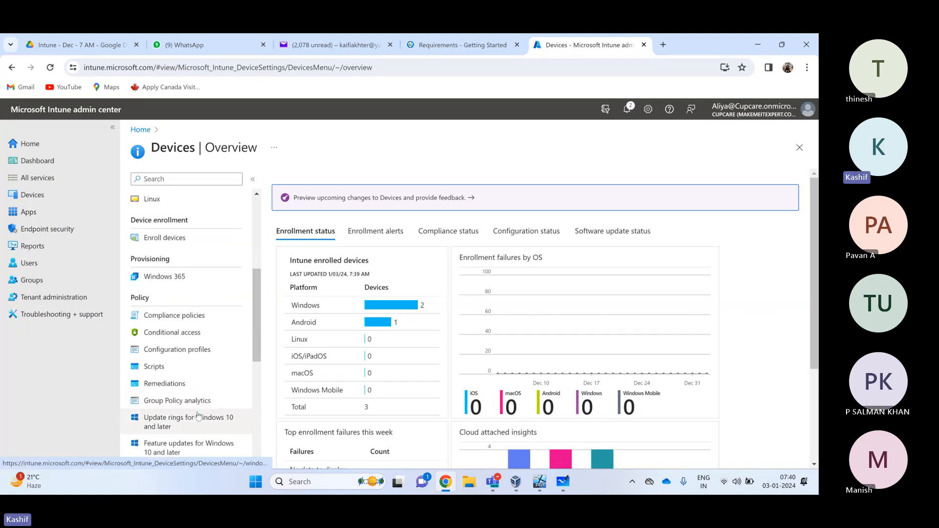
left_click(204, 401)
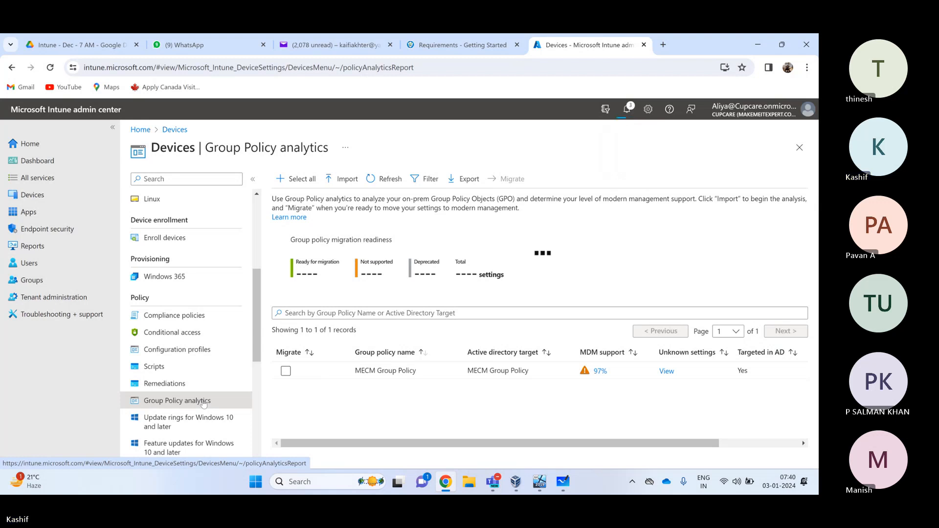
Delete the imported MECM Group Policy entry from Group Policy analytics and confirm the deletion
left_click(285, 372)
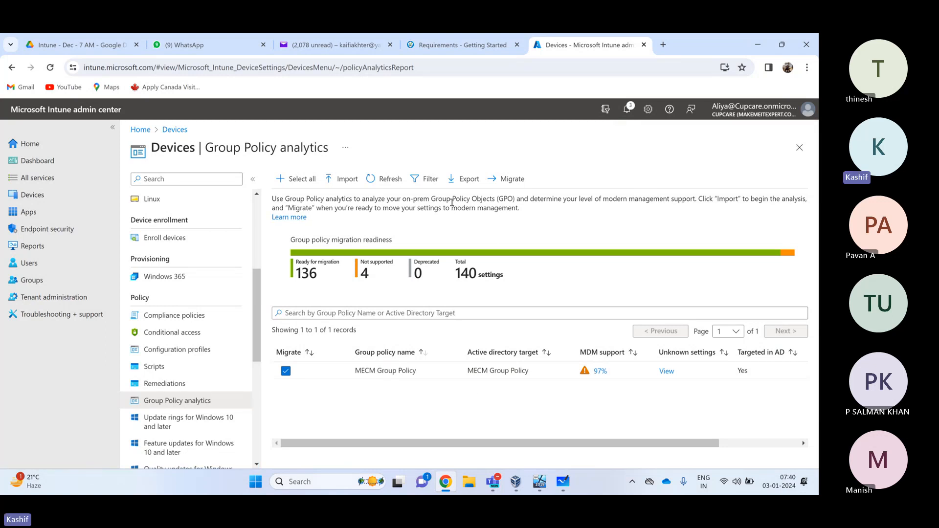
left_click_drag(472, 445, 563, 446)
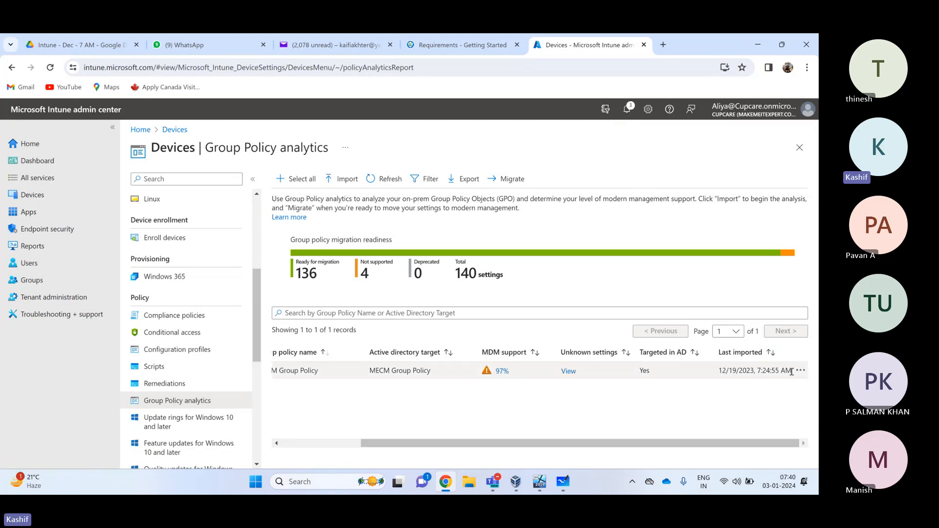
left_click(801, 370)
left_click(755, 377)
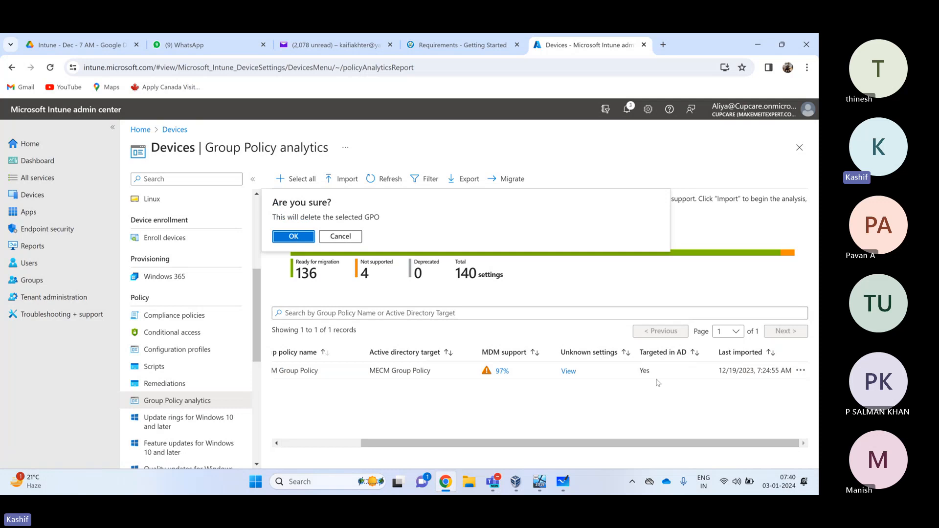
left_click(294, 236)
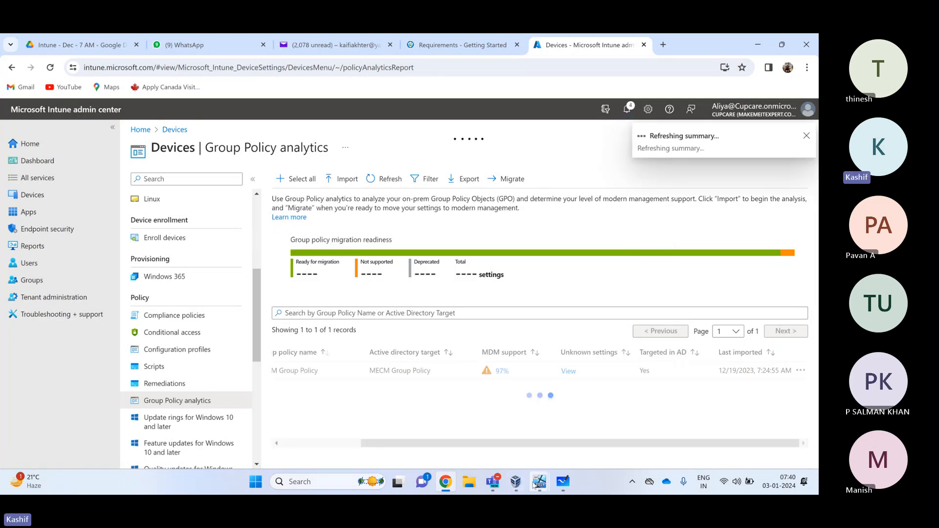
Switch to the Domain virtual machine, search for "group" and open Group Policy Management
mouse_move(534, 484)
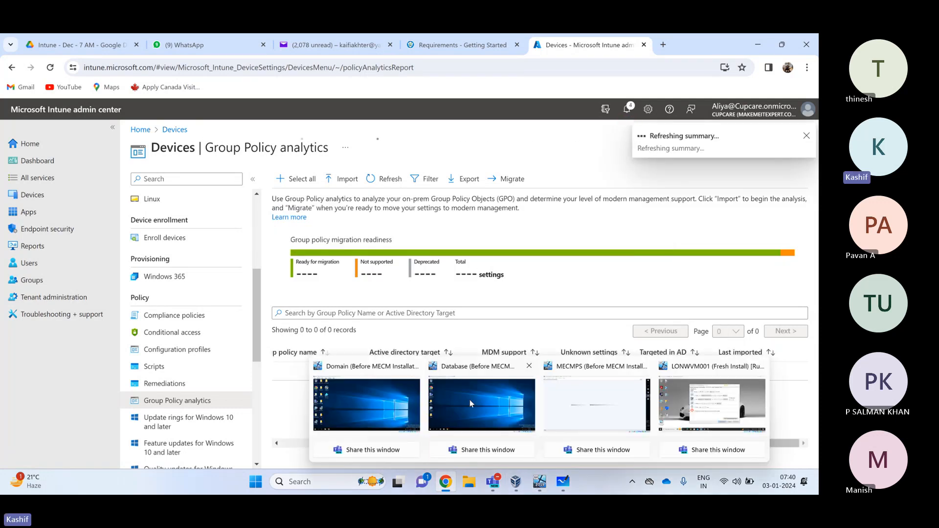
left_click(409, 397)
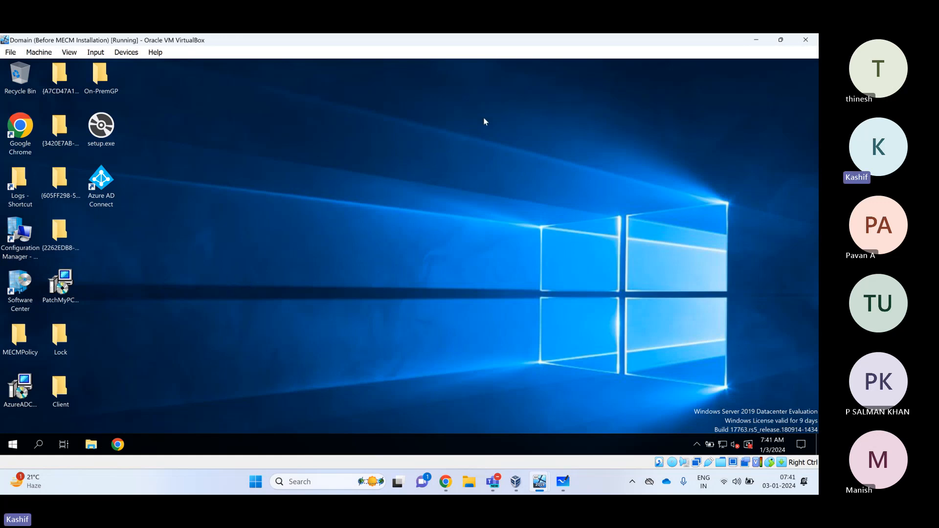
left_click_drag(311, 96, 636, 276)
left_click_drag(327, 121, 543, 209)
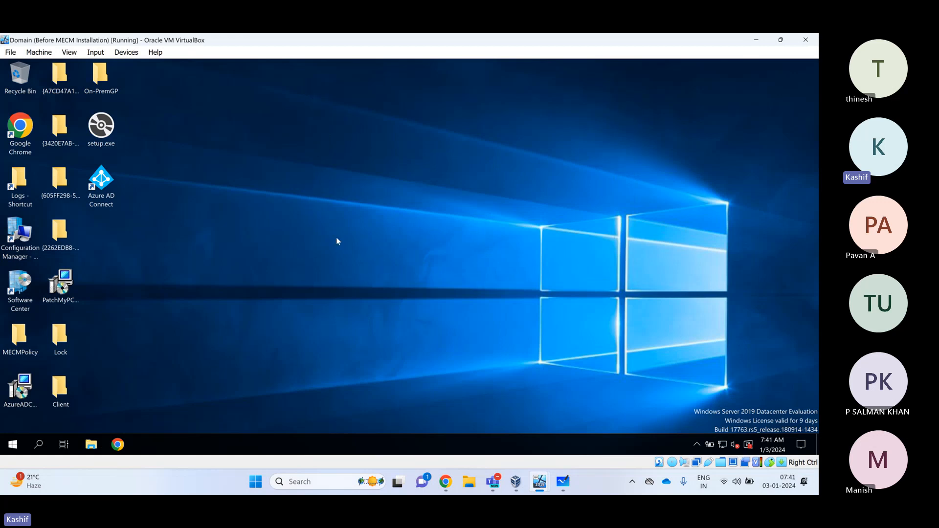
left_click(39, 445)
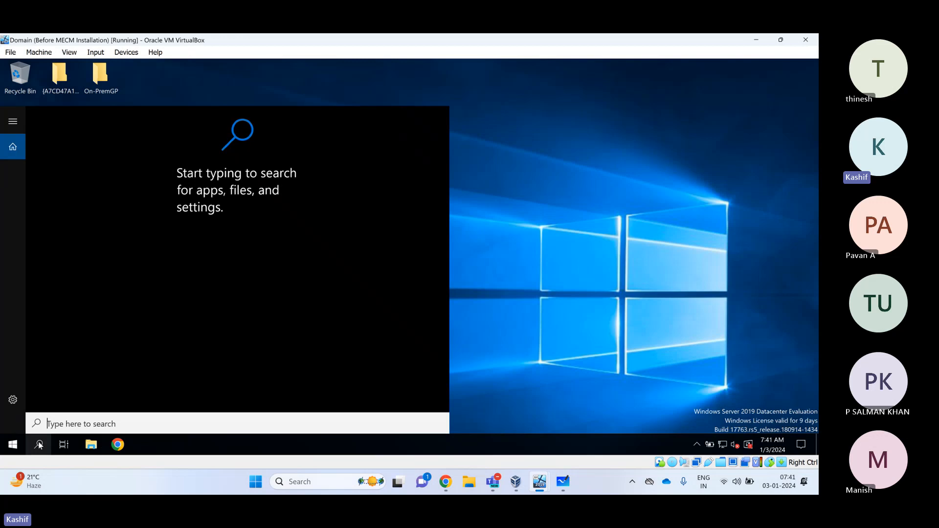
type("group")
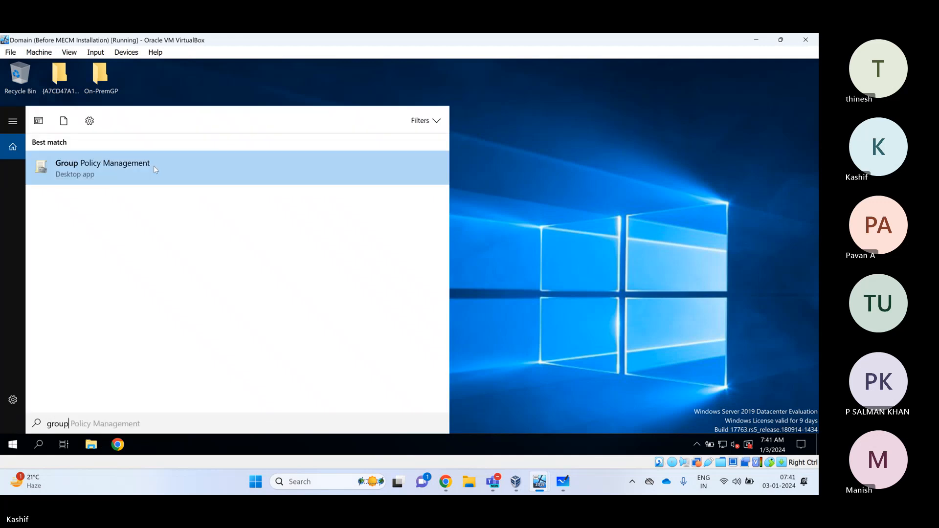
left_click(155, 167)
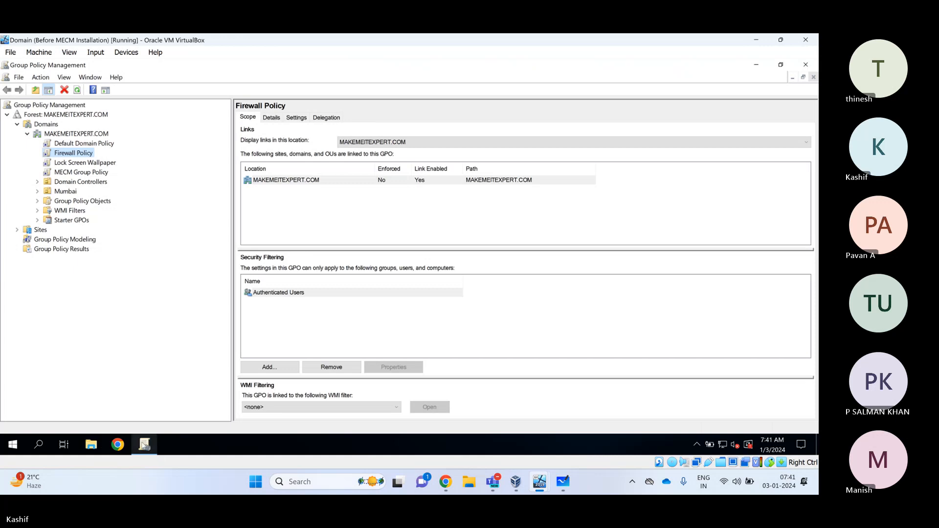
Back up the MECM Group Policy object from Group Policy Objects to the Z:\Intune Training Videos folder
left_click(64, 201)
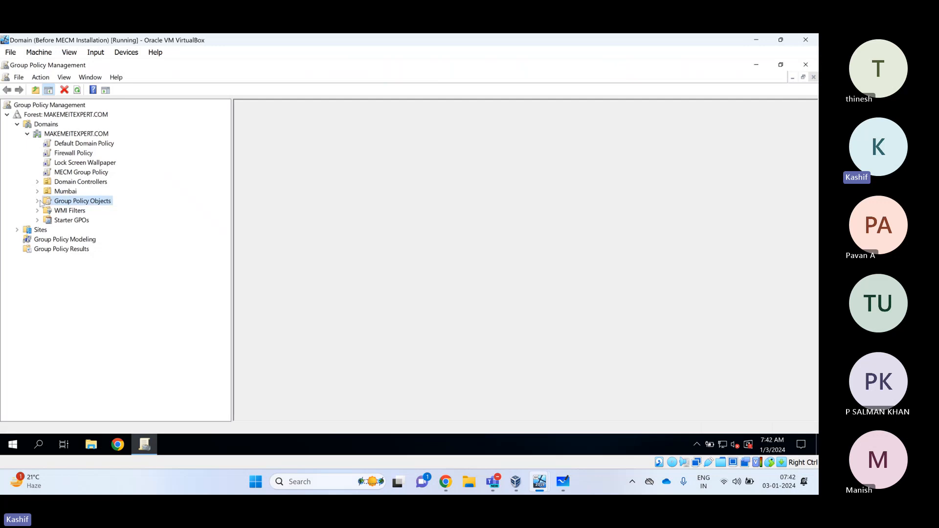
left_click(39, 202)
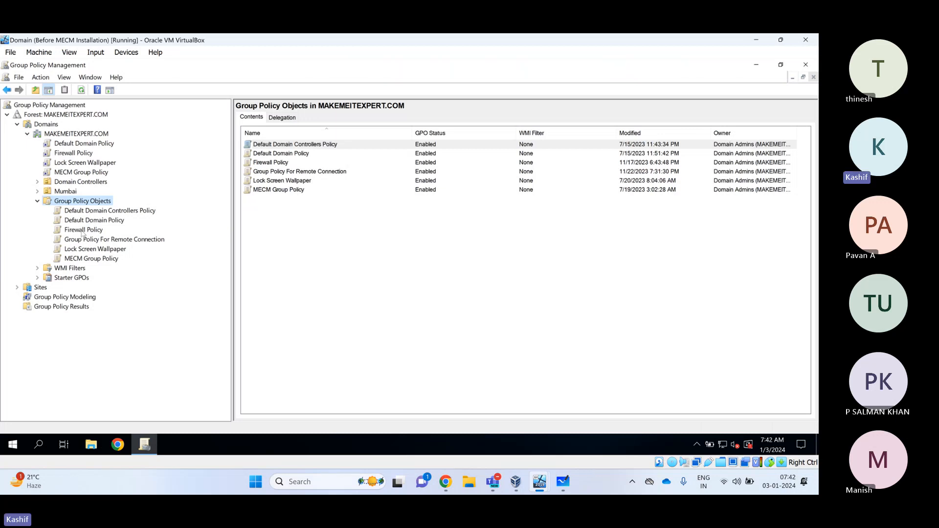
left_click(81, 261)
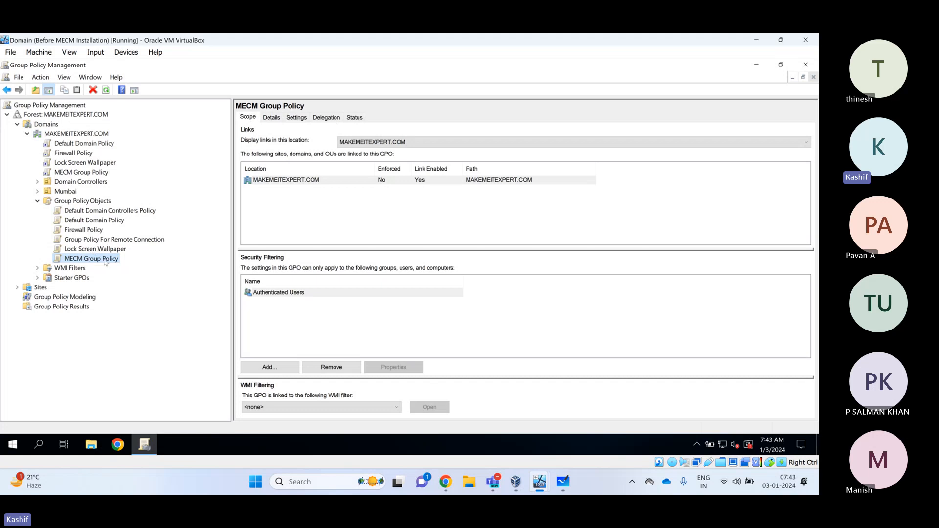
right_click(95, 261)
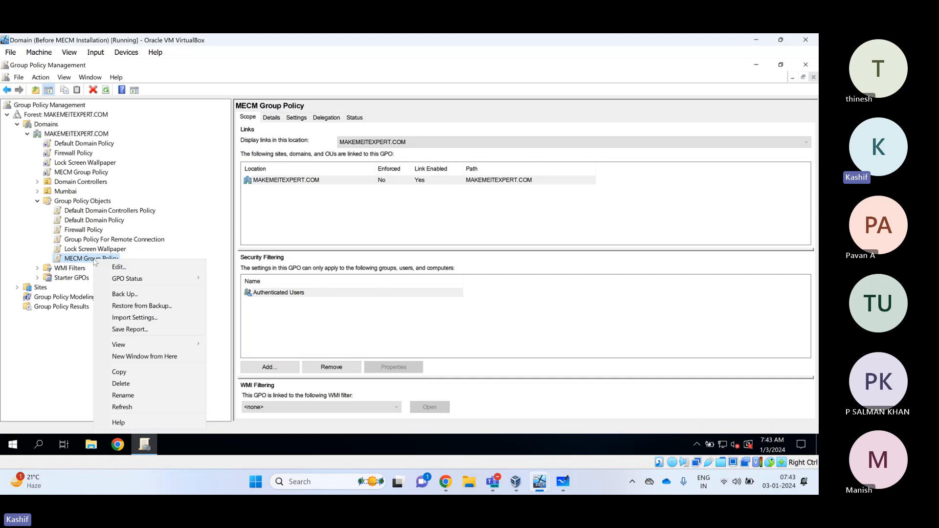
left_click(141, 295)
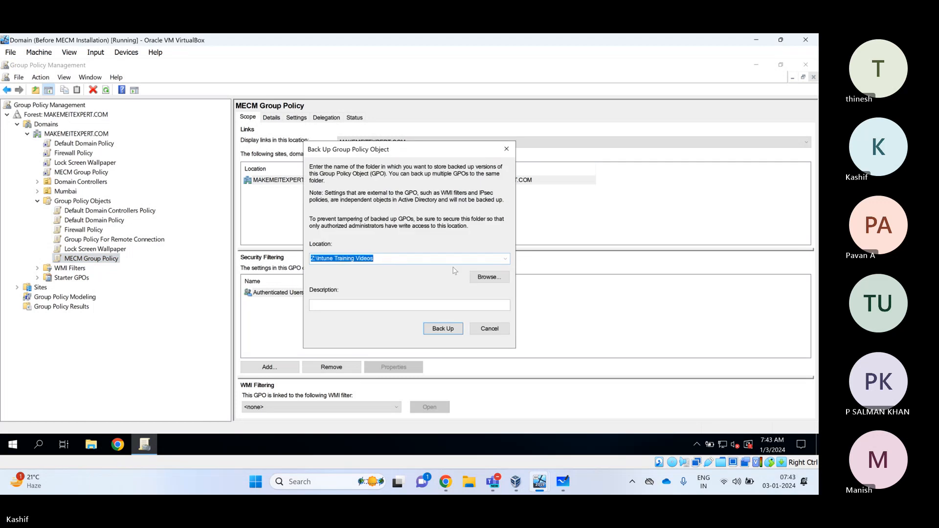
left_click(487, 278)
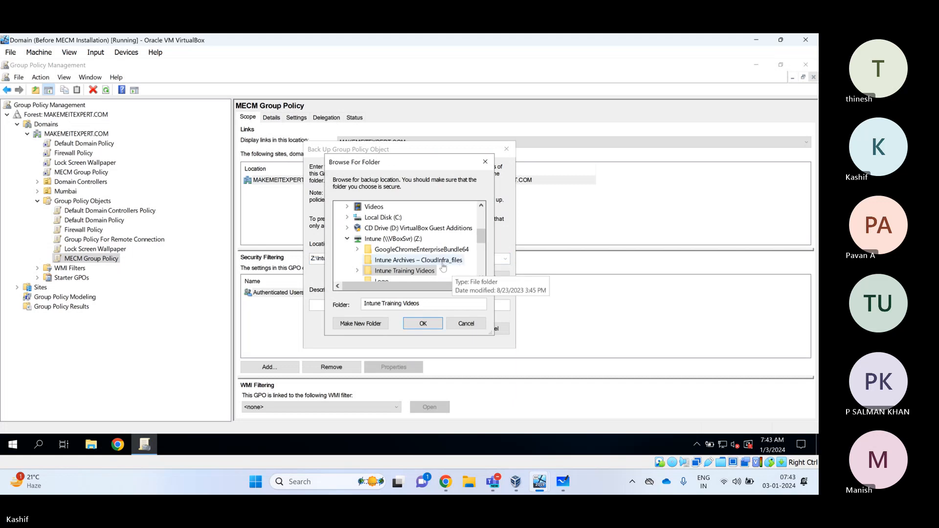
scroll(444, 266, "down", 1)
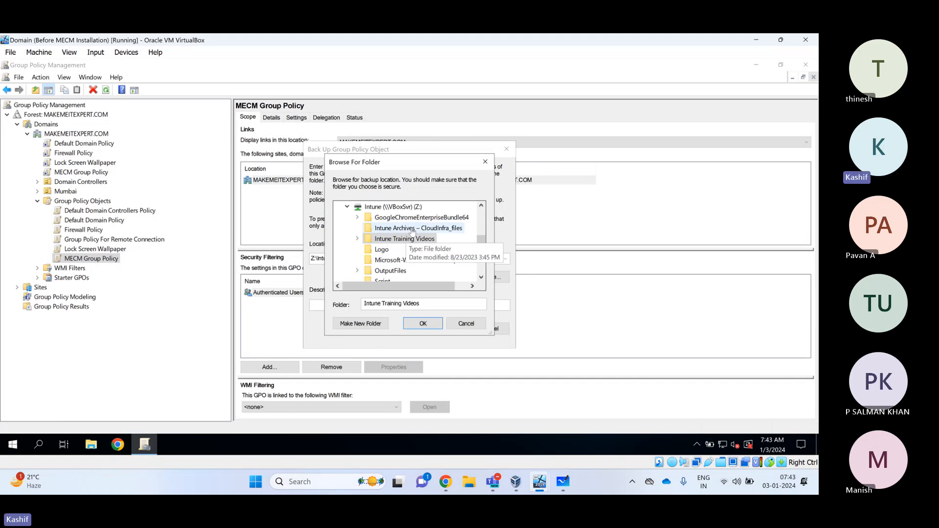
scroll(412, 231, "down", 1)
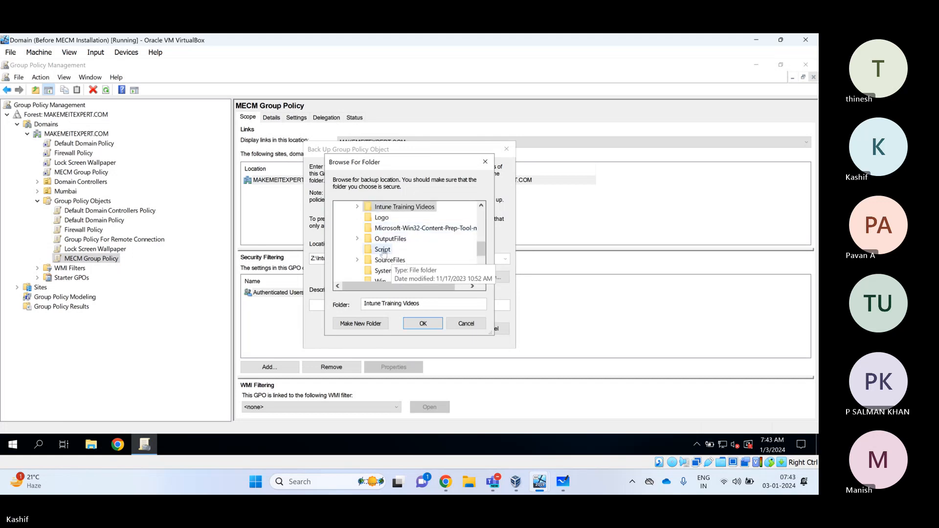
scroll(391, 256, "down", 1)
scroll(387, 258, "up", 3)
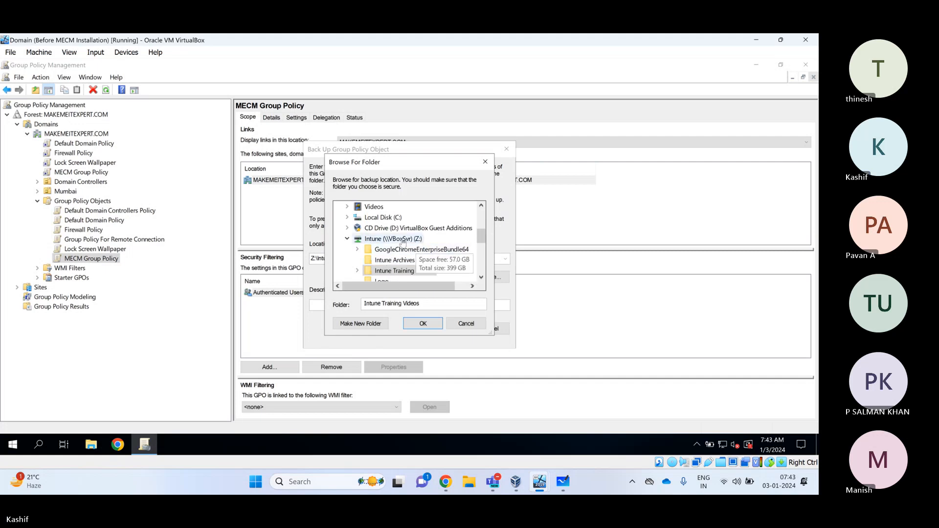
scroll(403, 241, "down", 2)
left_click(426, 325)
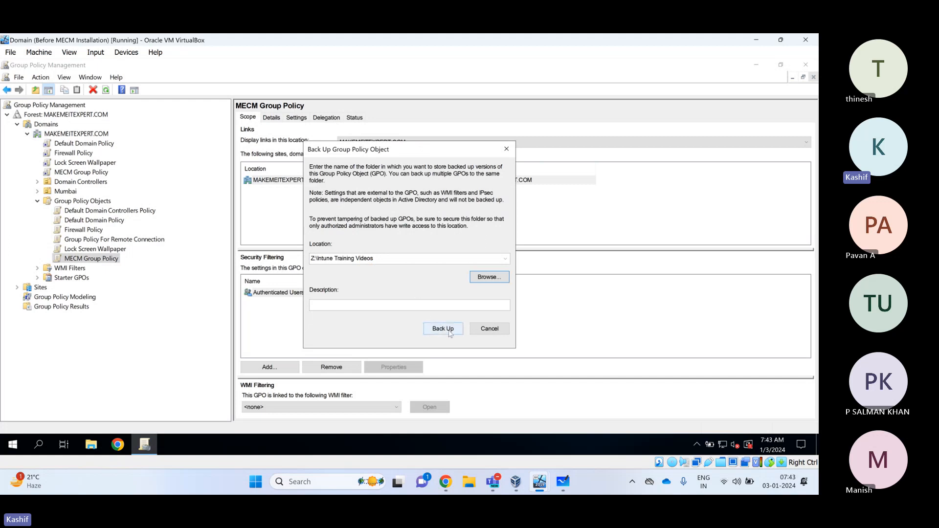
left_click(449, 332)
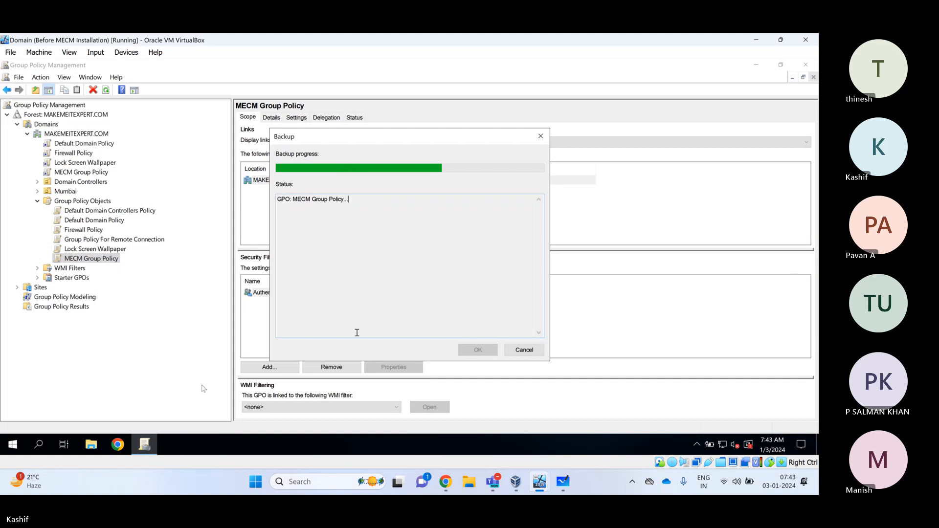
Open the Intune Training Videos folder on the Z: drive, widen the Name column and sort by date modified to locate the new backup folder
left_click(91, 447)
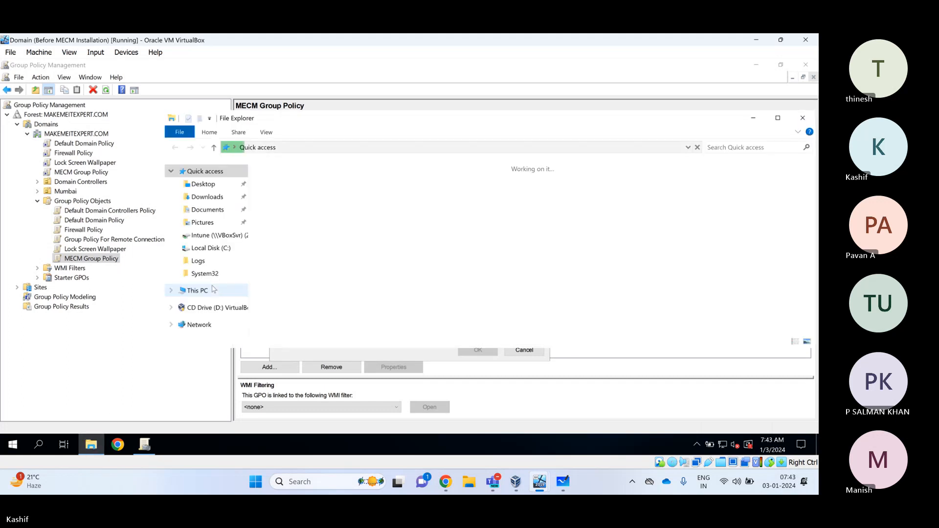
left_click(236, 237)
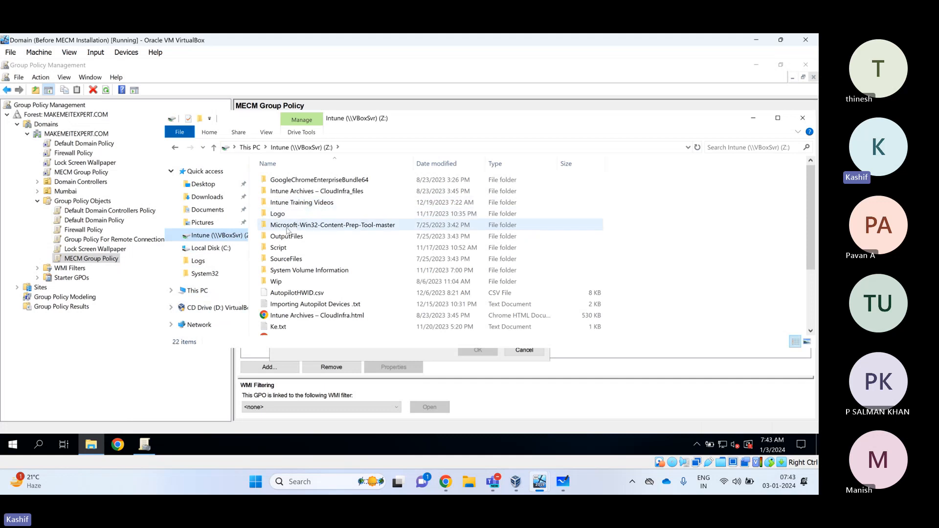
double_click(308, 204)
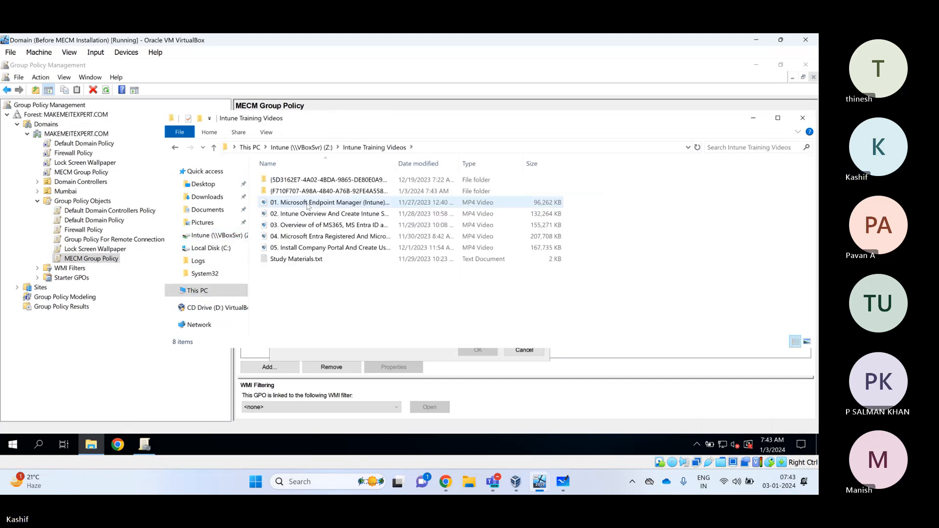
left_click_drag(397, 161, 469, 175)
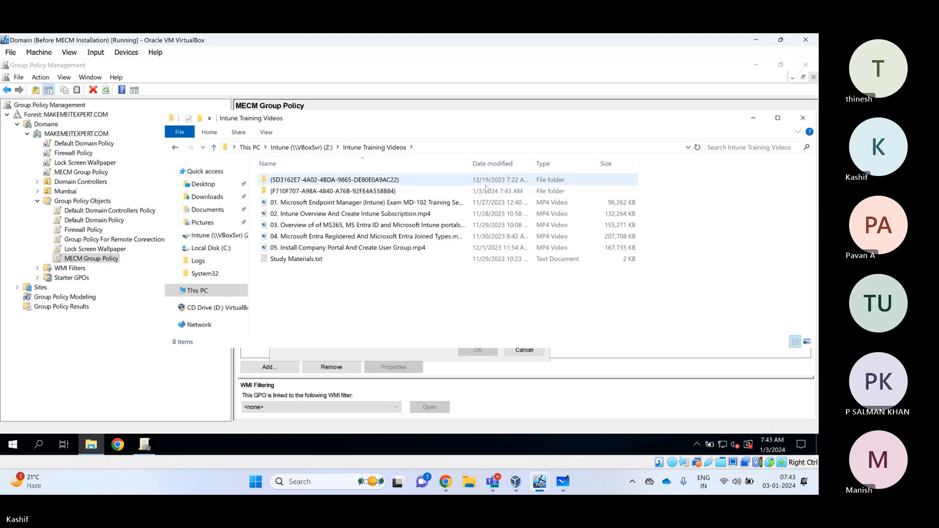
left_click(449, 192)
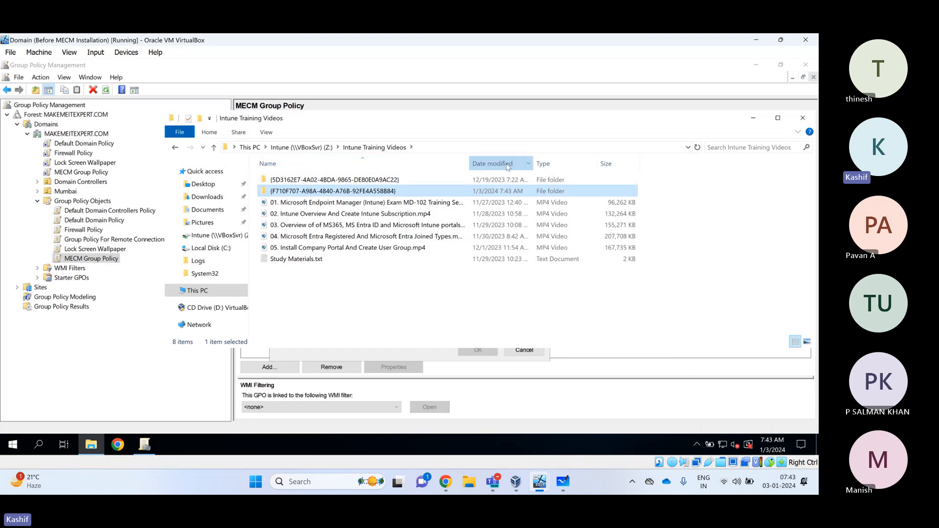
left_click(495, 164)
left_click(495, 164)
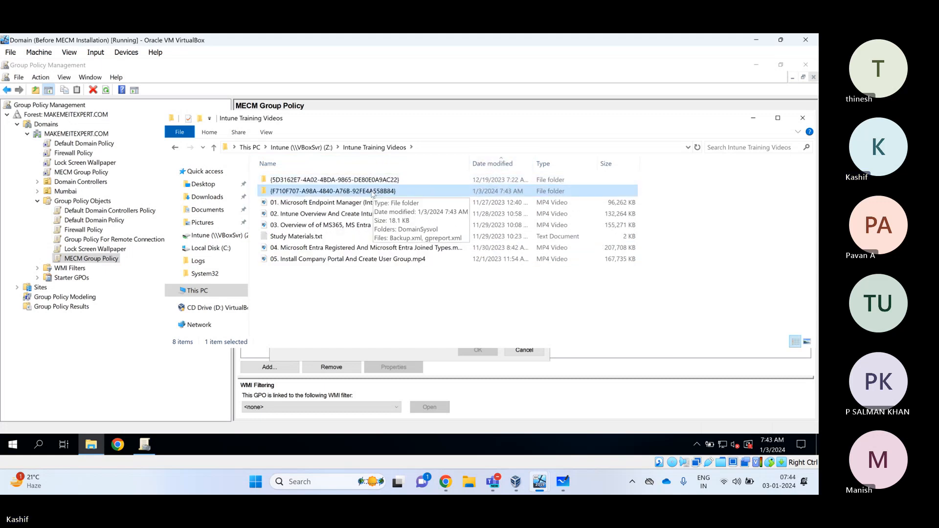
Close the completed GPO backup dialog and check the new backup folder's full modification date in Intune Training Videos
left_click(410, 357)
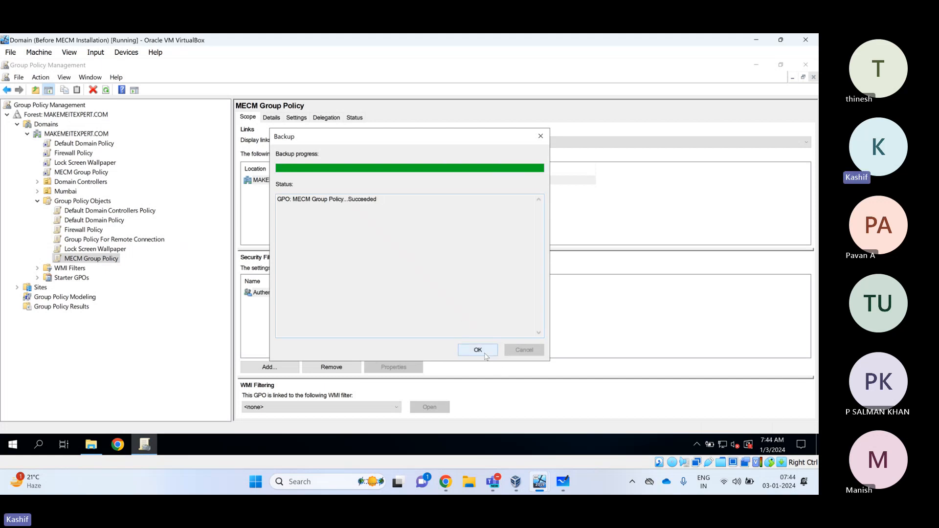
left_click(485, 353)
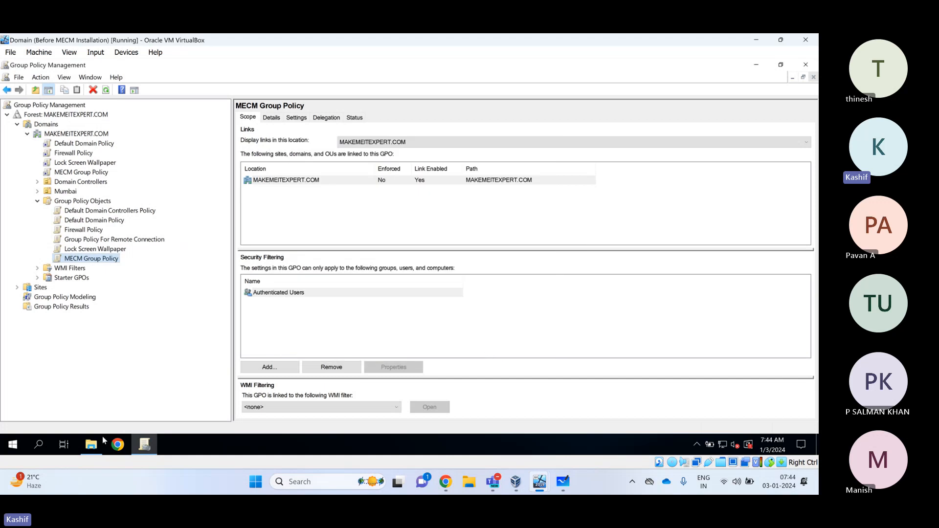
left_click(95, 443)
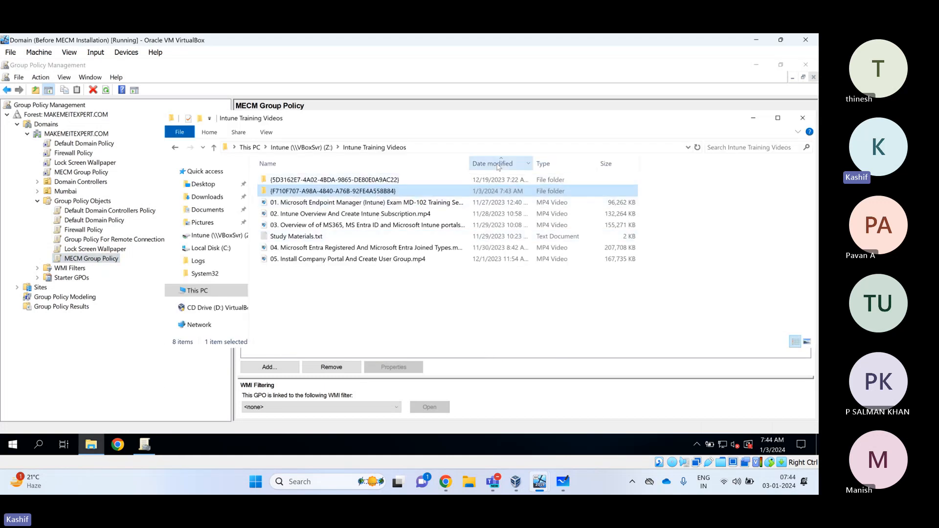
left_click(498, 167)
left_click(498, 167)
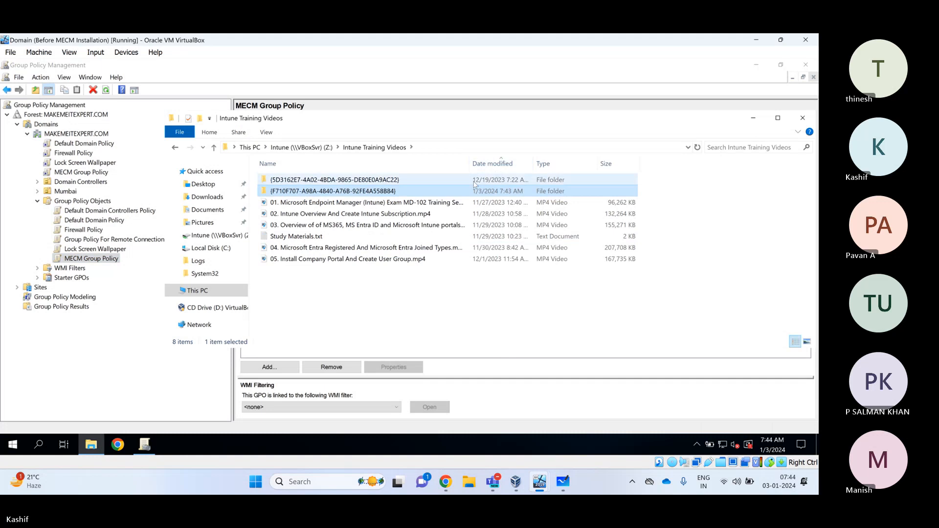
left_click(416, 285)
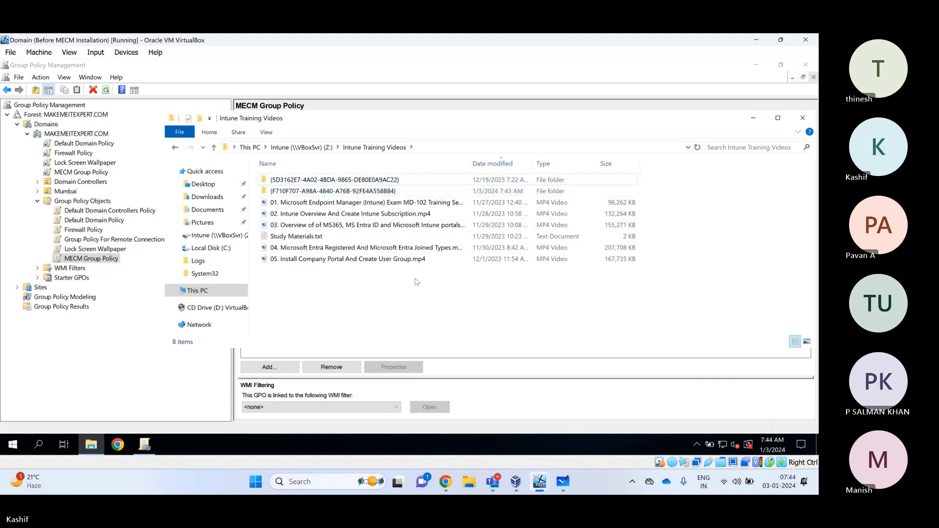
left_click(388, 191)
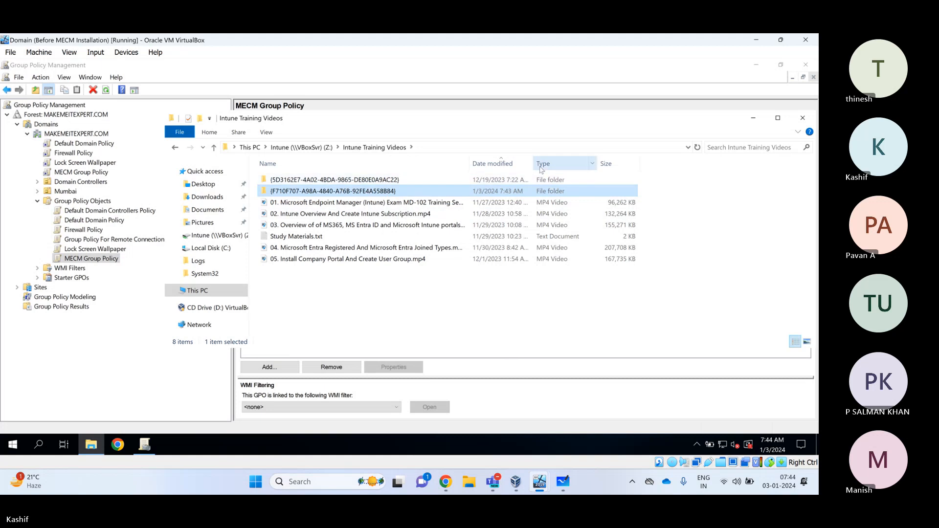
left_click_drag(533, 163, 577, 163)
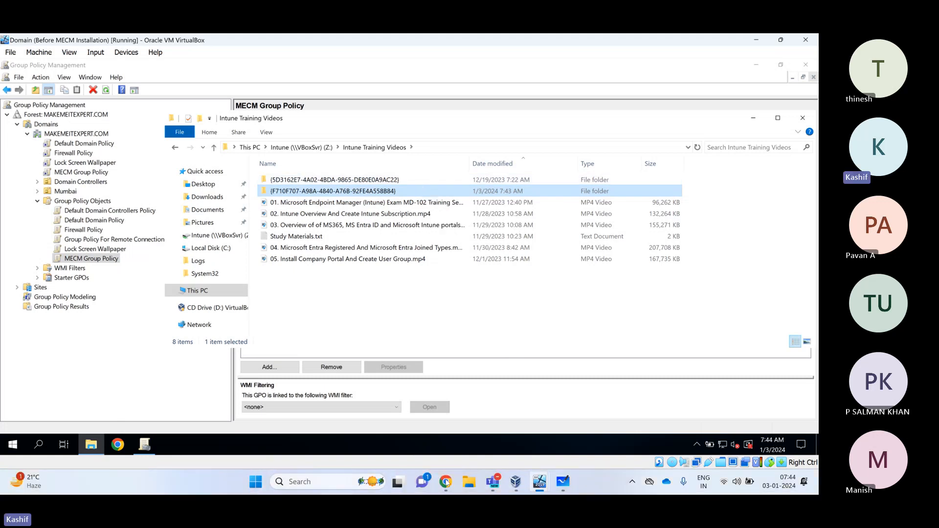
Switch to the Intune admin center in Chrome, open Group Policy analytics under Devices and start a Group Policy Object import
left_click(447, 483)
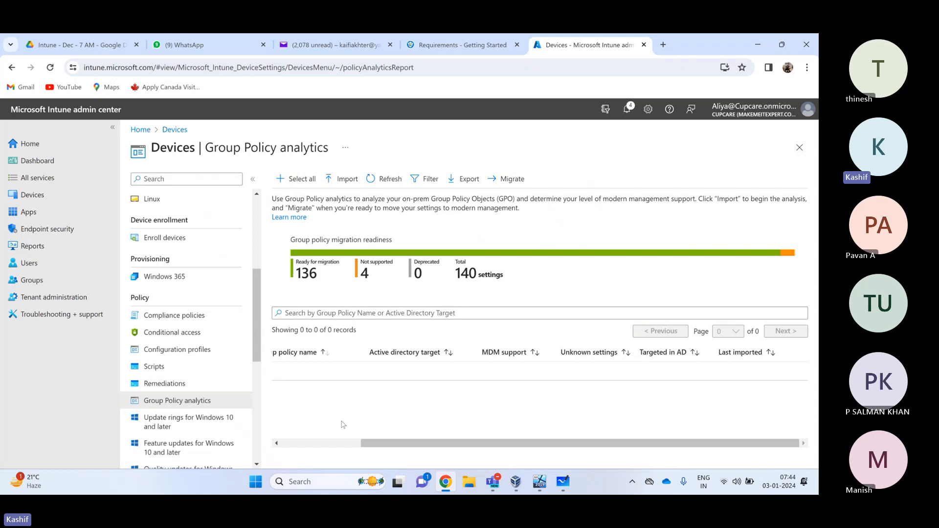
left_click(27, 196)
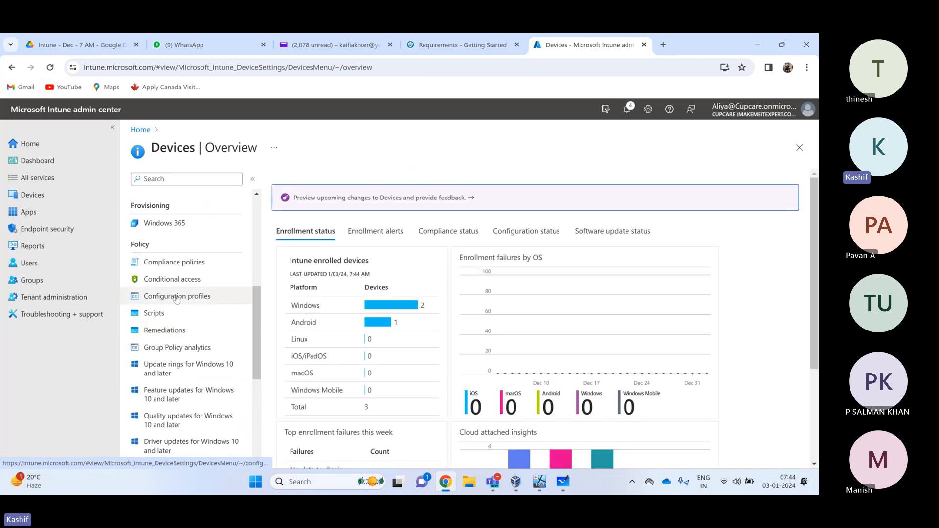
left_click(186, 348)
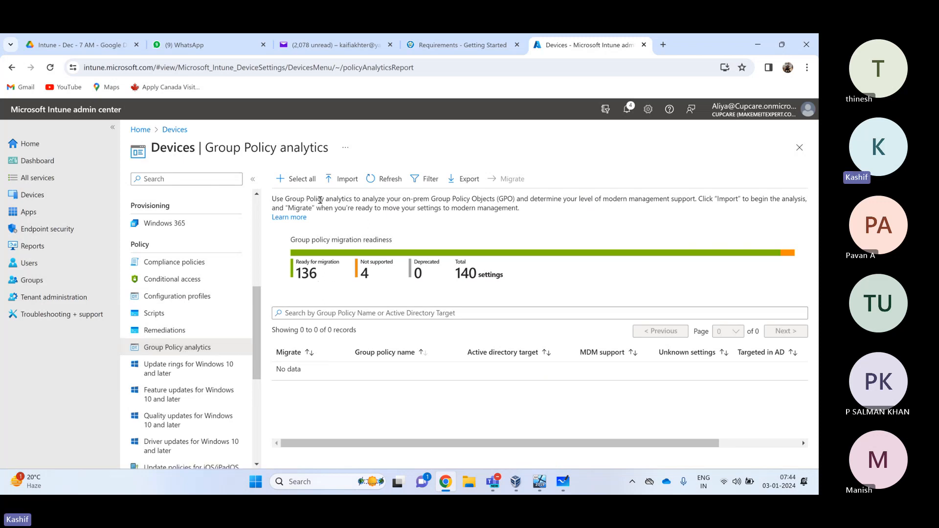
left_click(344, 179)
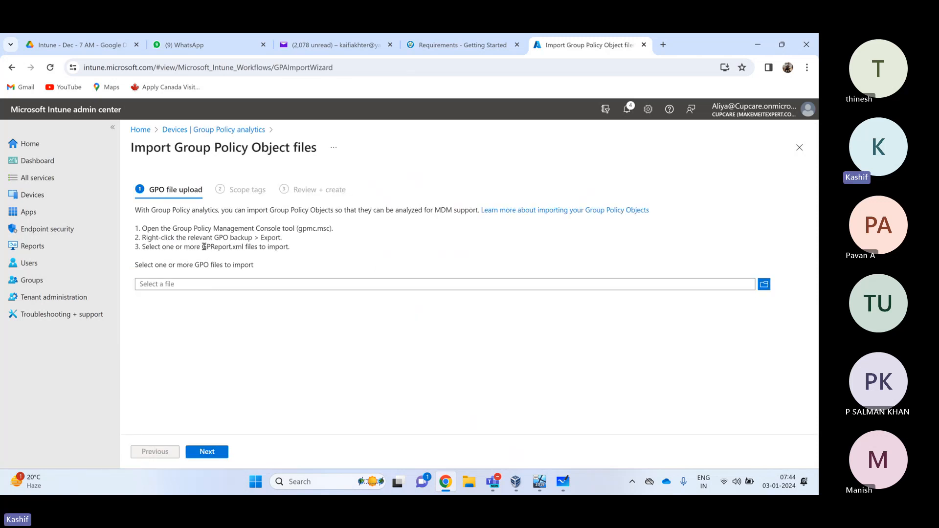
left_click_drag(204, 247, 243, 247)
Choose gpreport.xml from the {F710F707-A98A-4840-A76B-92FE4A558B84} folder in D:\Intune\Intune Training Videos as the GPO file to import
left_click(764, 287)
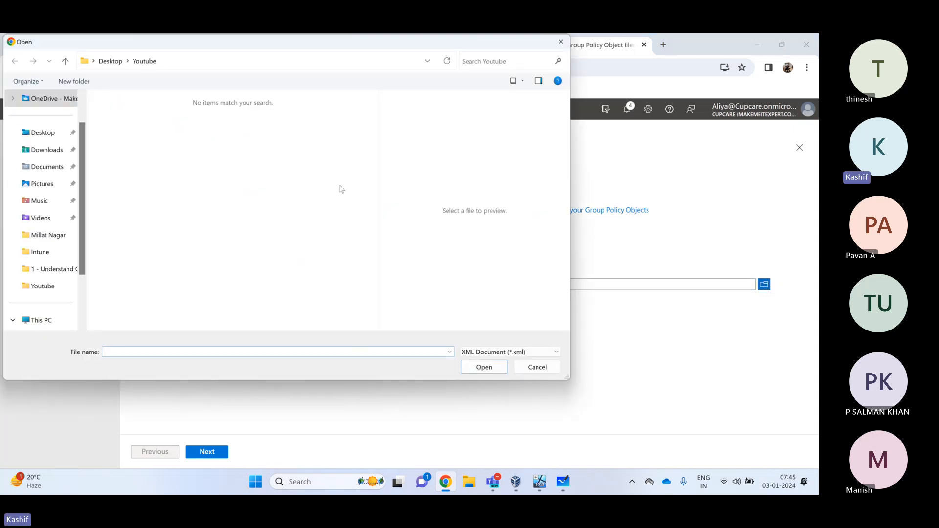
scroll(46, 252, "down", 2)
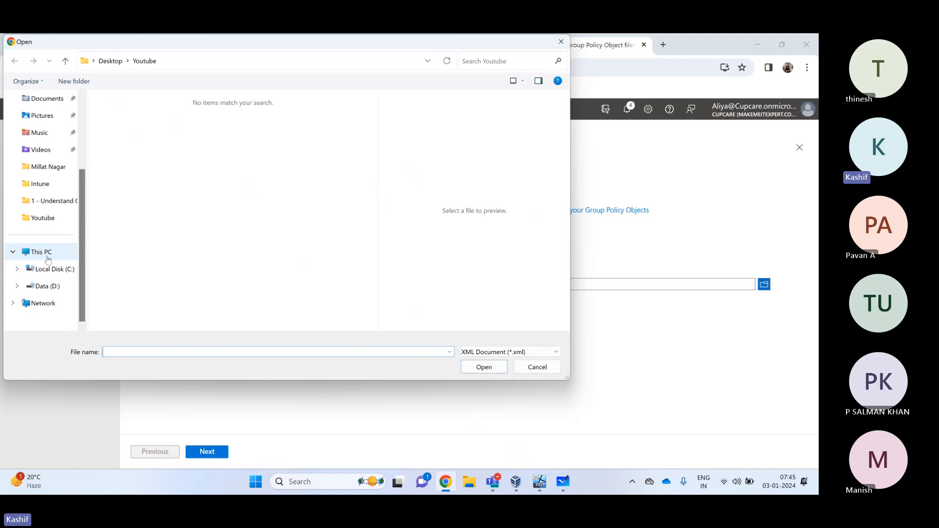
left_click(58, 282)
scroll(193, 161, "down", 1)
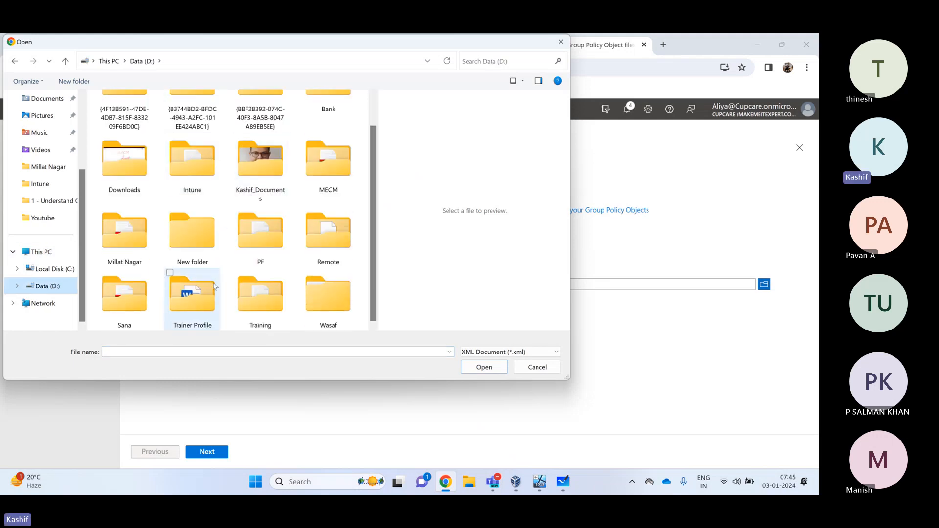
scroll(282, 284, "up", 1)
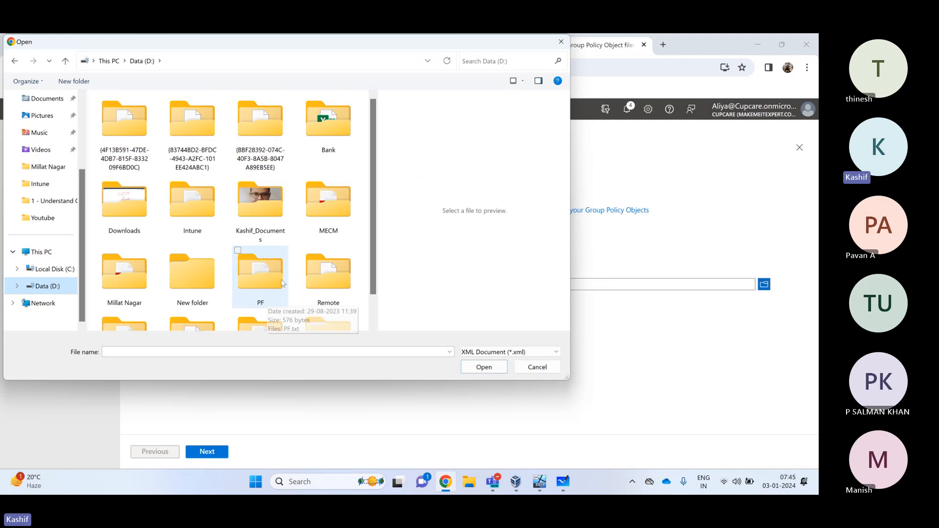
left_click(191, 214)
double_click(191, 213)
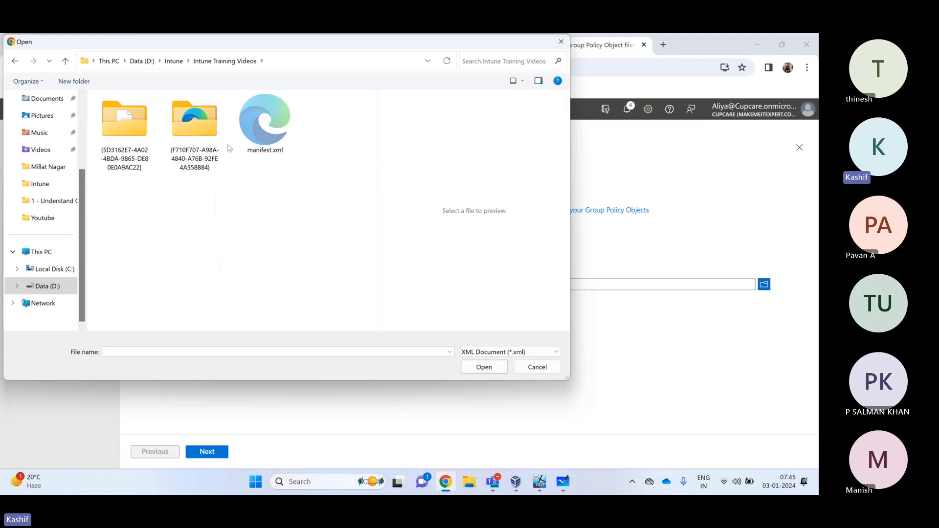
left_click(205, 139)
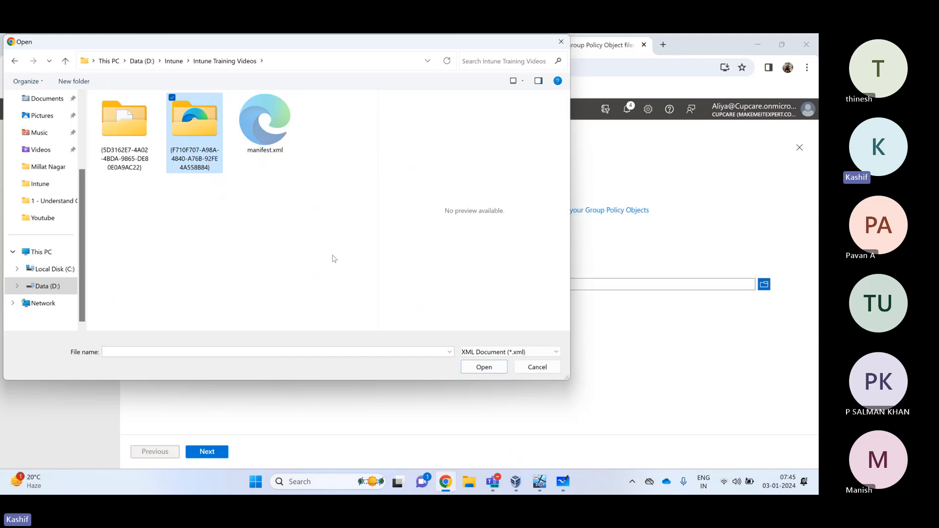
double_click(200, 122)
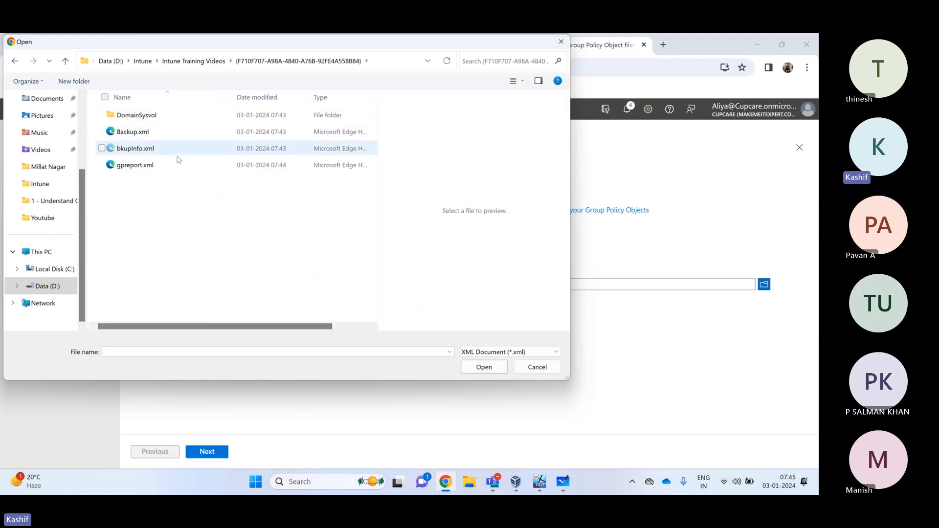
left_click(120, 165)
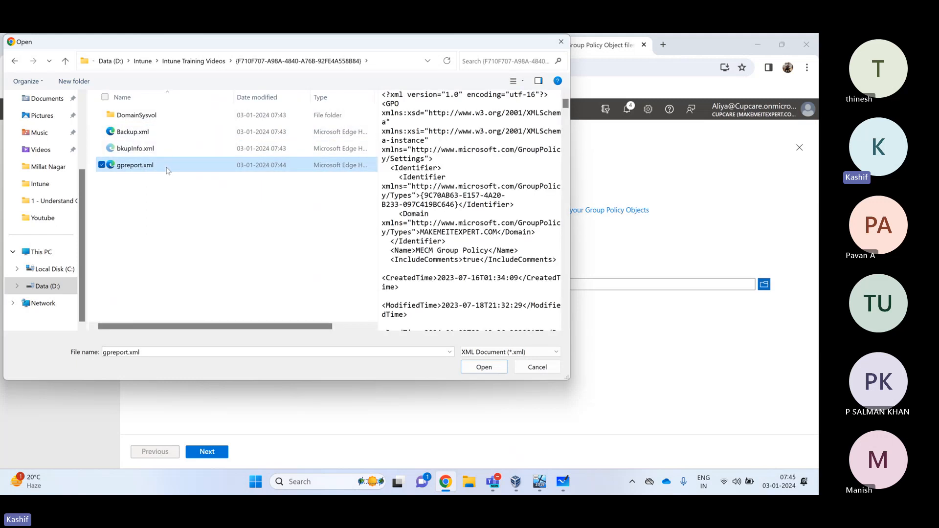
left_click(481, 367)
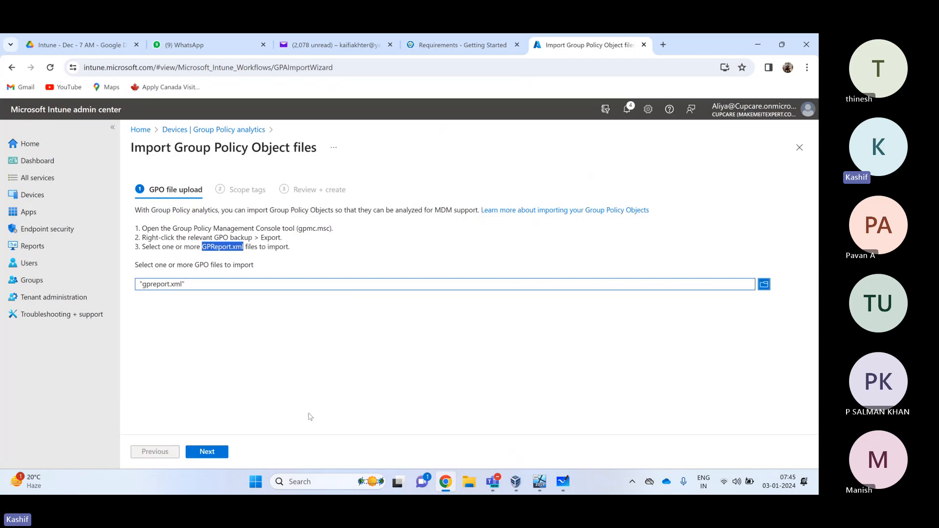
Keep the Default scope tag and create the import of gpreport.xml
left_click(210, 452)
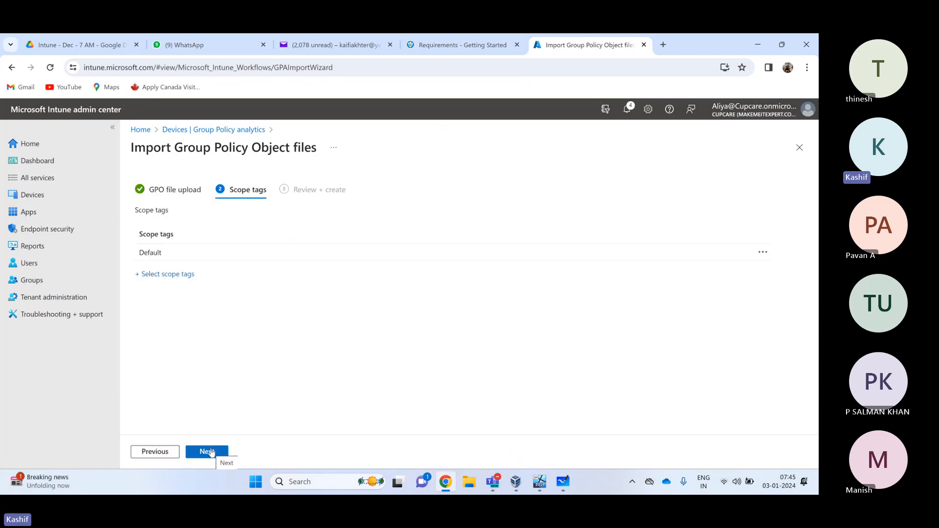
left_click(210, 452)
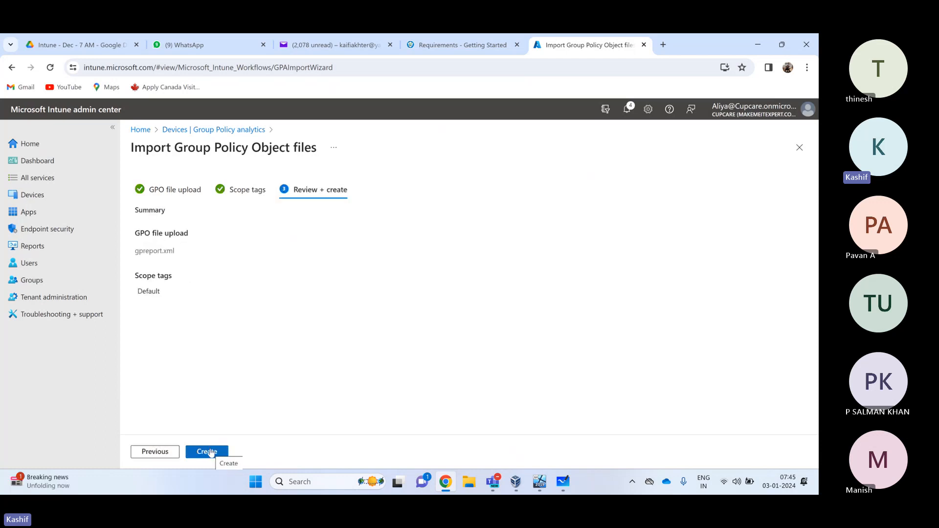
left_click(211, 452)
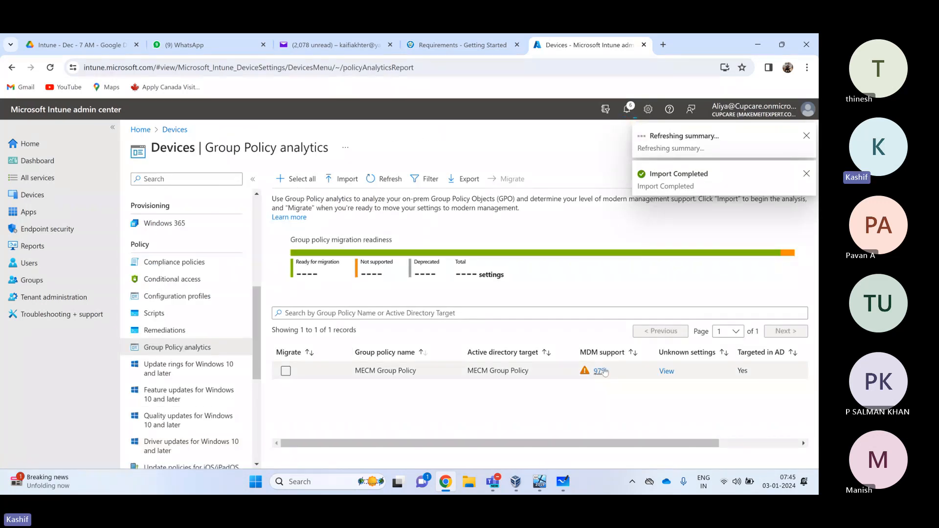
Examine the imported MECM Group Policy's MDM support and open its per-setting details to review the MDM enrollment settings
left_click_drag(586, 355, 625, 353)
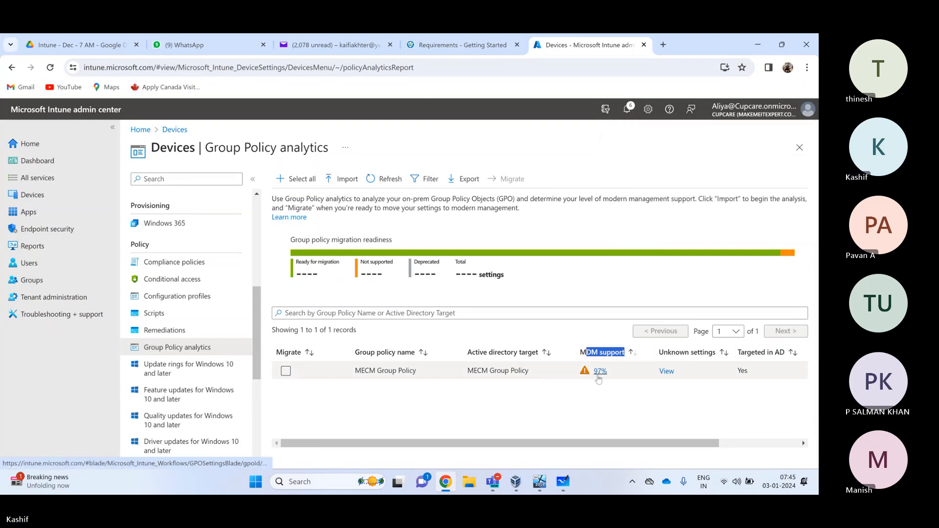
left_click(317, 375)
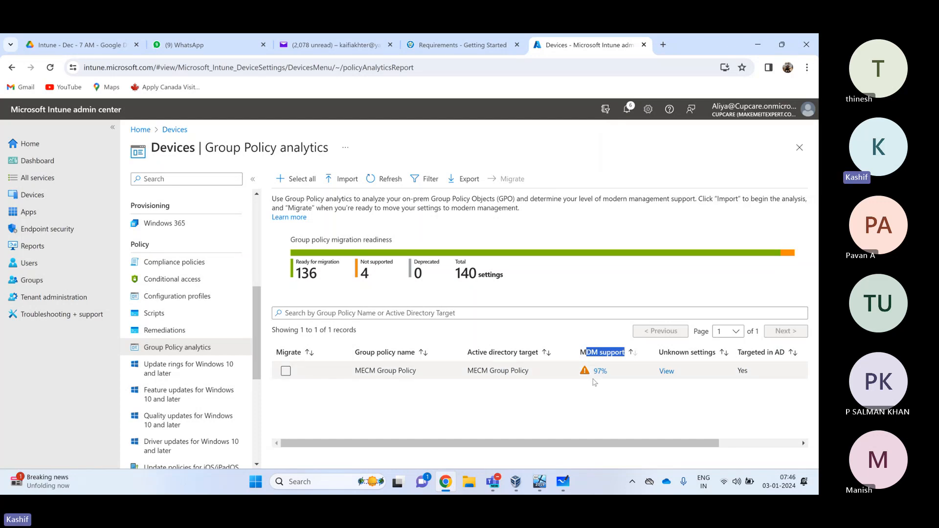
left_click(585, 389)
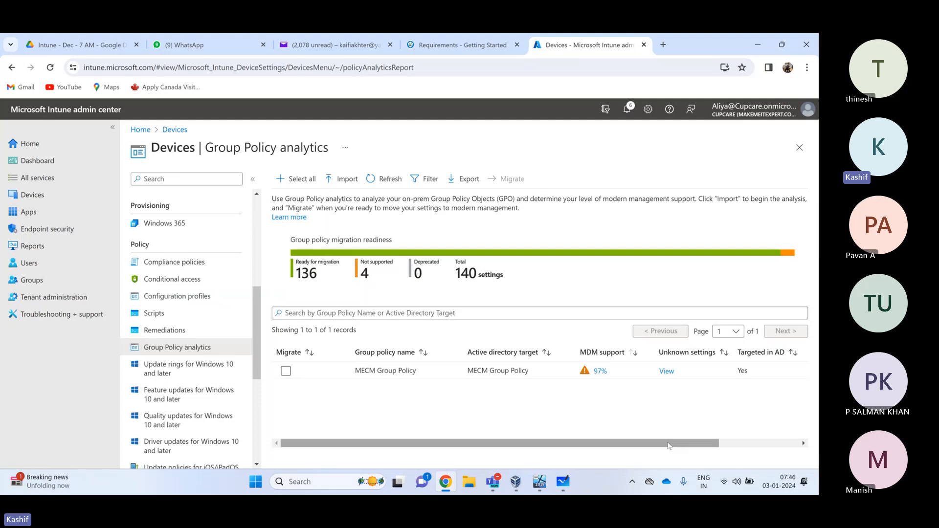
left_click_drag(669, 446, 582, 437)
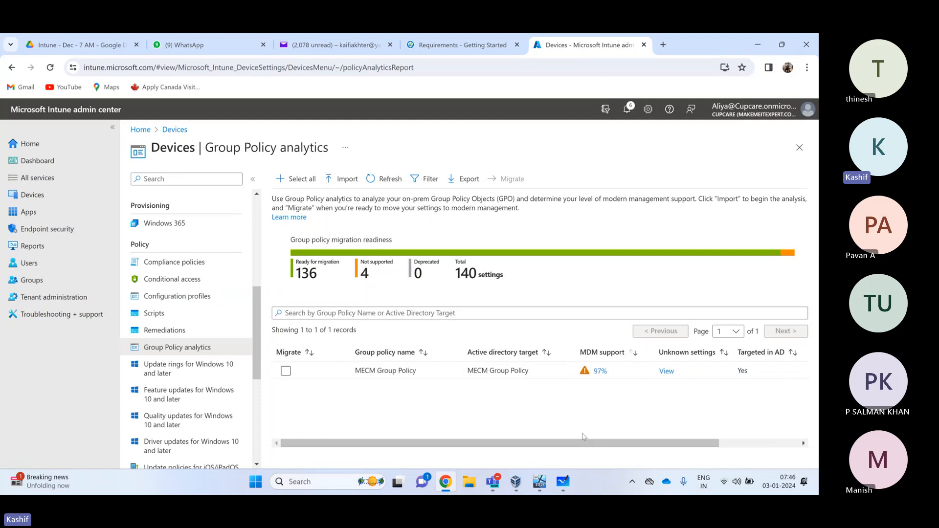
left_click(599, 373)
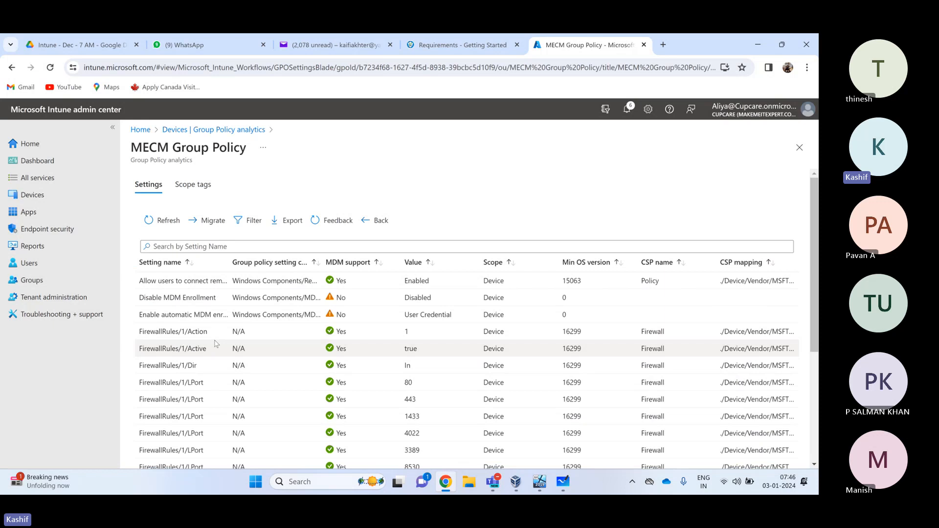
left_click_drag(152, 297, 463, 318)
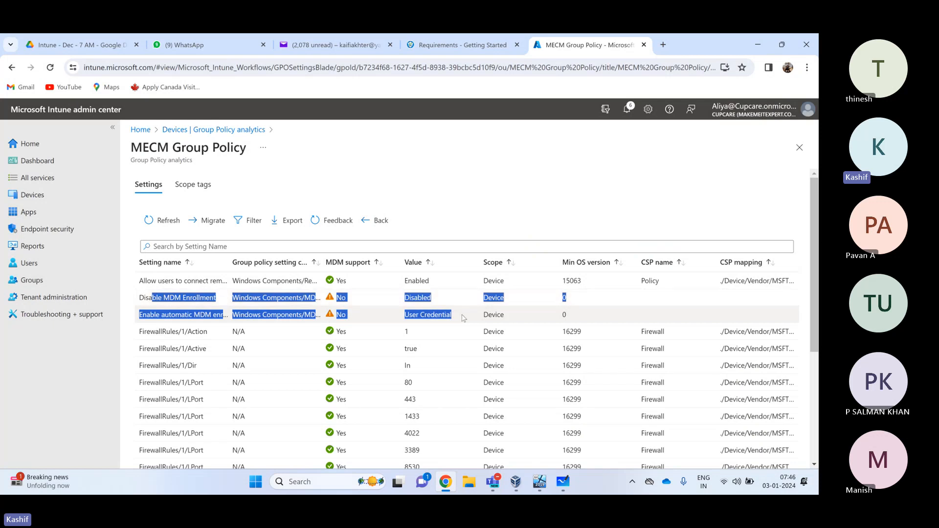
Examine the MDM support of the MECM Group Policy settings on the first page, comparing the firewall, remote connection and MDM enrollment settings
left_click_drag(337, 281, 357, 281)
left_click_drag(339, 331, 348, 332)
left_click_drag(336, 399, 352, 297)
scroll(357, 405, "down", 4)
scroll(348, 323, "up", 4)
left_click_drag(270, 281, 357, 282)
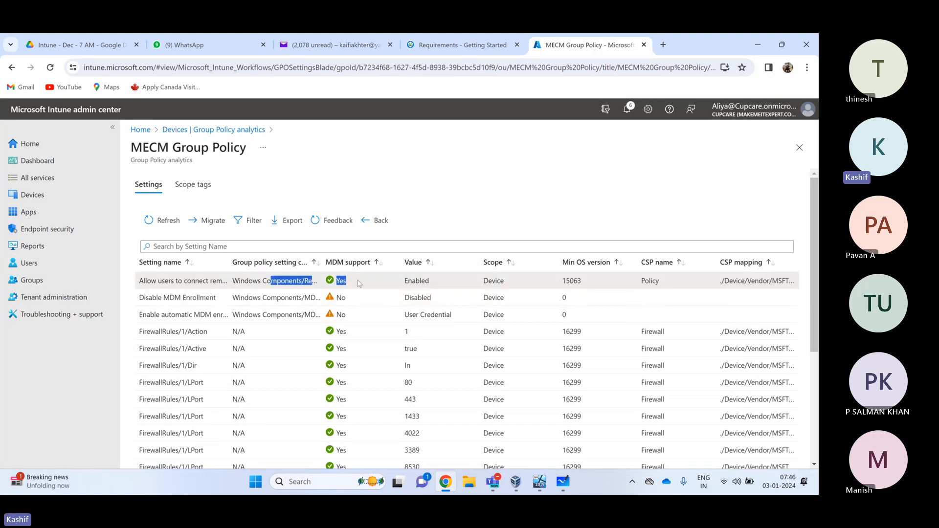
Page through the MECM Group Policy settings to page 8, checking the MDM support of the firewall rules
scroll(366, 297, "down", 5)
left_click(773, 439)
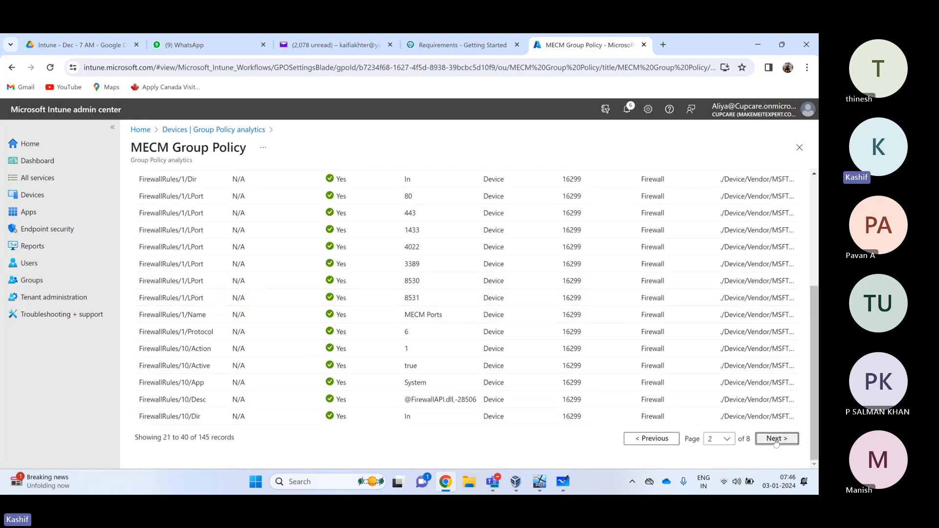
left_click(773, 438)
scroll(748, 433, "down", 5)
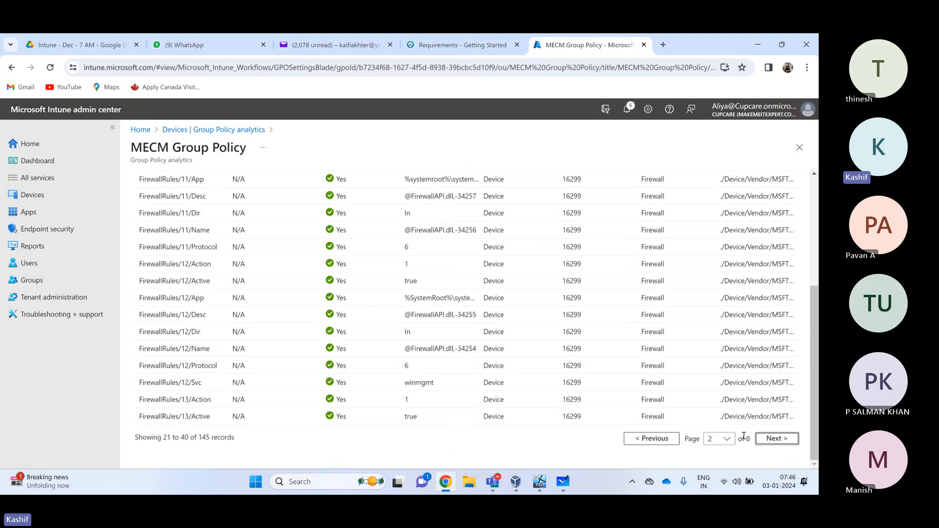
left_click(777, 438)
scroll(777, 440, "down", 5)
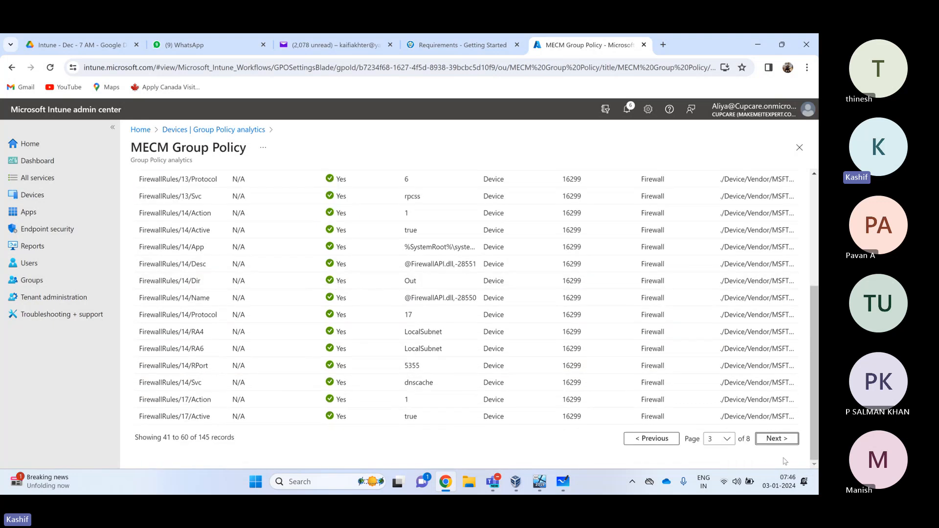
left_click(783, 437)
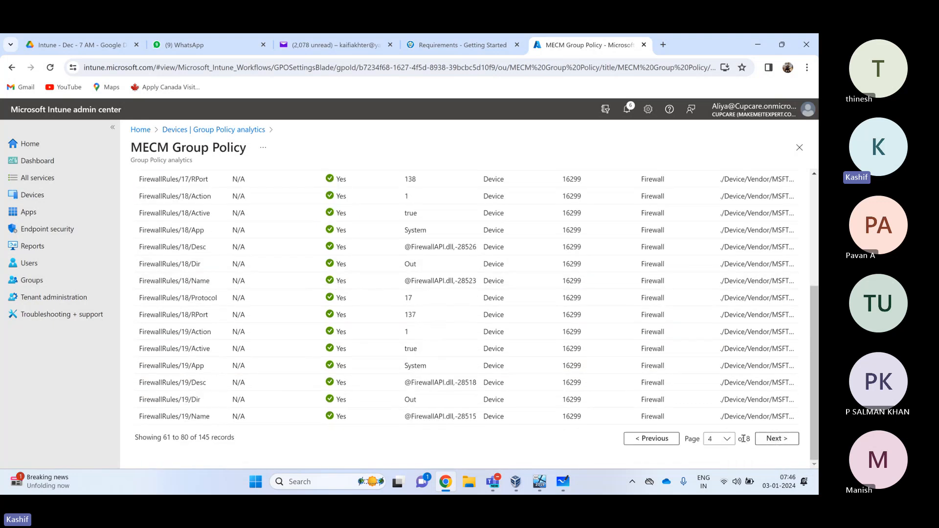
double_click(747, 438)
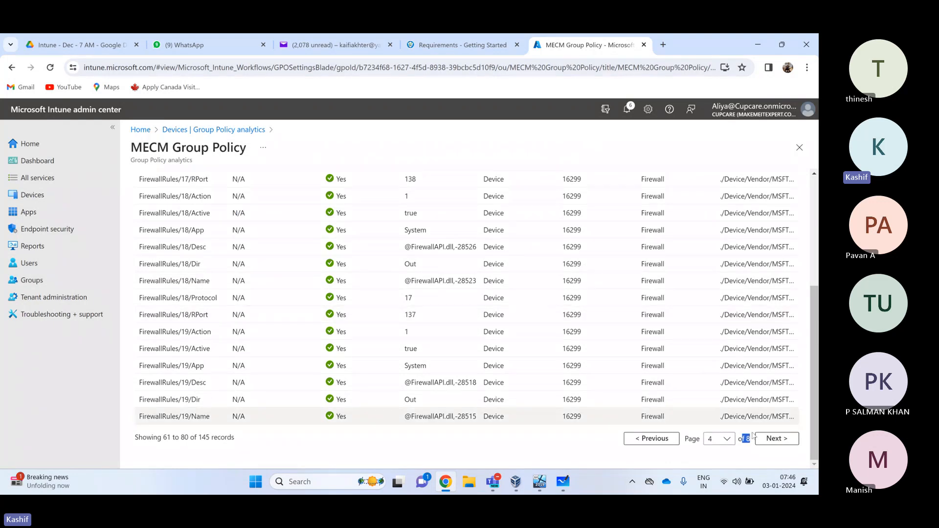
left_click(777, 438)
left_click(777, 438)
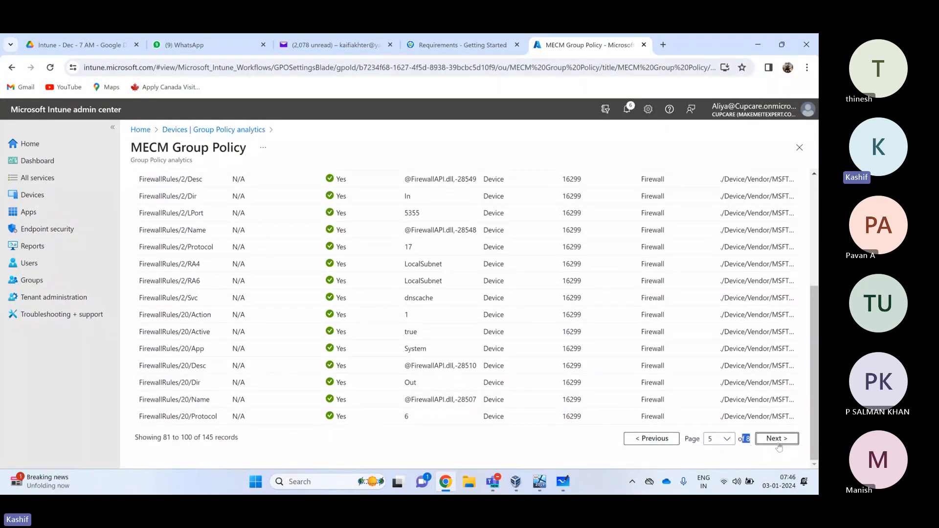
left_click(777, 438)
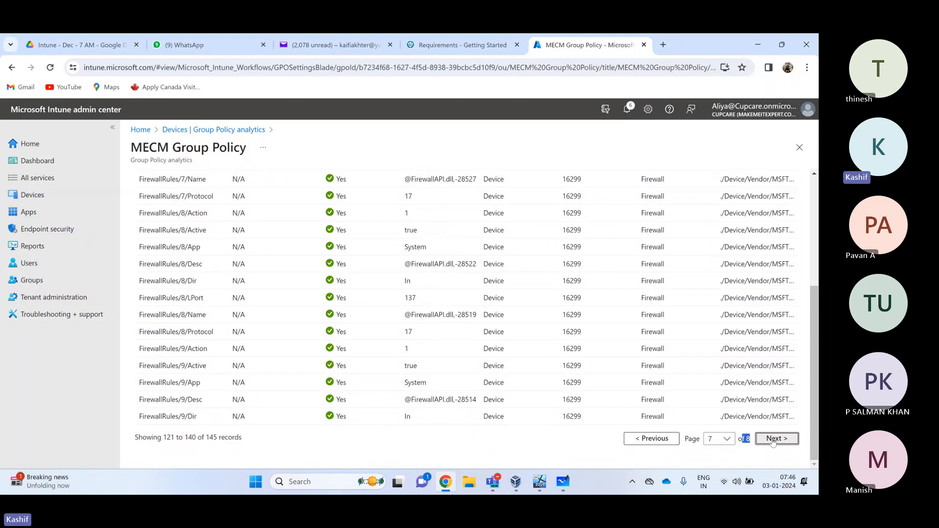
left_click(773, 439)
Widen the Setting name column and examine the full name and MDM support of the Register domain joined computers setting
left_click_drag(165, 332, 387, 338)
left_click(163, 333)
left_click_drag(162, 334, 211, 332)
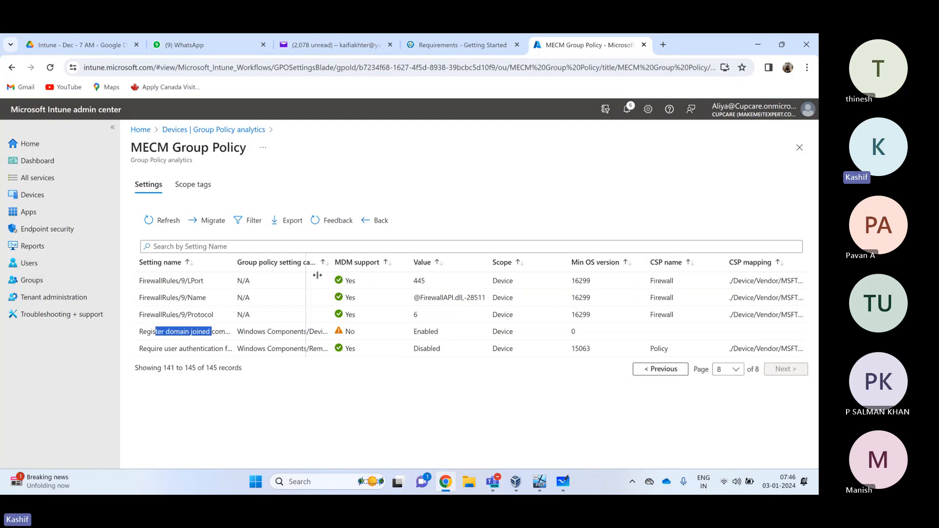
left_click_drag(318, 275, 328, 276)
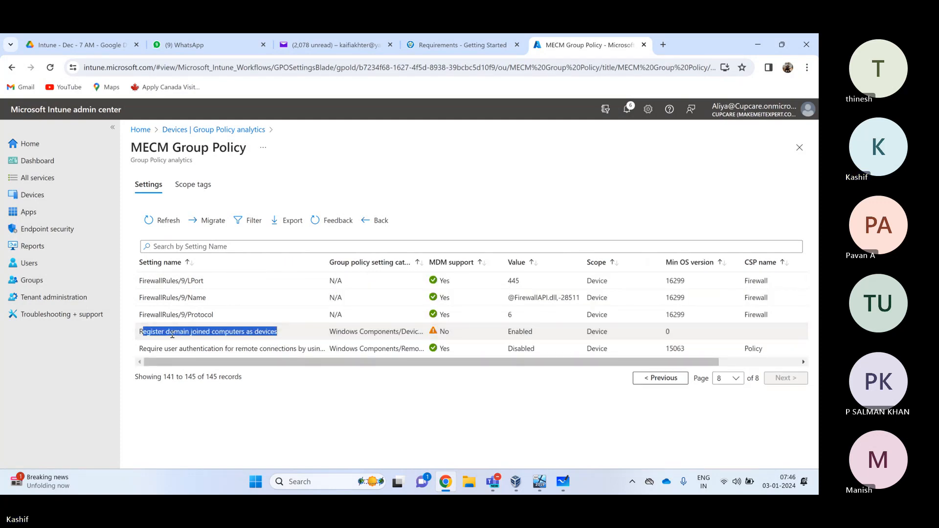
left_click(249, 336)
triple_click(249, 336)
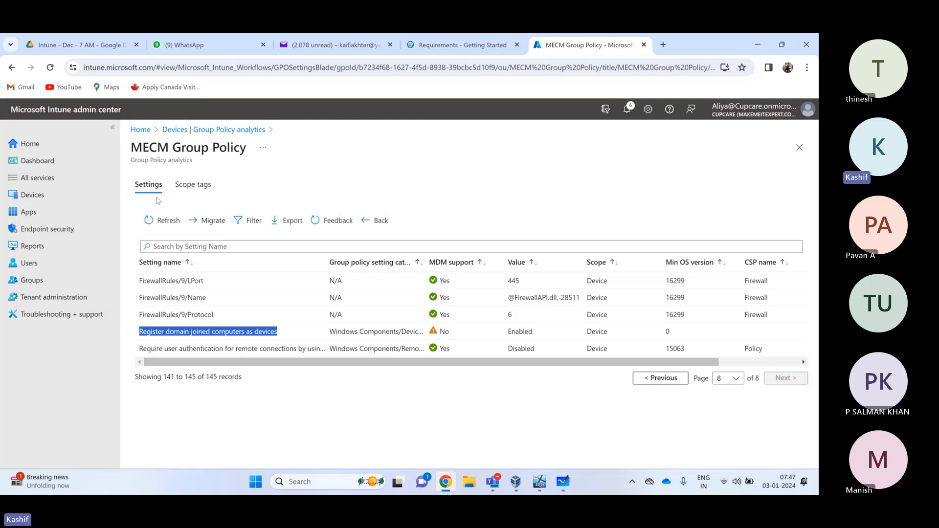
Open the migration wizard for the MECM Group Policy, examine which settings can be selected, and return to Group Policy analytics
left_click(216, 226)
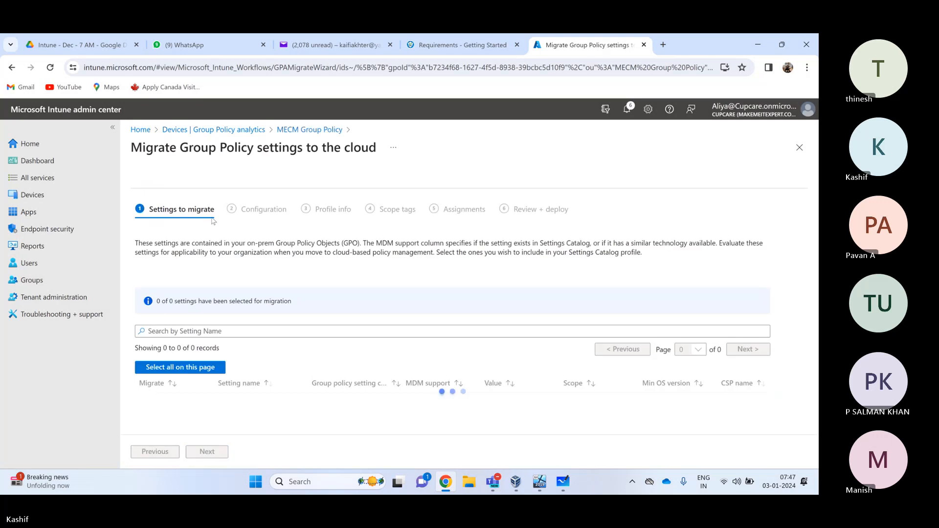
scroll(230, 421, "down", 7)
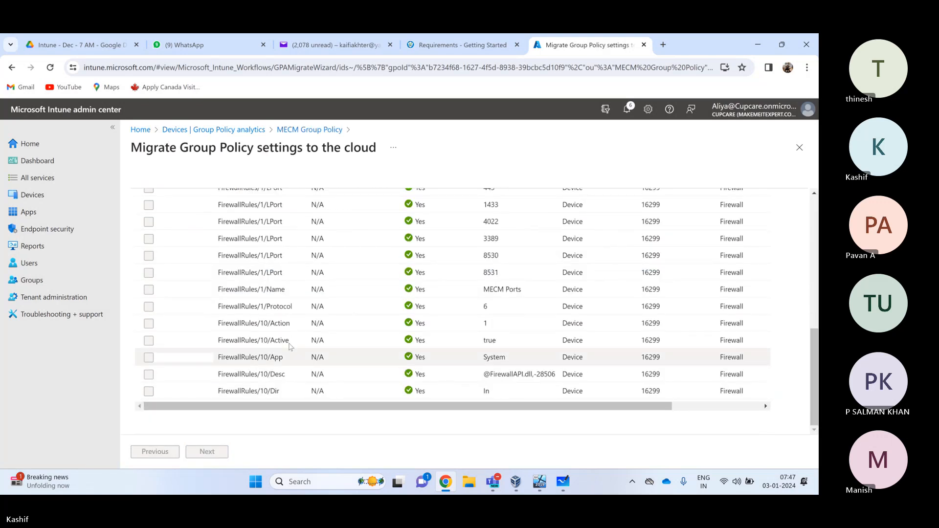
left_click(762, 403)
left_click_drag(761, 403, 215, 377)
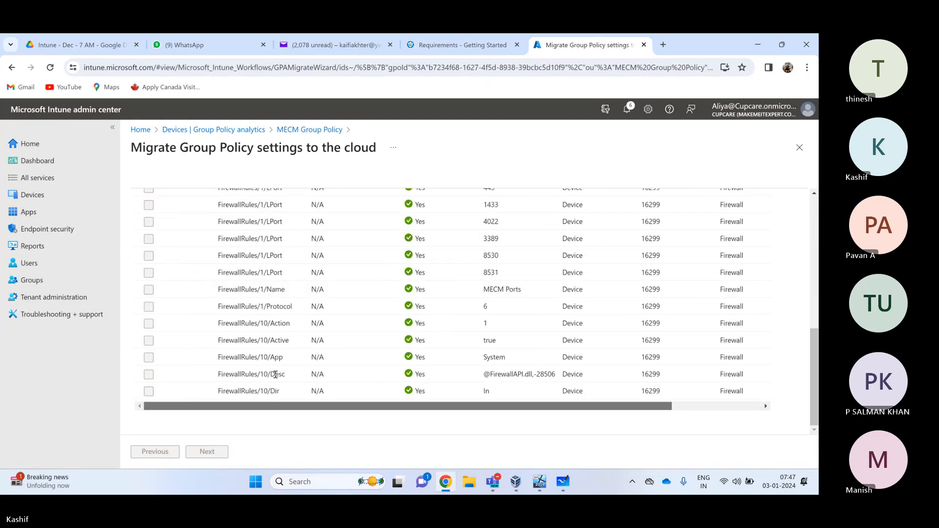
scroll(239, 353, "up", 7)
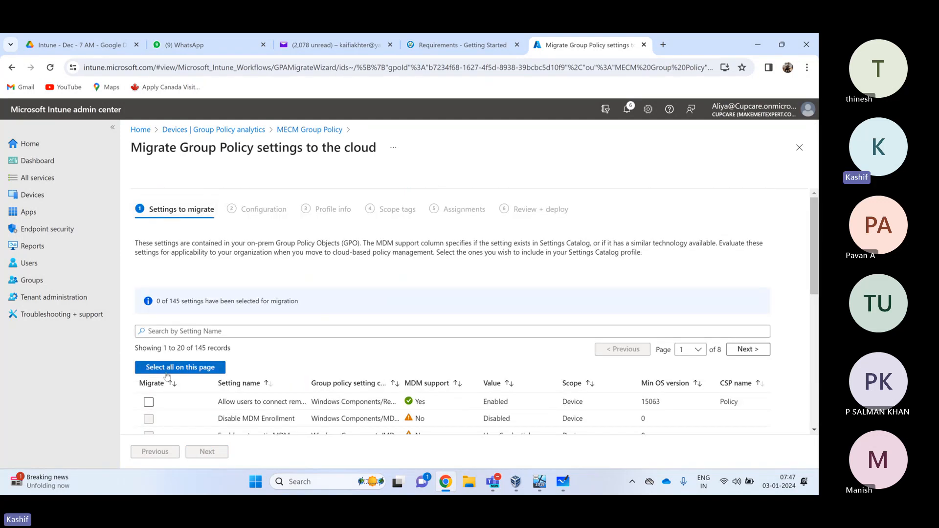
left_click(212, 131)
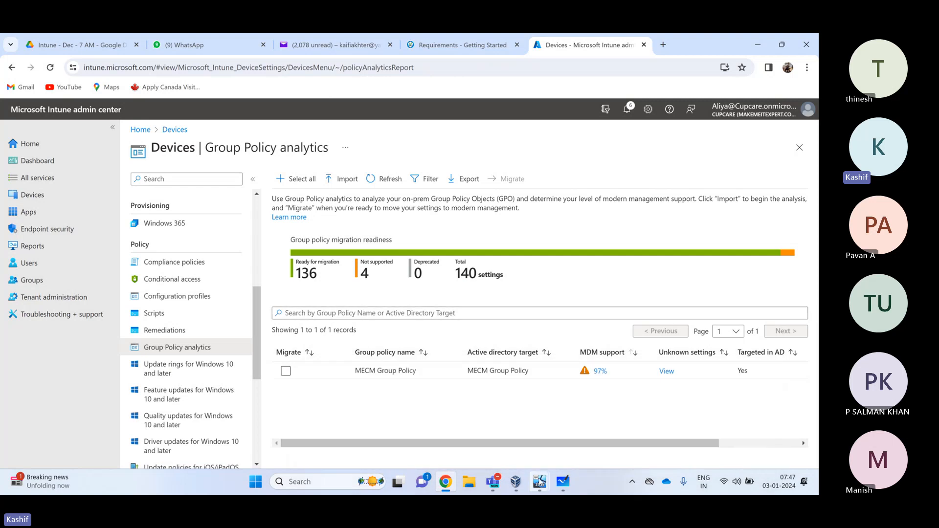
Switch to Group Policy Management in the Domain virtual machine and back up the Lock Screen Wallpaper GPO to Z:\Intune Training Videos
mouse_move(539, 481)
left_click(355, 406)
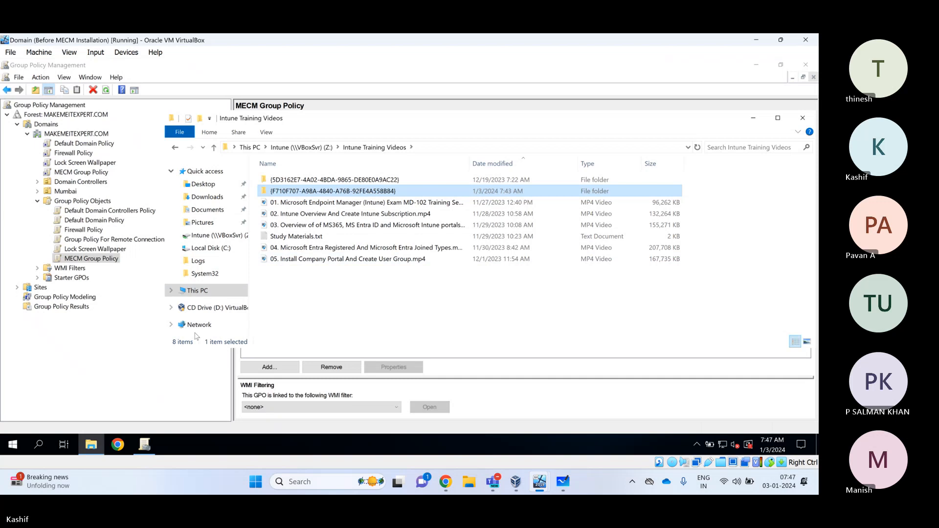
left_click(142, 284)
left_click(84, 230)
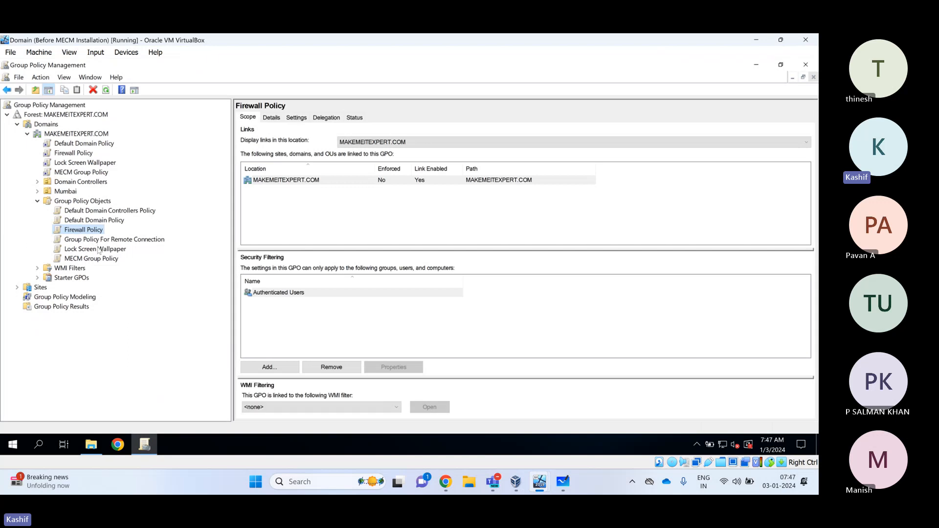
left_click(102, 249)
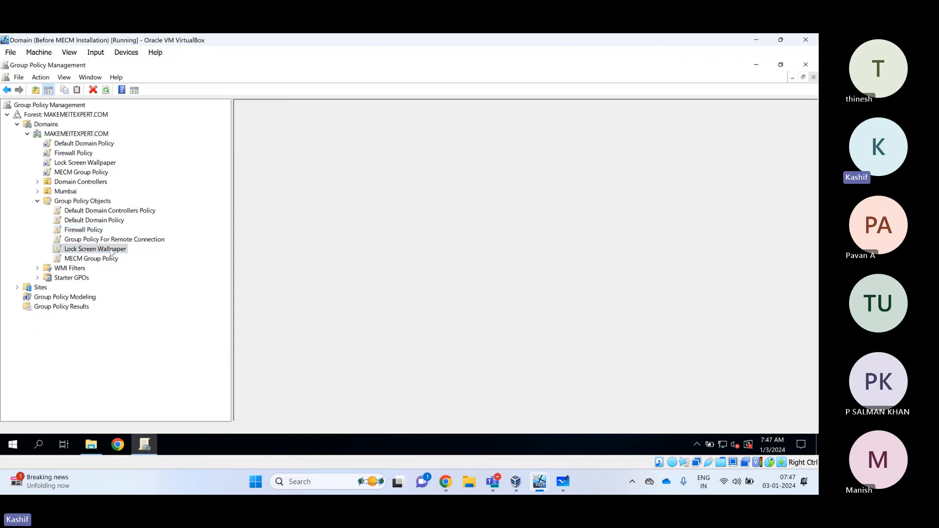
right_click(112, 252)
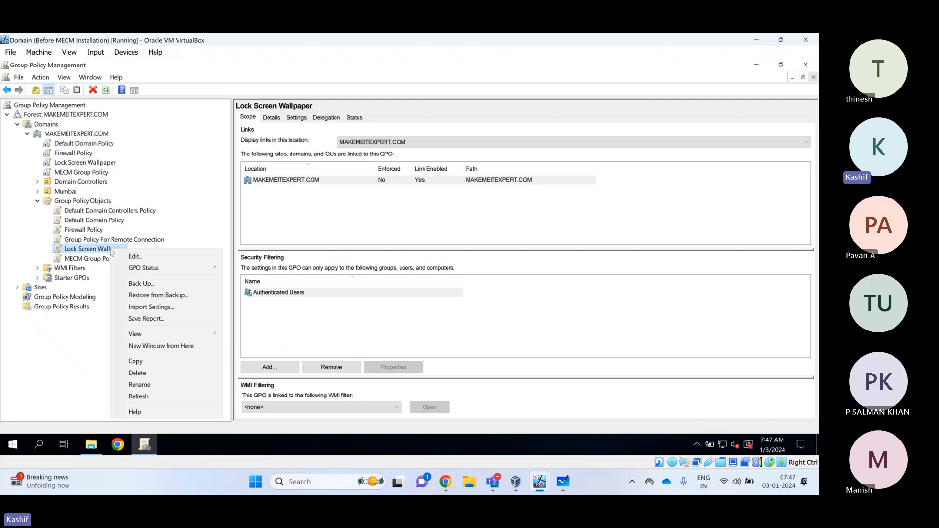
left_click(144, 283)
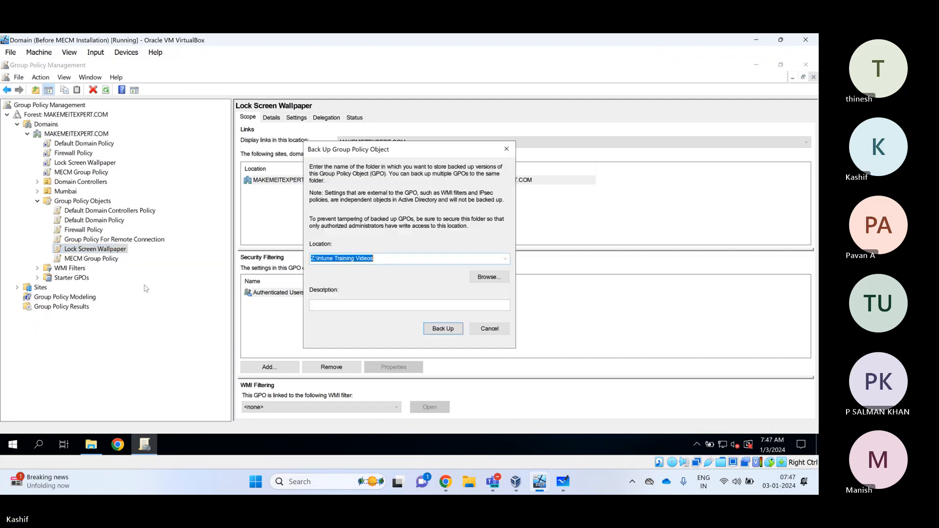
left_click(489, 276)
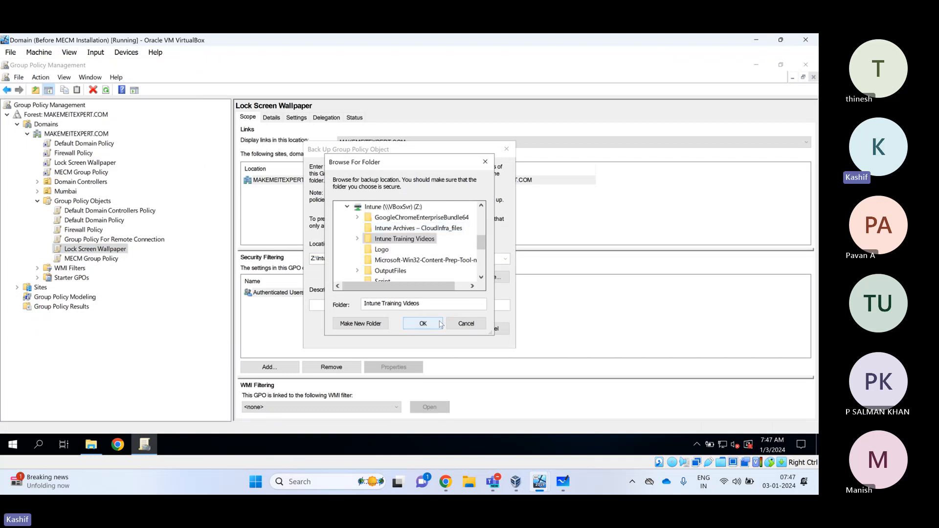
left_click(462, 328)
left_click(435, 328)
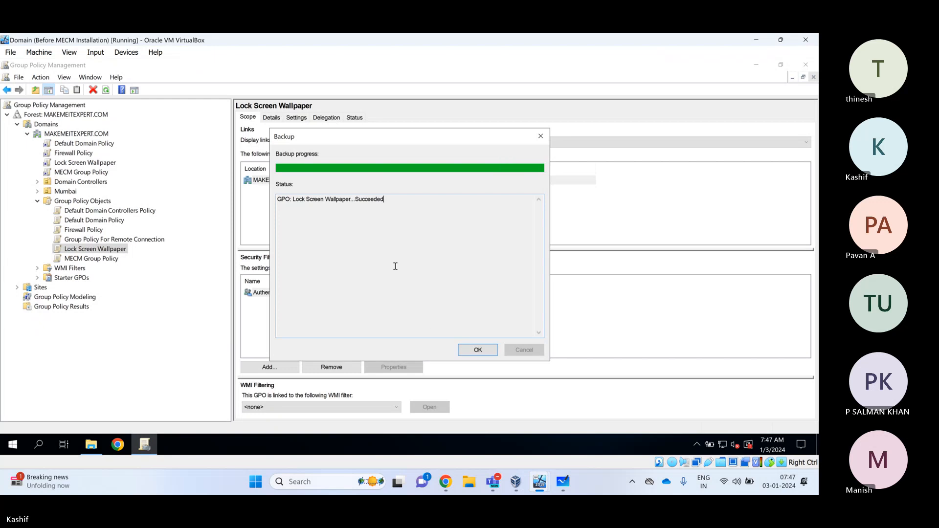
left_click(482, 354)
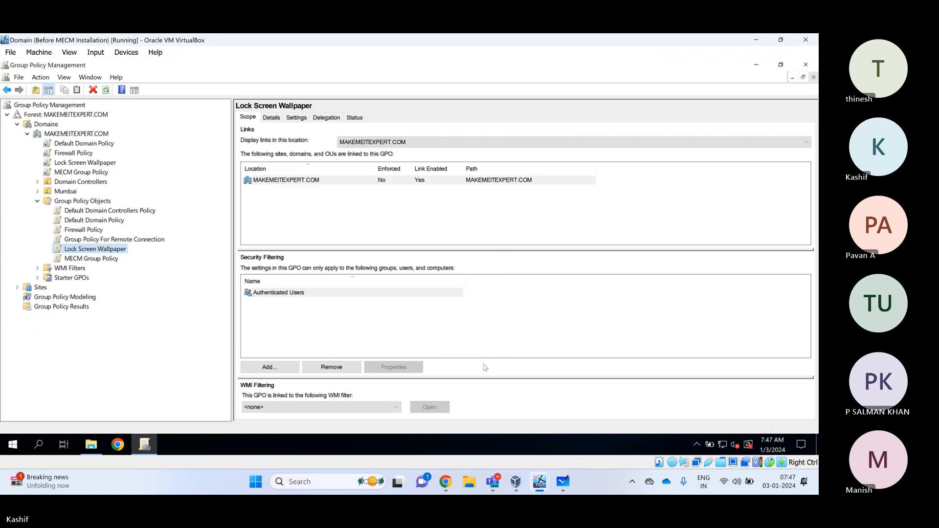
Switch to Intune in Chrome and start a GPO import with gpreport.xml from the {6A7C06C2-8EEF-407A-BD97-893AD5E21C87} folder in Intune Training Videos
left_click(445, 482)
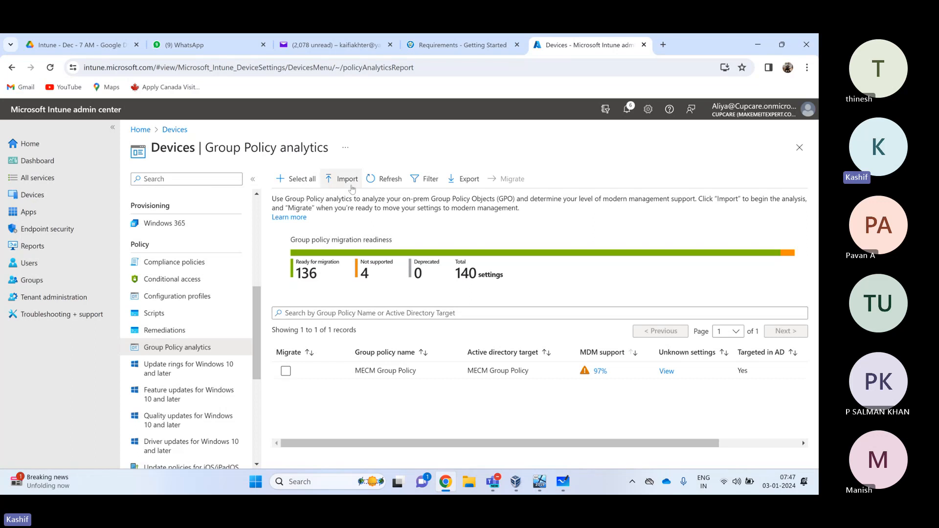
left_click(344, 179)
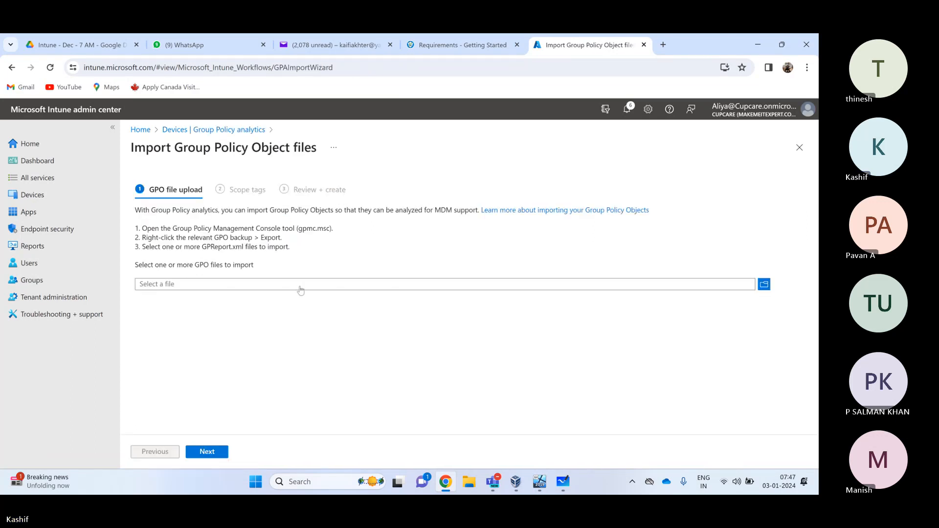
left_click(301, 289)
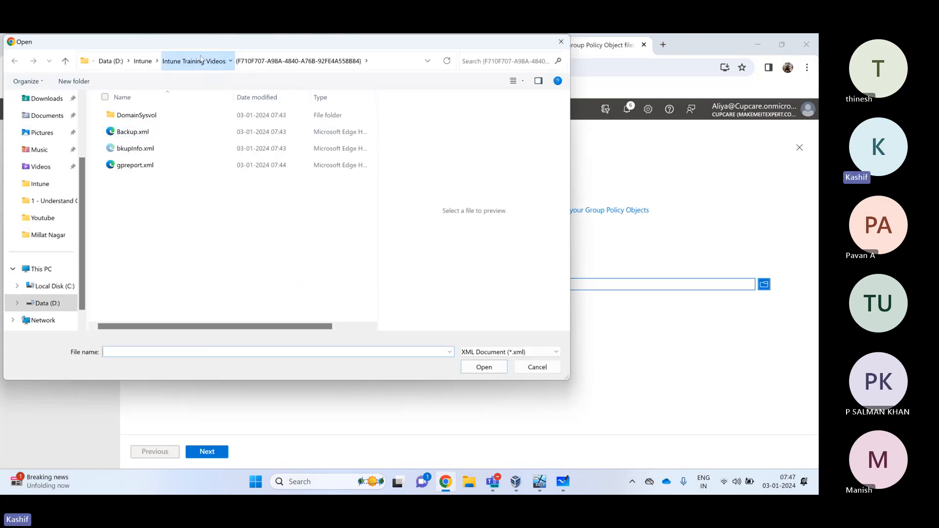
left_click(218, 62)
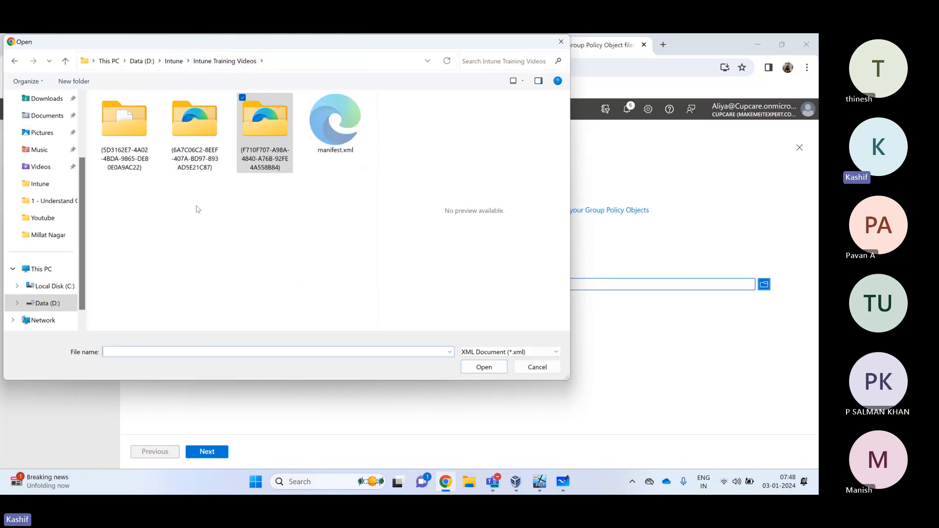
left_click(196, 153)
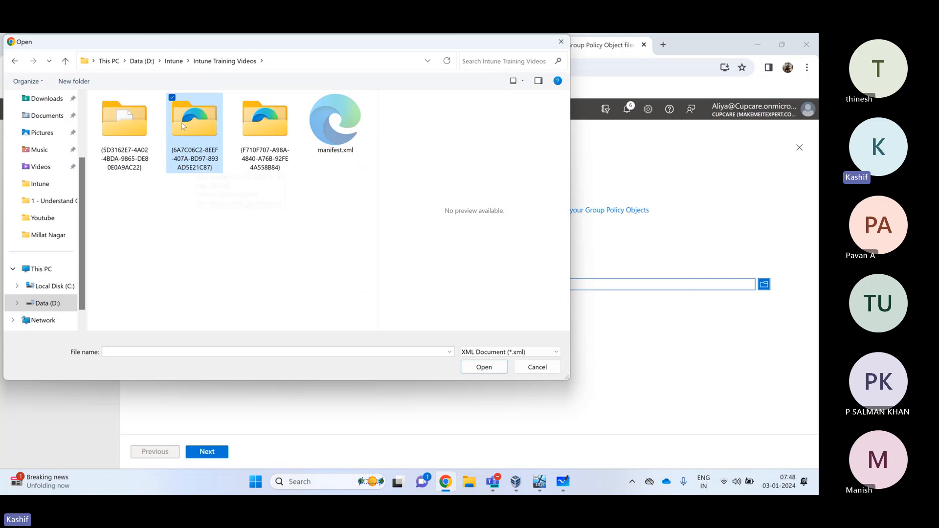
double_click(185, 125)
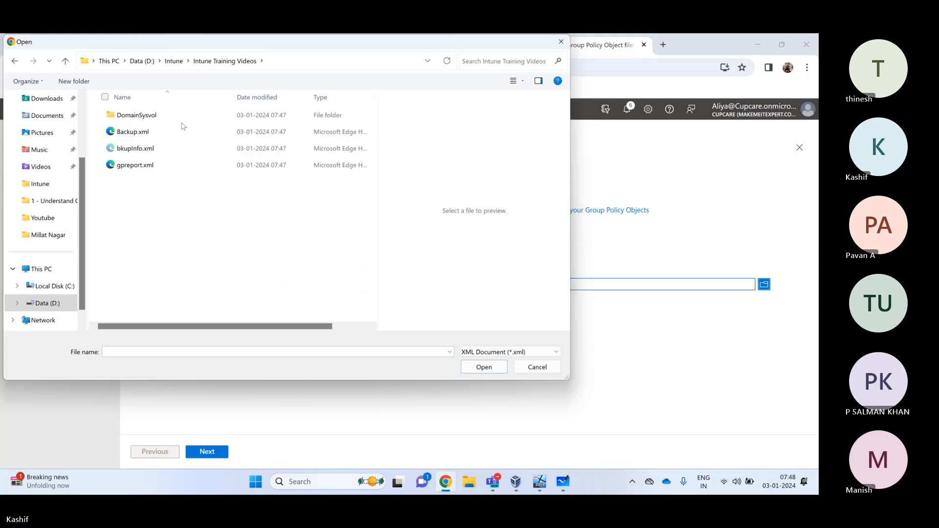
left_click(141, 164)
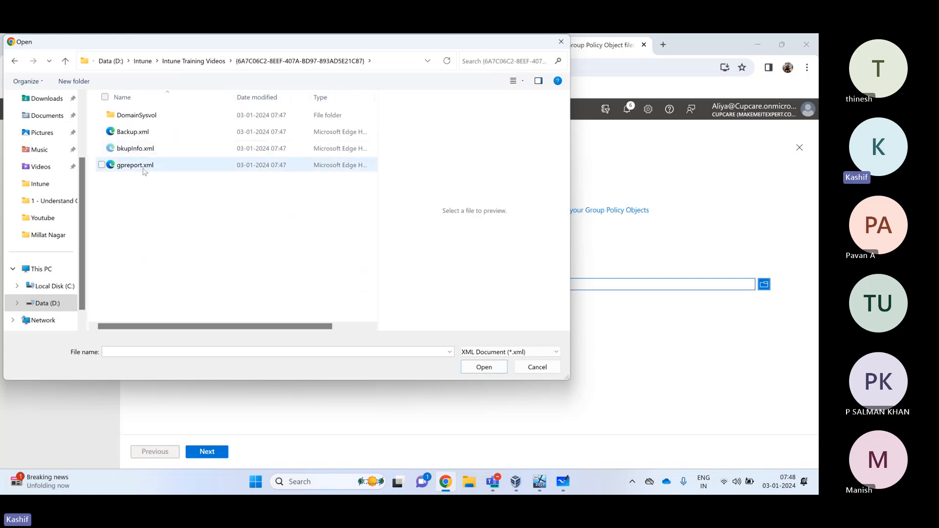
left_click(482, 366)
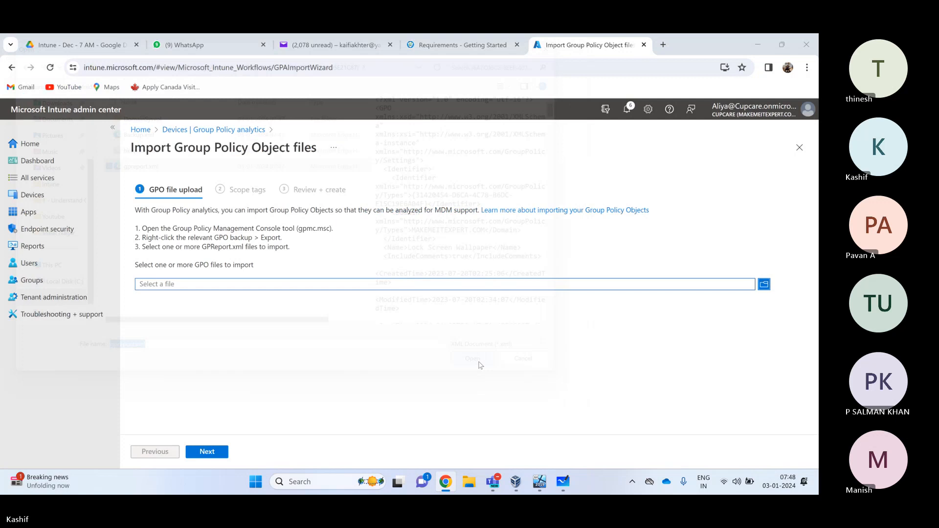
Leave the scope tags unchanged and create the import of the Lock Screen Wallpaper gpreport.xml
left_click(206, 452)
left_click(206, 453)
left_click(206, 451)
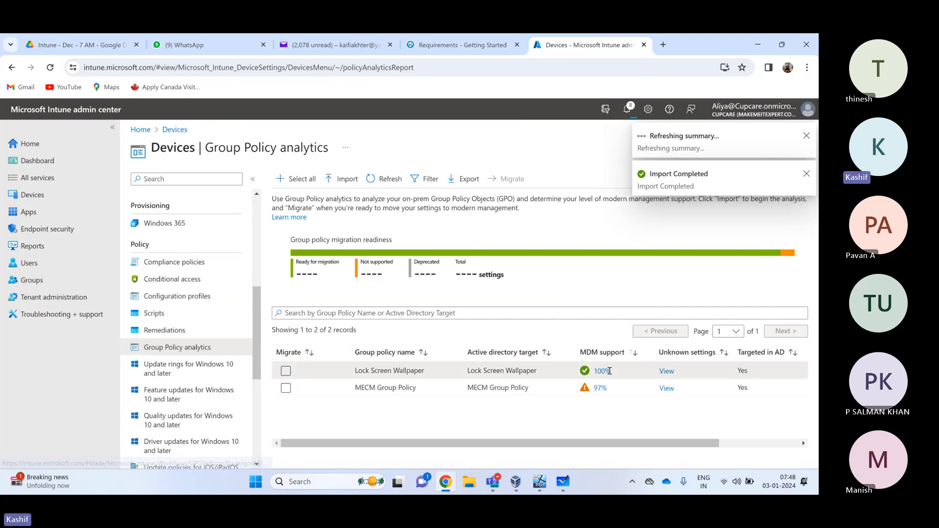
Open the MDM support details of the imported Lock Screen Wallpaper policy to review its individual settings
left_click_drag(621, 374, 474, 371)
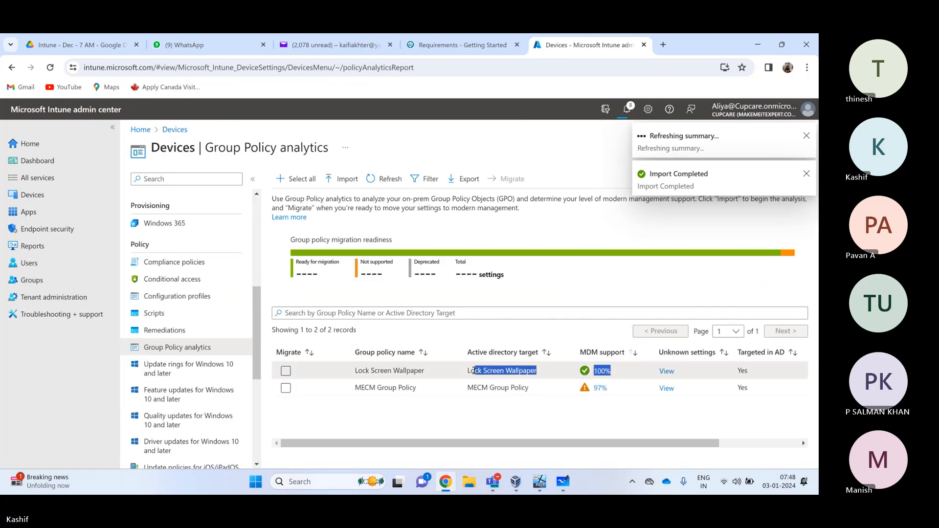
left_click(602, 374)
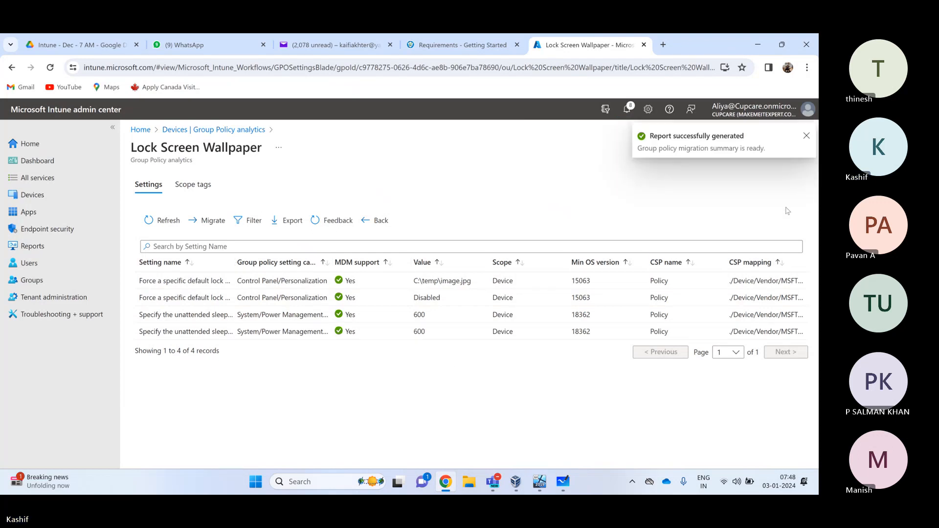
Return to the Group Policy analytics list and start migrating both the Lock Screen Wallpaper and MECM Group Policy GPOs
left_click(805, 137)
left_click(799, 147)
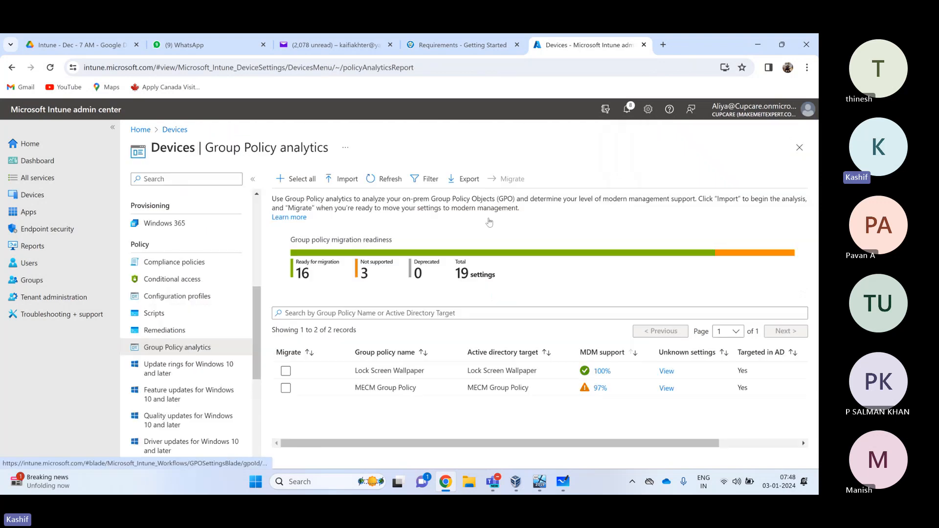
left_click(286, 371)
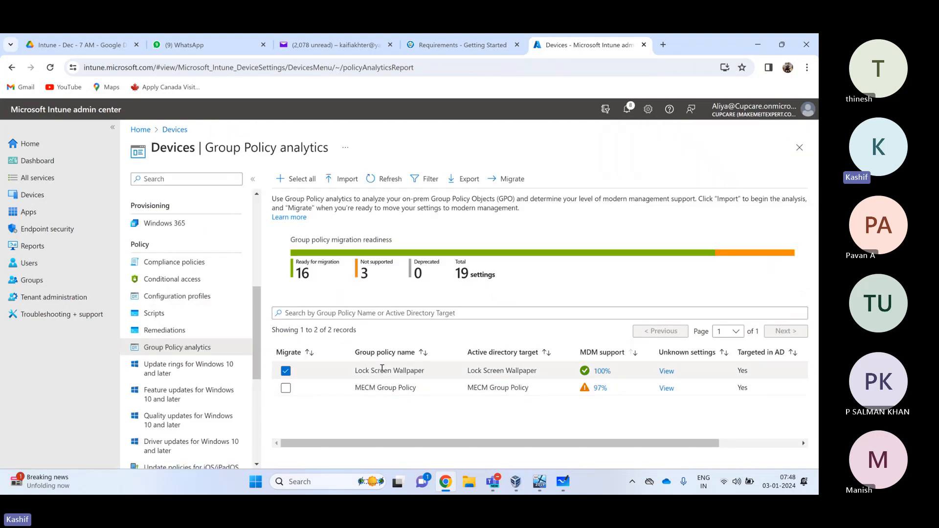
left_click(286, 388)
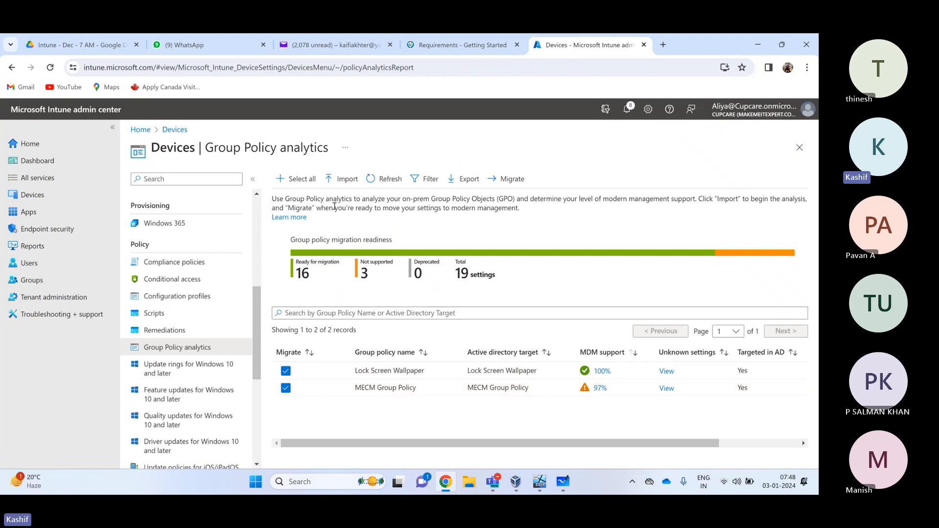
left_click(511, 180)
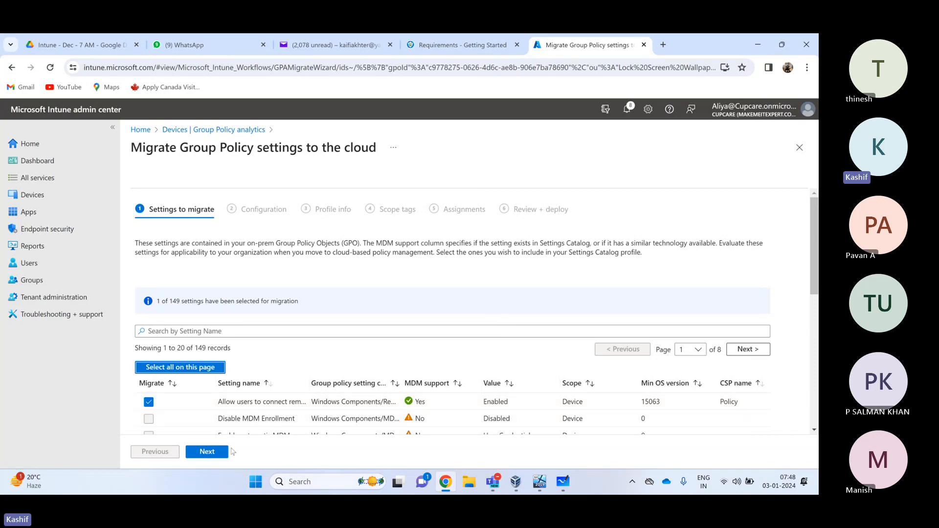
Select all migratable settings on the first page of the settings to migrate, checking the selection against the Configuration stage
left_click(203, 453)
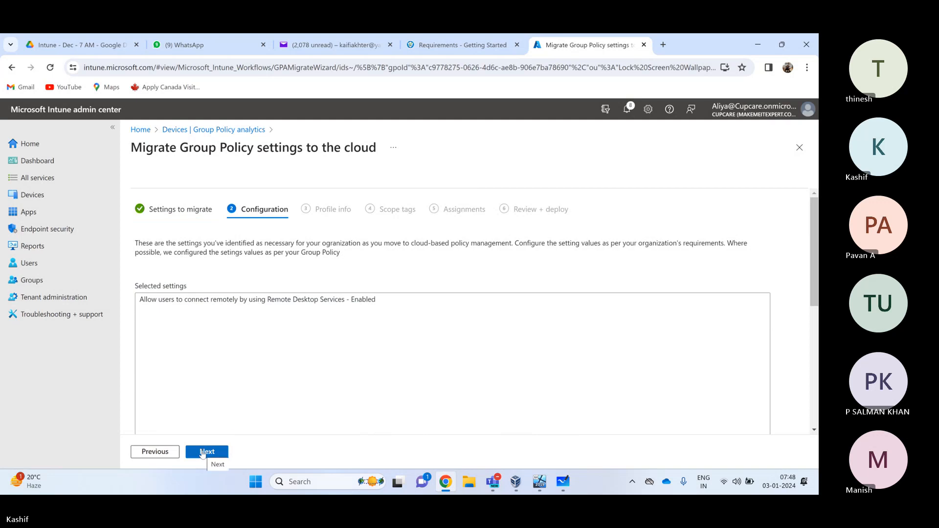
left_click(154, 452)
scroll(218, 369, "down", 5)
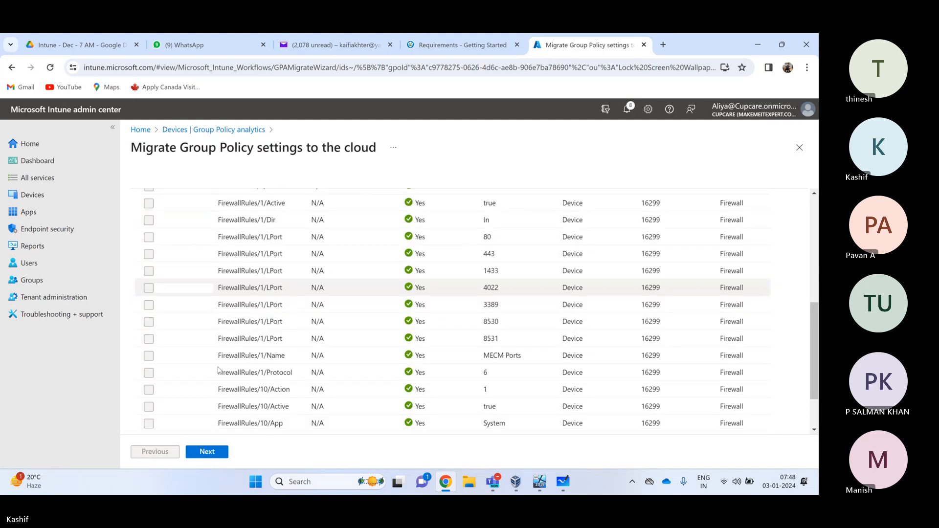
scroll(218, 369, "up", 5)
left_click(177, 370)
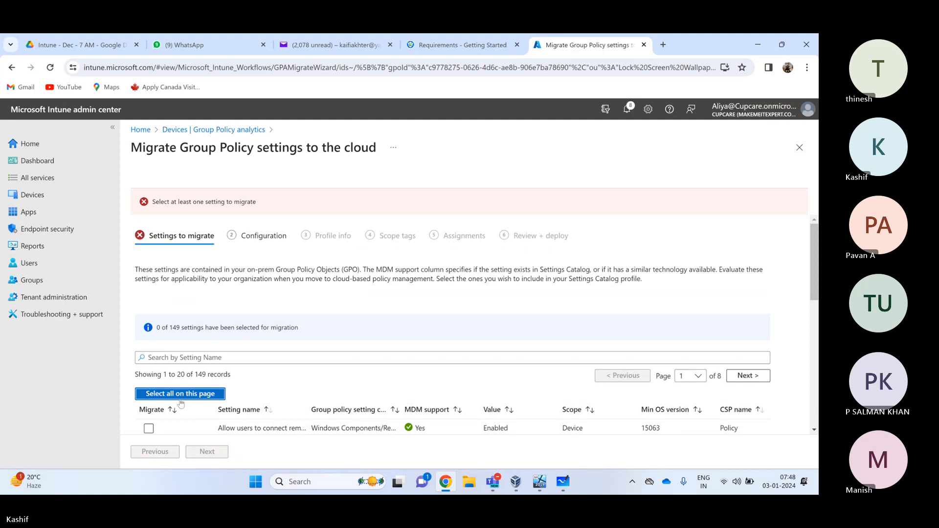
left_click(198, 394)
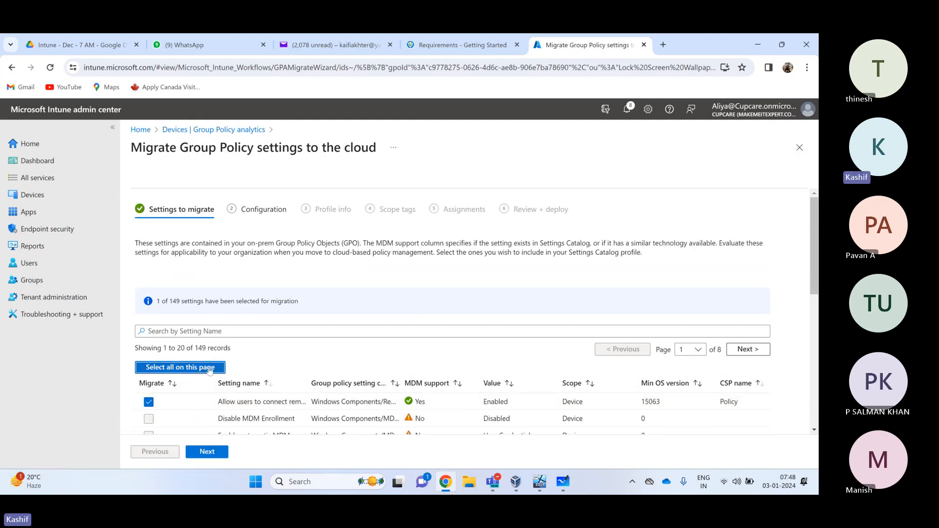
Check the settings through page 3, apply the page-wide selection there, and accept the configuration of the selected settings
scroll(220, 354, "down", 7)
scroll(224, 323, "up", 7)
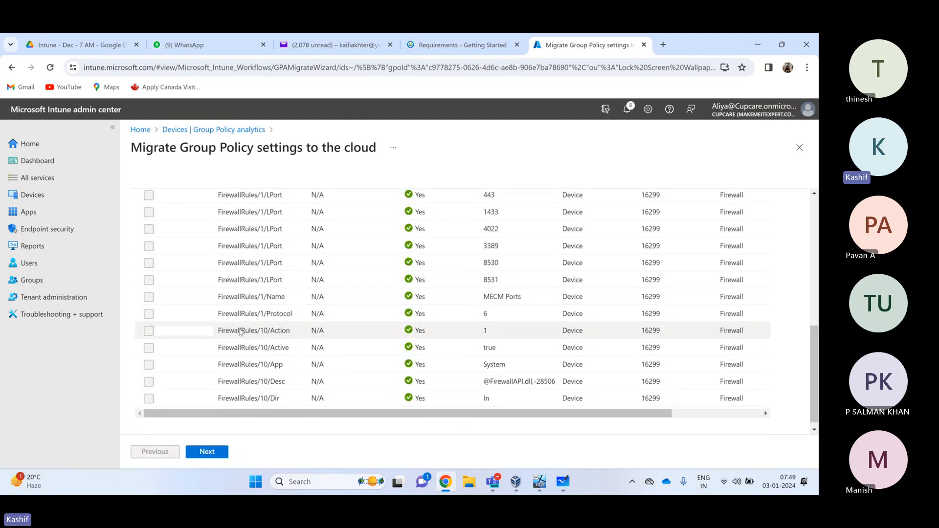
left_click(744, 350)
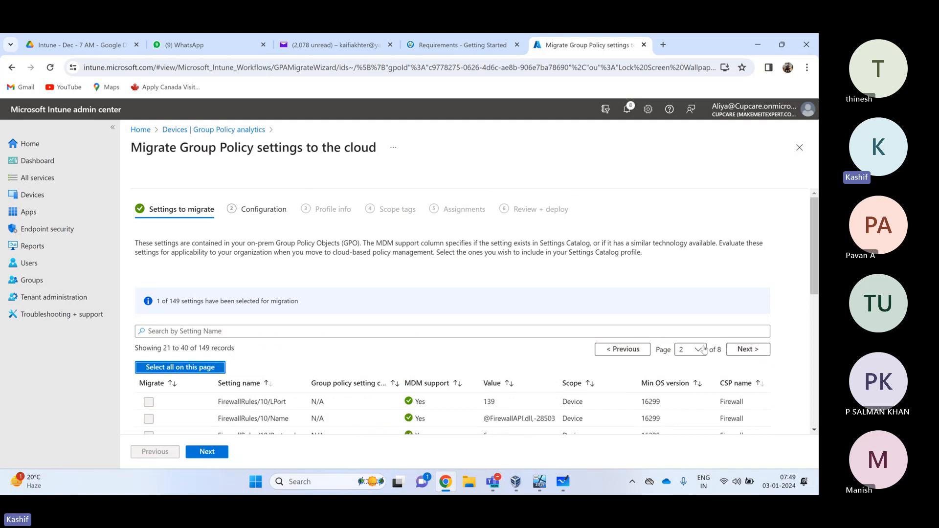
left_click(746, 349)
left_click(182, 364)
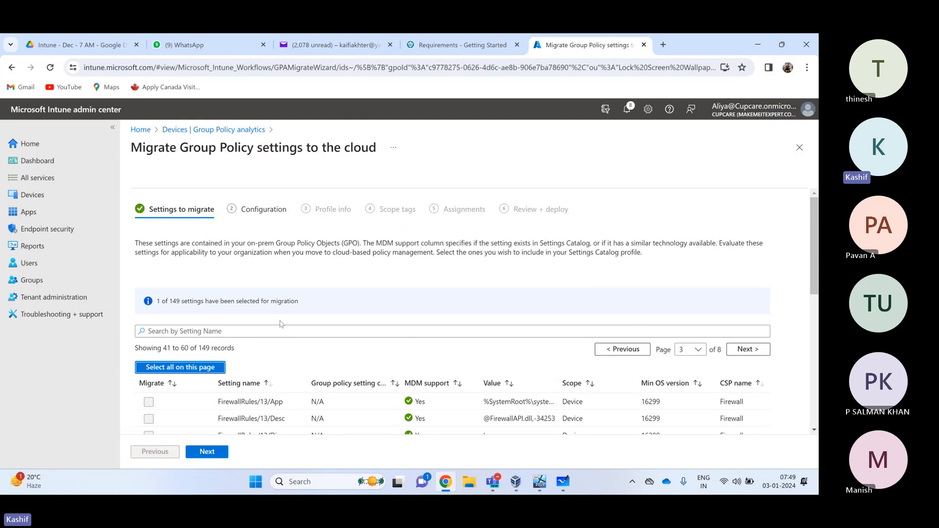
left_click(209, 451)
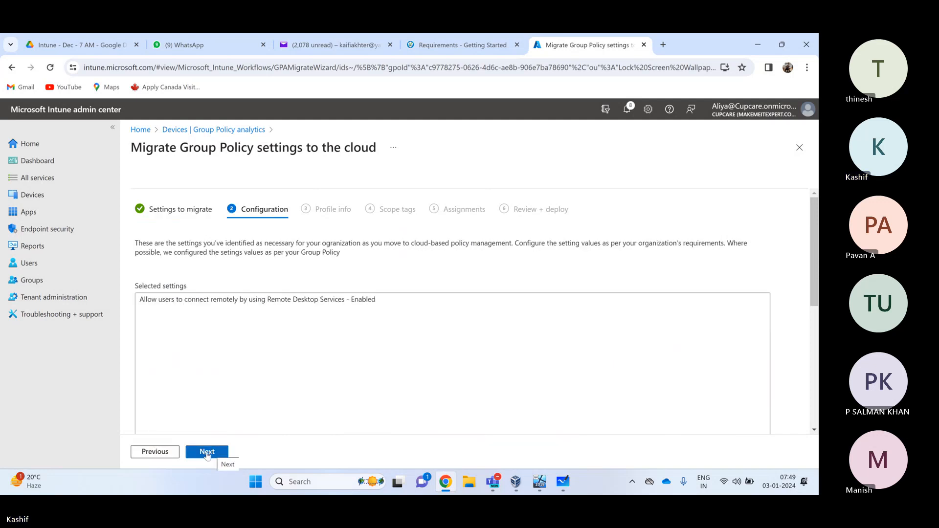
left_click(208, 453)
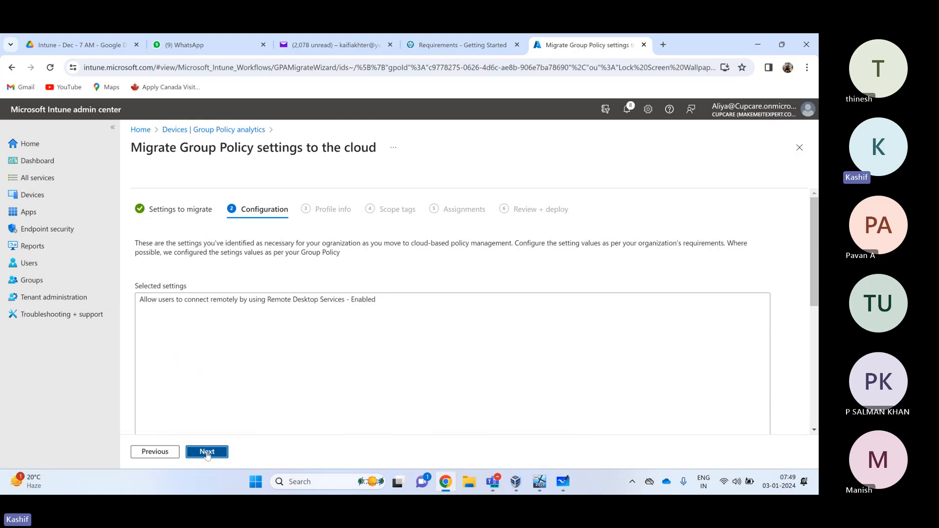
Name the migrated profile "Group Policy From Intune" and keep the Default scope tag
left_click(217, 290)
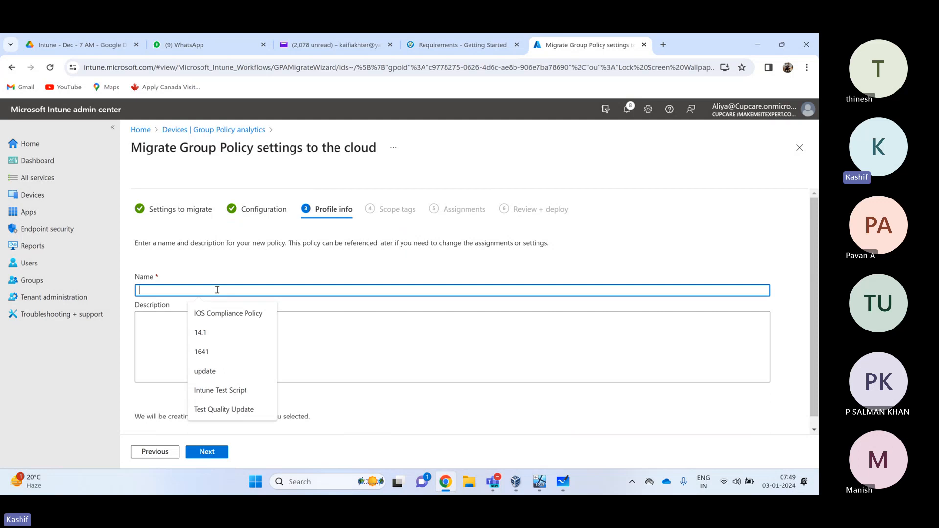
type("Group ")
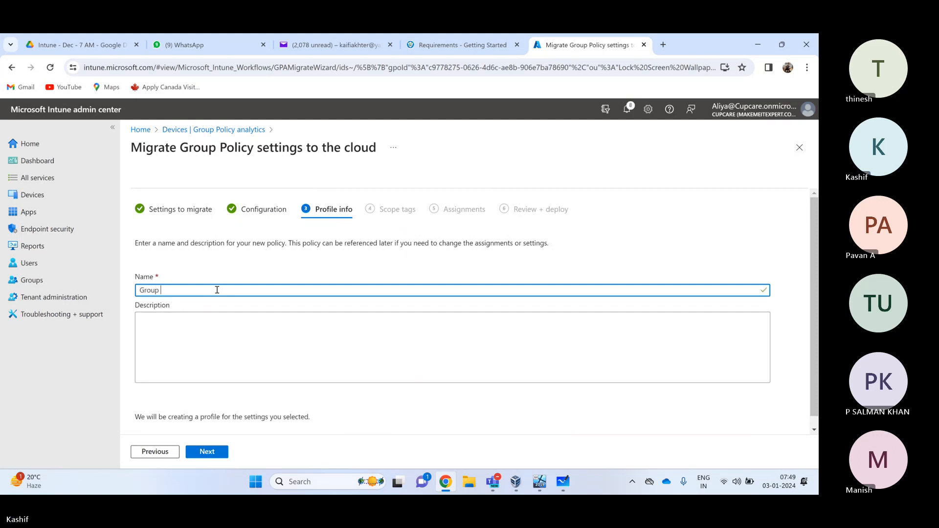
type("Policy From ")
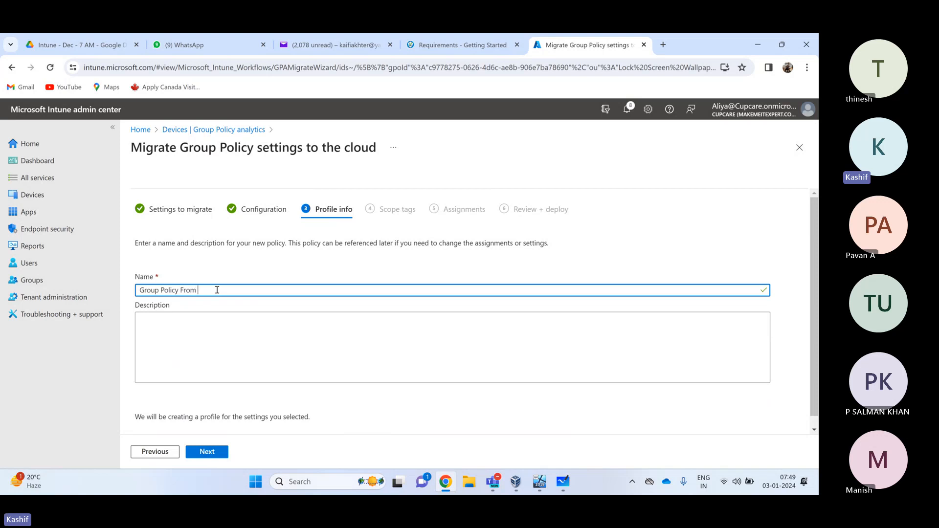
type("Intune")
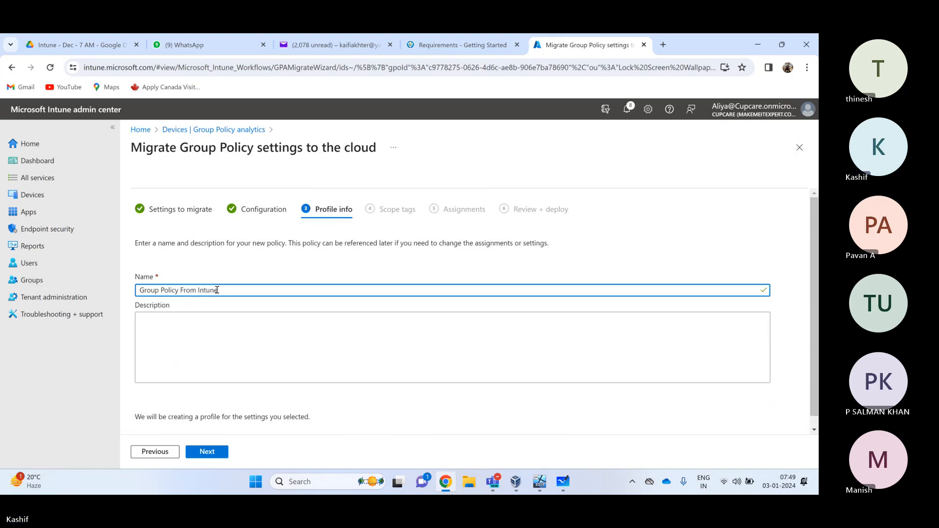
left_click(207, 455)
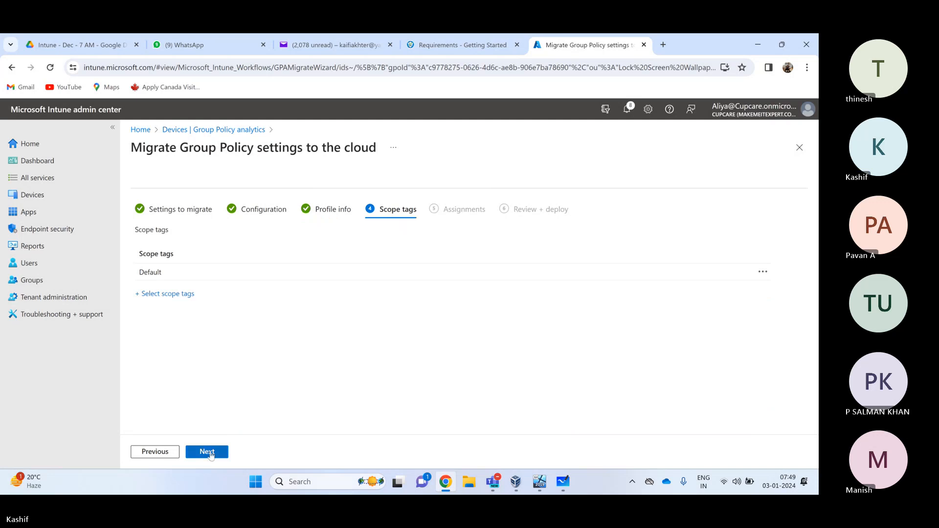
left_click(209, 454)
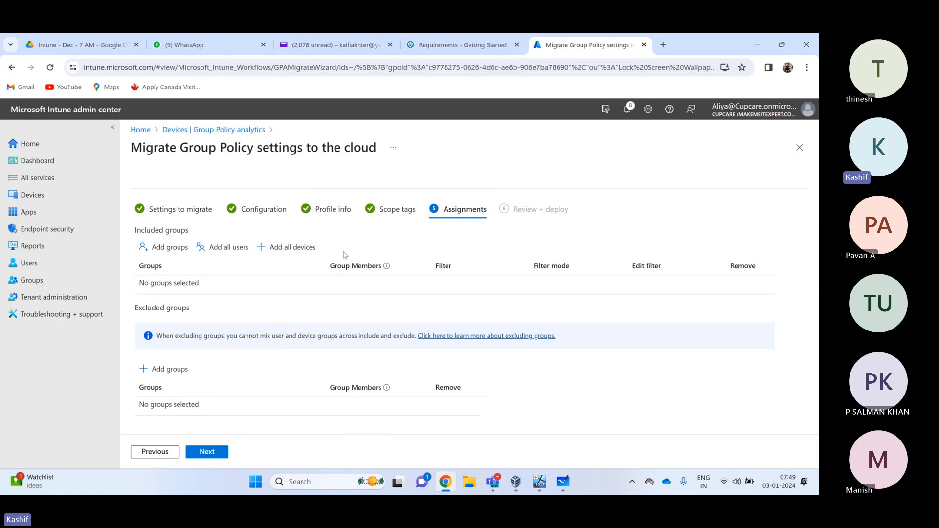
Add all devices to the assignments, remove them again, and deploy the profile without any assigned group
left_click(298, 255)
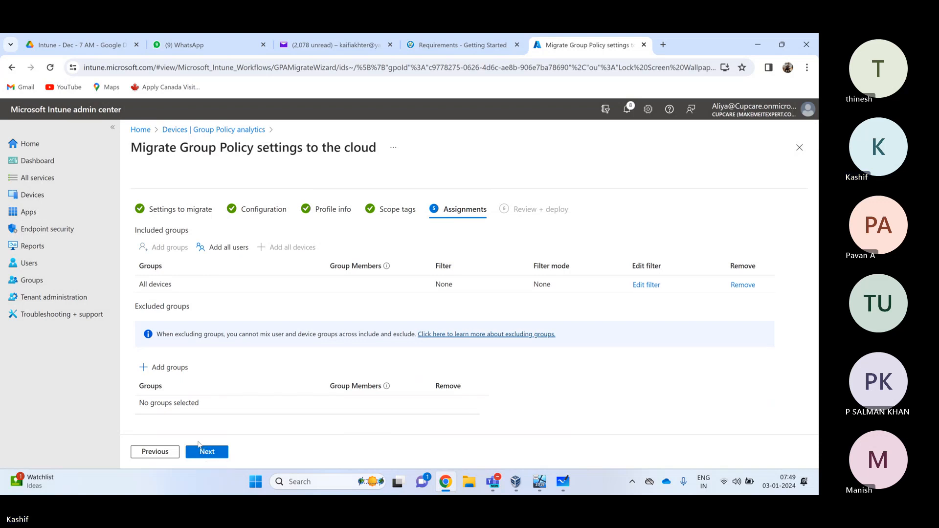
left_click(743, 284)
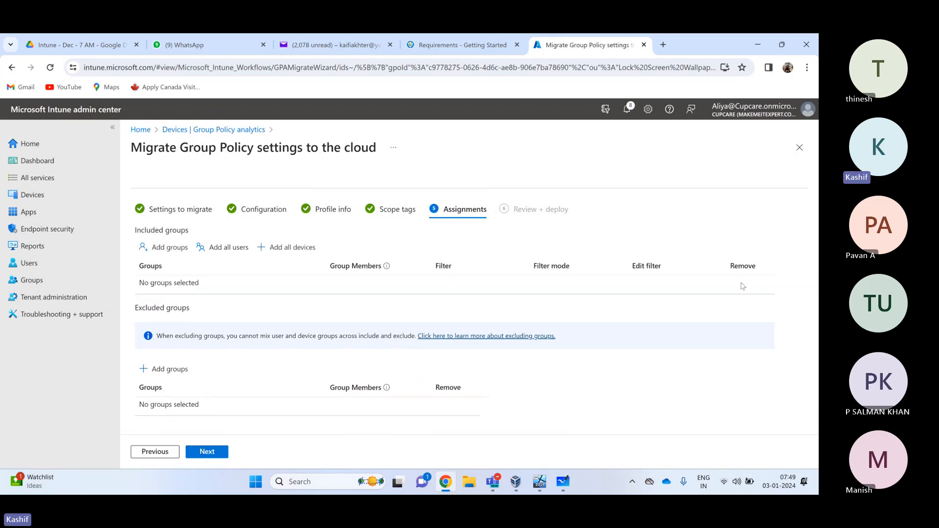
left_click(207, 455)
left_click(207, 456)
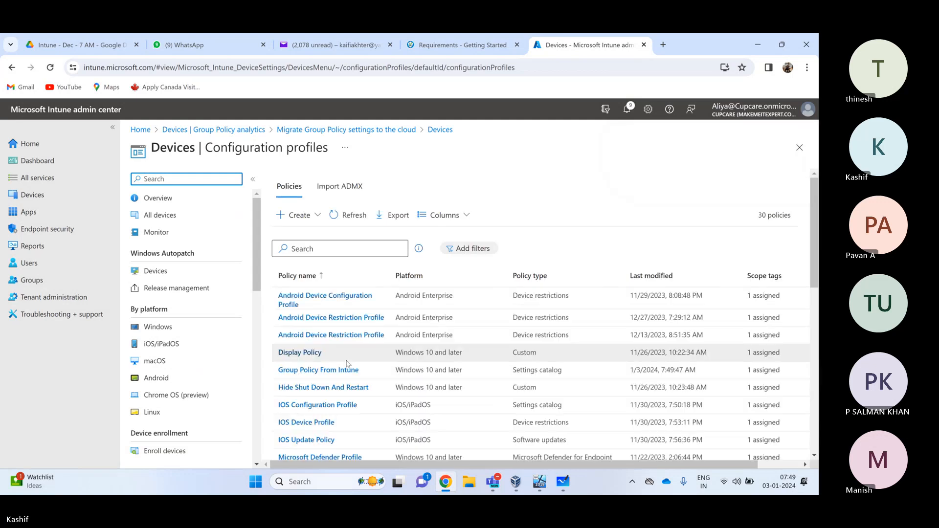
Widen the Policy name column and look through the configuration profiles for the migrated Group Policy From Intune profile
left_click_drag(390, 275, 534, 275)
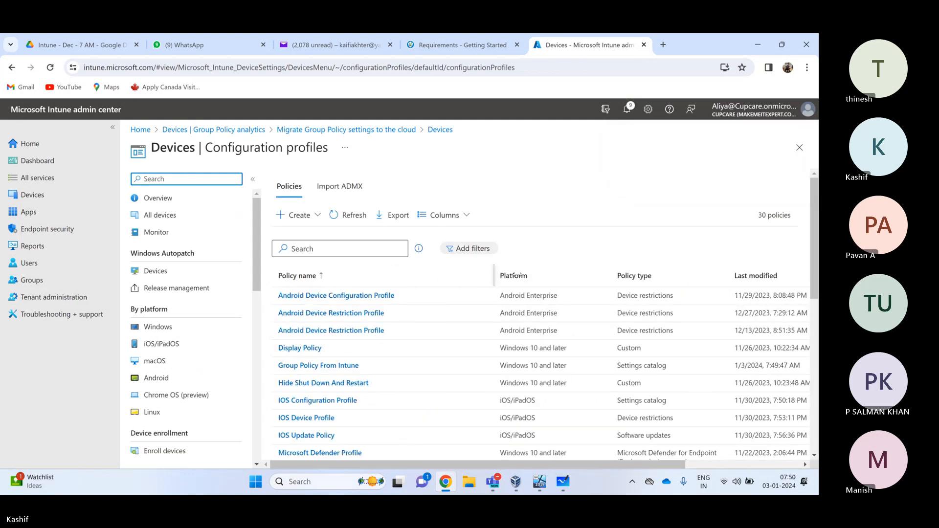
scroll(427, 352, "down", 3)
scroll(427, 357, "down", 5)
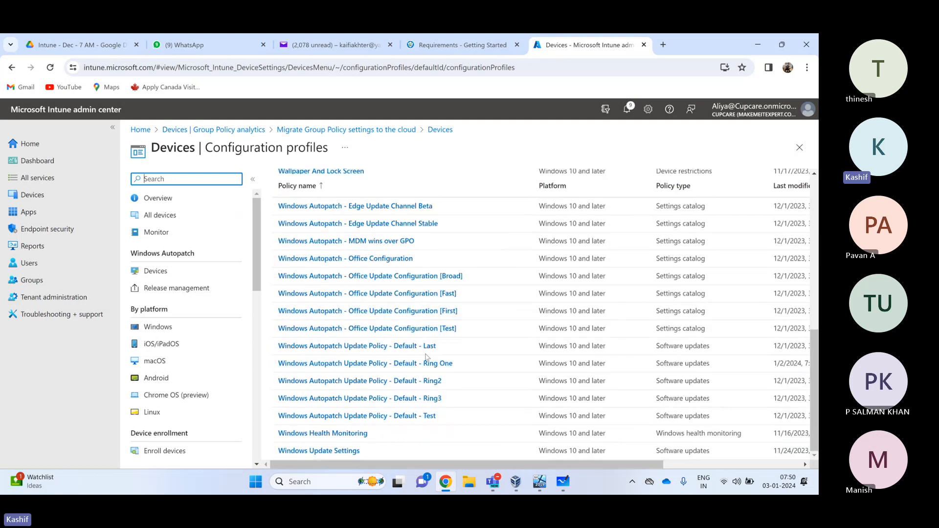
scroll(427, 358, "up", 10)
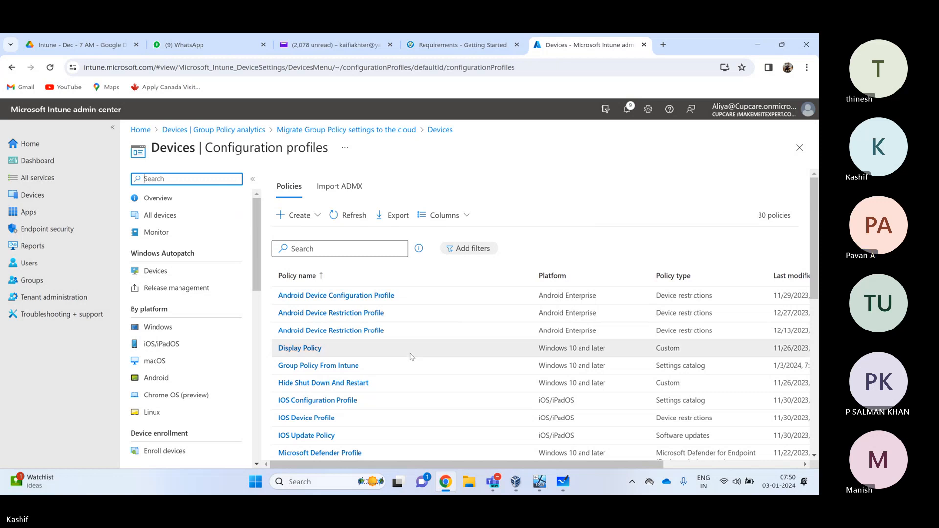
scroll(408, 358, "down", 3)
scroll(402, 358, "down", 1)
Look through the Devices sections, from the platform and enrollment entries to the policy and clean-up options
scroll(206, 361, "down", 10)
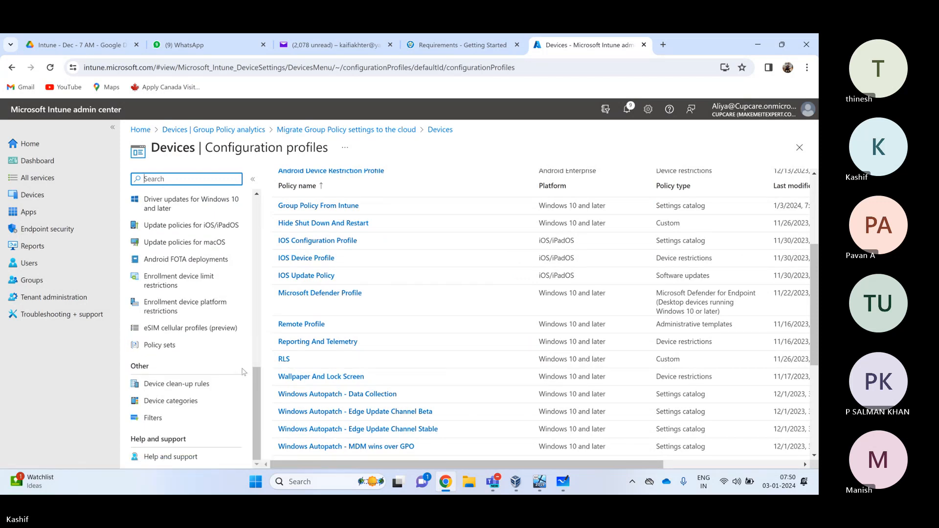
scroll(243, 371, "up", 10)
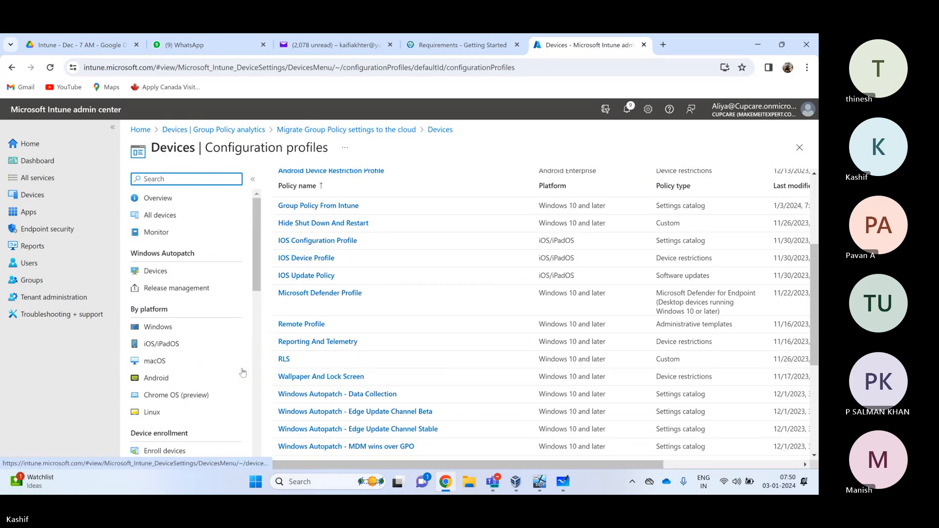
scroll(244, 373, "down", 4)
scroll(243, 372, "down", 5)
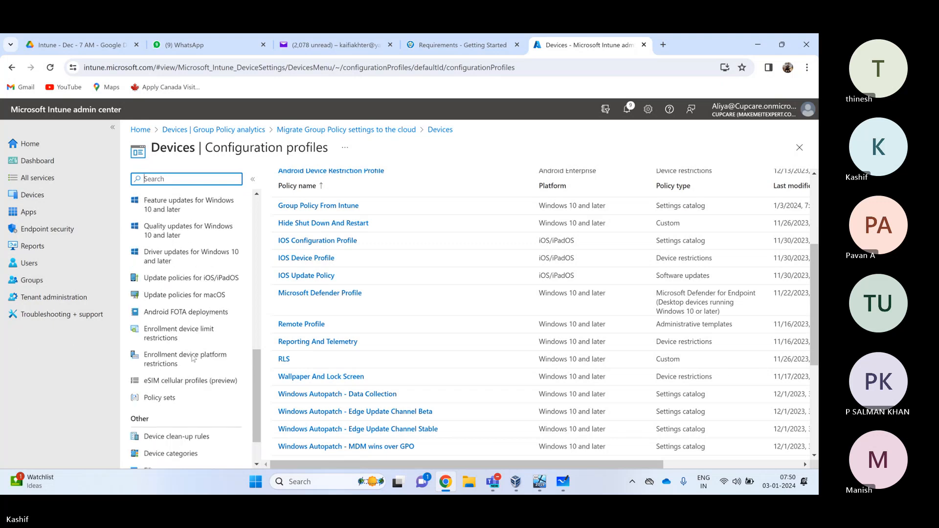
scroll(193, 358, "up", 10)
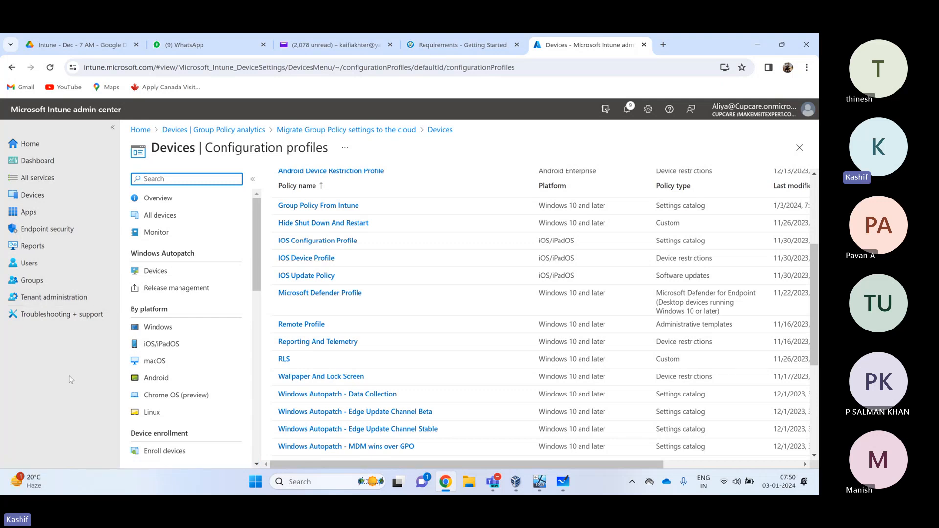
Open the Endpoint Manager roles under Tenant administration and review the custom and built-in roles with their descriptions
left_click(61, 302)
left_click(456, 137)
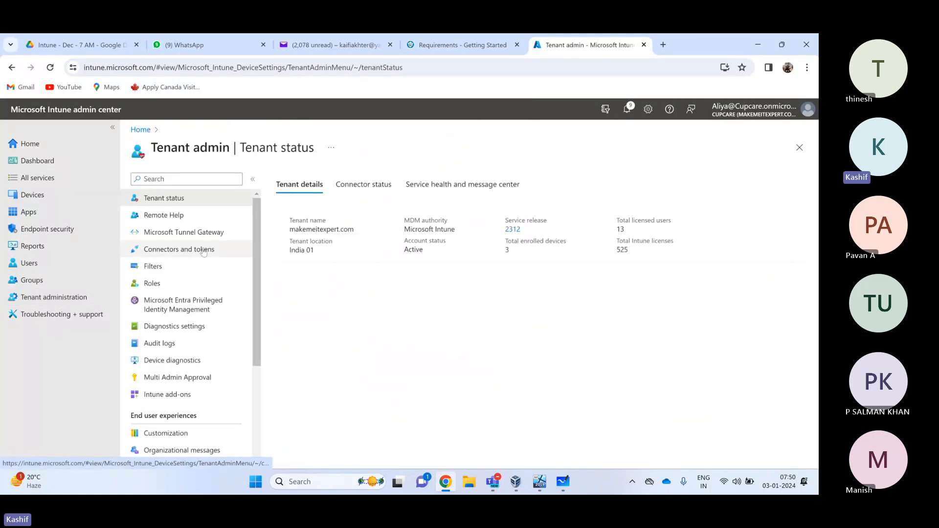
left_click(164, 283)
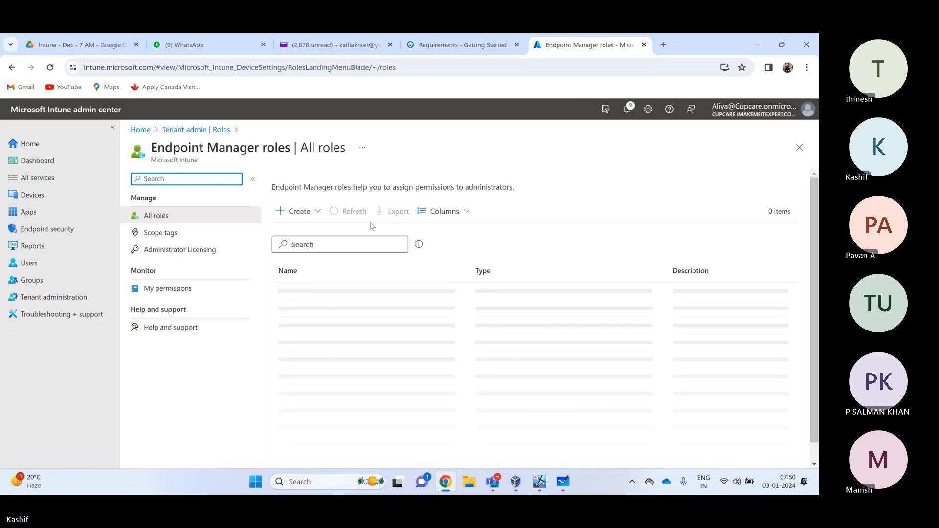
scroll(369, 269, "down", 1)
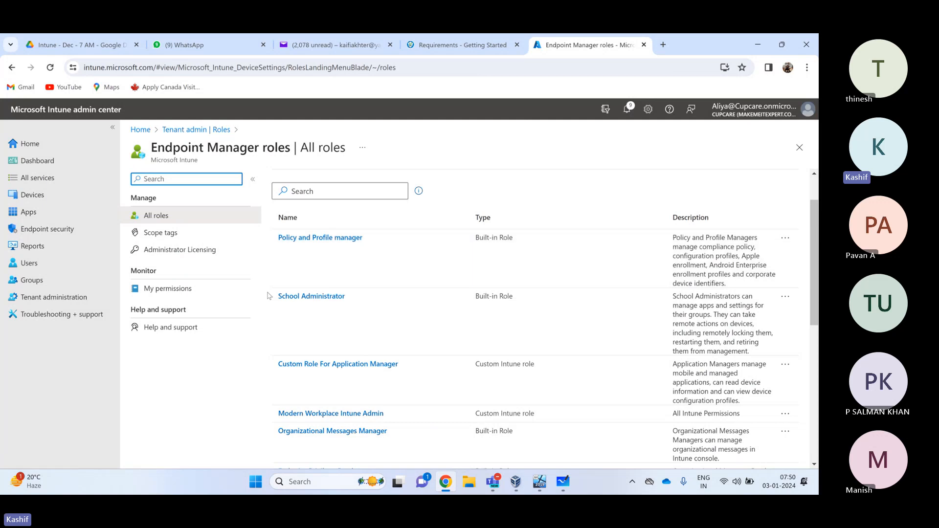
scroll(335, 303, "down", 2)
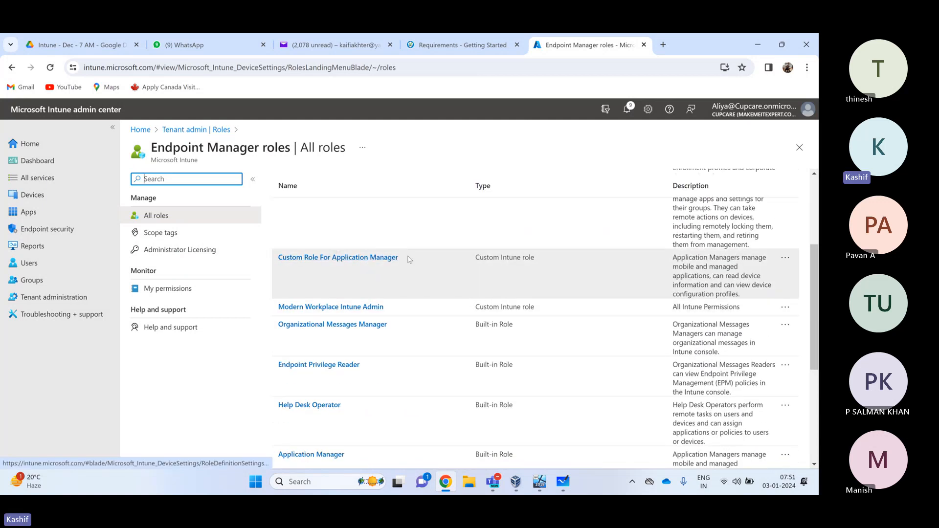
left_click_drag(538, 259, 478, 254)
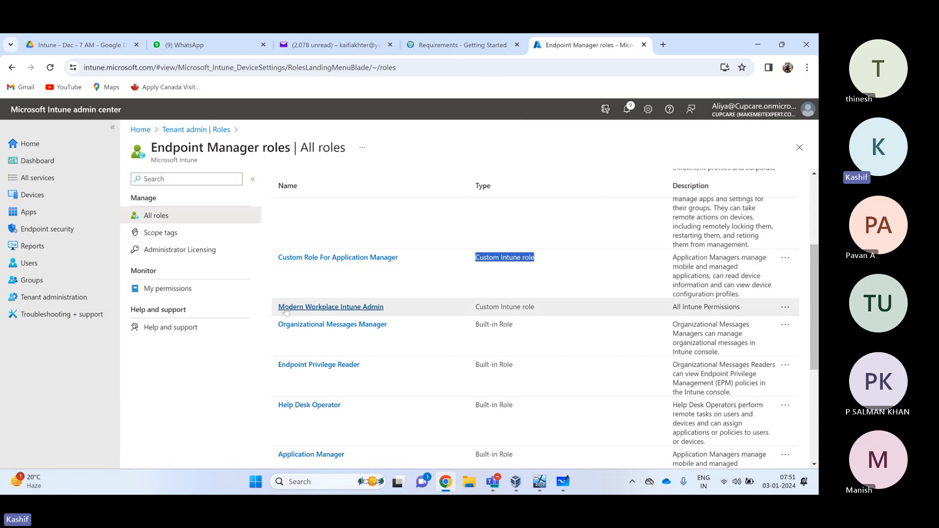
scroll(377, 311, "down", 1)
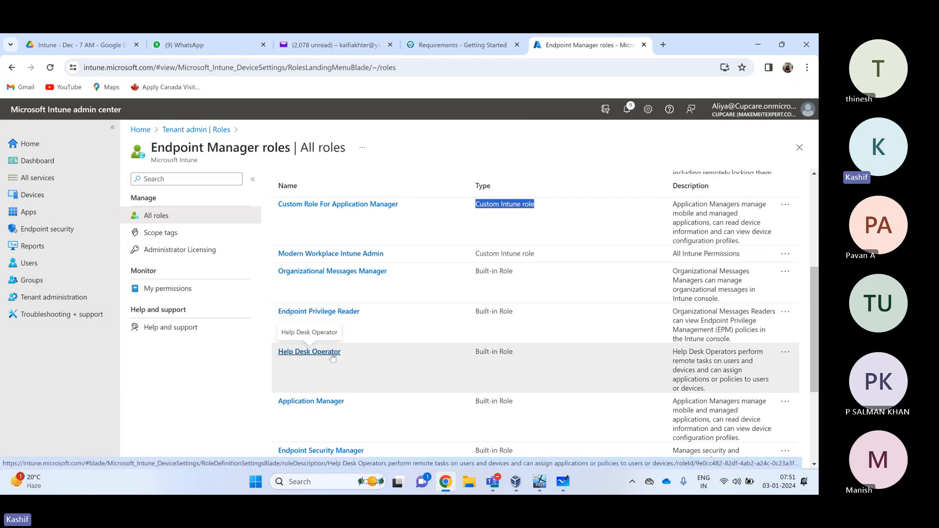
Review the built-in roles in the list, highlighting Help Desk Operator and Intune Role Administrator
left_click_drag(333, 358, 277, 353)
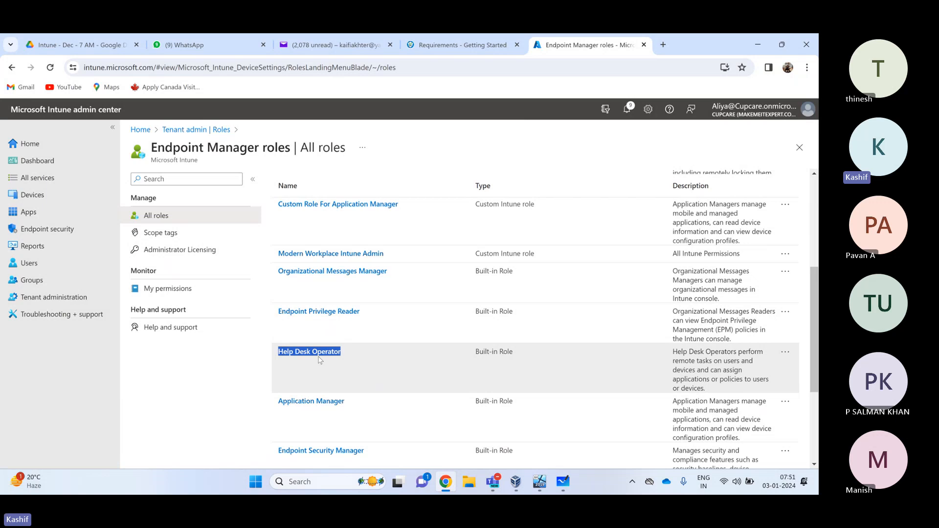
scroll(320, 360, "down", 3)
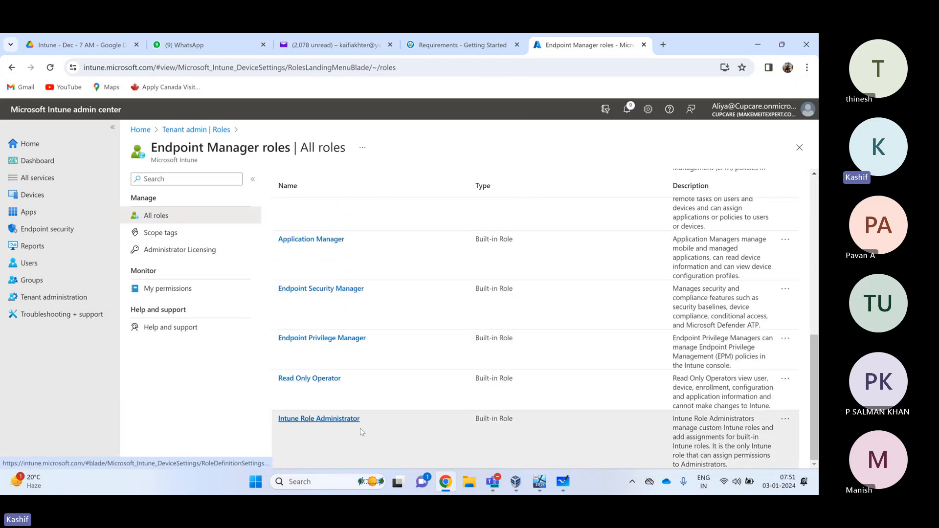
left_click_drag(360, 418, 290, 418)
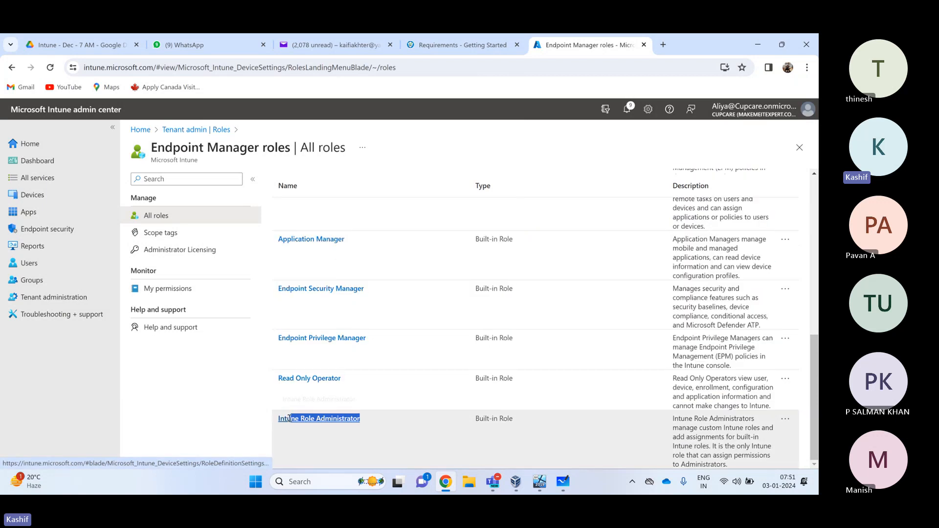
scroll(342, 372, "up", 10)
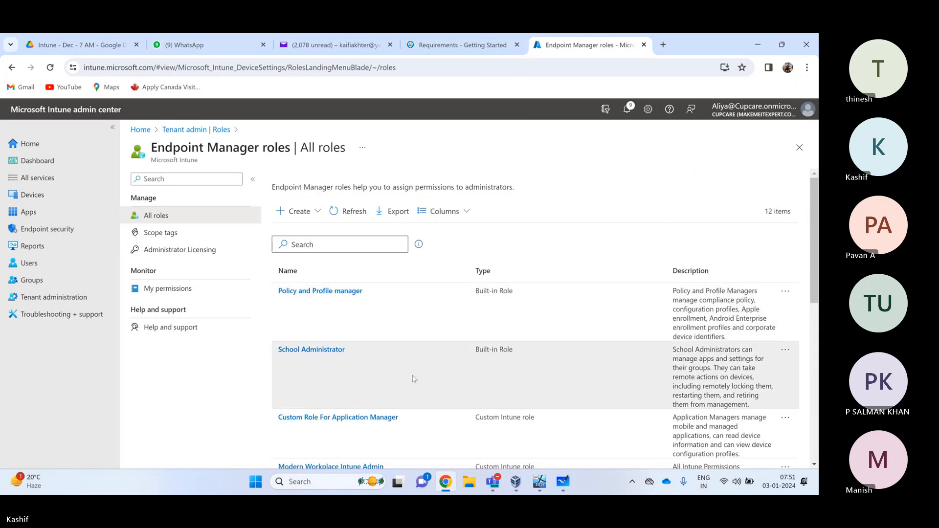
scroll(414, 379, "down", 10)
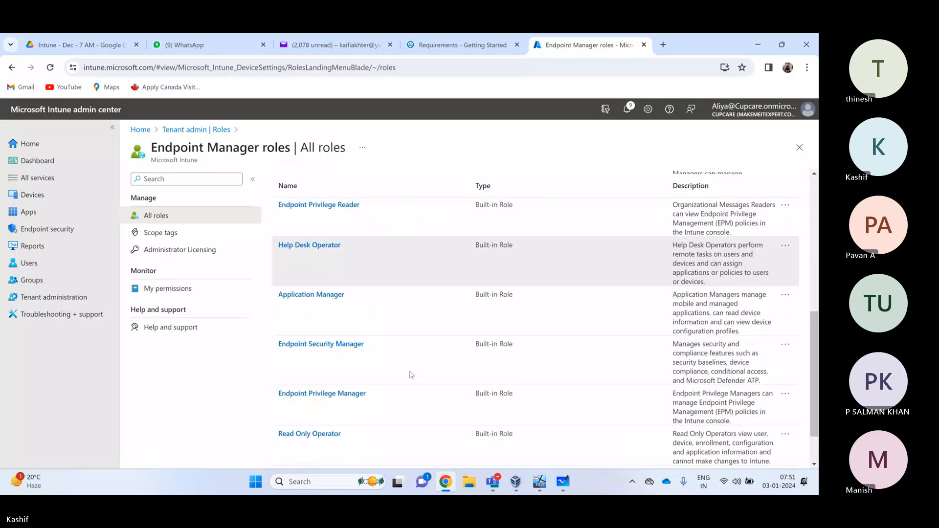
scroll(410, 374, "up", 10)
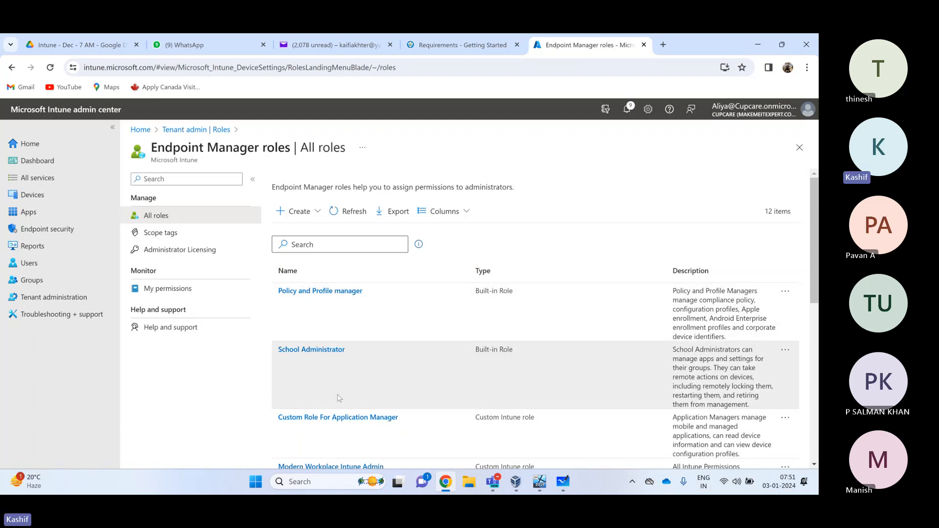
Open the School Administrator role's properties, examine its permissions and return to the list of all roles
left_click(324, 350)
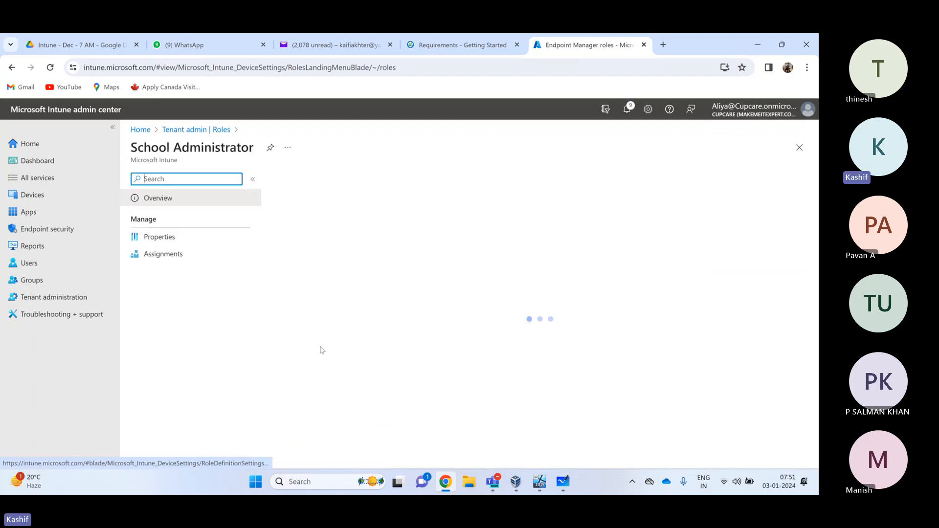
left_click(206, 237)
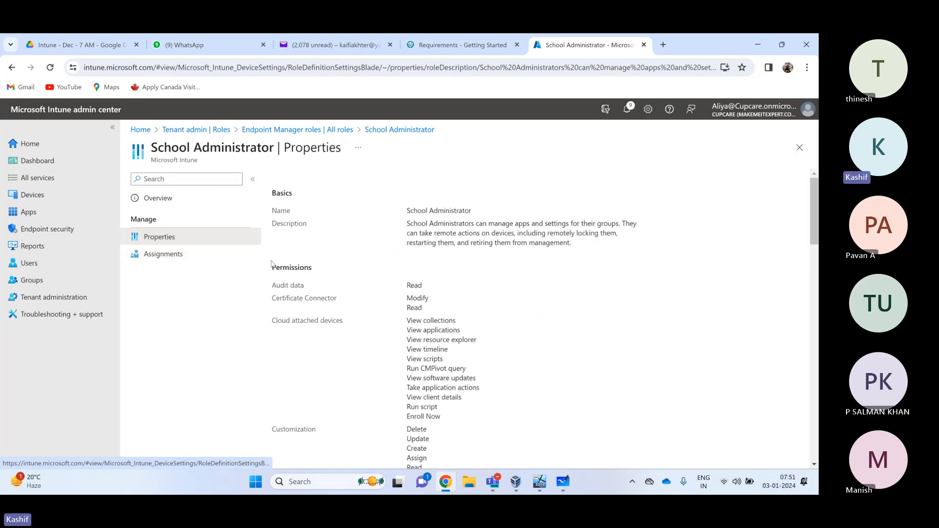
scroll(273, 274, "down", 20)
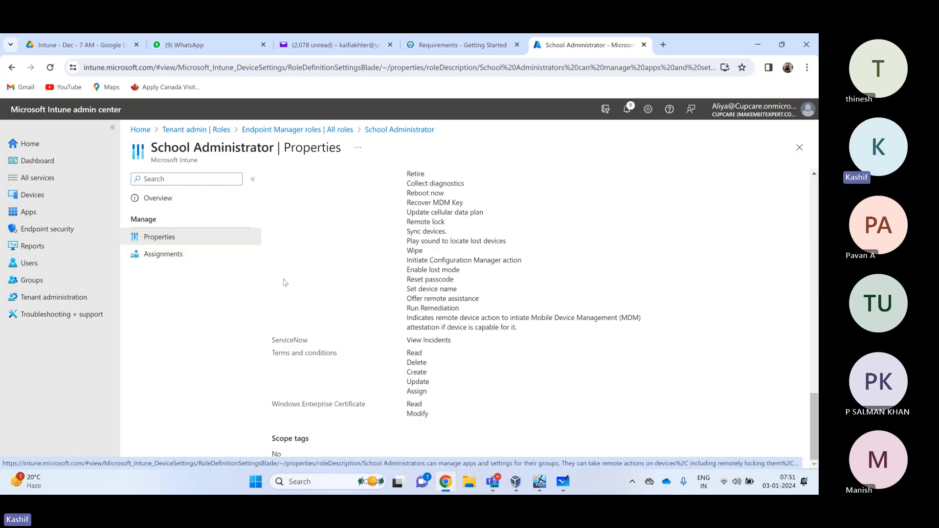
scroll(280, 313, "up", 8)
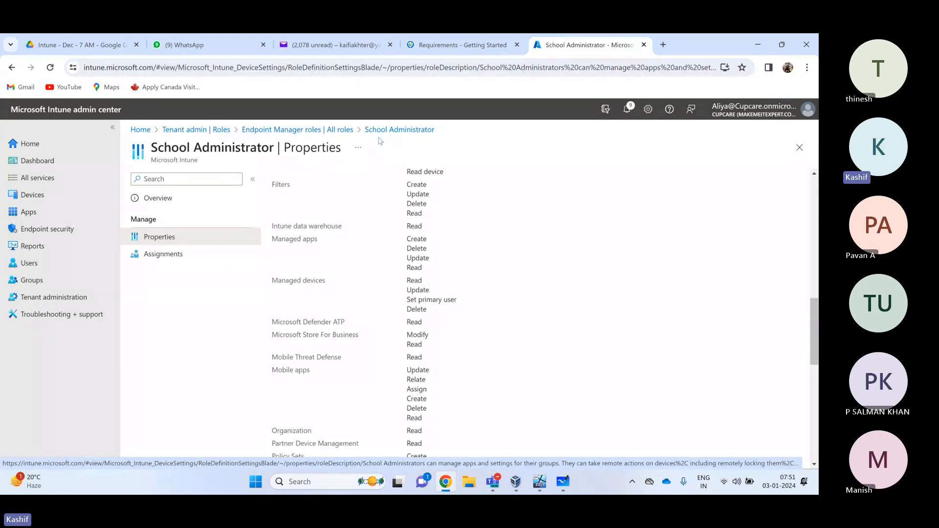
left_click(336, 130)
Start duplicating the built-in Help Desk Operator role, ready to name the copy
scroll(440, 313, "down", 5)
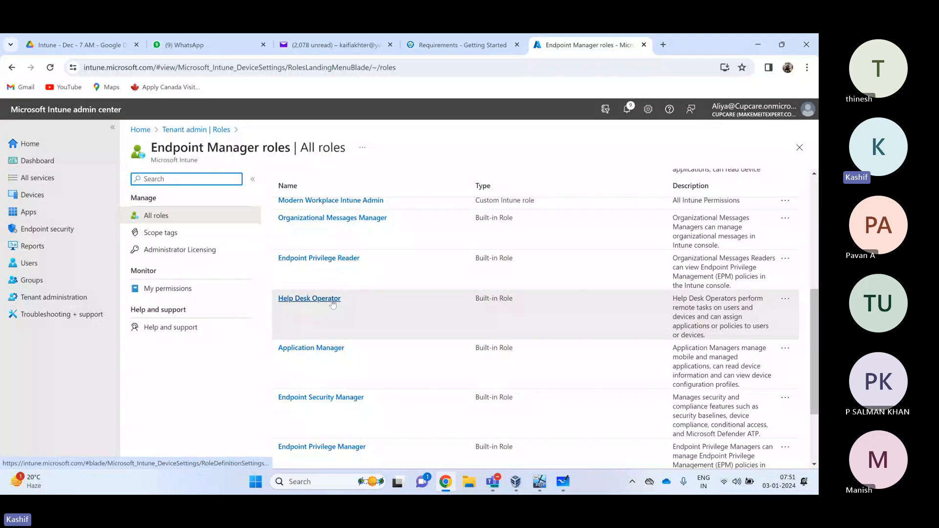
left_click(785, 300)
left_click(753, 318)
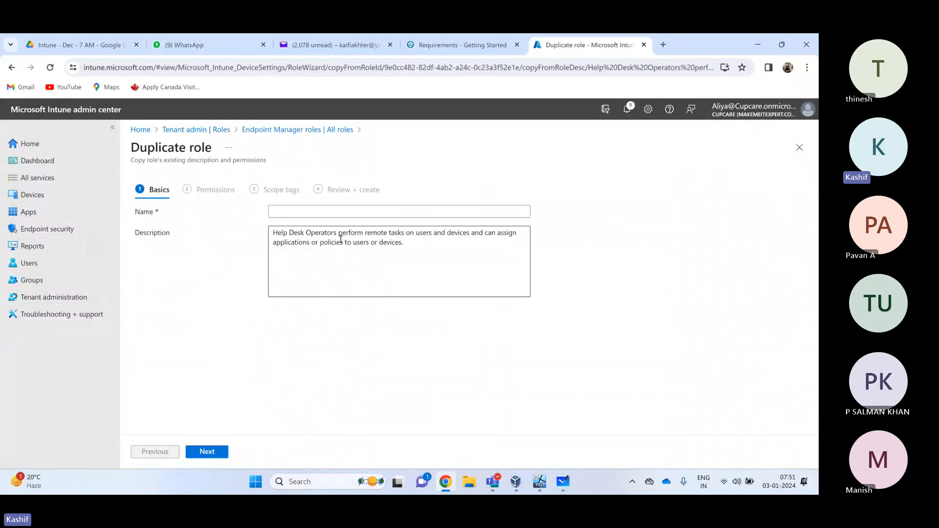
left_click(342, 213)
type("H")
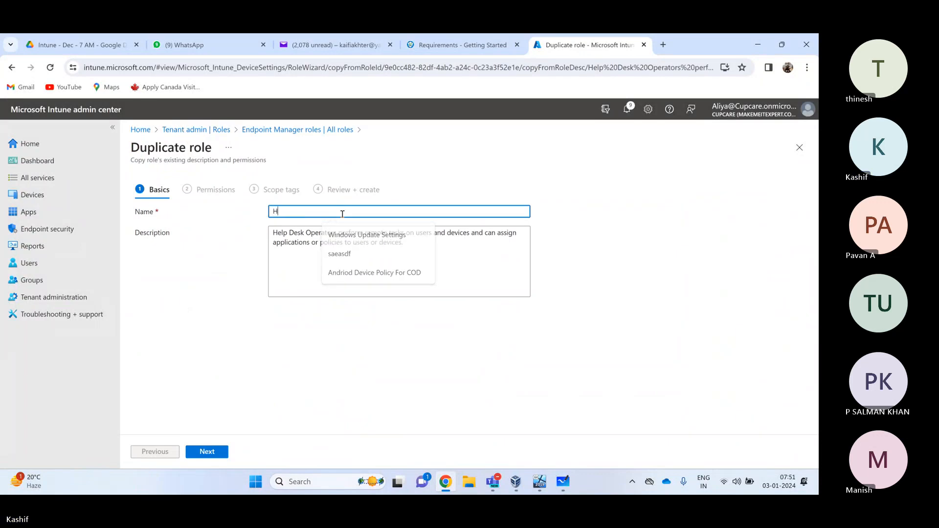
type("elpdesk")
key("BackSpace")
key("BackSpace")
key("BackSpace")
key("BackSpace")
key("BackSpace")
key("BackSpace")
key("BackSpace")
key("BackSpace")
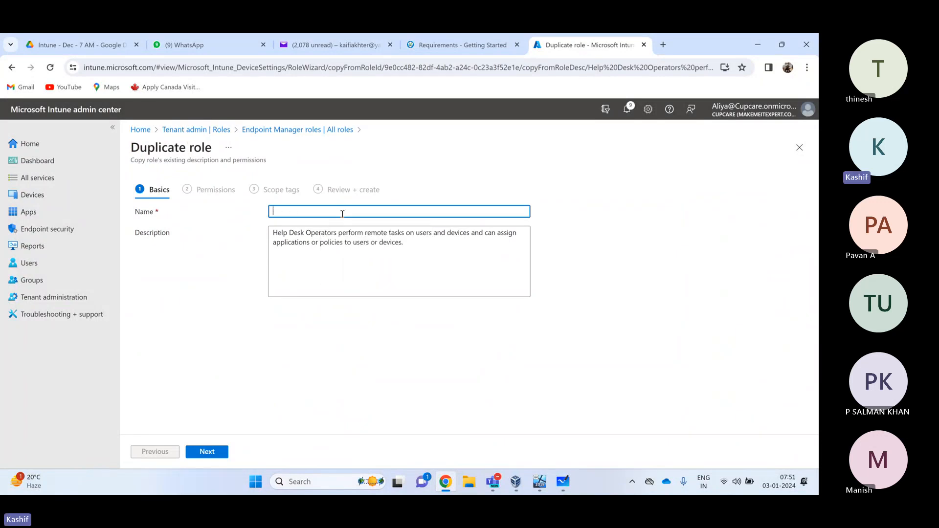
Name the duplicated role "Custom Helpdesk Role For New IT Users" and continue to its permissions
type("Custom Help")
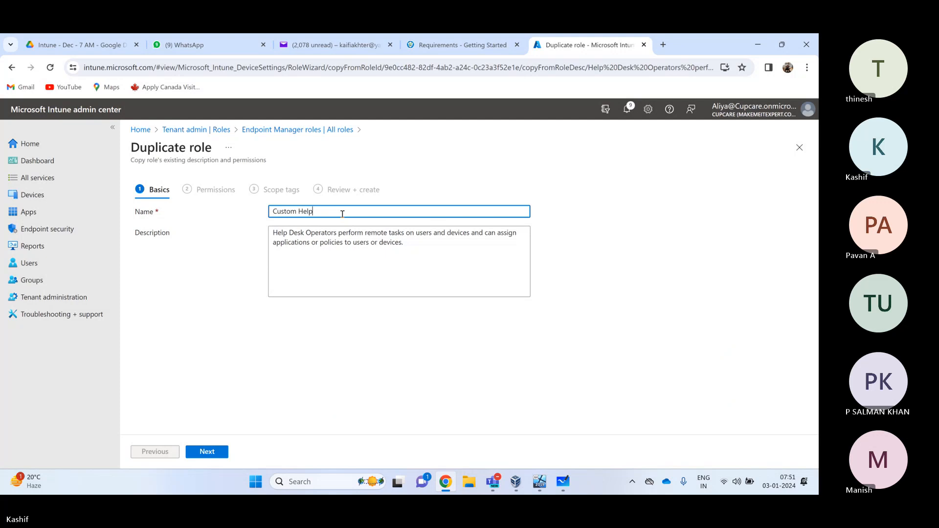
type("desk Role For New IT Users")
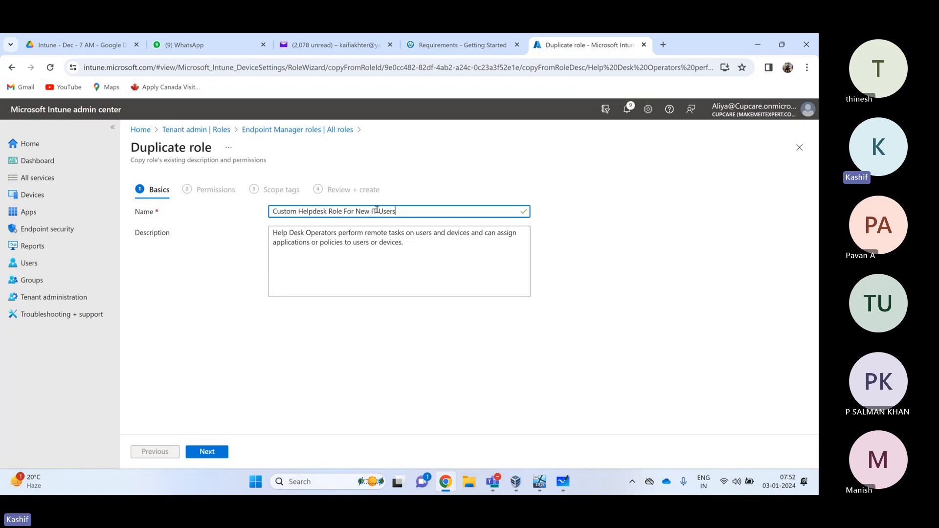
left_click(212, 455)
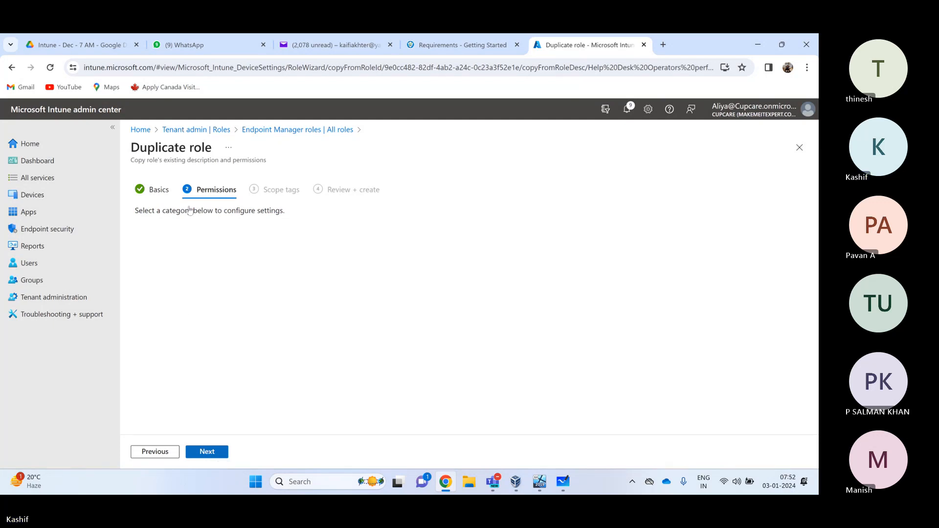
Set the Read permission under Android Enterprise to No
scroll(239, 396, "down", 6)
scroll(239, 395, "up", 7)
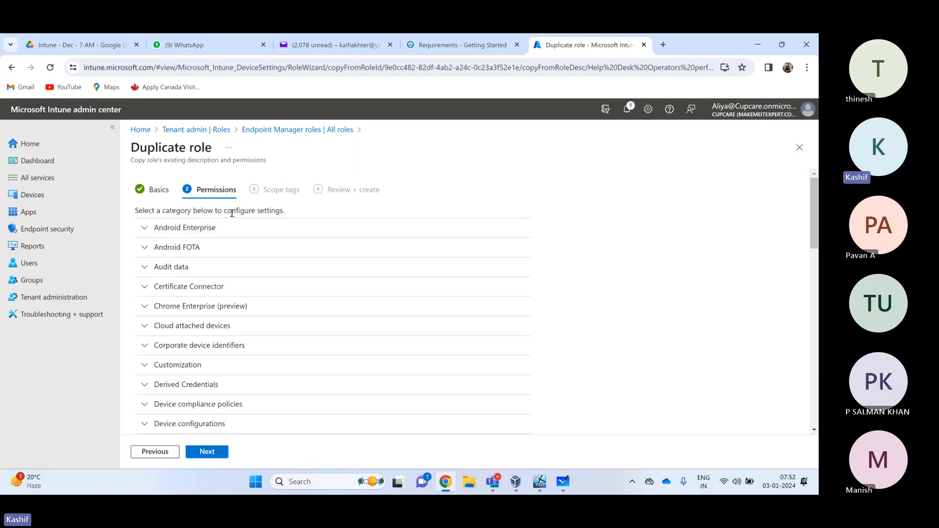
left_click(146, 230)
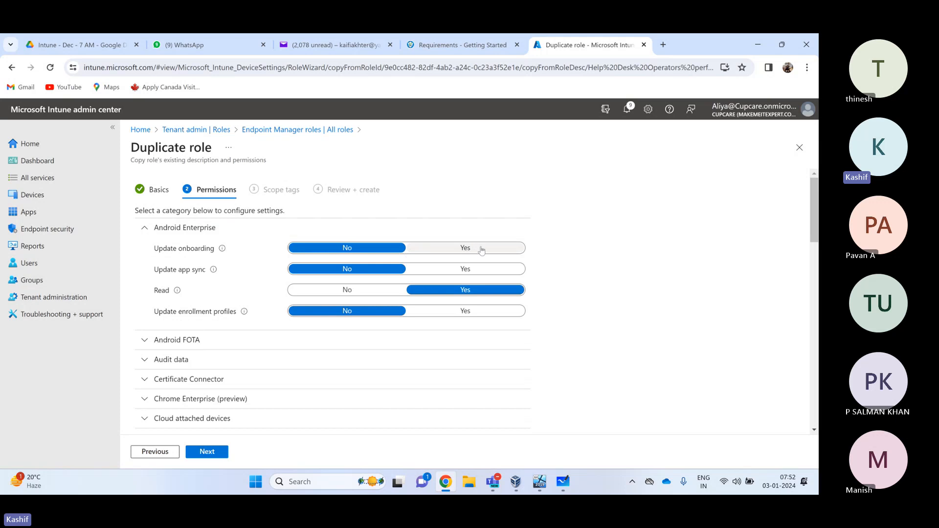
left_click(351, 290)
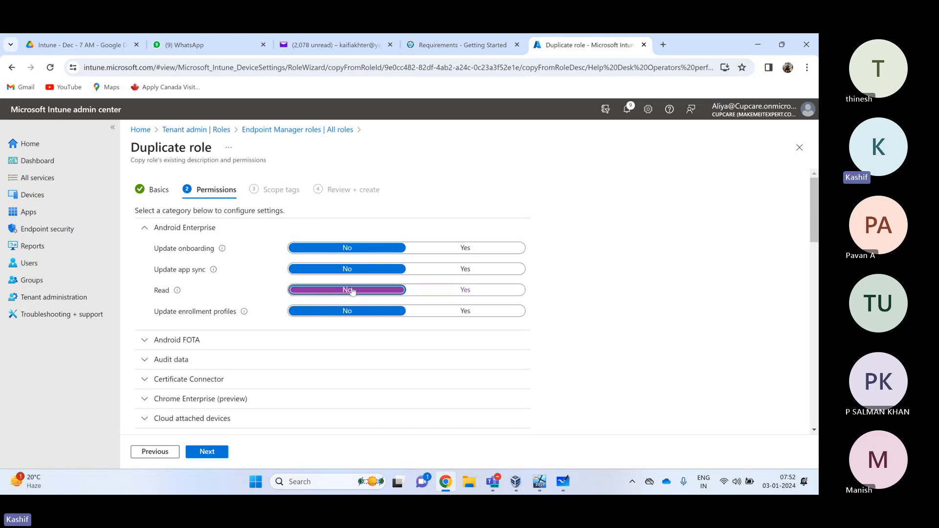
left_click(140, 229)
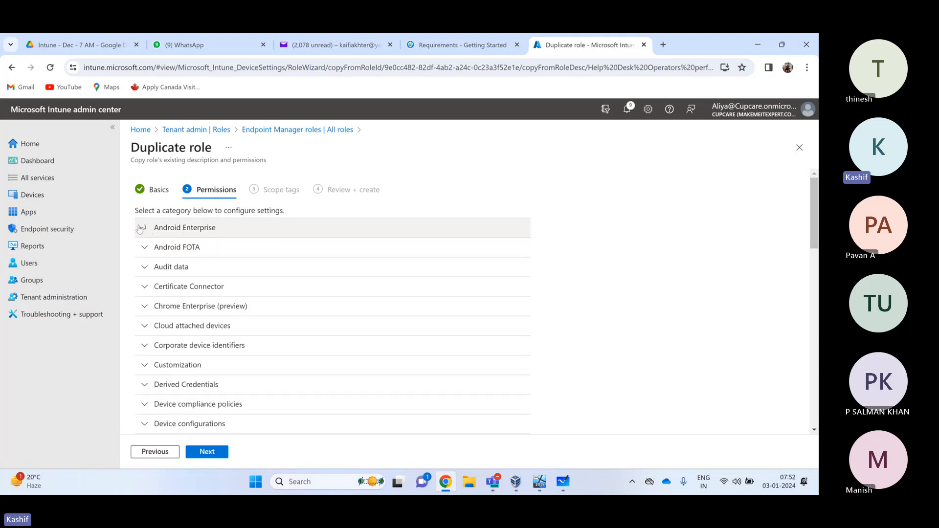
Set the Read permission under Android FOTA to No and check the Audit data permission
left_click(142, 248)
left_click(362, 359)
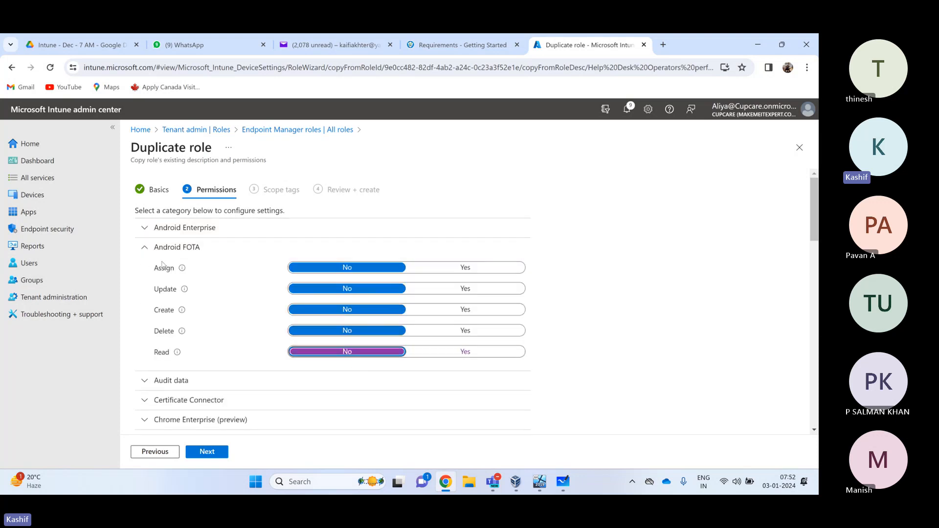
left_click(144, 247)
left_click(141, 268)
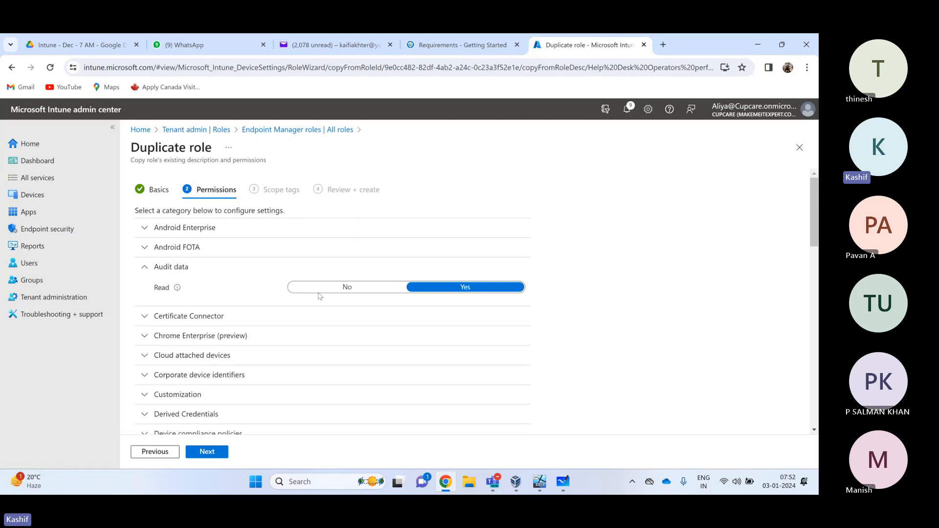
left_click(144, 269)
Set the Certificate Connector Read permission to No and check the Chrome Enterprise (preview) permissions
scroll(145, 296, "down", 1)
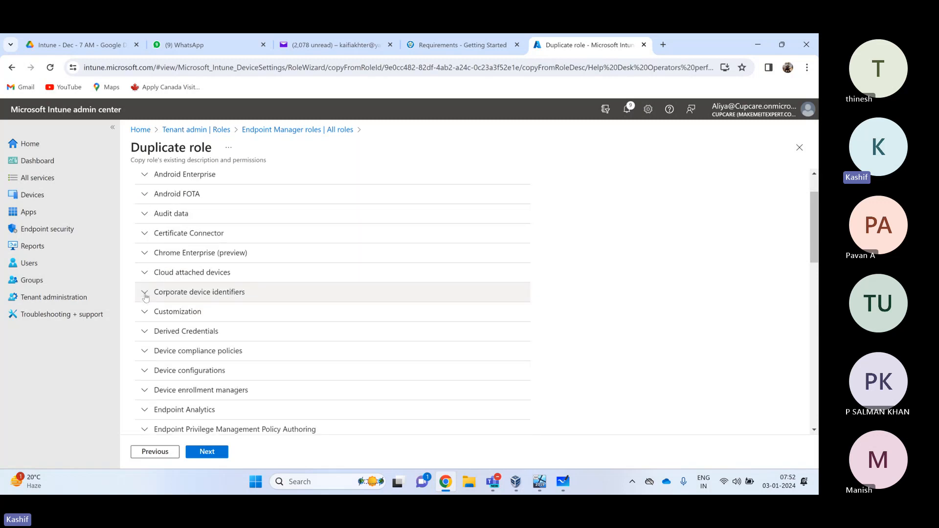
left_click(144, 233)
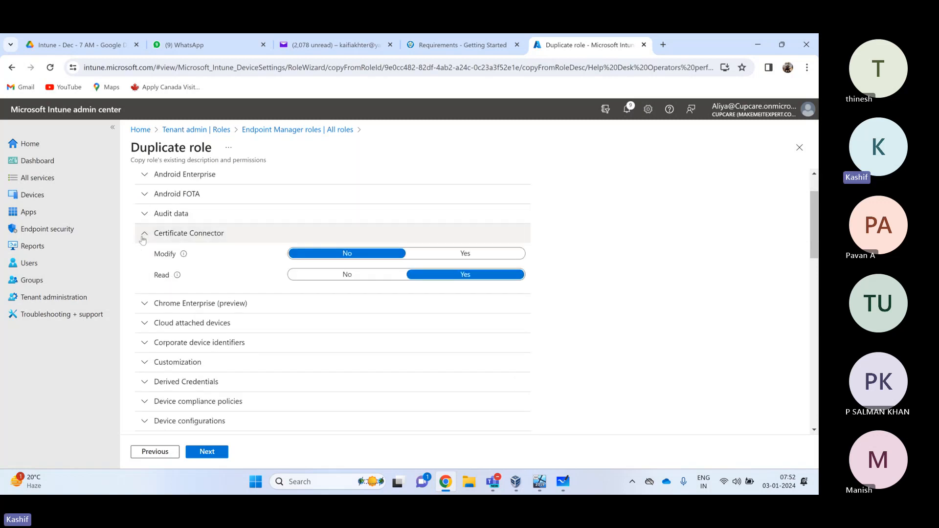
left_click(323, 275)
left_click(143, 234)
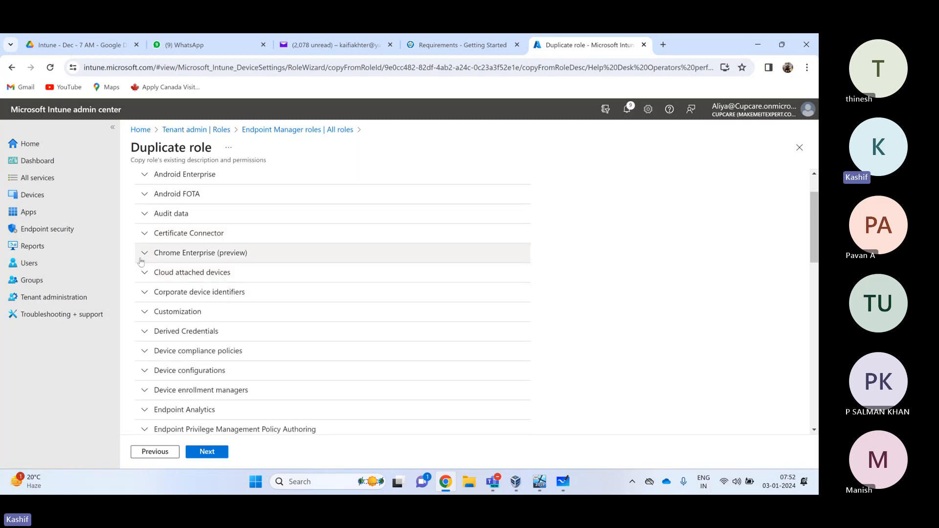
left_click(144, 253)
left_click(143, 253)
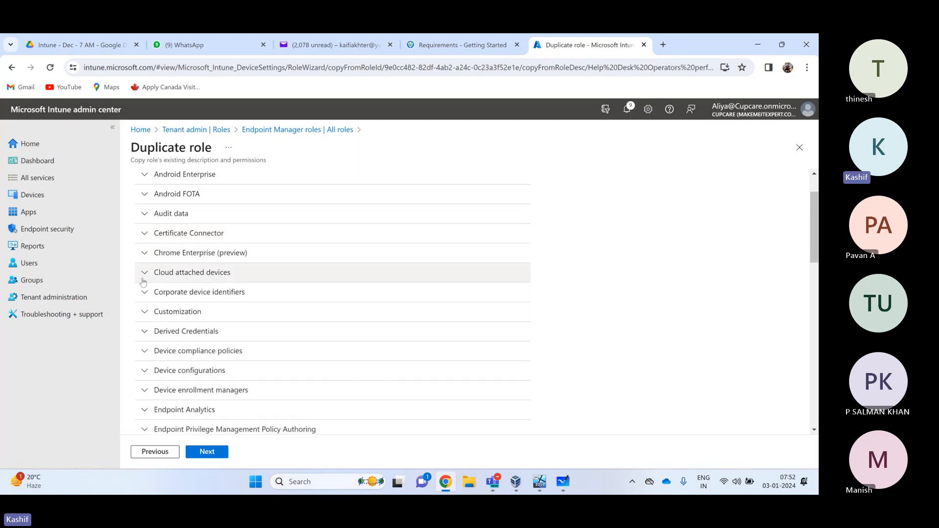
Set every Cloud attached devices permission to No, from View collections through Enroll Now, and collapse the category
left_click(144, 272)
left_click(344, 293)
left_click(344, 314)
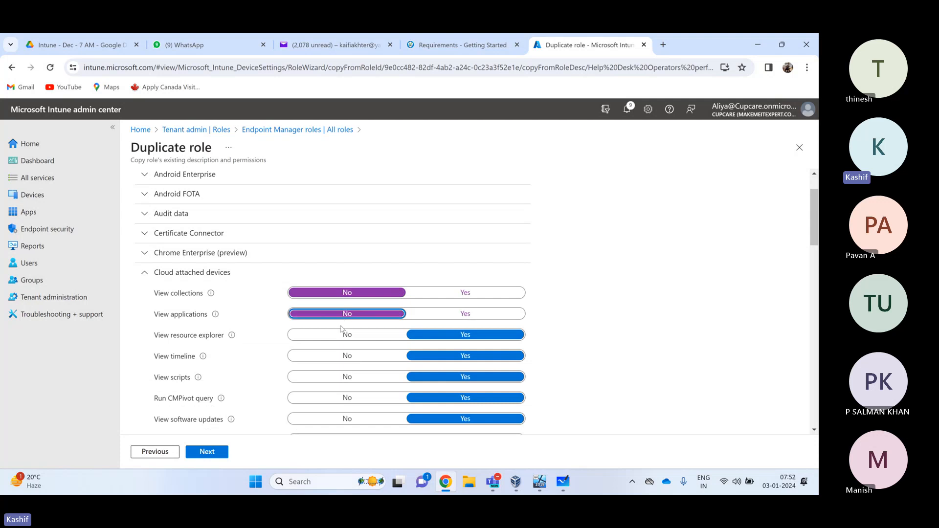
left_click(345, 335)
left_click(344, 356)
left_click(346, 377)
left_click(348, 399)
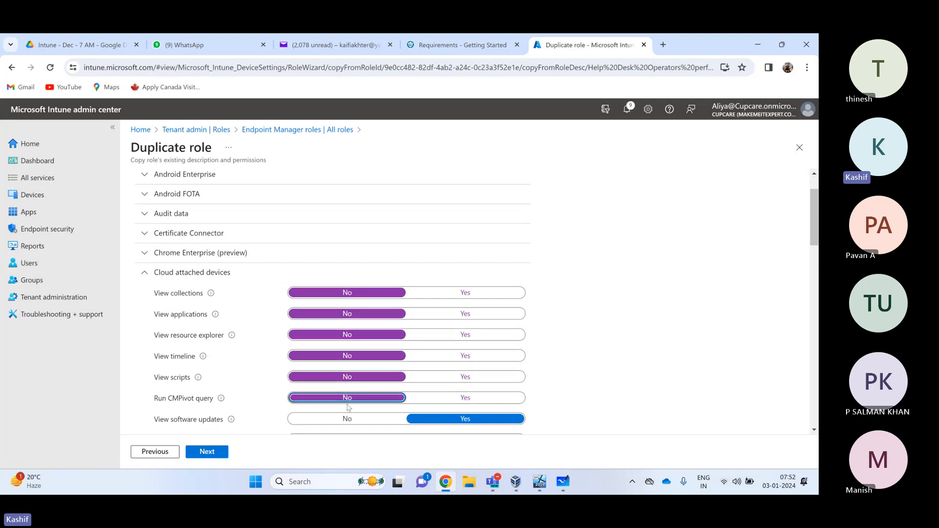
left_click(353, 419)
scroll(356, 416, "down", 1)
left_click(347, 387)
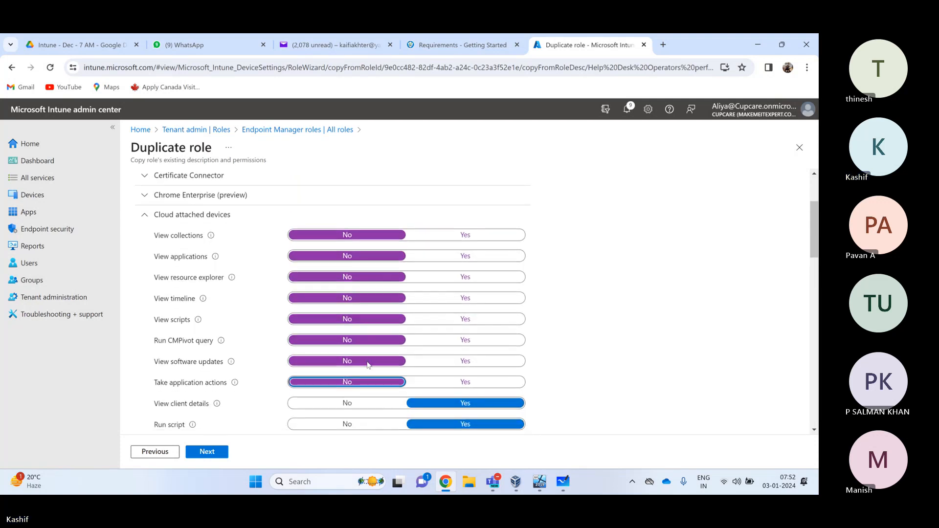
scroll(354, 364, "down", 1)
left_click(350, 354)
left_click(351, 375)
left_click(348, 396)
scroll(353, 391, "down", 2)
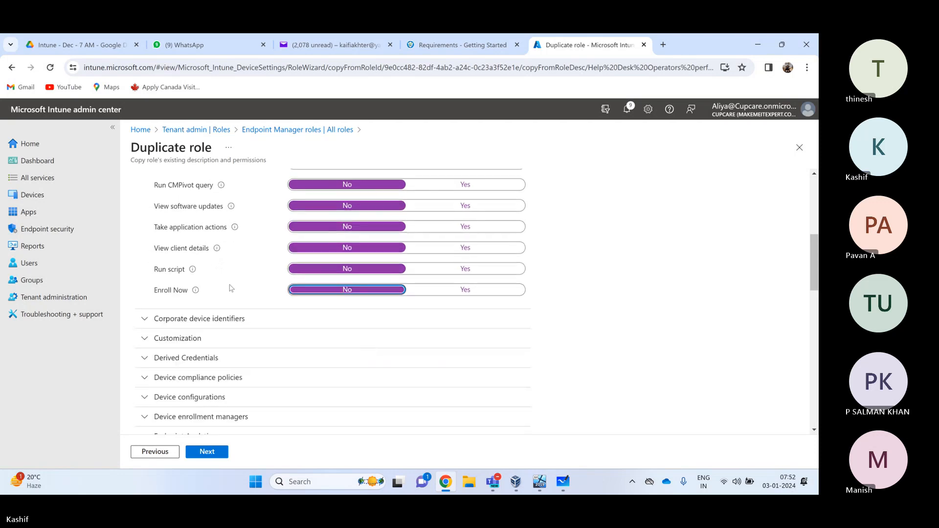
scroll(353, 371, "up", 4)
left_click(142, 273)
Set the Filters Read permission to No and check the Intune data warehouse permission
scroll(142, 272, "down", 2)
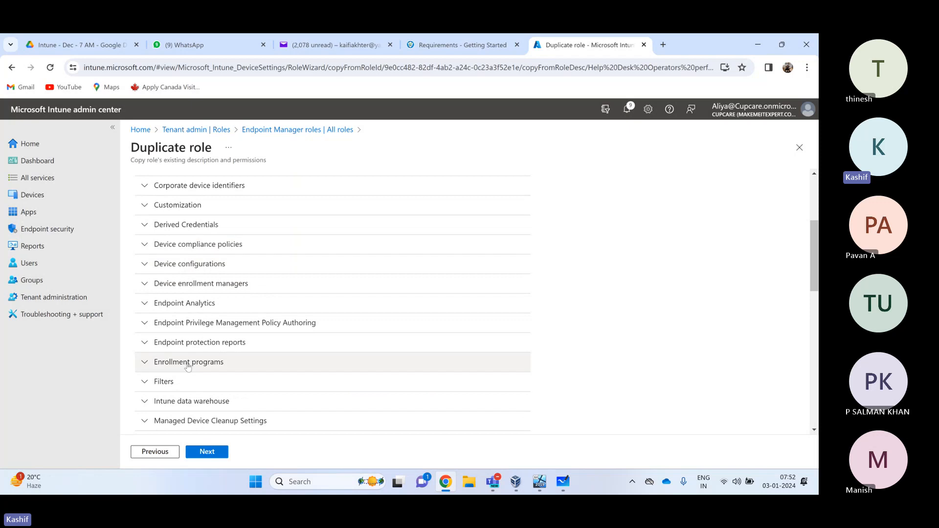
left_click(148, 382)
scroll(337, 333, "down", 3)
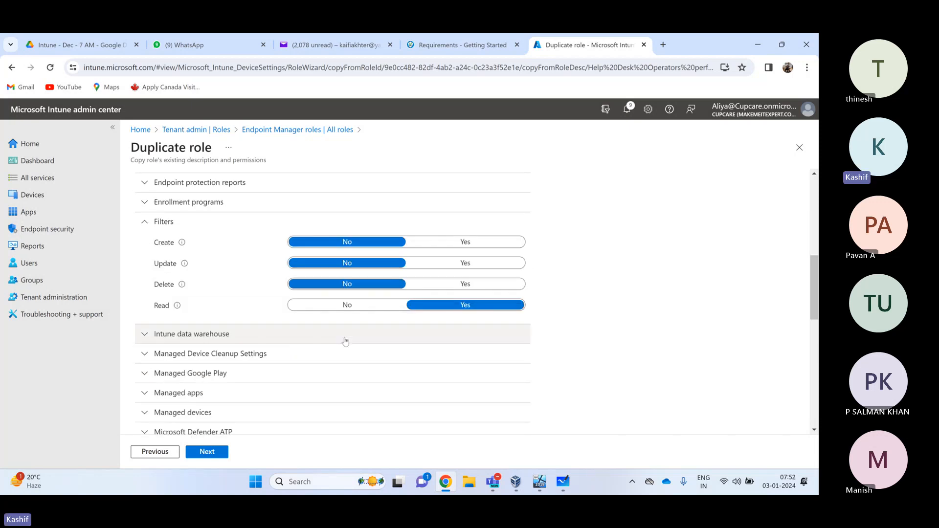
left_click(347, 305)
left_click(146, 224)
left_click(144, 241)
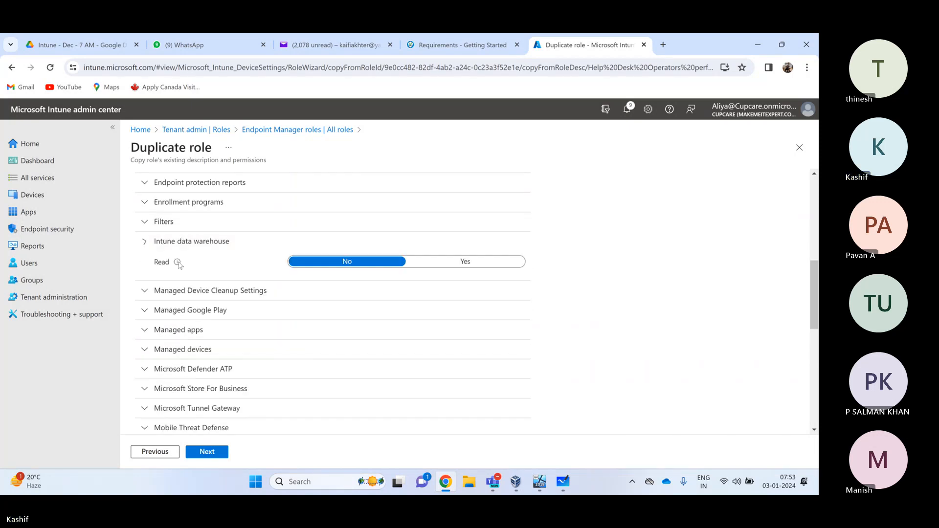
left_click(144, 242)
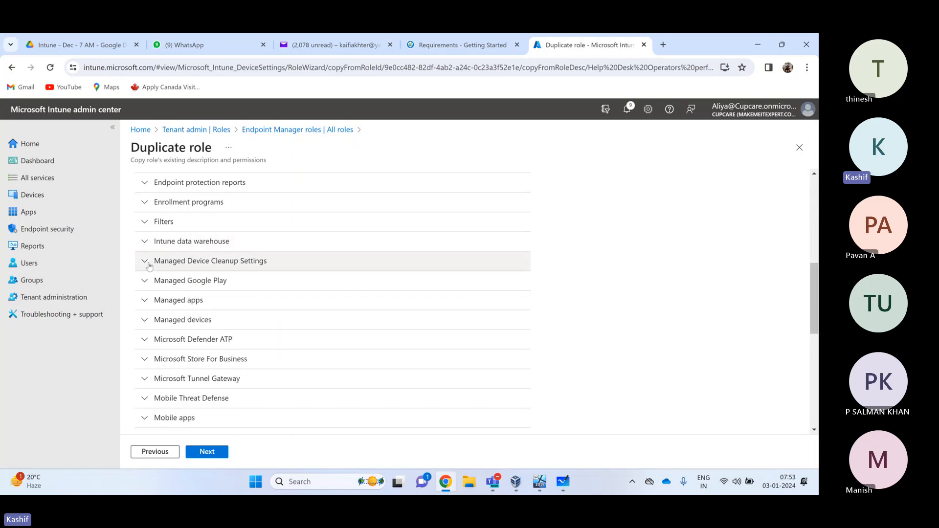
Check the permissions under Managed Device Cleanup Settings and Managed Google Play
left_click(144, 261)
left_click(145, 310)
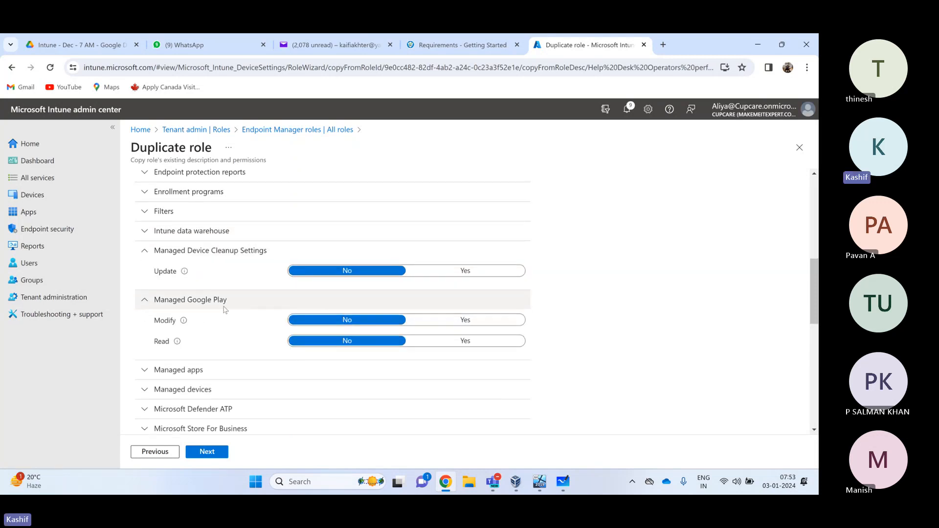
scroll(230, 294, "down", 2)
Set the Managed apps Assign, Read and Wipe permissions to No and collapse the category
left_click(236, 270)
scroll(239, 289, "down", 1)
left_click(318, 283)
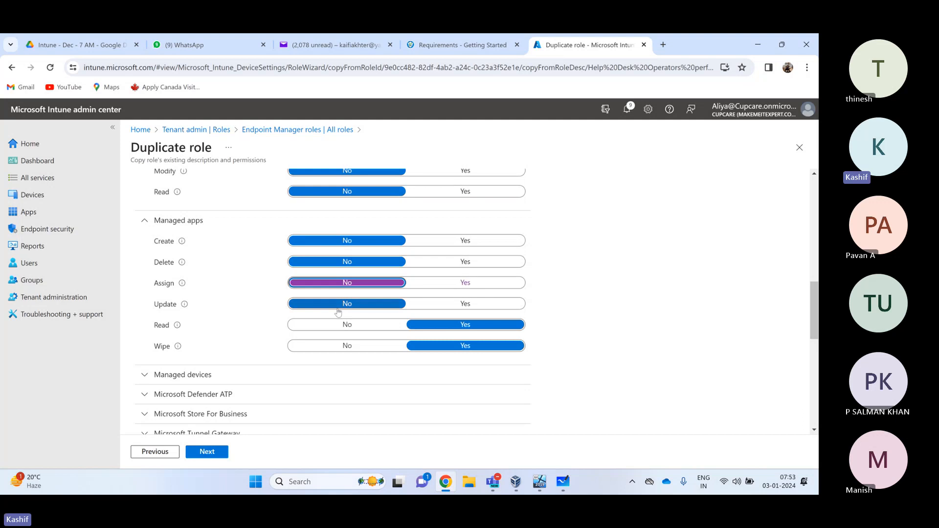
left_click(338, 325)
left_click(299, 345)
left_click(179, 220)
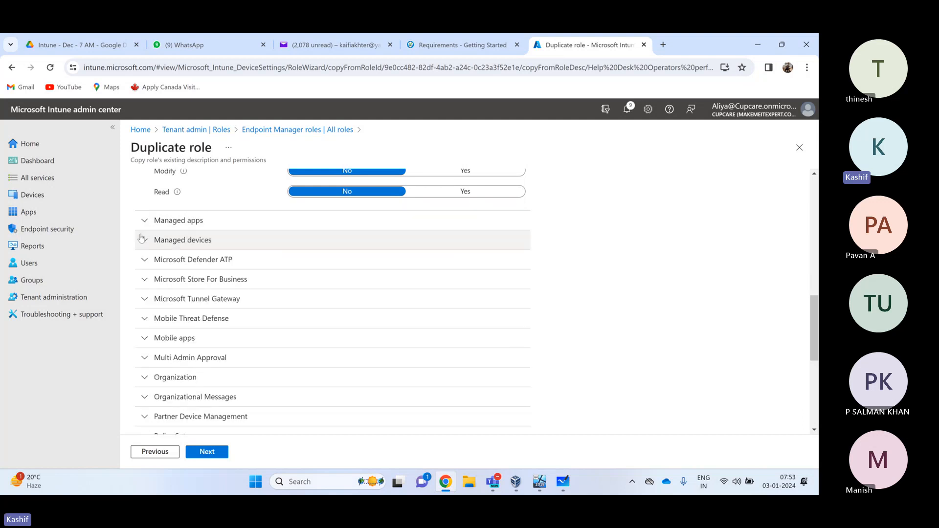
Set the Managed devices Read, Update, Set primary user and View reports permissions to No and collapse the category
left_click(182, 240)
left_click(346, 301)
left_click(344, 281)
left_click(344, 260)
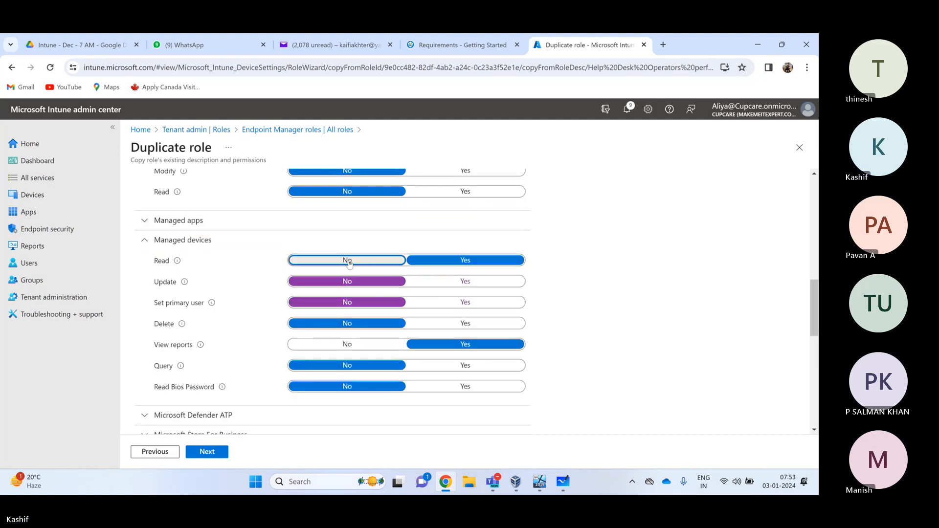
left_click(348, 344)
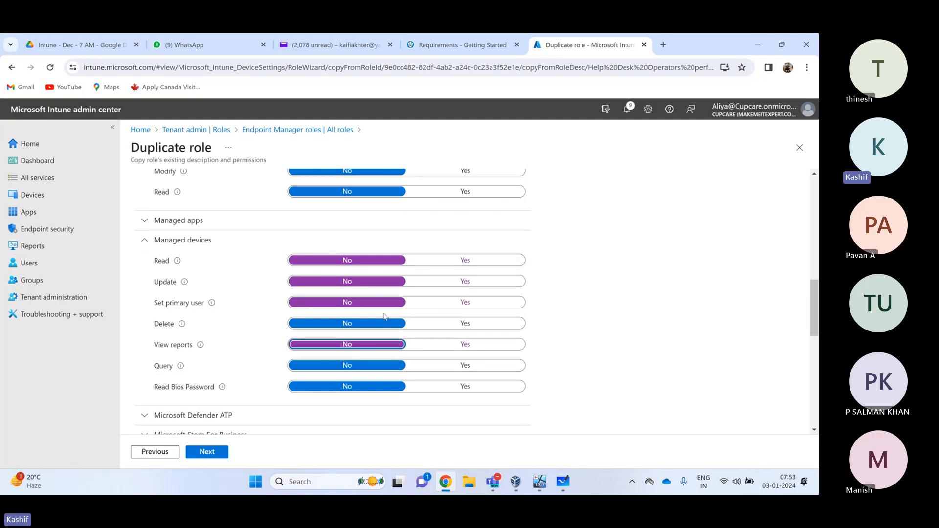
scroll(147, 250, "down", 1)
left_click(147, 187)
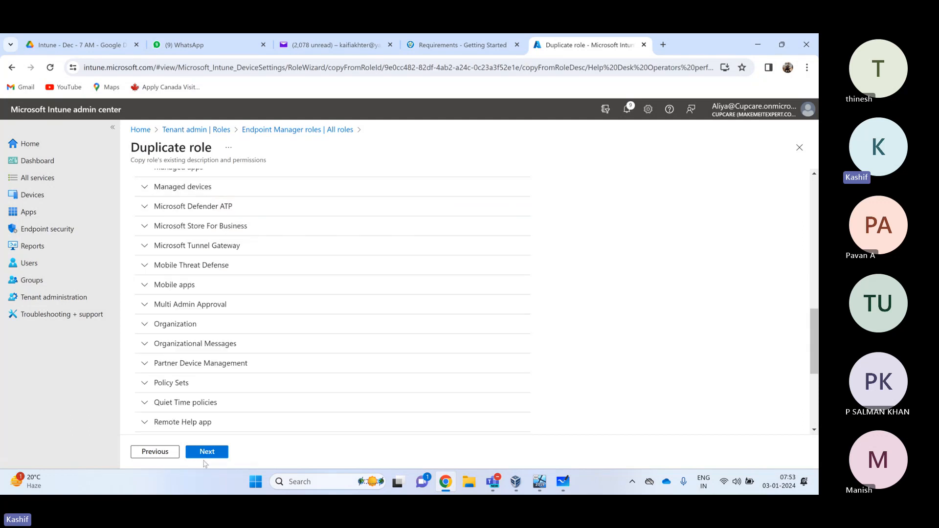
Accept the permissions, keep the Default scope tag and create the duplicated role
left_click(208, 452)
left_click(210, 453)
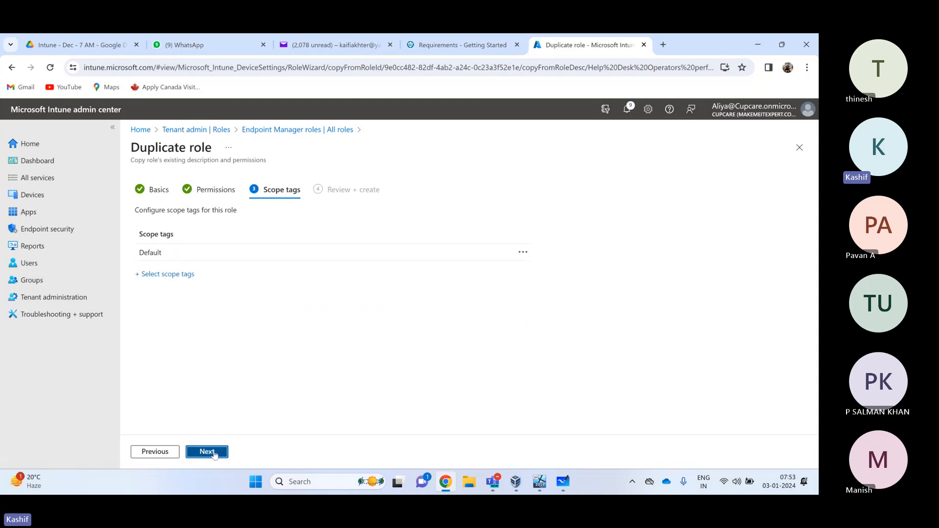
left_click(207, 452)
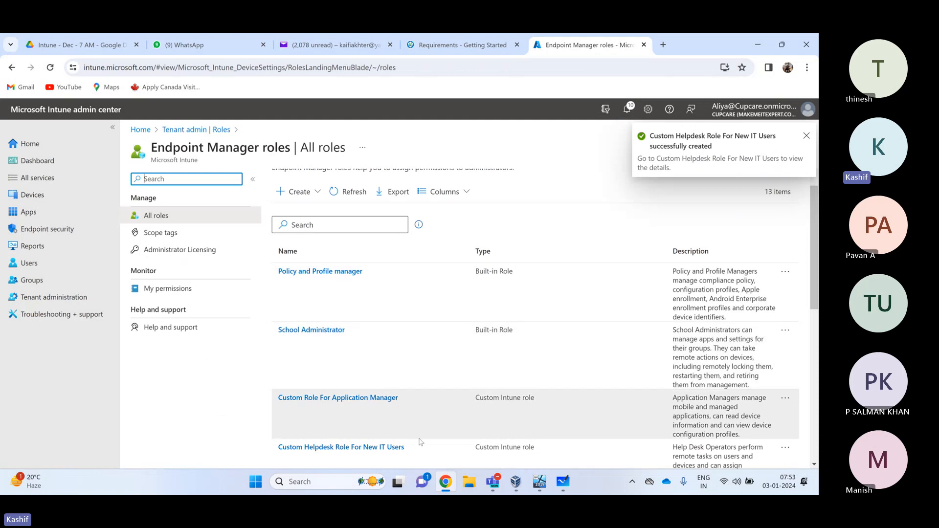
Find Custom Helpdesk Role For New IT Users among all roles and open its assignments
scroll(420, 440, "down", 1)
left_click_drag(414, 394, 276, 395)
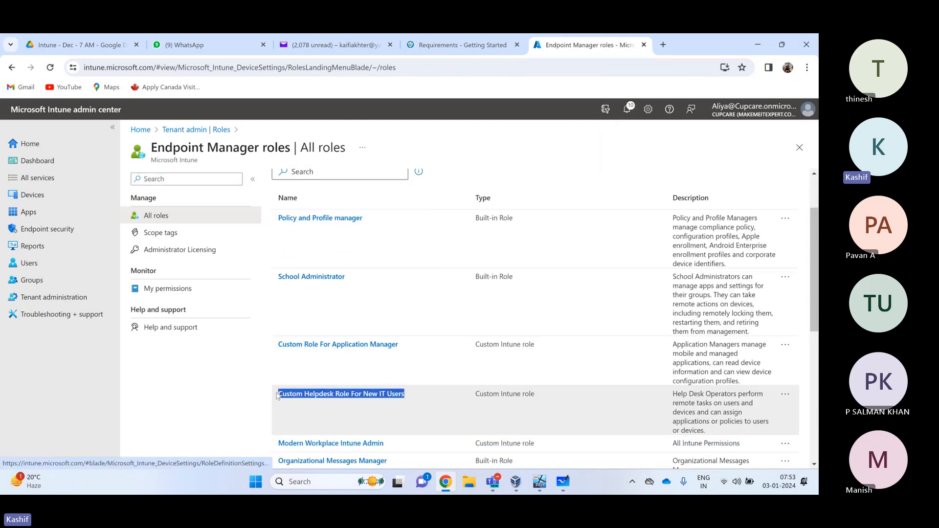
left_click(356, 397)
left_click(187, 263)
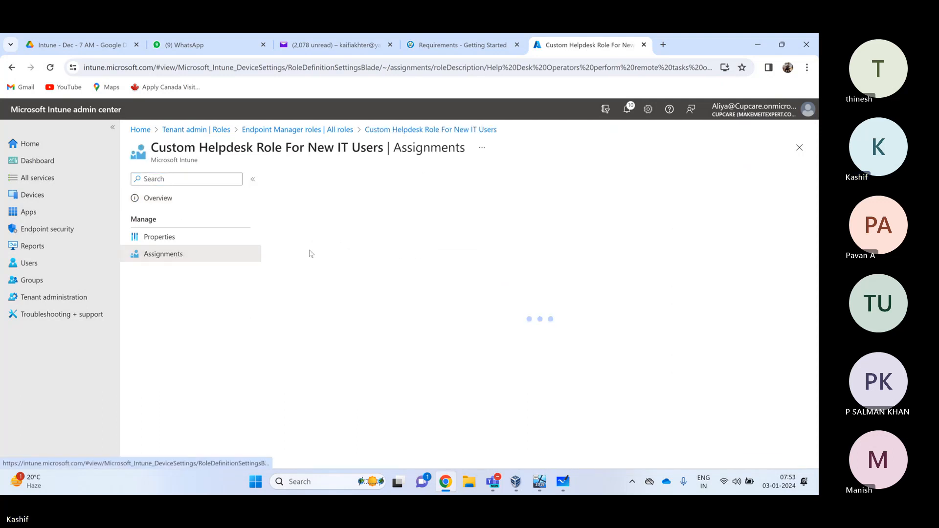
Start a new role assignment named Helpdesk Role For Helpdesk Employees and continue to the admin groups
left_click(302, 221)
left_click(307, 211)
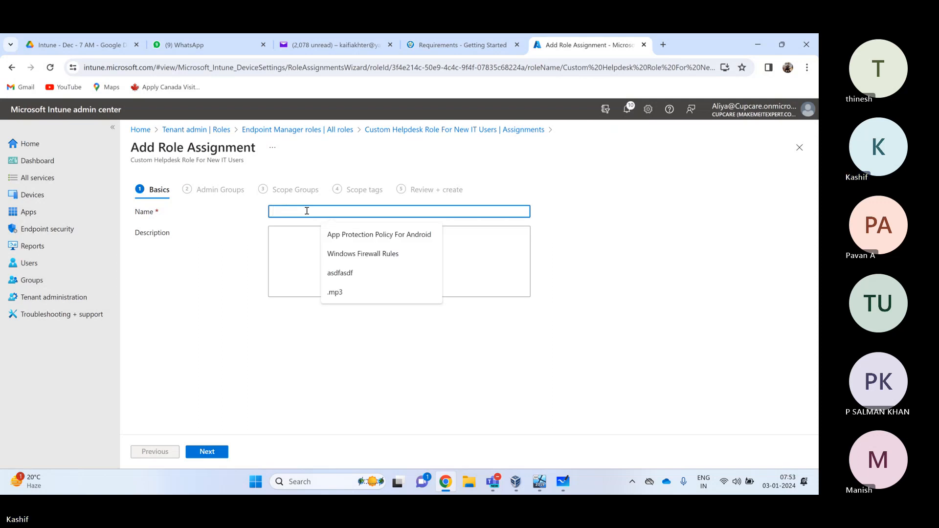
type("Helpdesk")
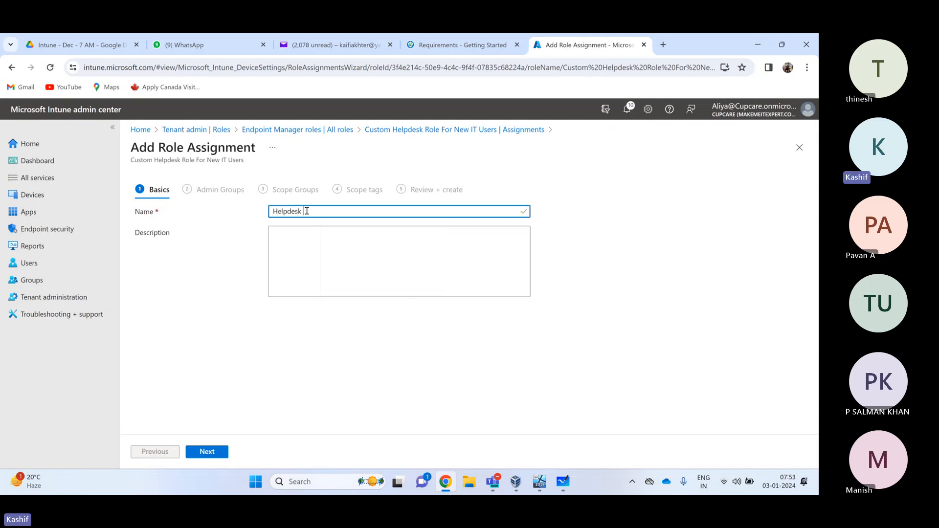
type(" Role FOr n")
key("BackSpace")
key("BackSpace")
type("or N")
key("BackSpace")
type("H")
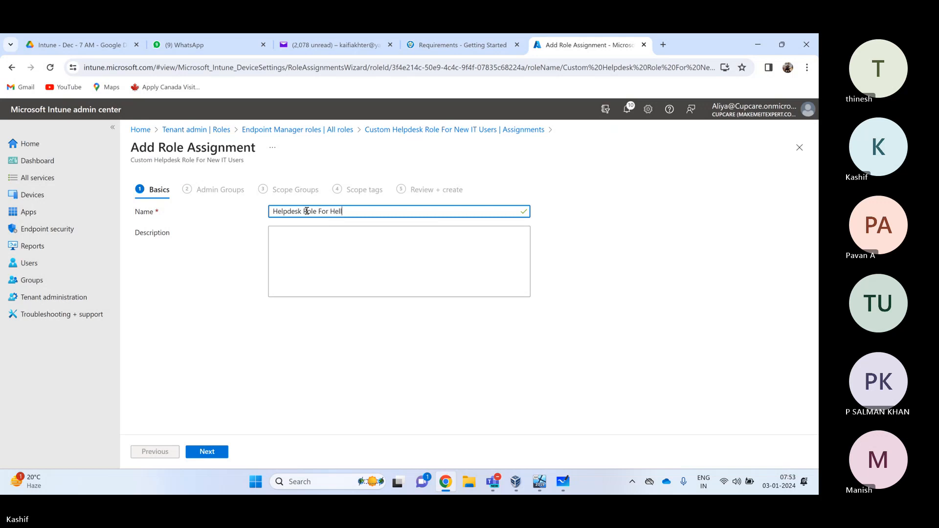
type("ell")
key("BackSpace")
type("pdesk")
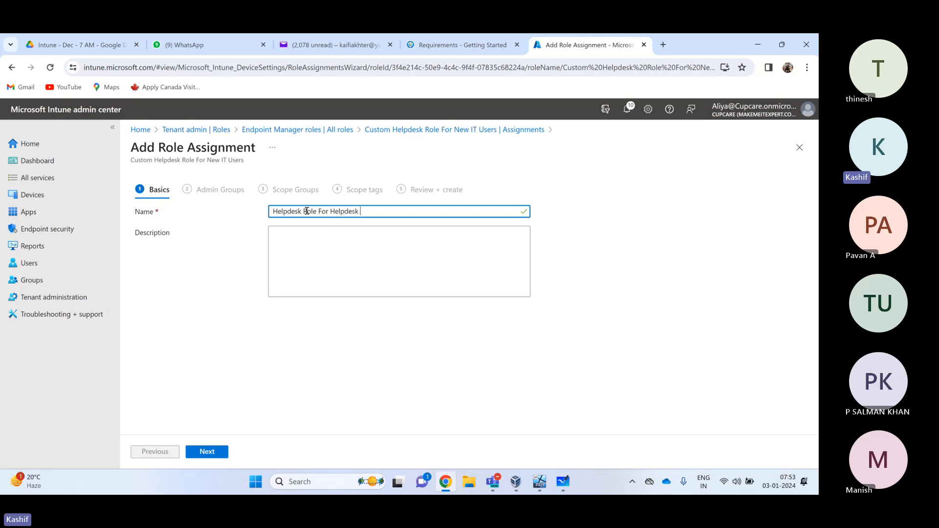
type(" Employees")
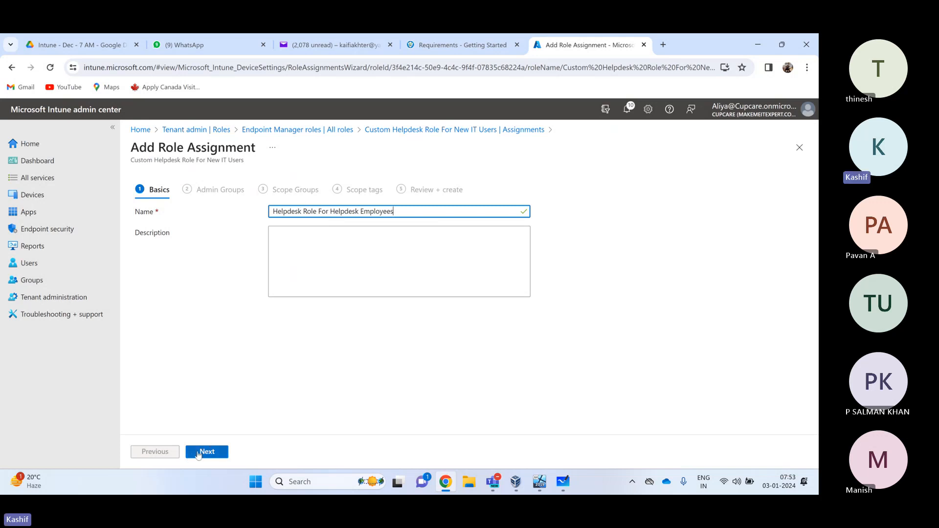
left_click(207, 450)
Include the Helpdesk Employees group as the admin group and continue to the scope groups
left_click(161, 250)
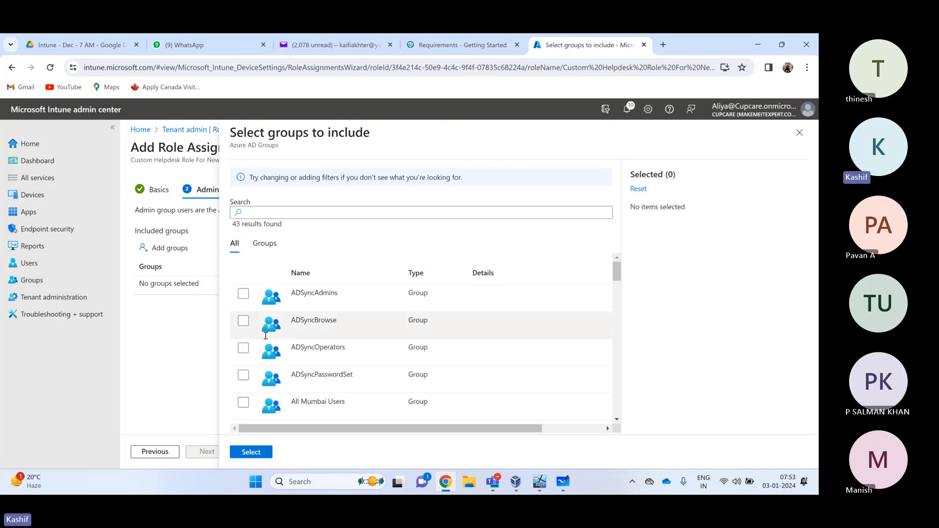
scroll(304, 366, "down", 8)
scroll(304, 366, "down", 1)
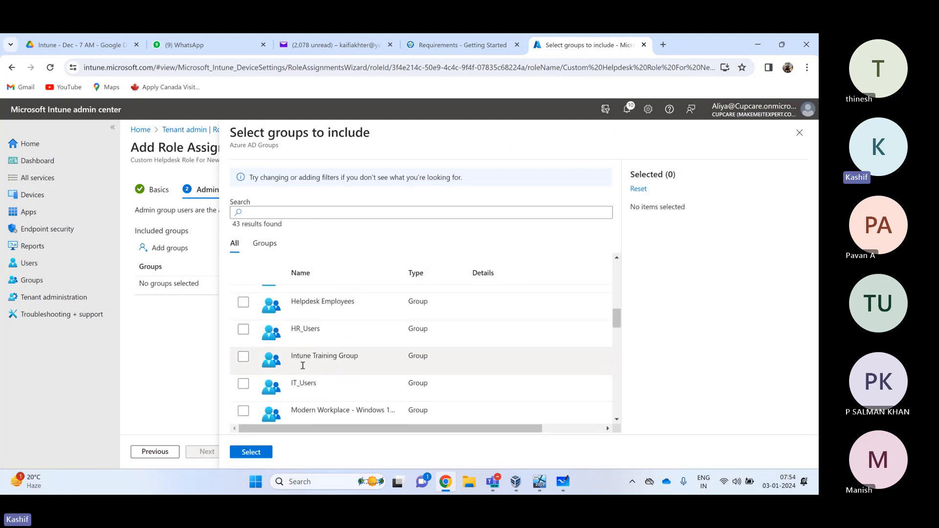
left_click(244, 302)
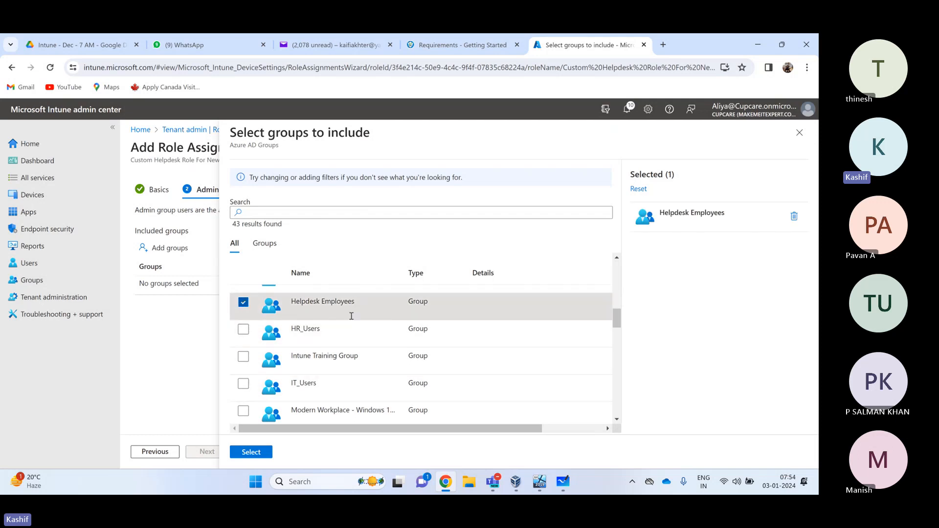
left_click_drag(356, 304, 300, 300)
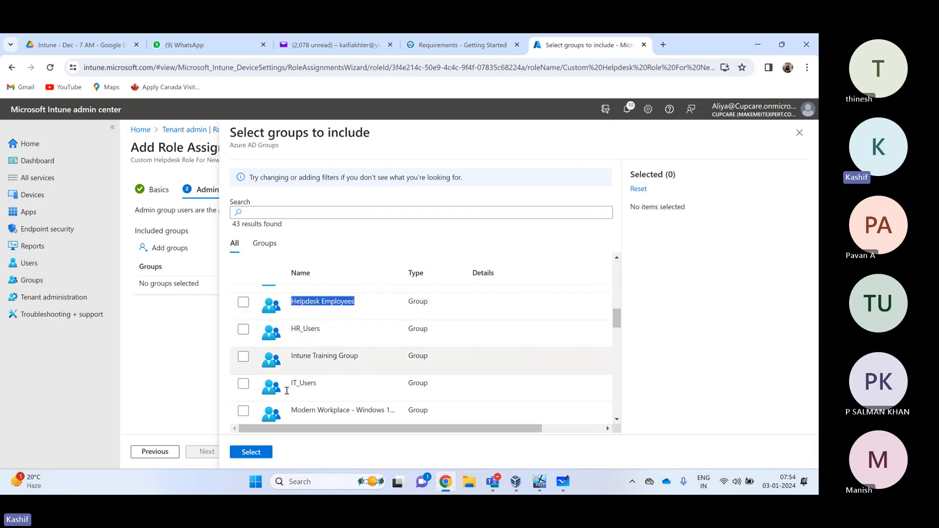
left_click(256, 454)
left_click(207, 452)
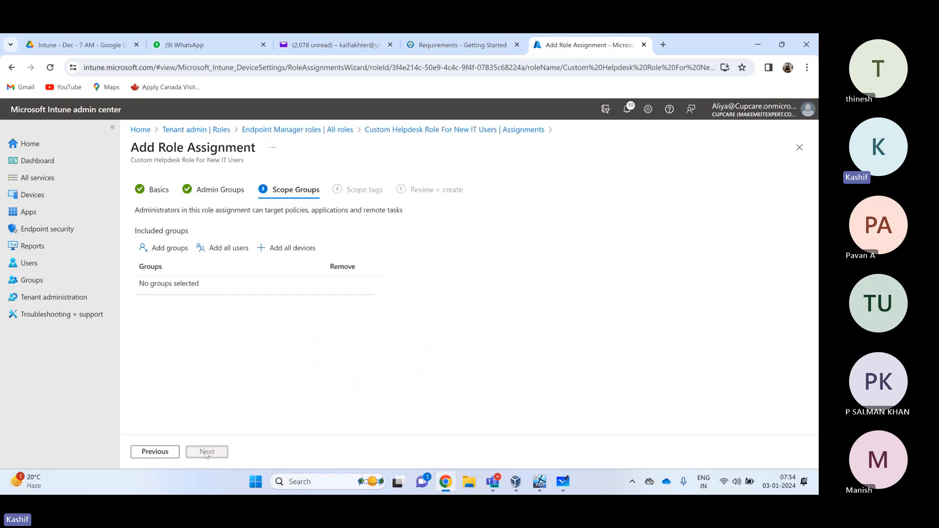
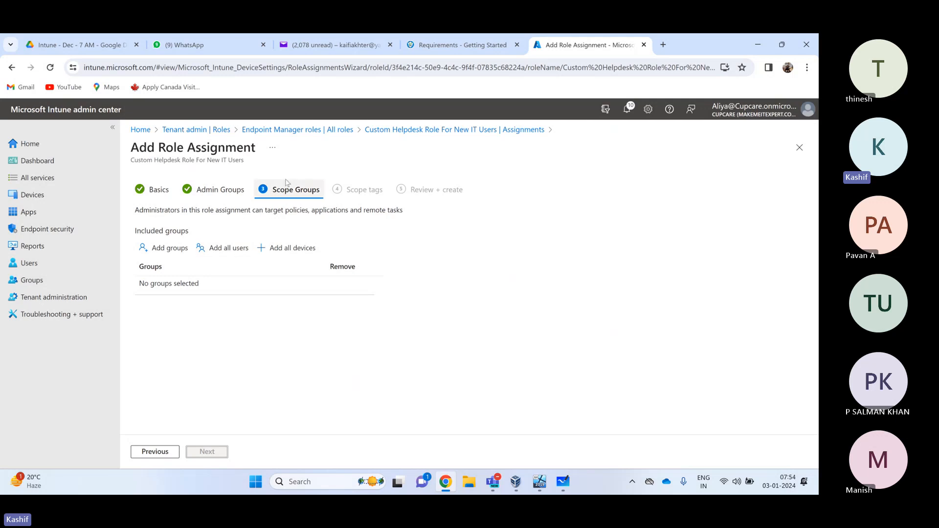
Include all users and all devices as scope groups, keep the scope tags unchanged and create the role assignment
left_click(233, 250)
left_click(308, 249)
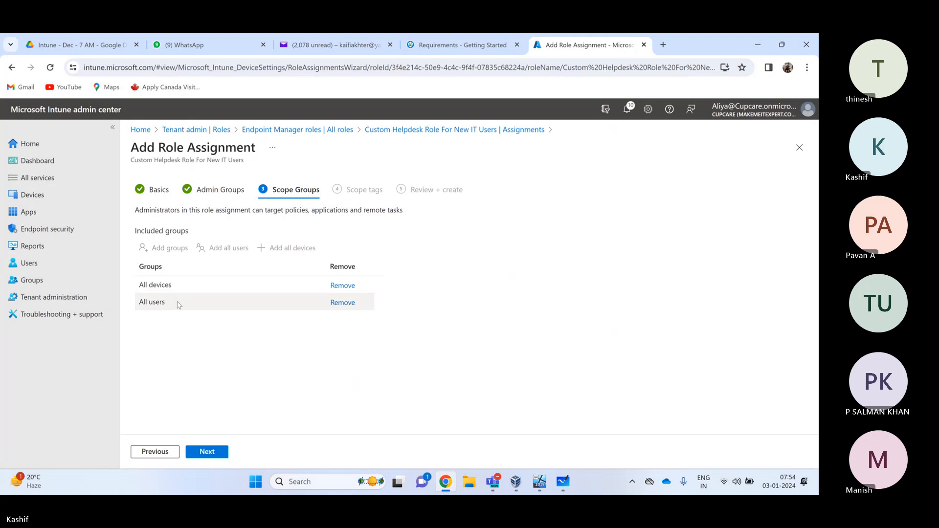
left_click(214, 454)
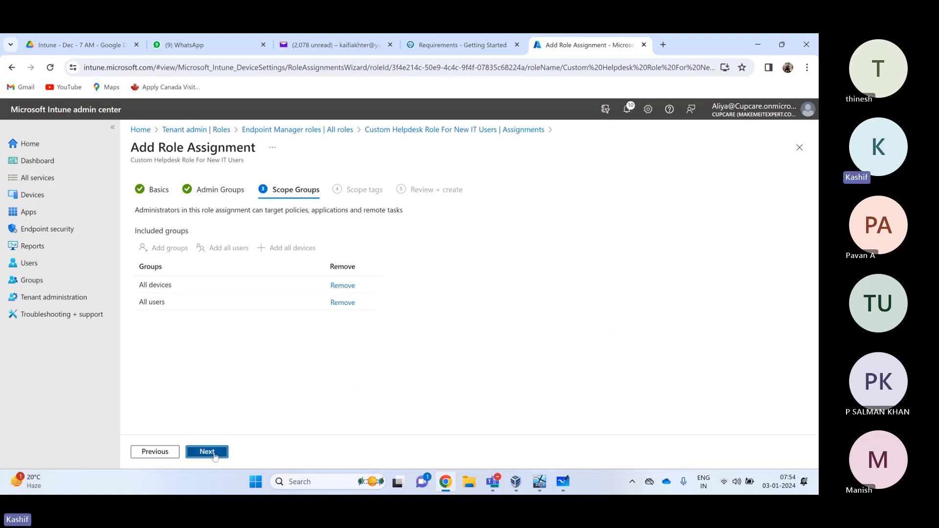
left_click(213, 455)
left_click(214, 453)
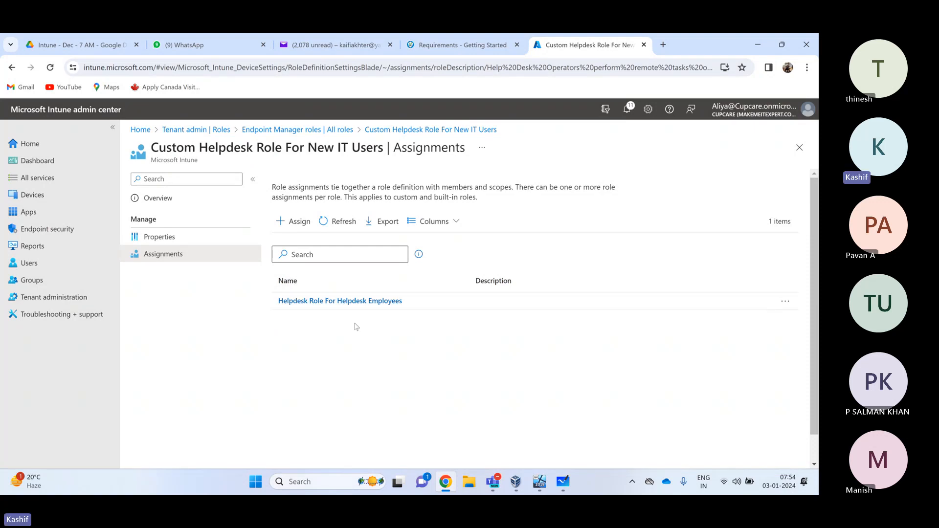
Open the audit logs in tenant administration and widen the Target column
left_click(339, 130)
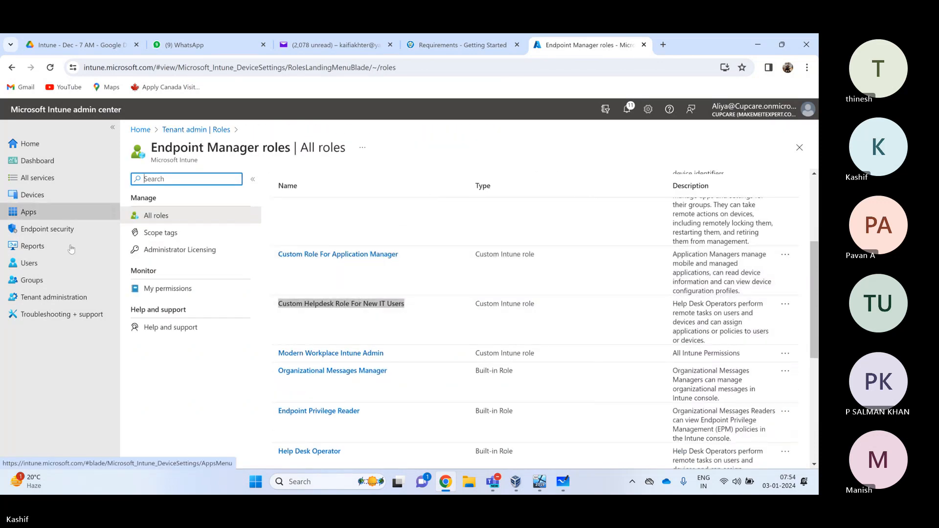
left_click(51, 297)
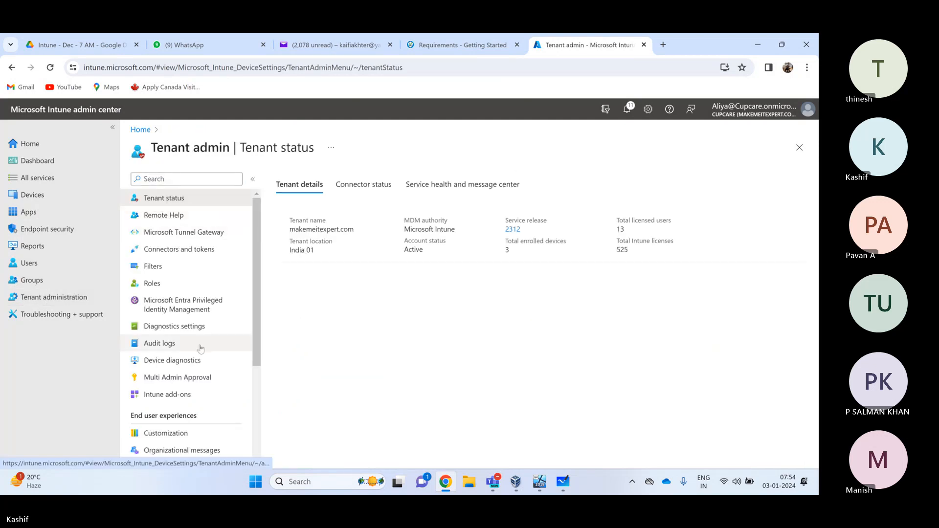
scroll(200, 350, "down", 1)
scroll(200, 350, "down", 1)
scroll(192, 342, "up", 2)
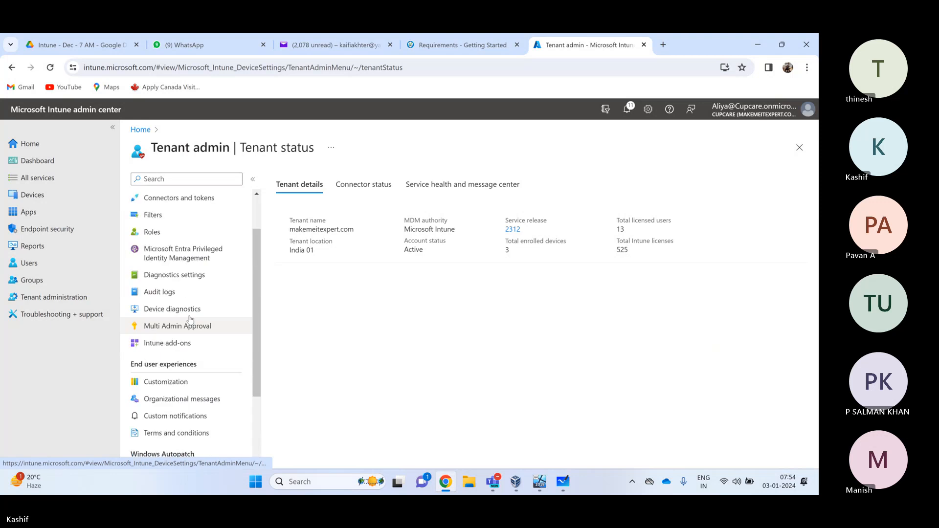
left_click(180, 346)
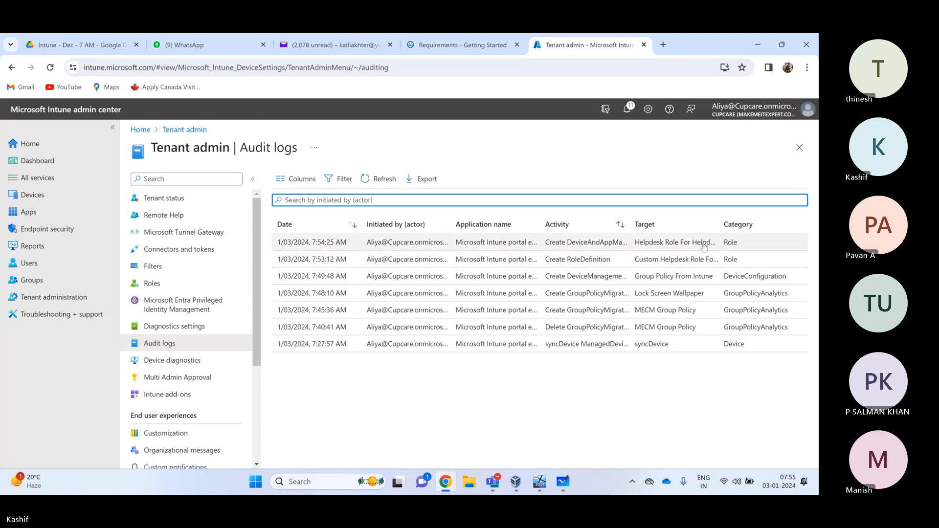
left_click_drag(719, 223, 741, 226)
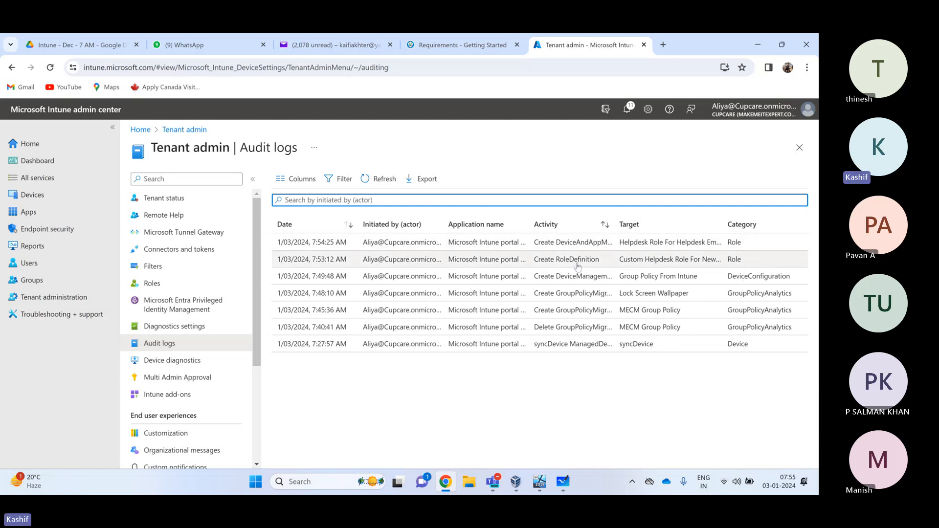
Examine the activity and target of the audit log entries for the custom helpdesk role and its assignment
left_click_drag(709, 244, 635, 245)
left_click_drag(708, 261, 637, 260)
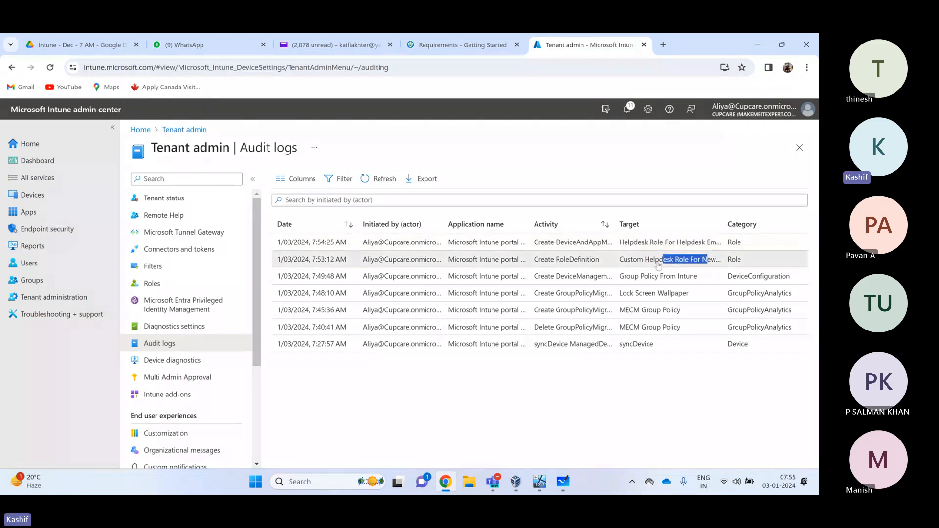
left_click_drag(548, 260, 594, 264)
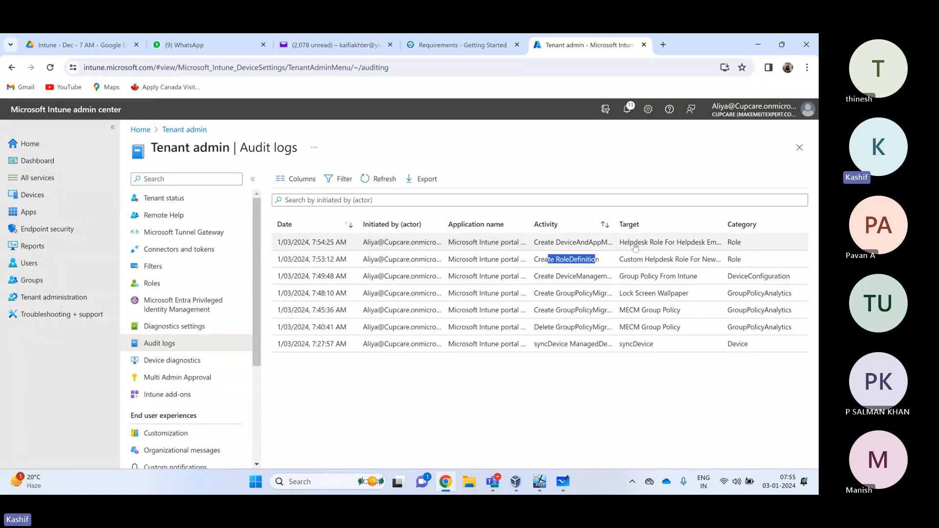
left_click_drag(561, 243, 715, 245)
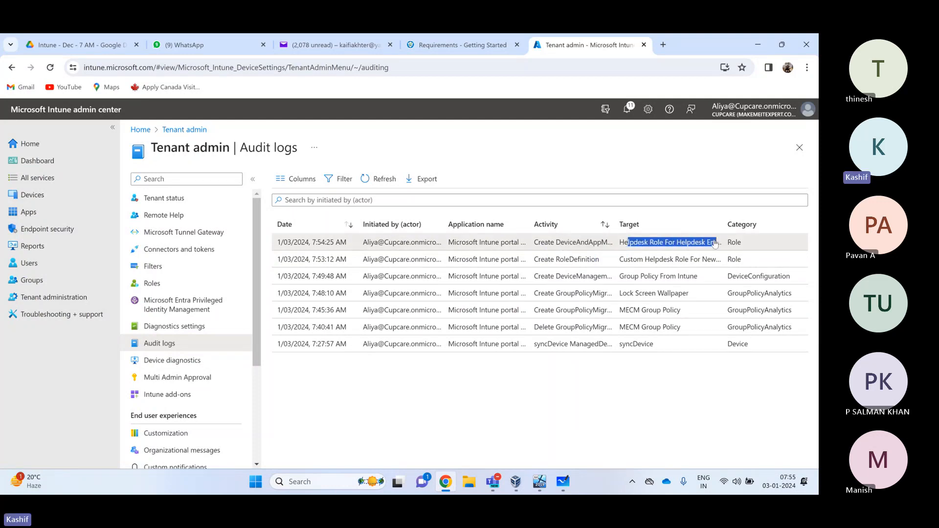
left_click(645, 244)
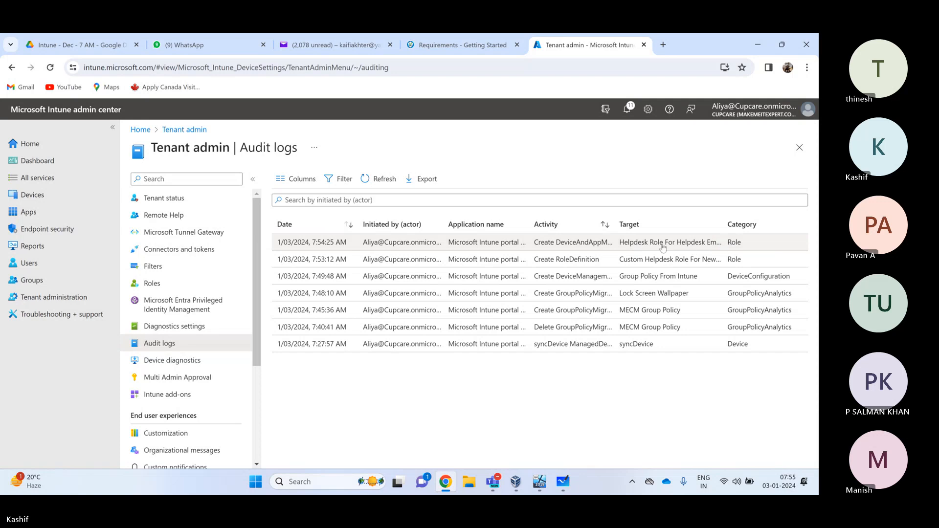
left_click_drag(628, 243, 726, 243)
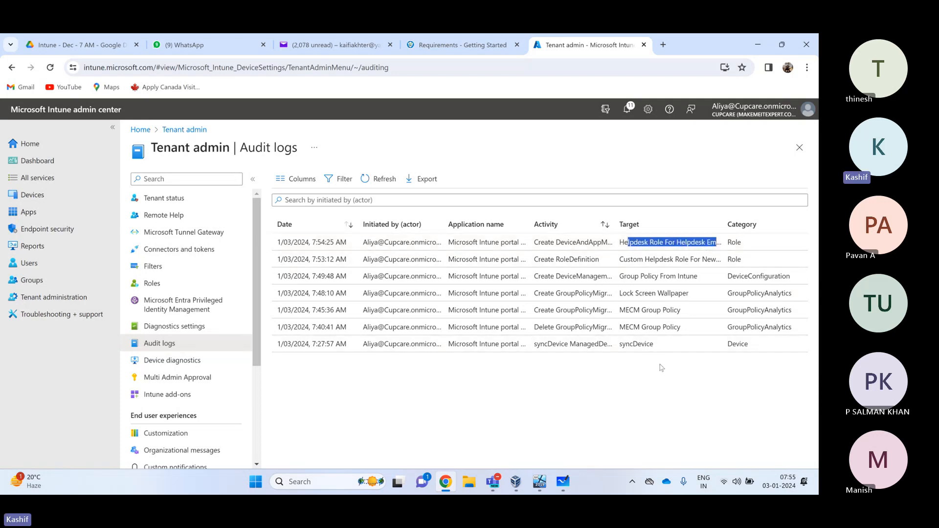
left_click(678, 389)
left_click_drag(668, 363, 658, 266)
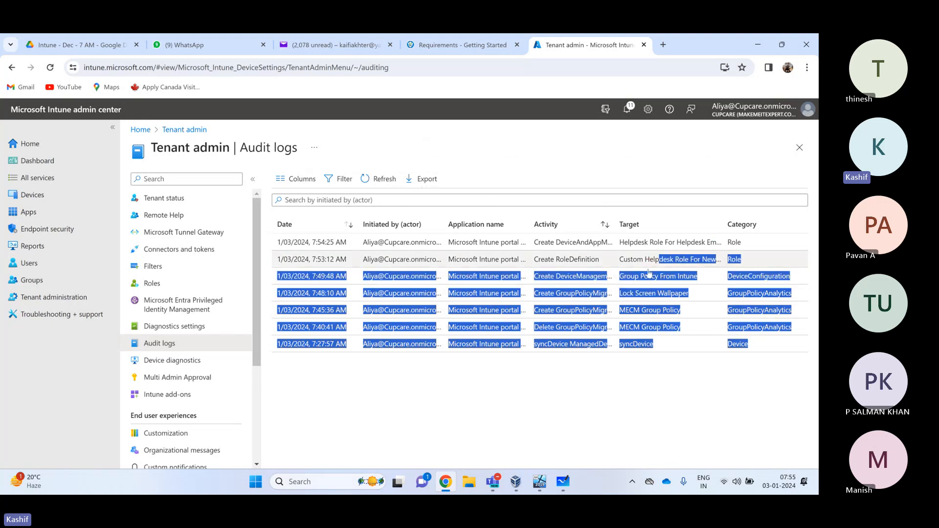
Refresh the audit log list and view the available filter settings
left_click(651, 361)
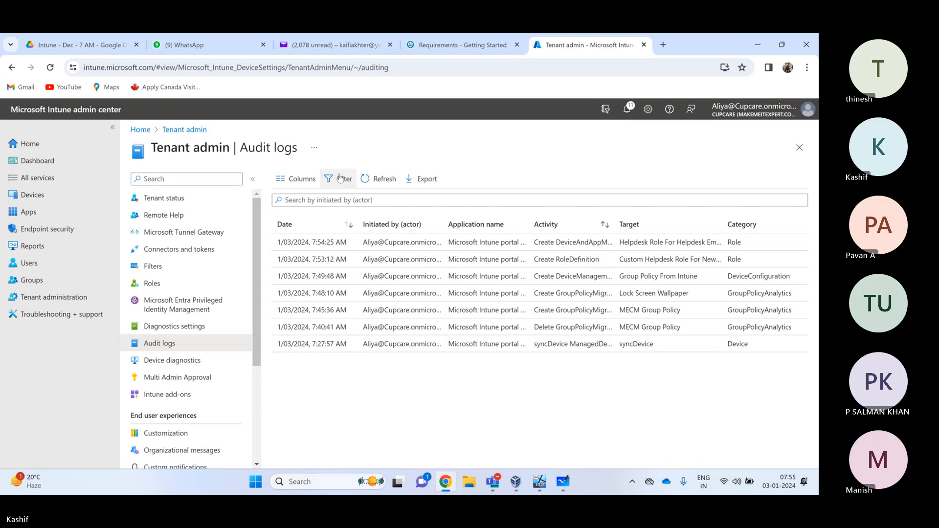
left_click(380, 179)
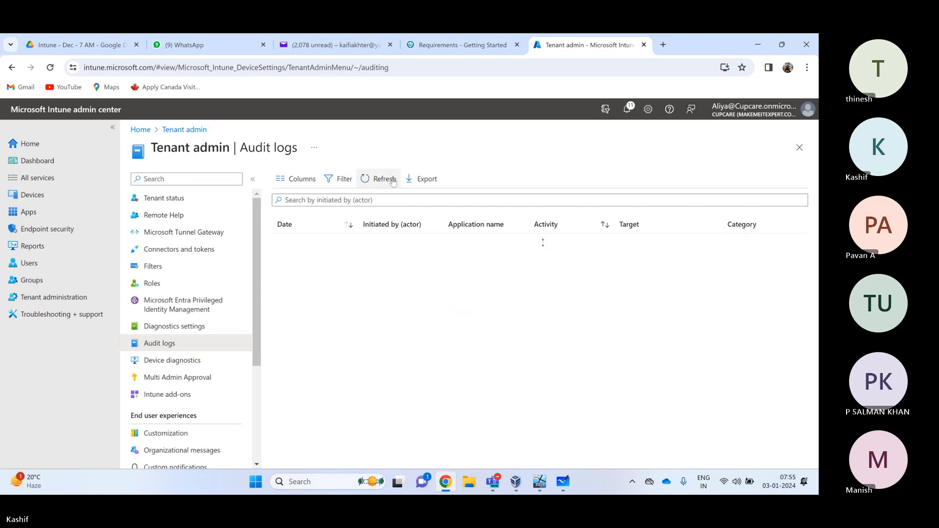
left_click(334, 182)
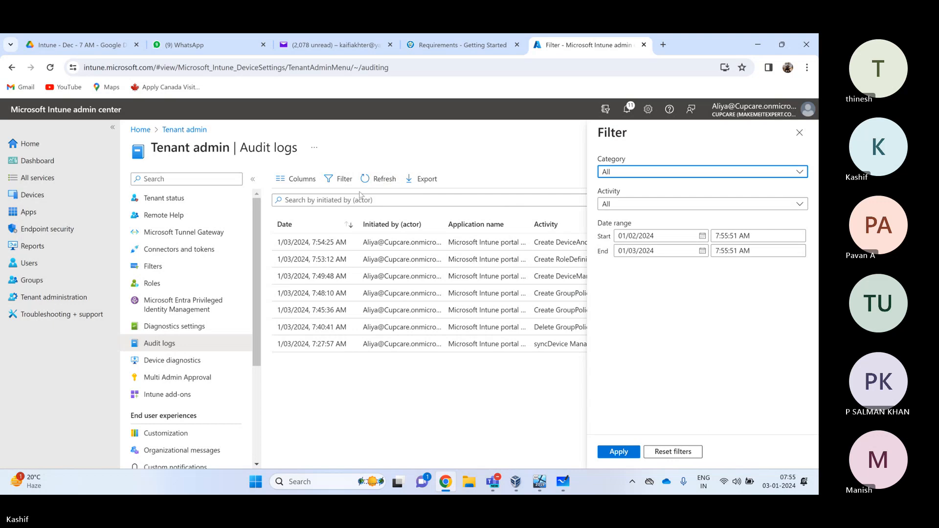
left_click(799, 132)
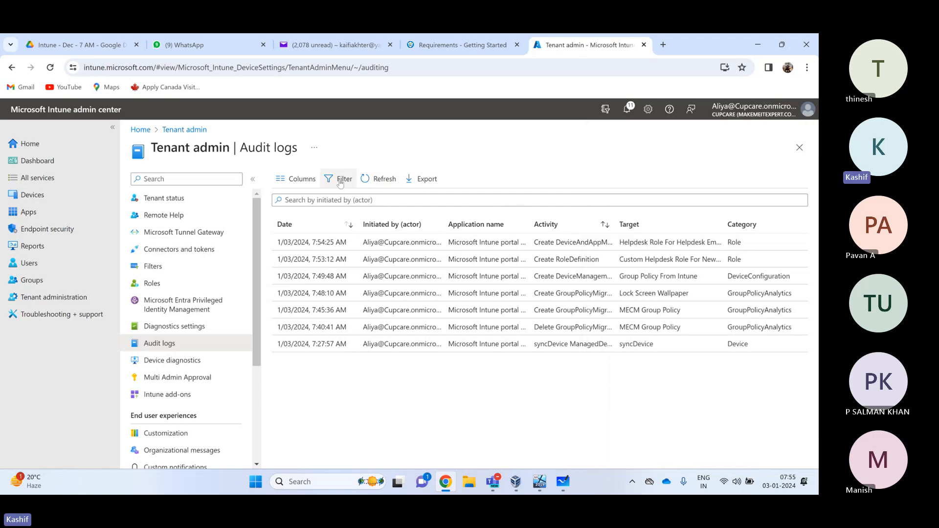
Filter the audit logs with a date range starting on 11/01/2023, keeping all categories and activities
left_click(341, 181)
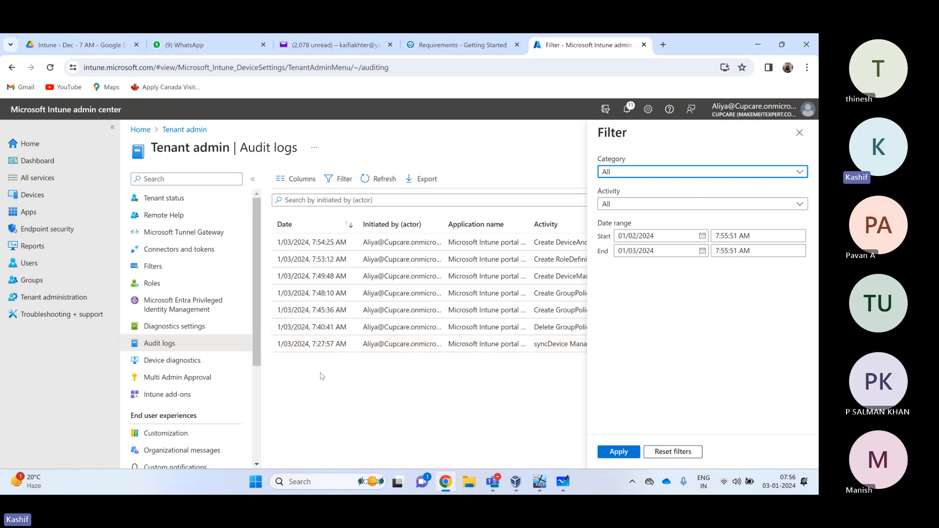
left_click(703, 236)
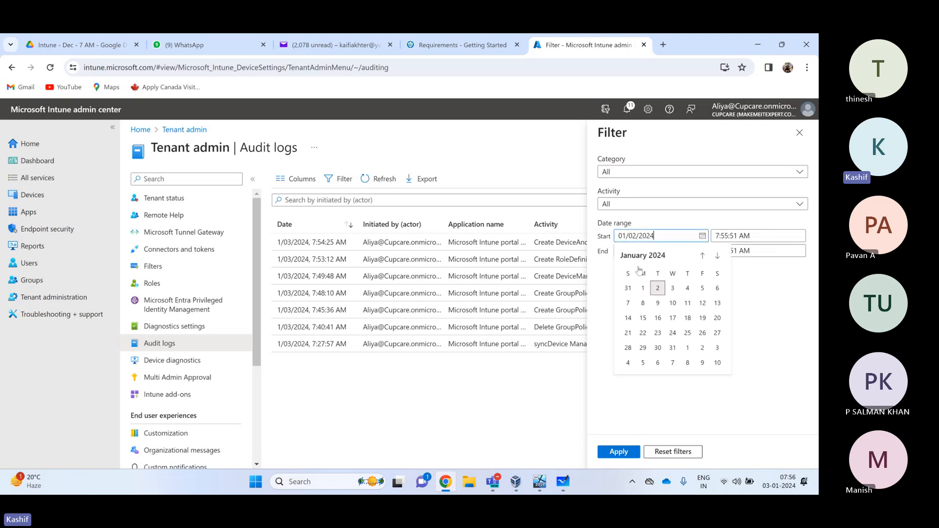
left_click(703, 256)
left_click(705, 256)
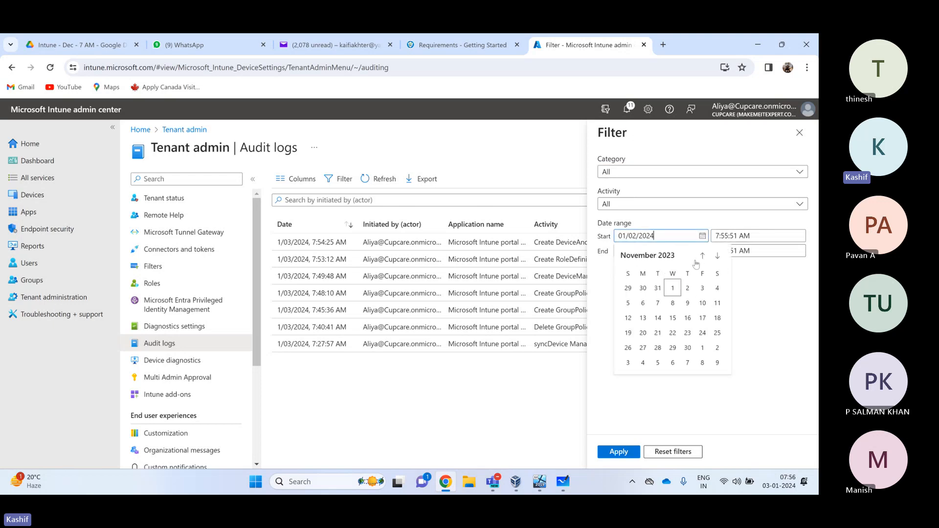
left_click(672, 289)
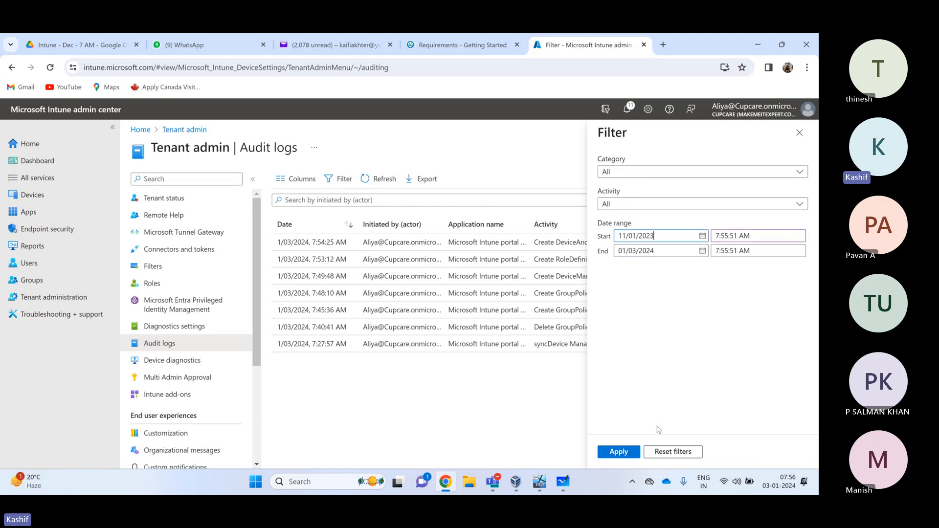
left_click(619, 451)
Load more audit log entries repeatedly until those from 12/20/2023 are reached
scroll(474, 320, "down", 5)
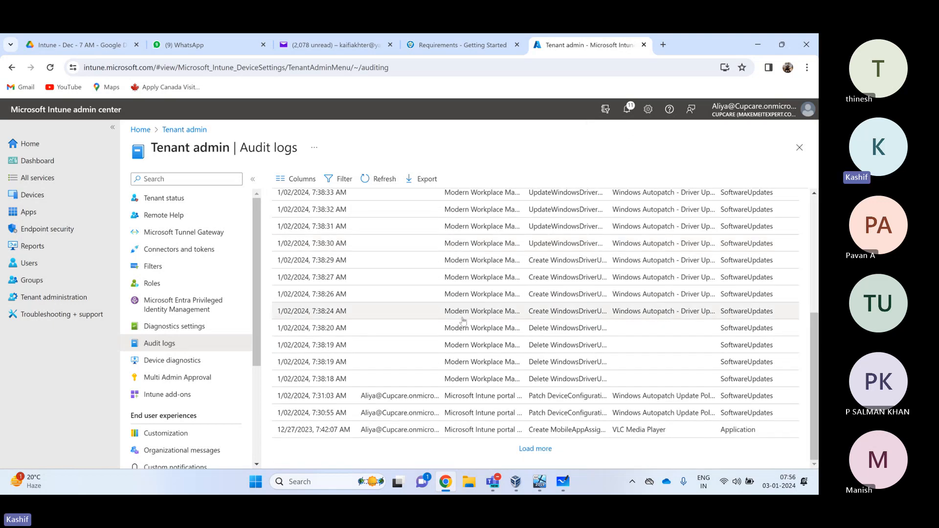
left_click(535, 449)
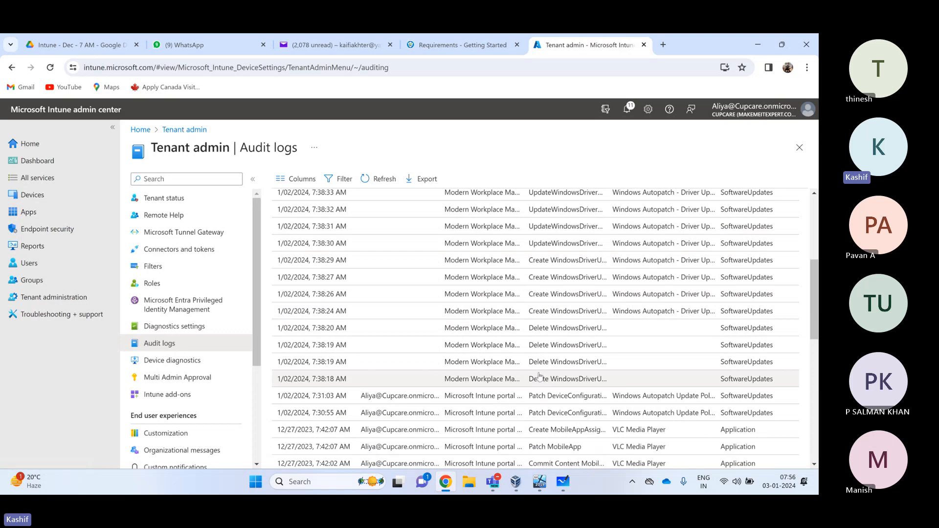
scroll(540, 377, "down", 10)
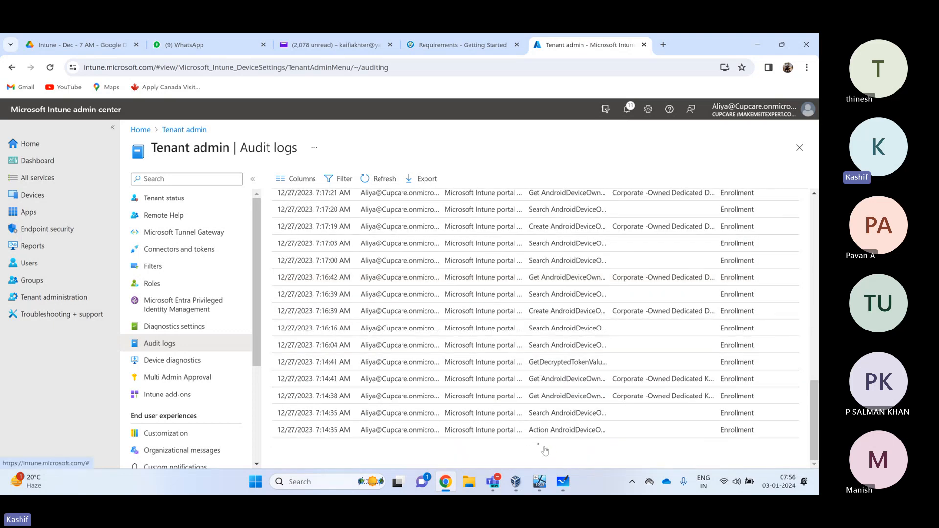
left_click(535, 448)
scroll(509, 399, "down", 10)
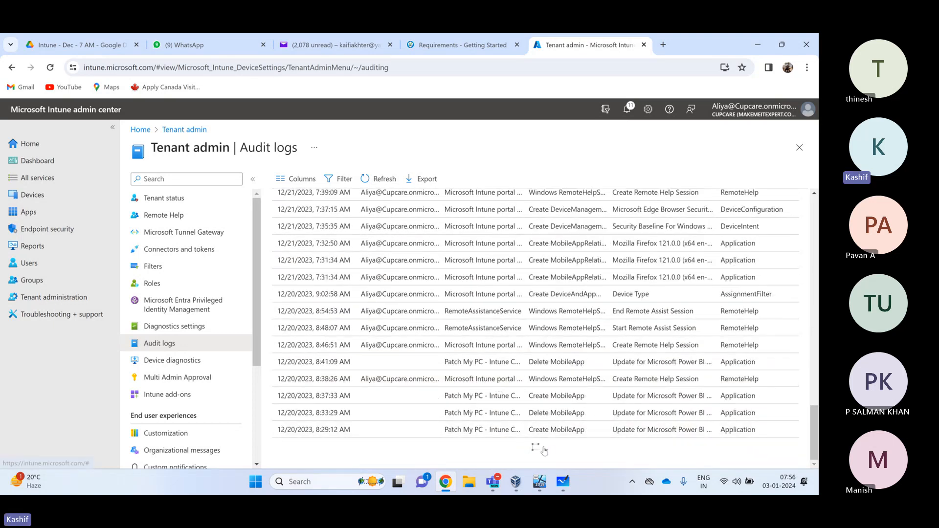
scroll(421, 307, "down", 2)
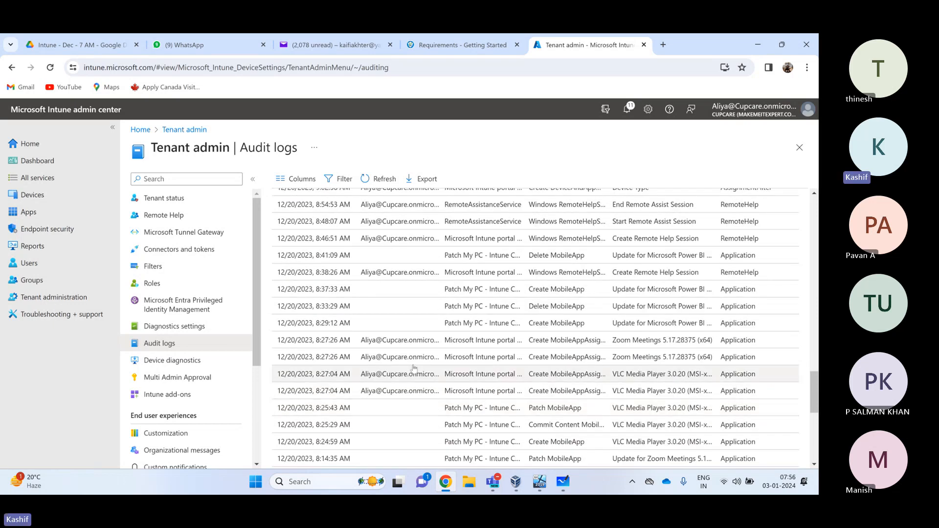
Examine the December 2023 application entries made by Patch My PC and compare them with the newest audit log entries
left_click_drag(383, 290, 447, 322)
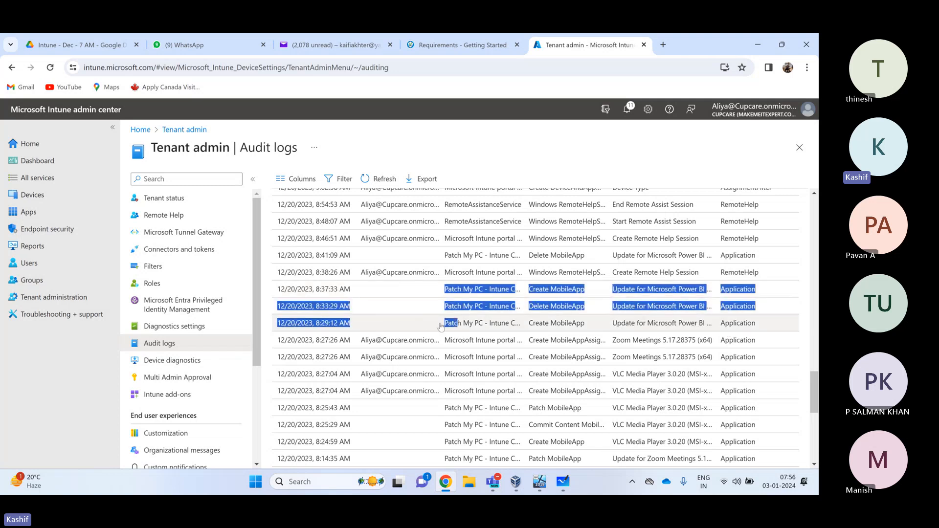
scroll(430, 324, "down", 2)
left_click_drag(399, 307, 754, 437)
scroll(360, 316, "down", 4)
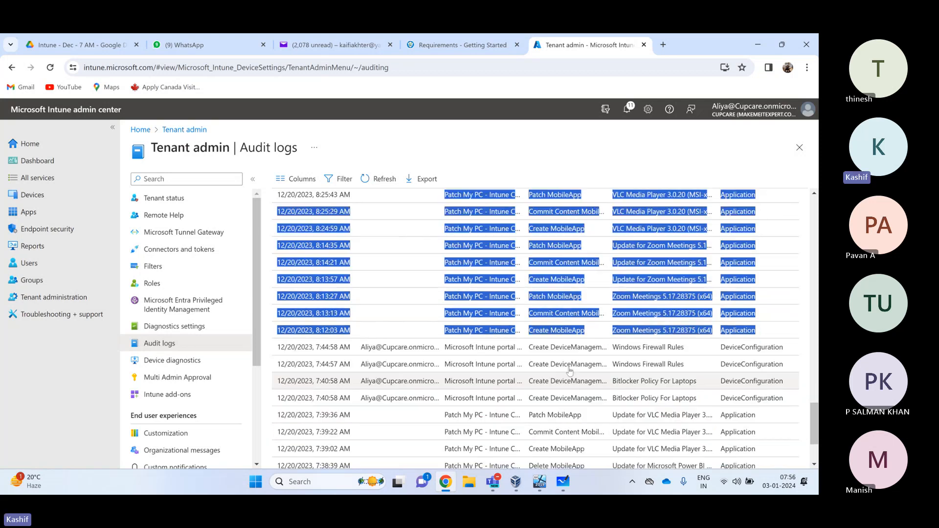
left_click_drag(395, 318, 605, 353)
scroll(587, 342, "up", 15)
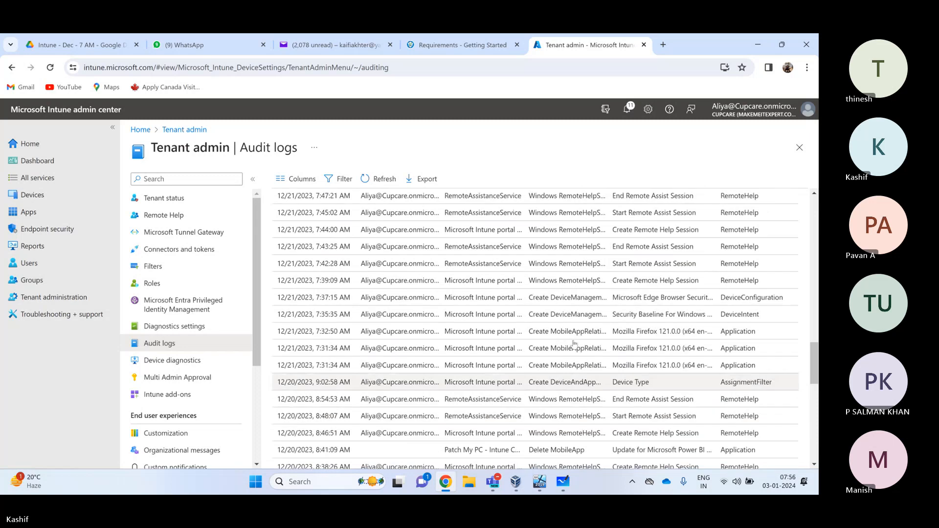
scroll(555, 333, "up", 3)
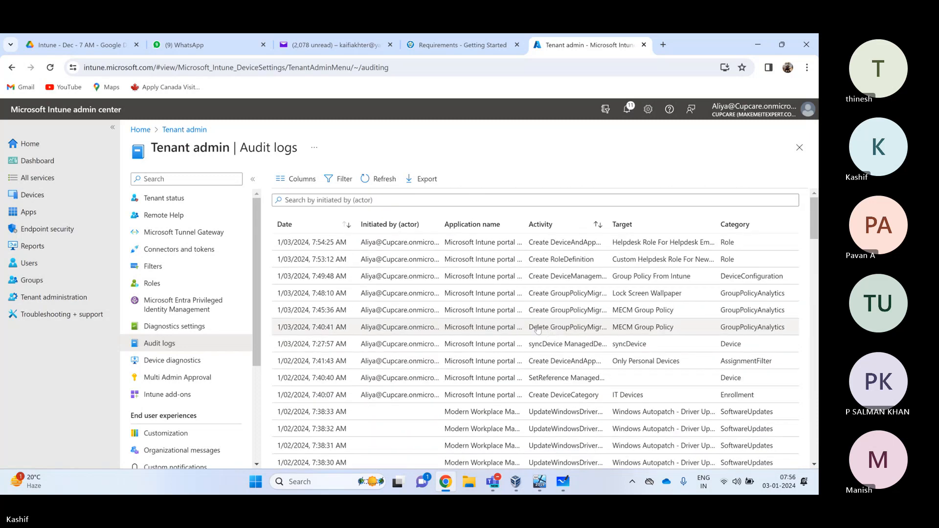
scroll(540, 331, "down", 18)
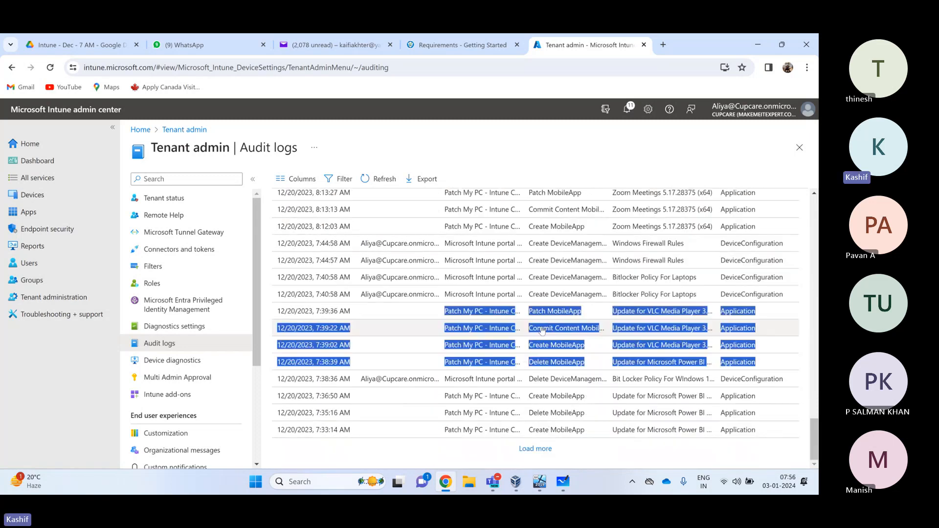
scroll(542, 330, "up", 18)
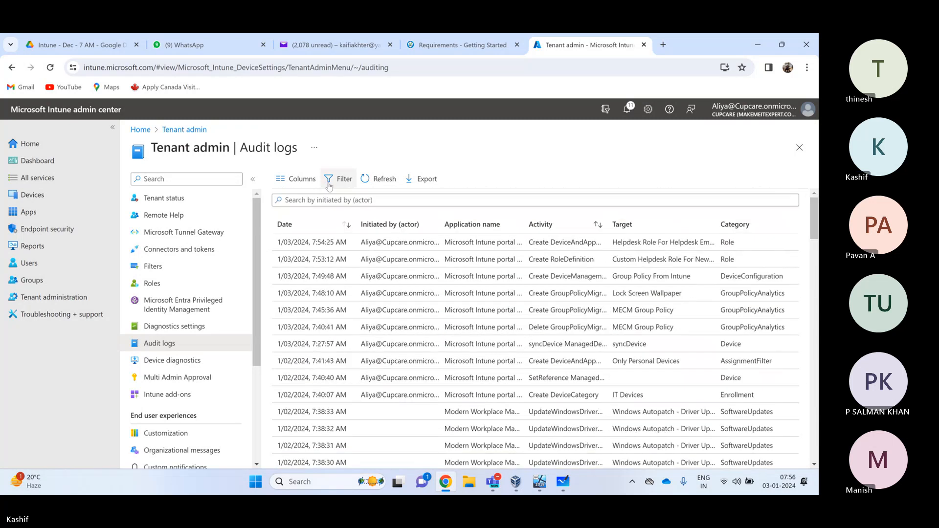
Browse the audit log filter's start date calendar back to May 2023 without picking a date
left_click(339, 179)
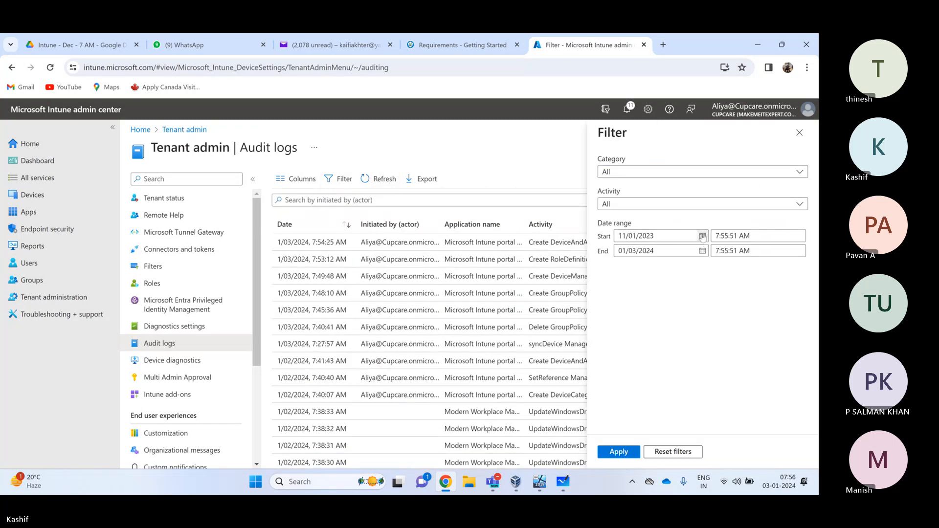
left_click(702, 236)
left_click(700, 255)
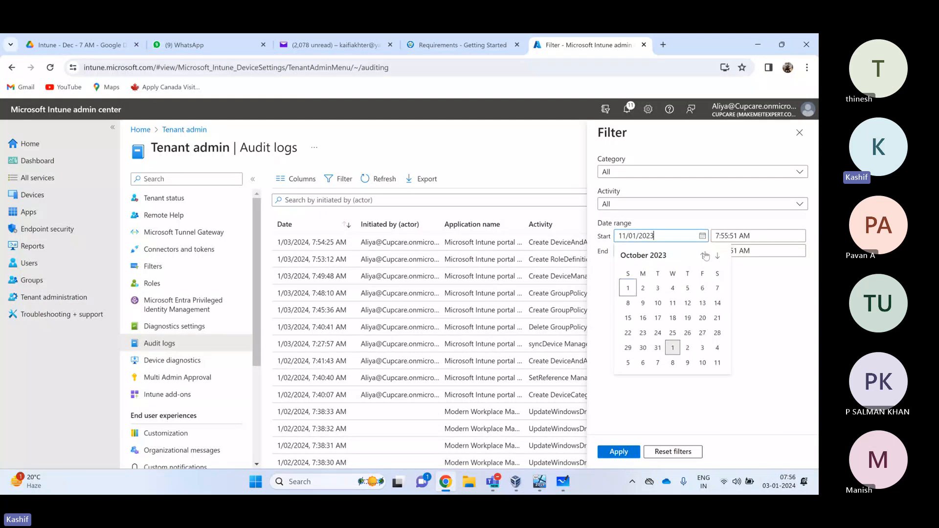
left_click(701, 255)
left_click(701, 255)
left_click(703, 255)
left_click(704, 255)
left_click(704, 255)
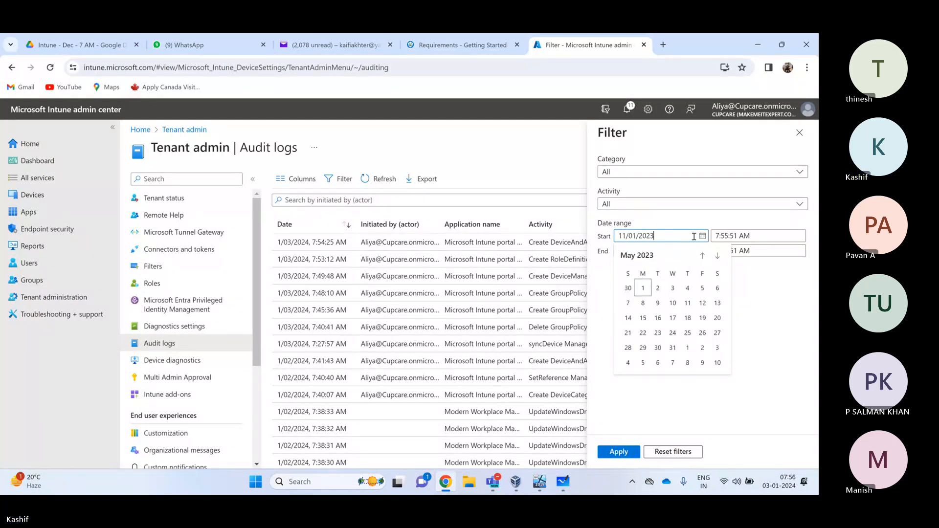
left_click(773, 345)
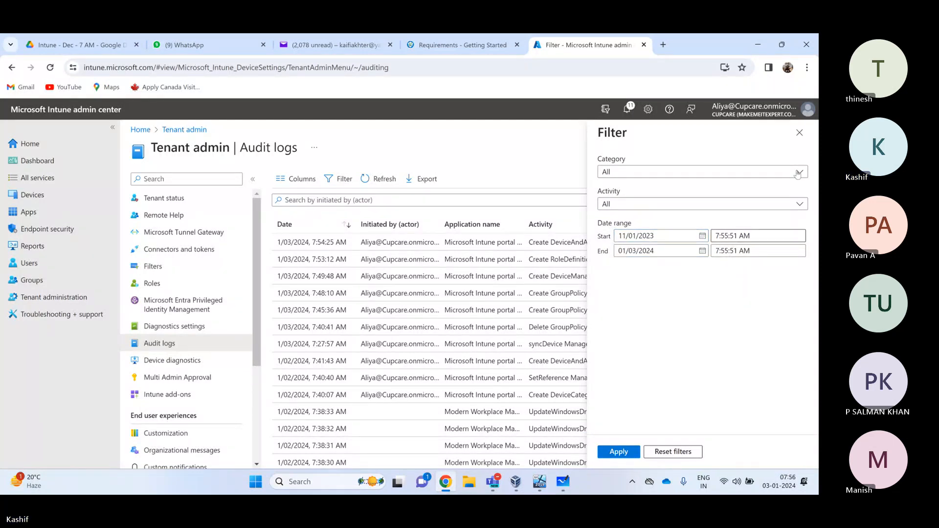
Review the activity and category options of the audit log filter and close it without applying changes
left_click(800, 205)
left_click(799, 205)
left_click(792, 206)
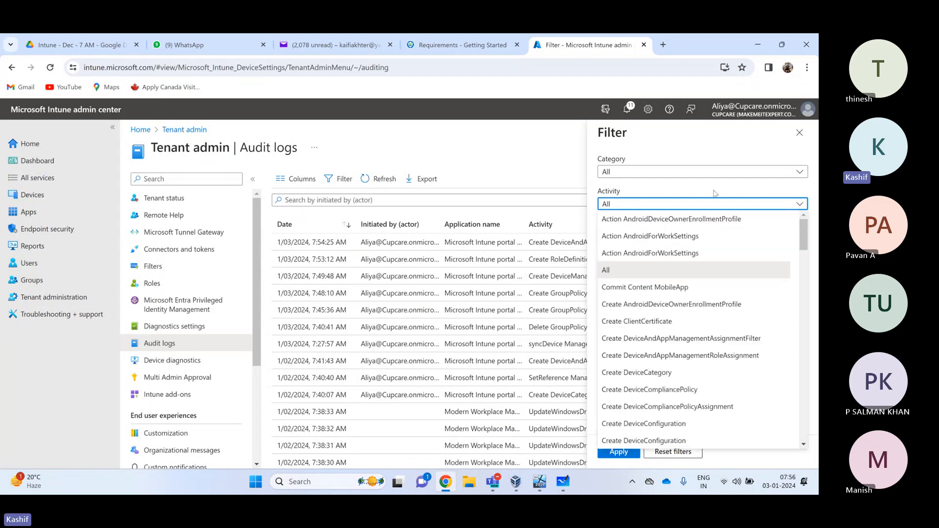
left_click(615, 172)
left_click(615, 172)
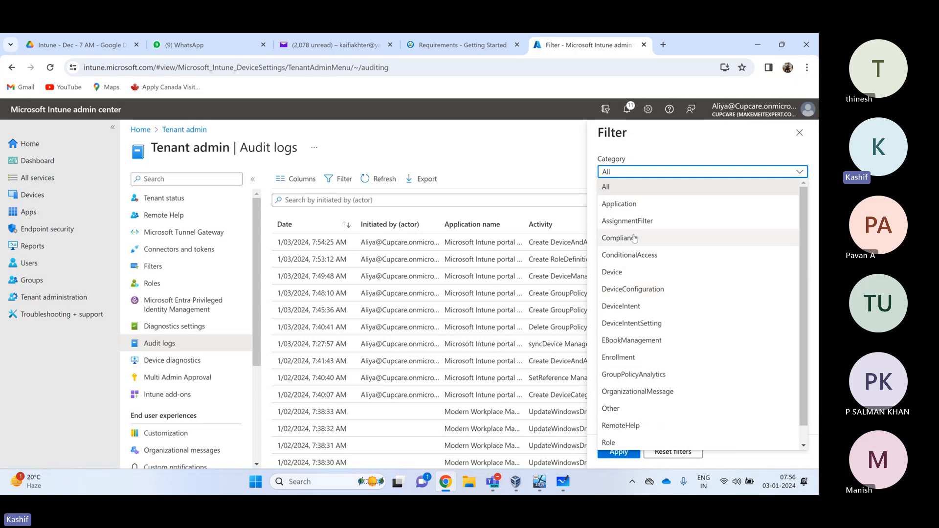
left_click(698, 152)
left_click(799, 133)
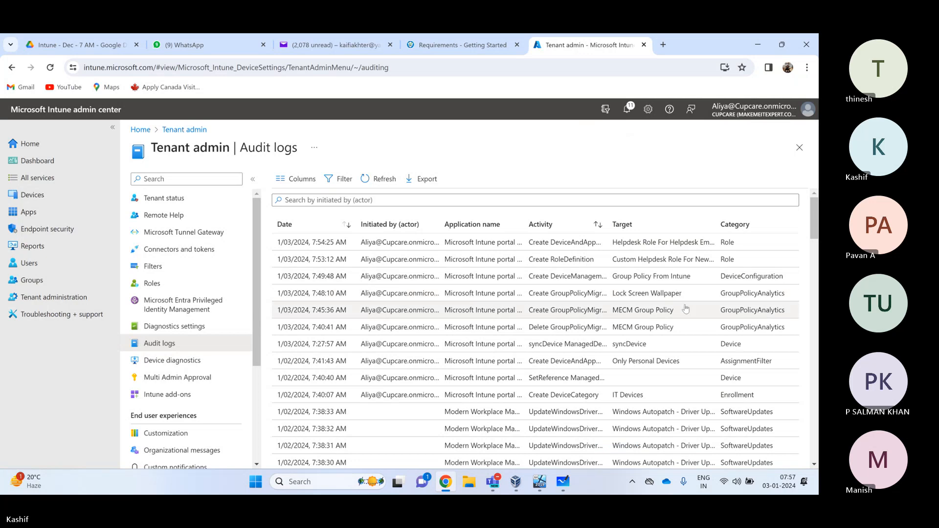
View the tenant-wide device diagnostics settings, and open the device diagnostics of the Intune-managed device MUMWVM434
left_click(173, 360)
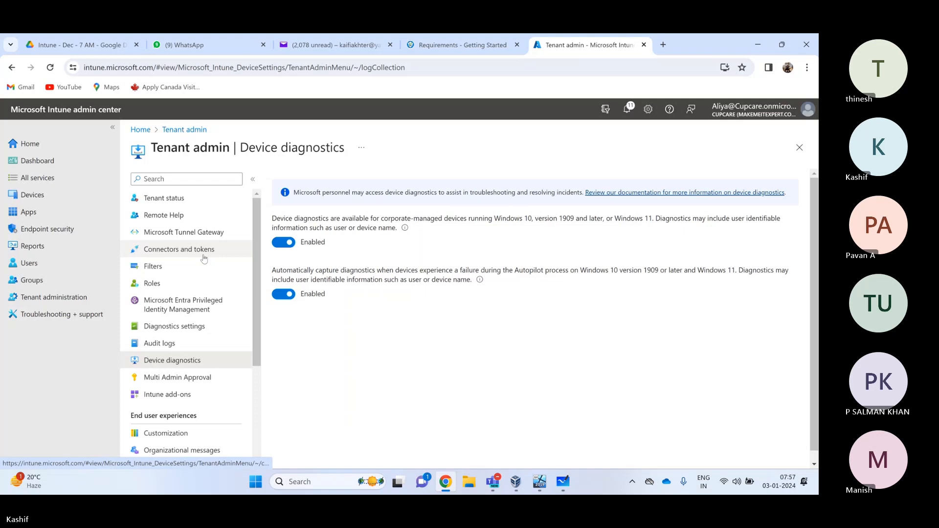
left_click(34, 195)
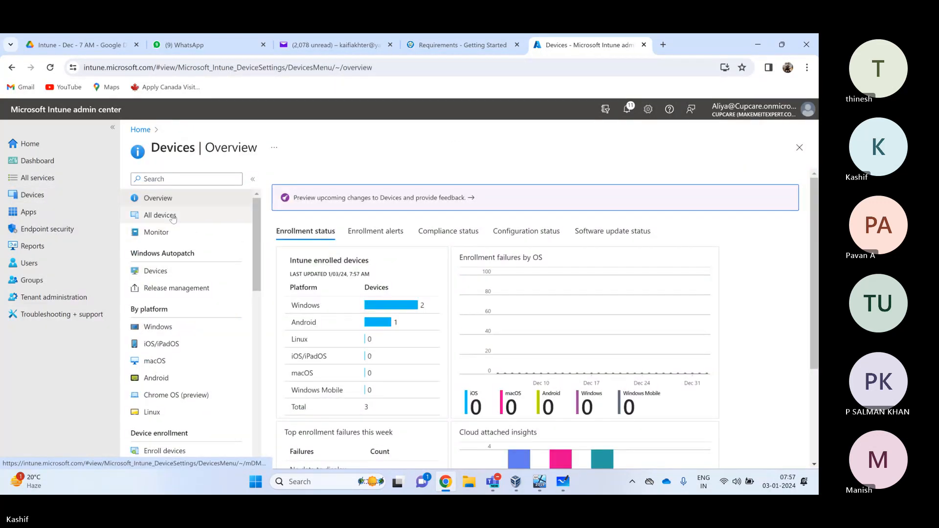
left_click(171, 216)
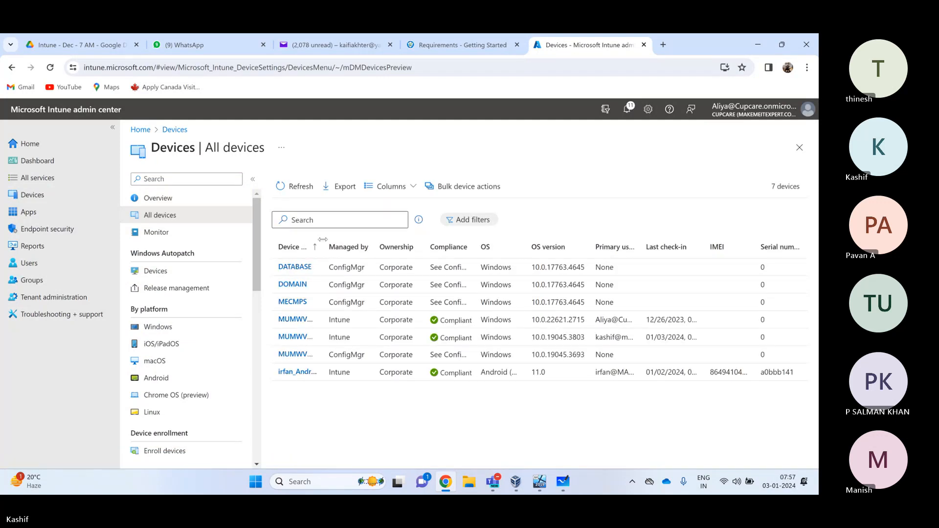
left_click(308, 343)
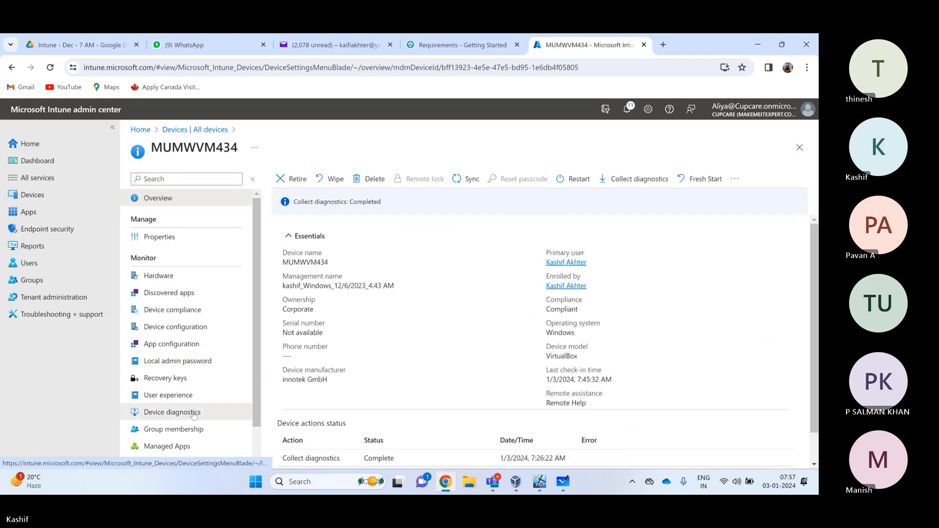
left_click(191, 417)
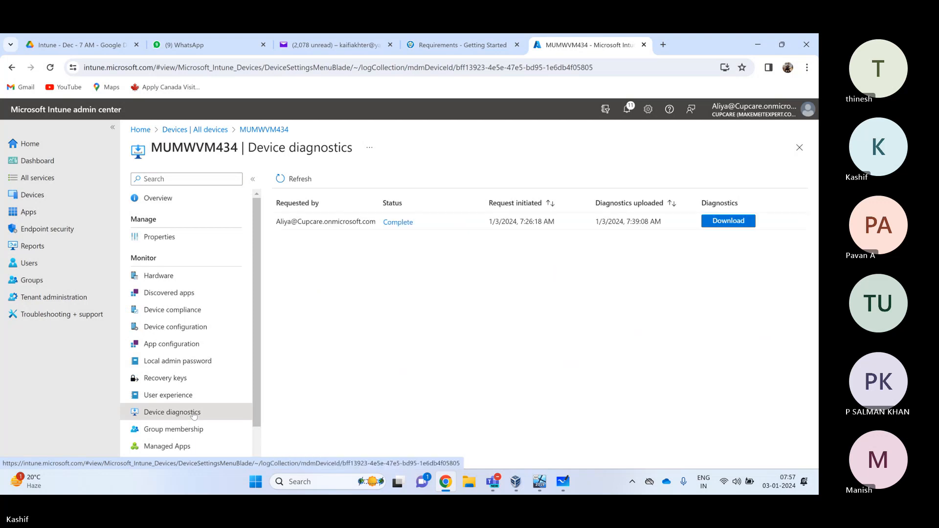
Download the completed diagnostics package of MUMWVM434 and show it in the browser's recent downloads
left_click_drag(318, 225, 361, 224)
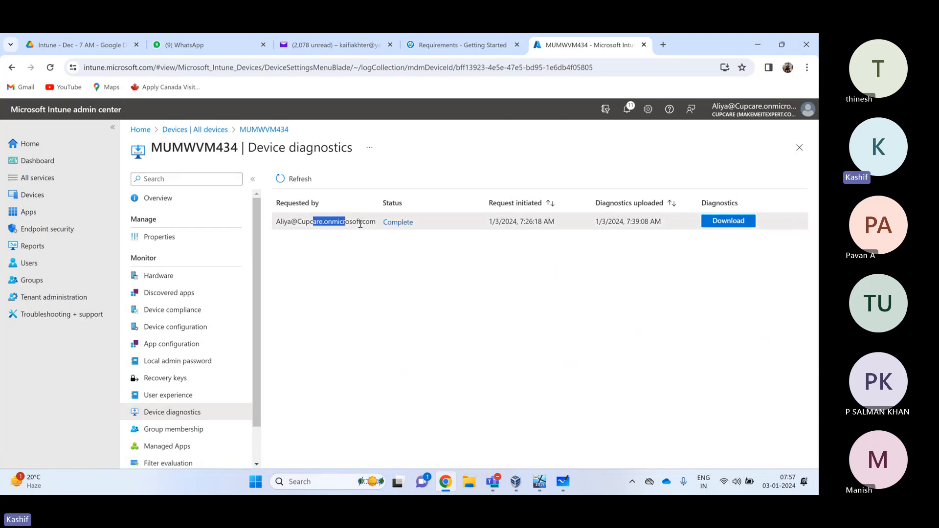
left_click(729, 220)
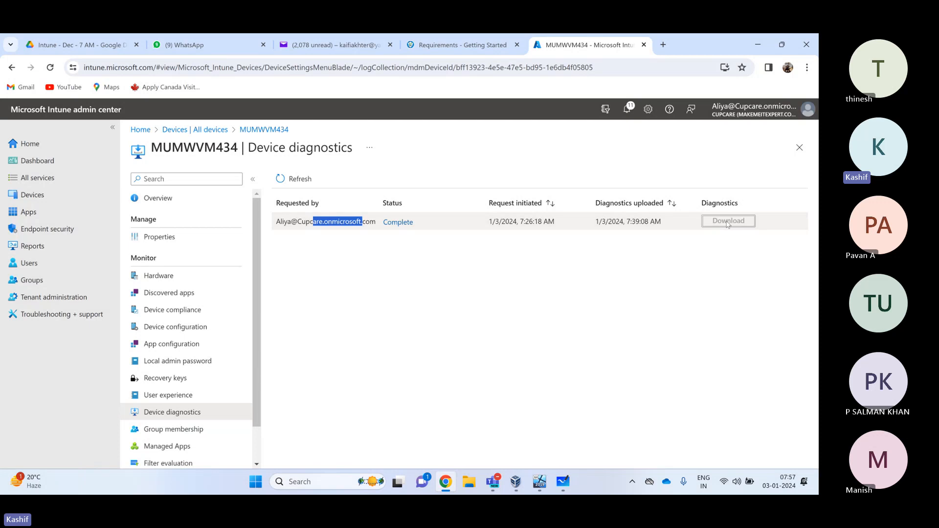
left_click(293, 237)
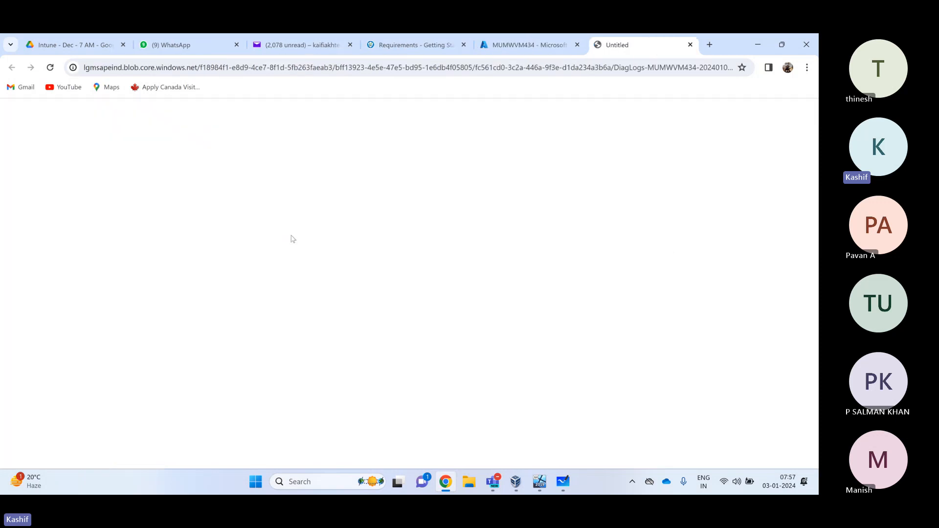
left_click(748, 68)
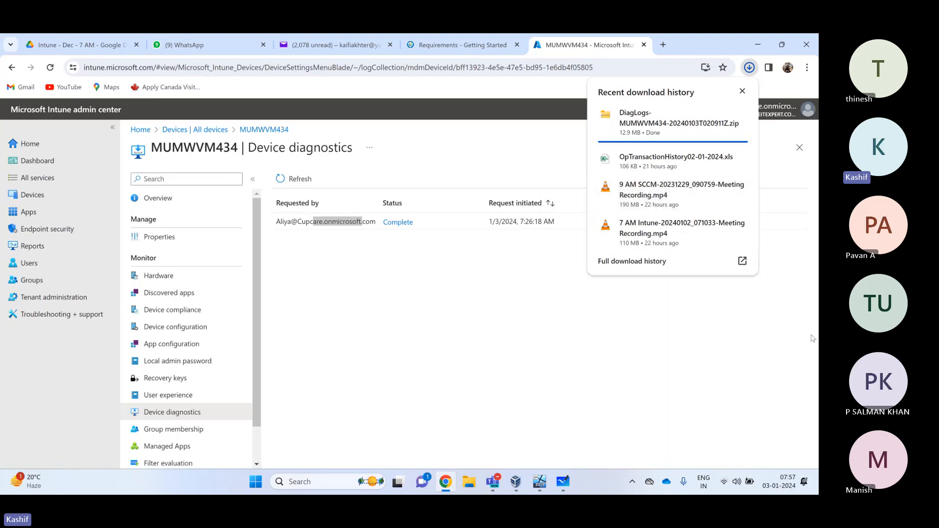
left_click(706, 203)
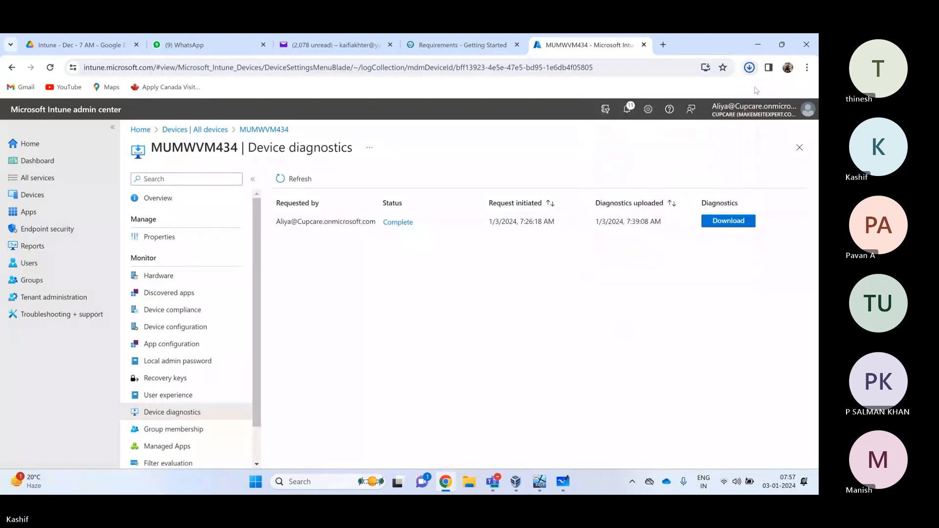
left_click(751, 70)
left_click(722, 114)
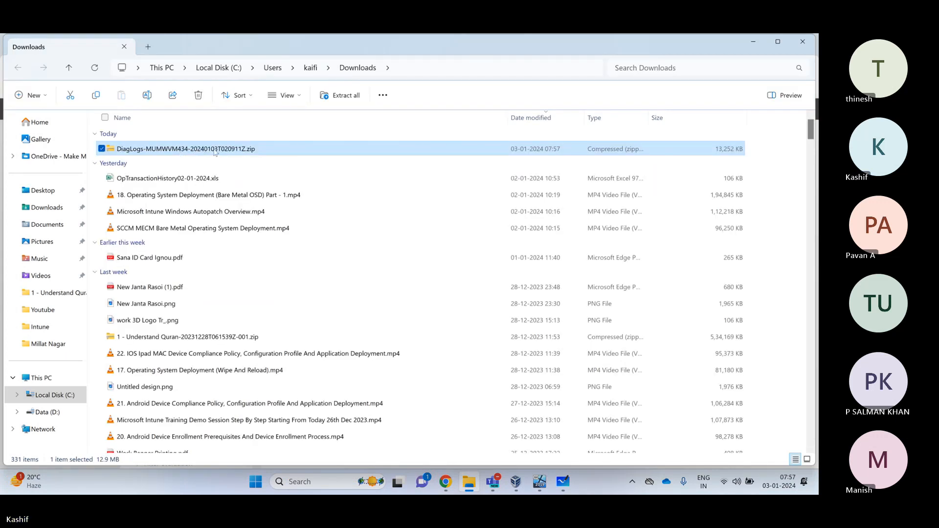
right_click(215, 151)
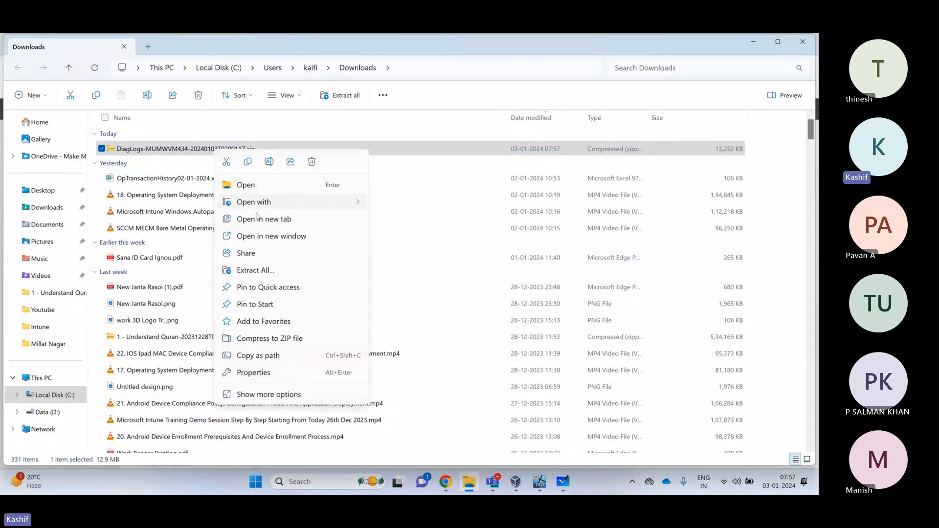
left_click(262, 270)
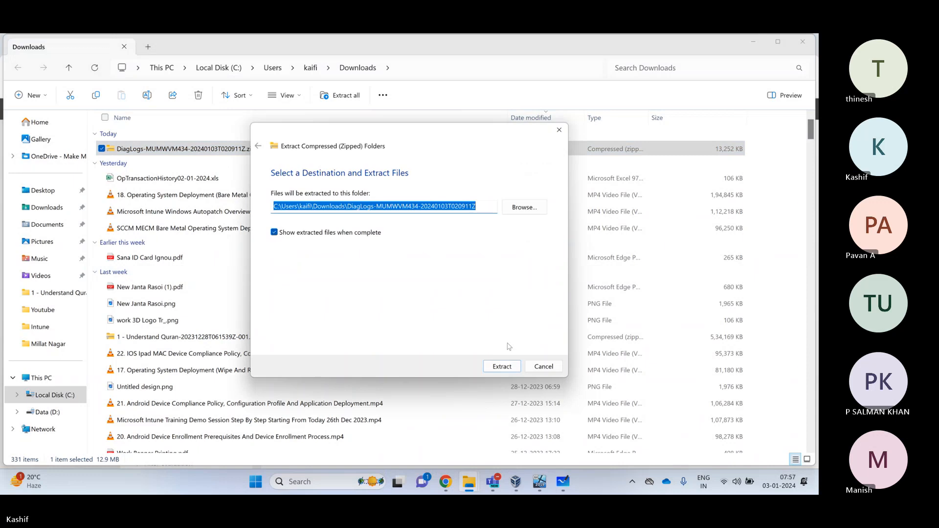
left_click(502, 367)
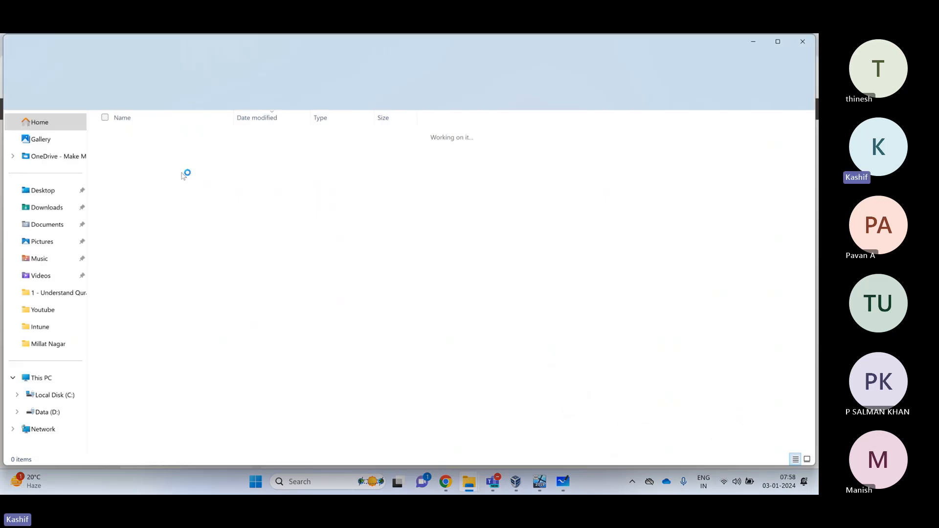
Skim the extracted diagnostics folder and widen its Name column to fit the full file names
scroll(195, 269, "down", 15)
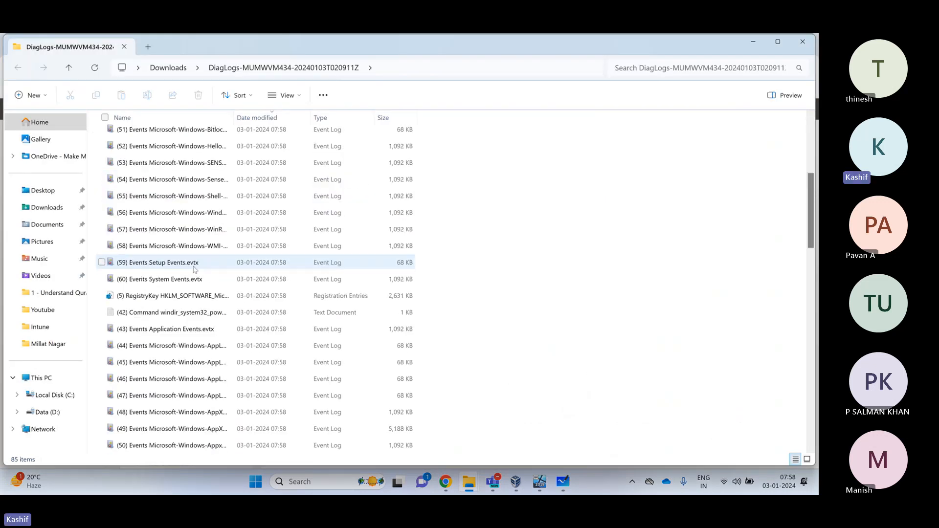
scroll(194, 273, "down", 3)
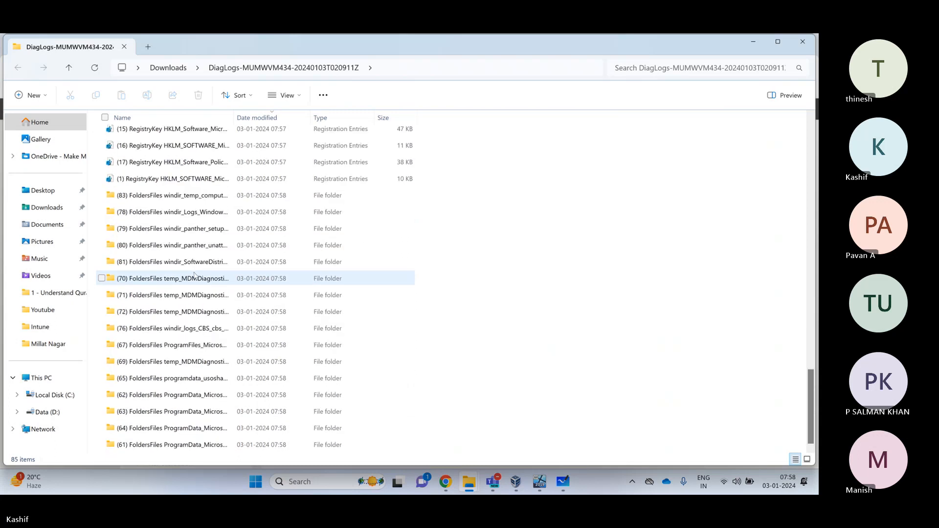
scroll(194, 275, "up", 18)
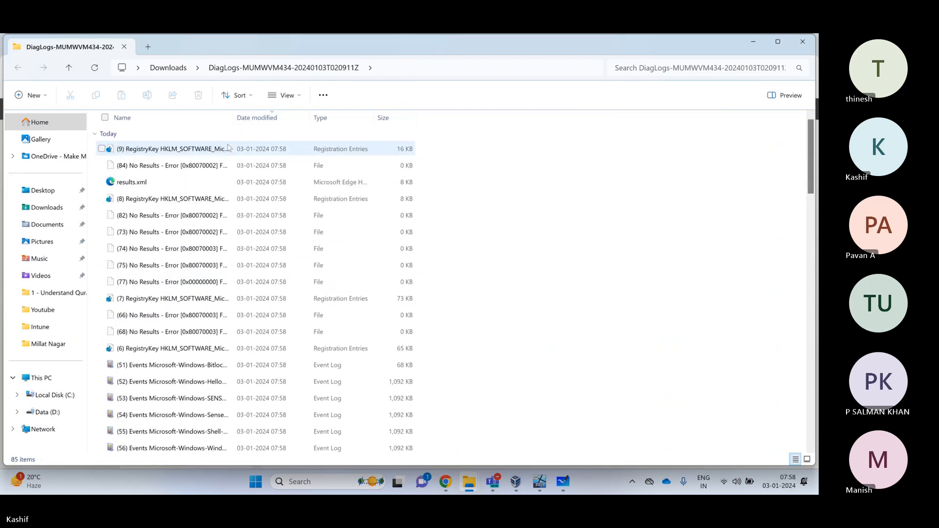
left_click_drag(233, 117, 540, 117)
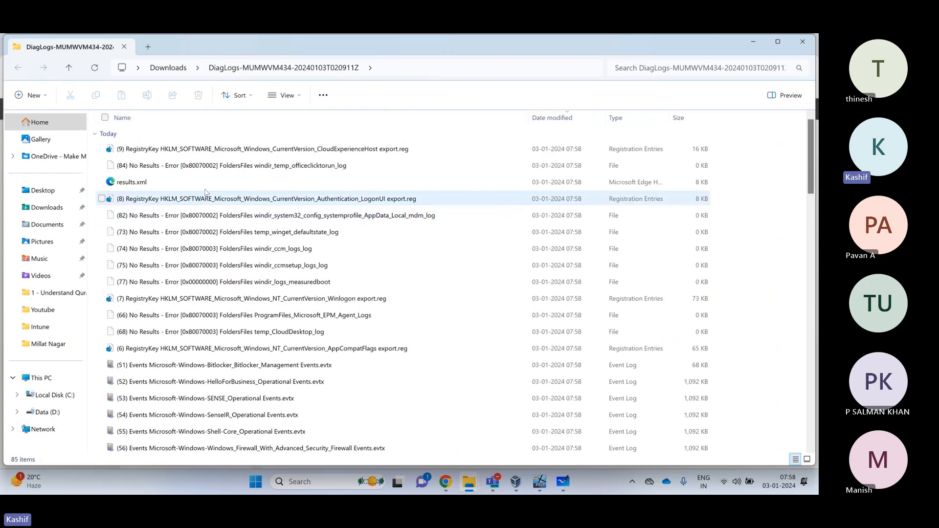
Examine the extracted diagnostics list from results.xml down to the WlanReport wlan-report-latest_html folder
left_click(137, 183)
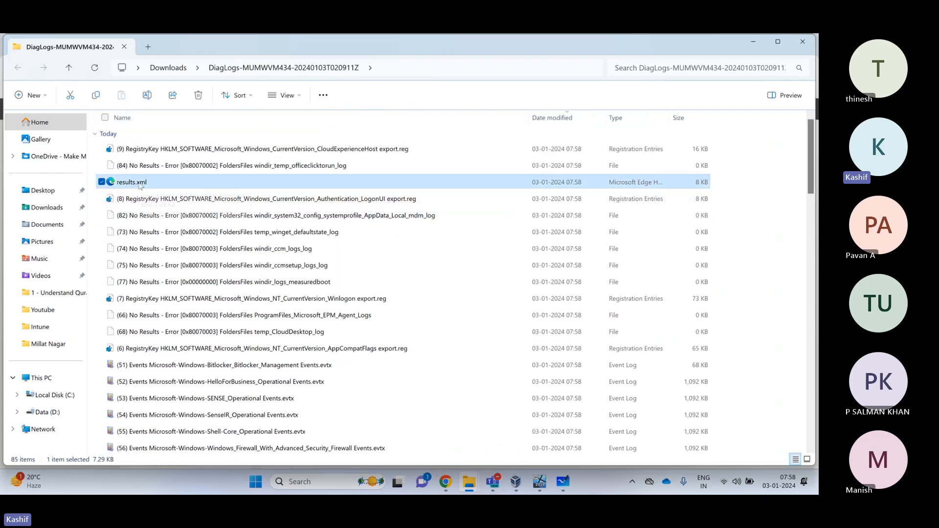
scroll(146, 197, "down", 4)
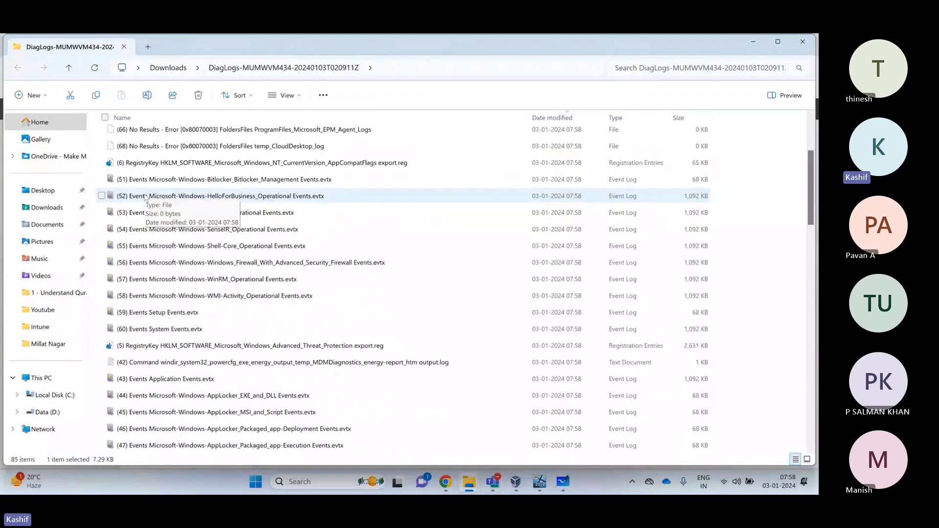
scroll(145, 201, "down", 6)
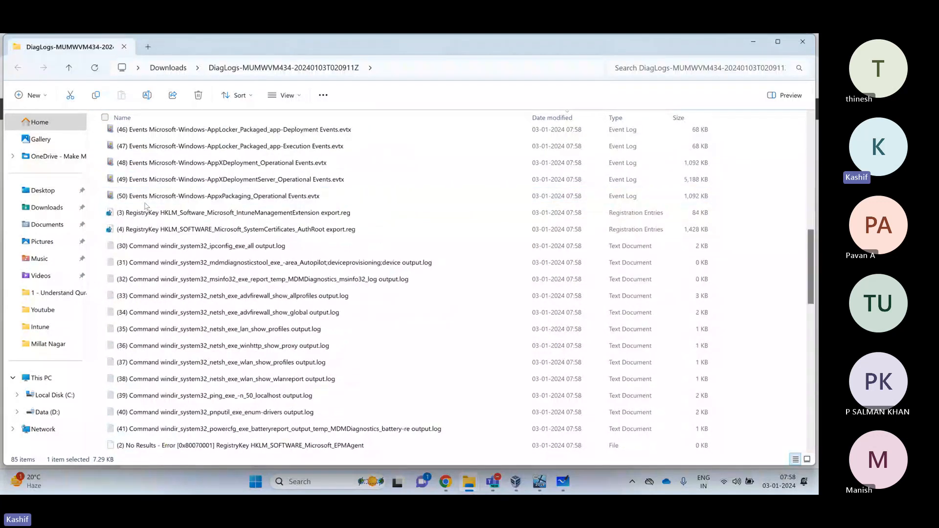
scroll(145, 206, "down", 3)
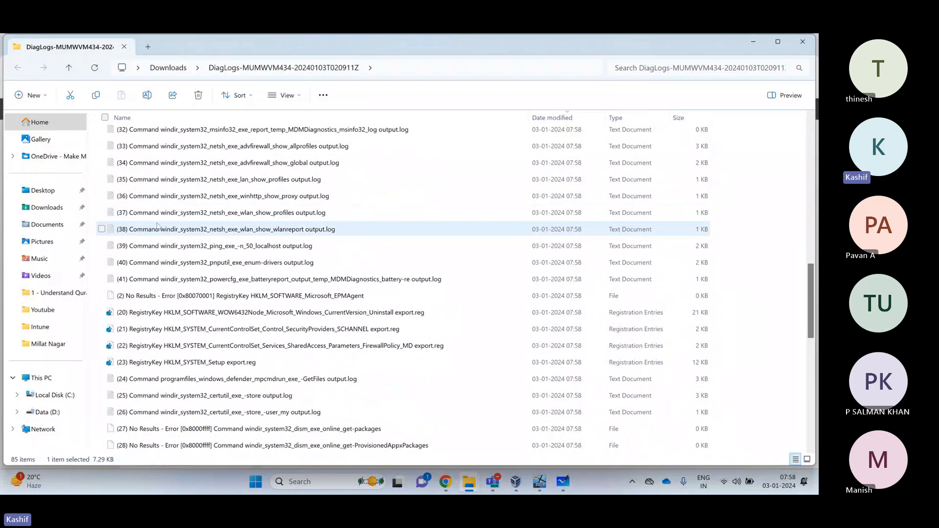
scroll(157, 226, "down", 9)
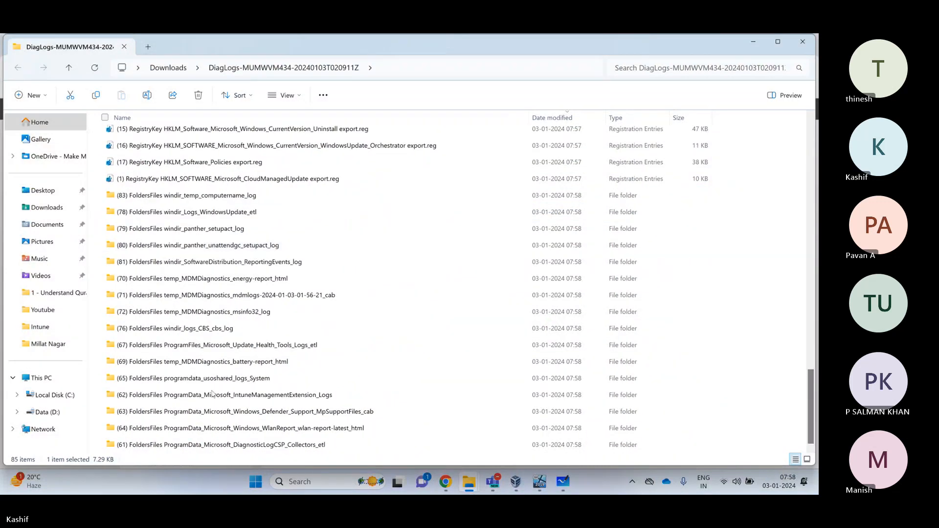
left_click(261, 431)
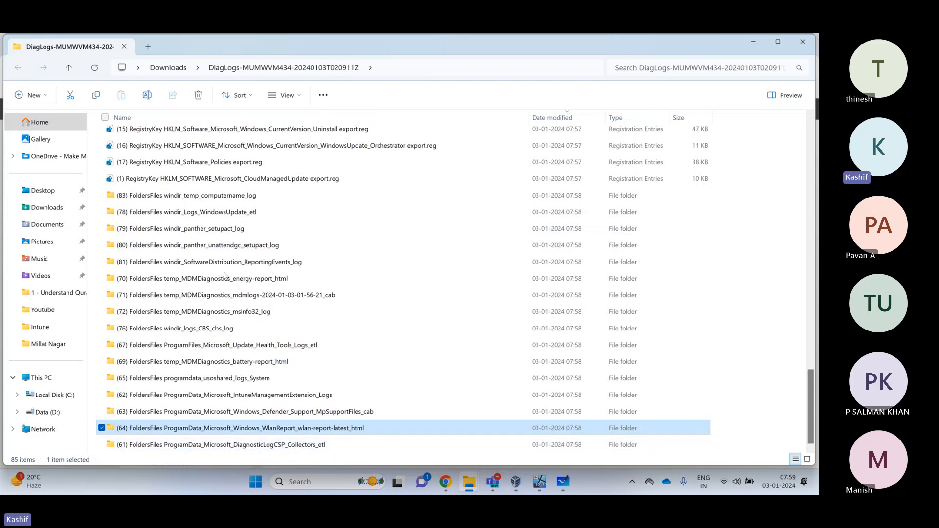
View the contents of the MDMDiagnostics energy-report and usoshared_logs_System folders, and return to the extracted diagnostics folder
double_click(263, 286)
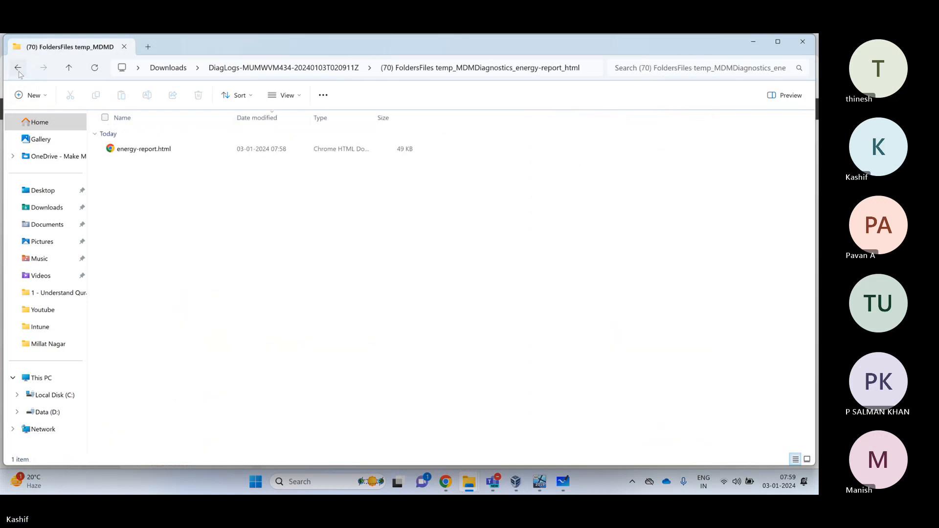
left_click(18, 68)
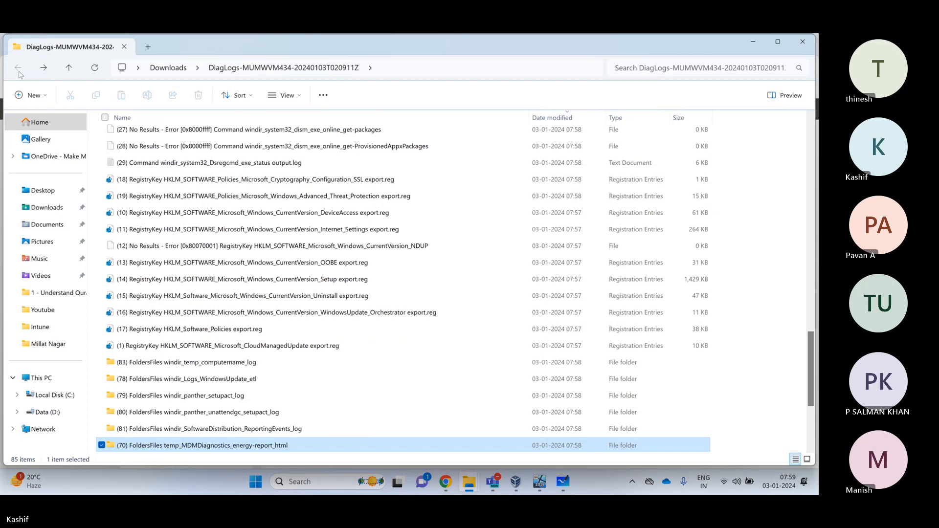
scroll(193, 391, "down", 5)
scroll(193, 391, "up", 1)
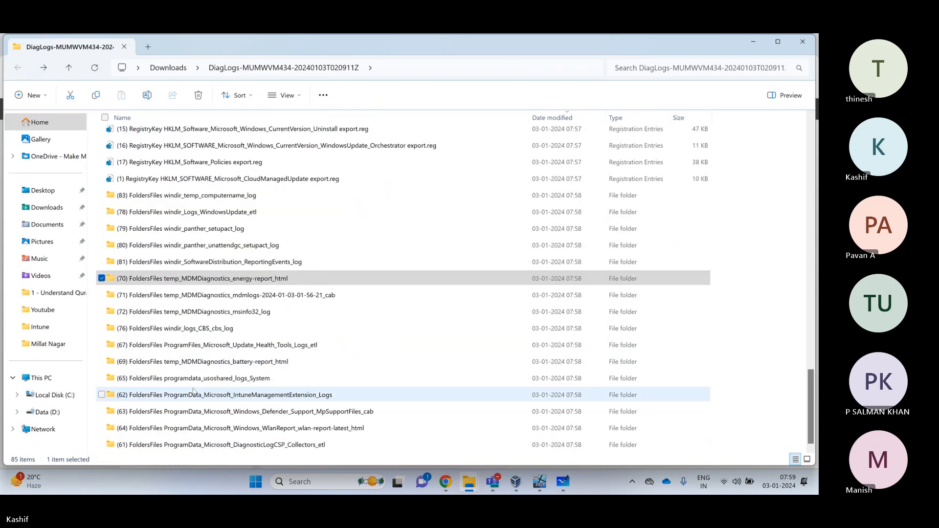
double_click(193, 378)
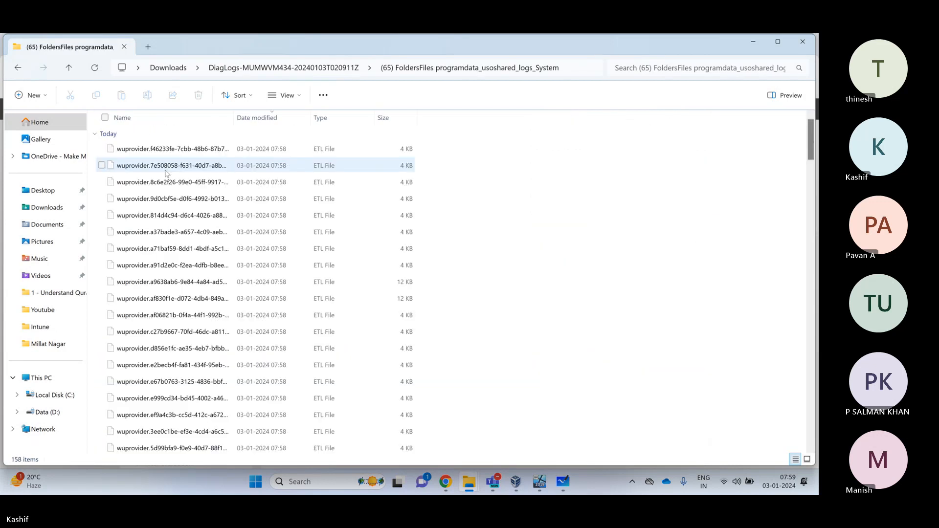
scroll(196, 244, "down", 20)
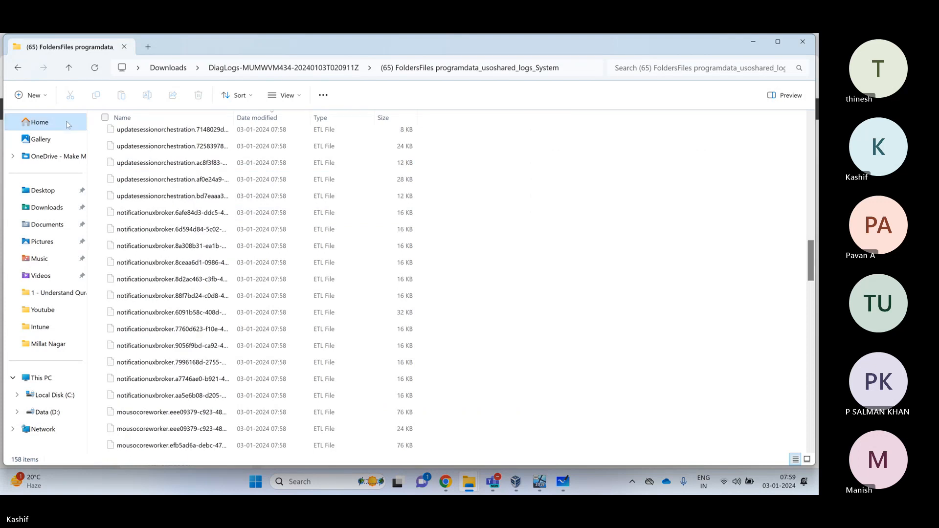
left_click(17, 68)
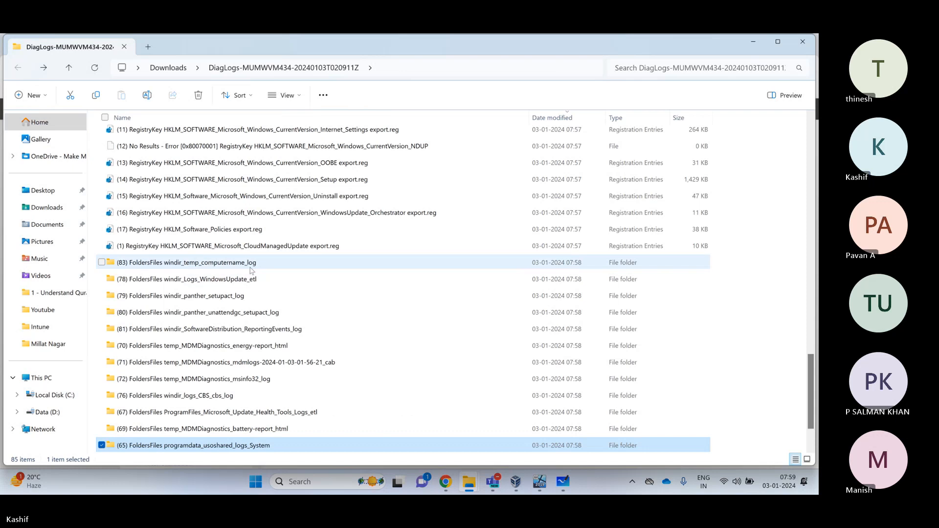
left_click(262, 347)
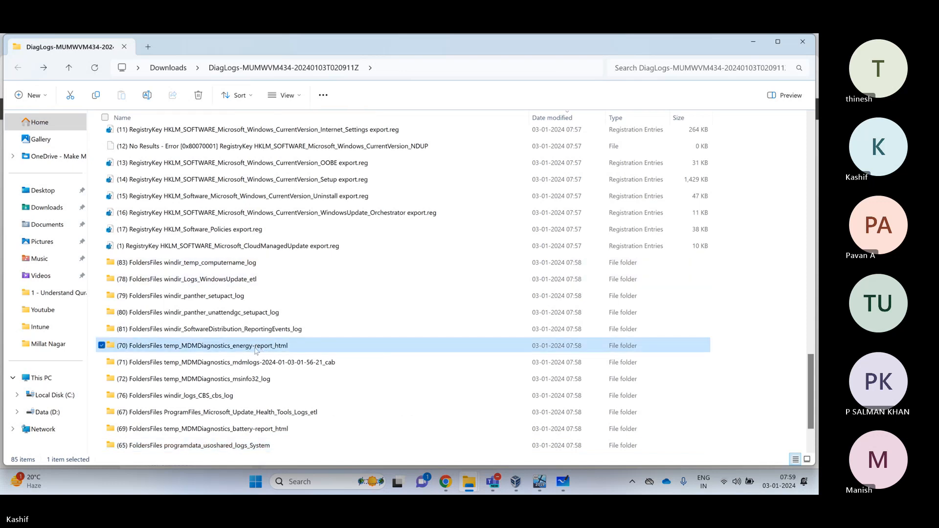
double_click(256, 347)
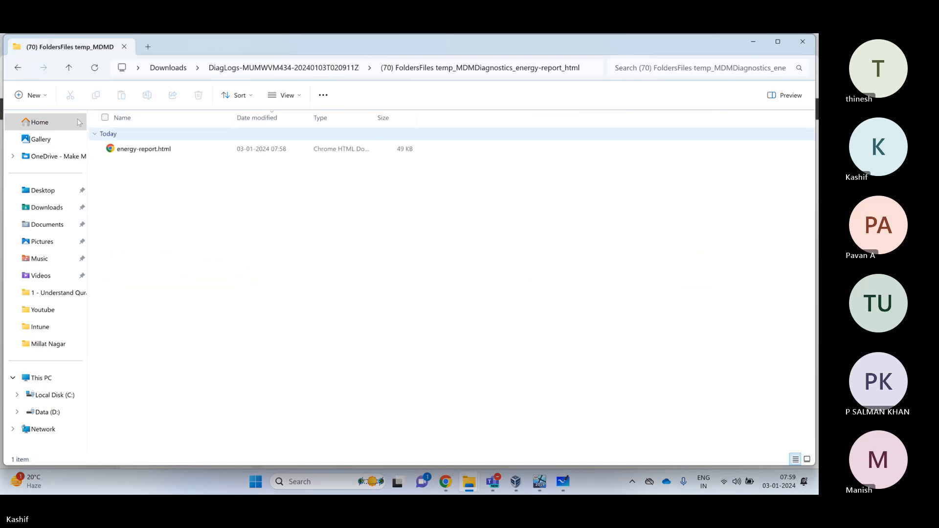
key("alt+Left")
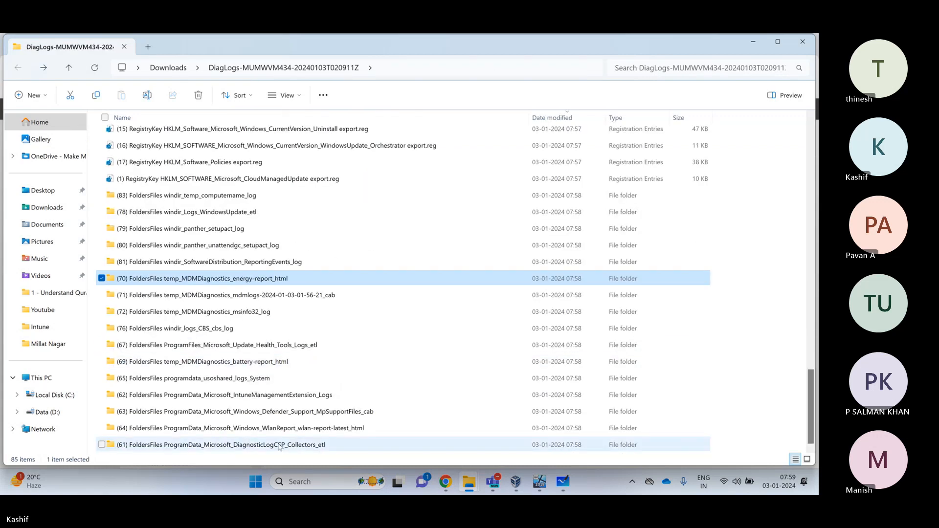
View all the log files in the IntuneManagementExtension_Logs folder and return to the extracted diagnostics folder
left_click(190, 396)
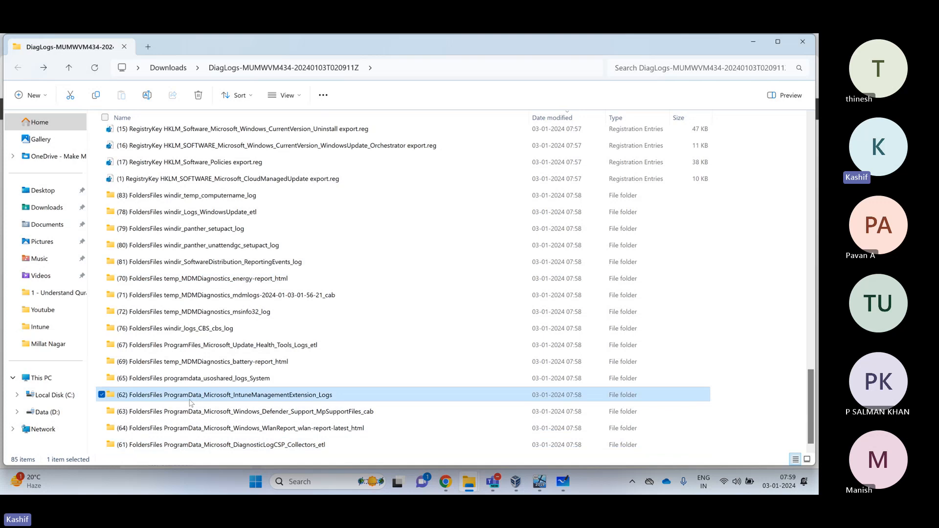
double_click(304, 397)
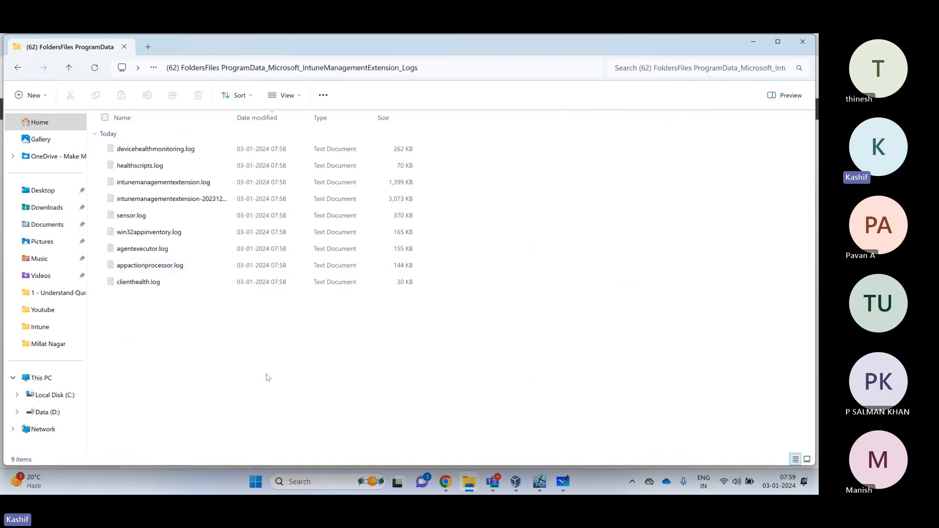
left_click_drag(267, 375, 139, 131)
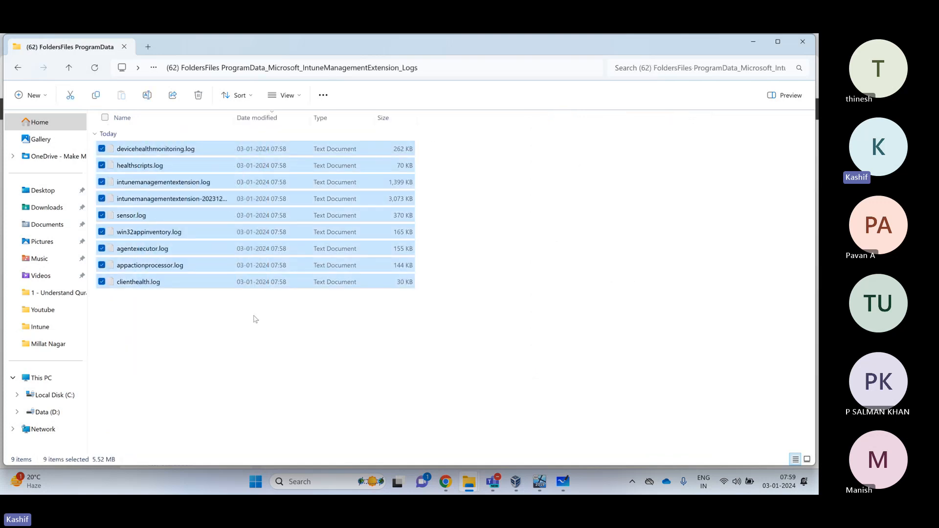
left_click_drag(236, 360, 125, 126)
left_click(20, 68)
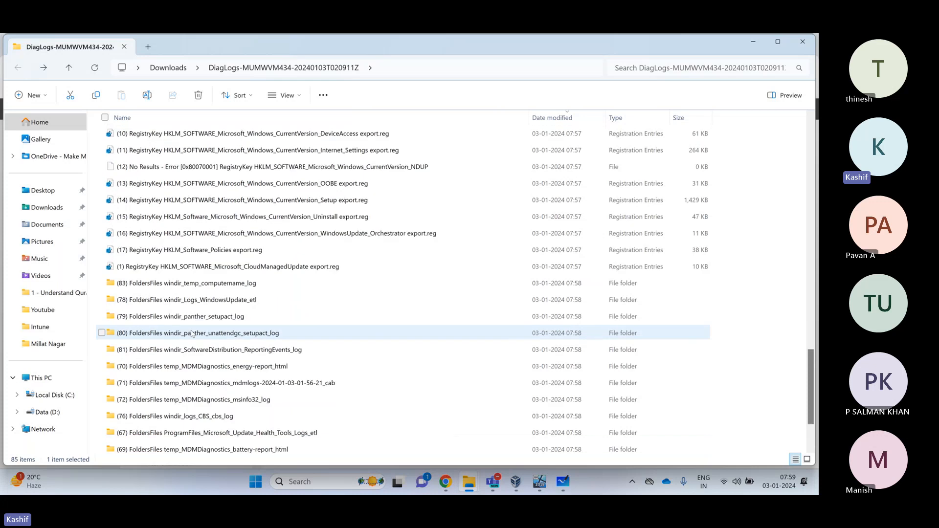
Examine the event log, registry export and results.xml entries of the extracted diagnostics, and close both File Explorer windows
scroll(192, 334, "up", 14)
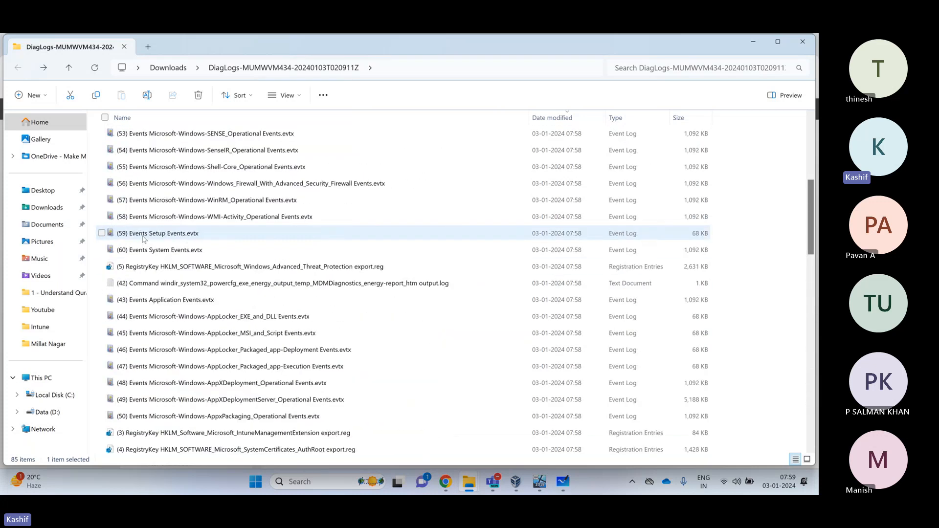
left_click(131, 334)
left_click(152, 384)
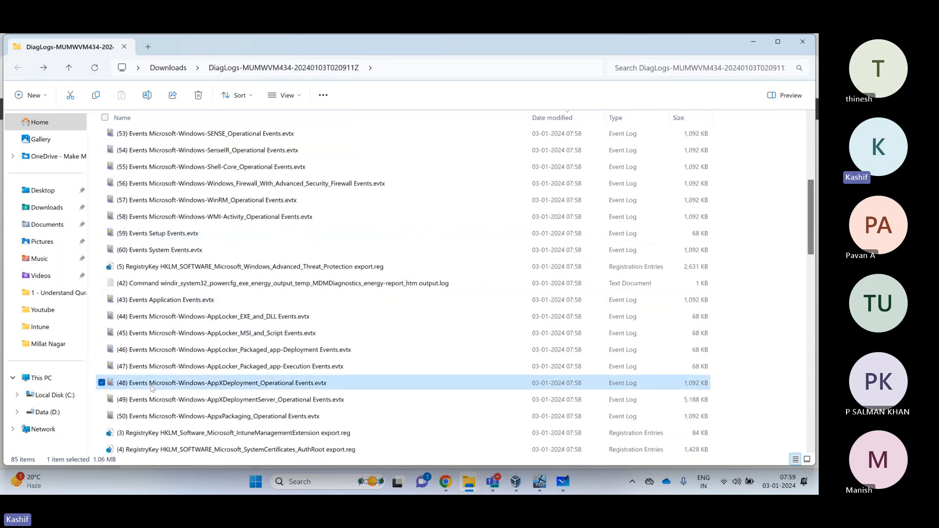
scroll(145, 270, "up", 4)
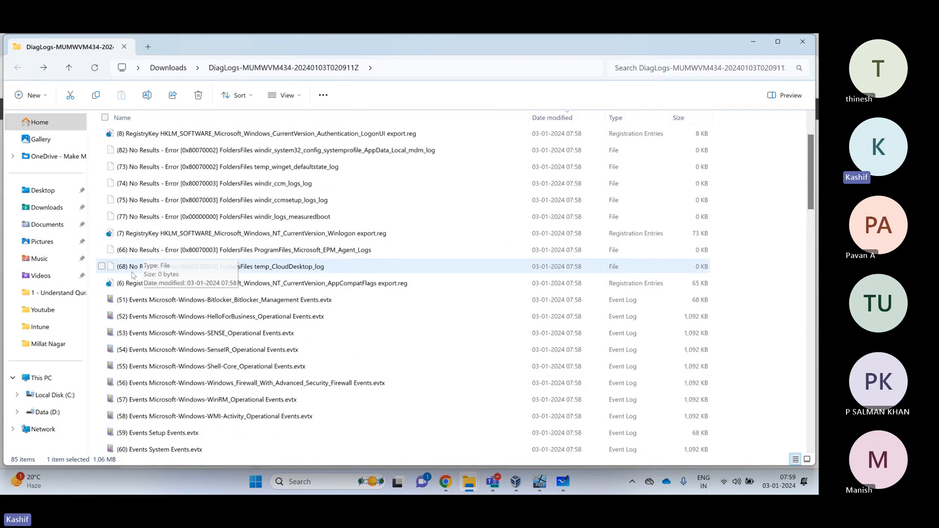
left_click(129, 284)
left_click(146, 234)
scroll(162, 239, "up", 2)
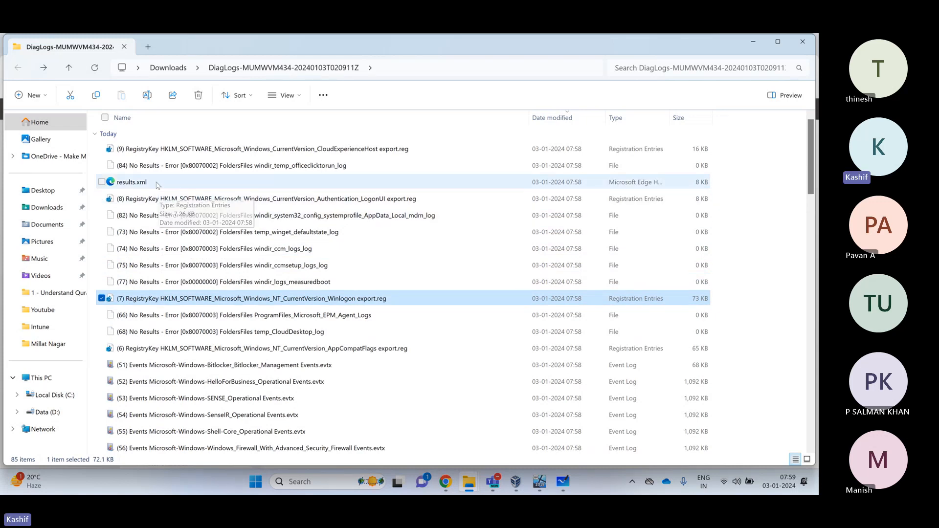
left_click(161, 183)
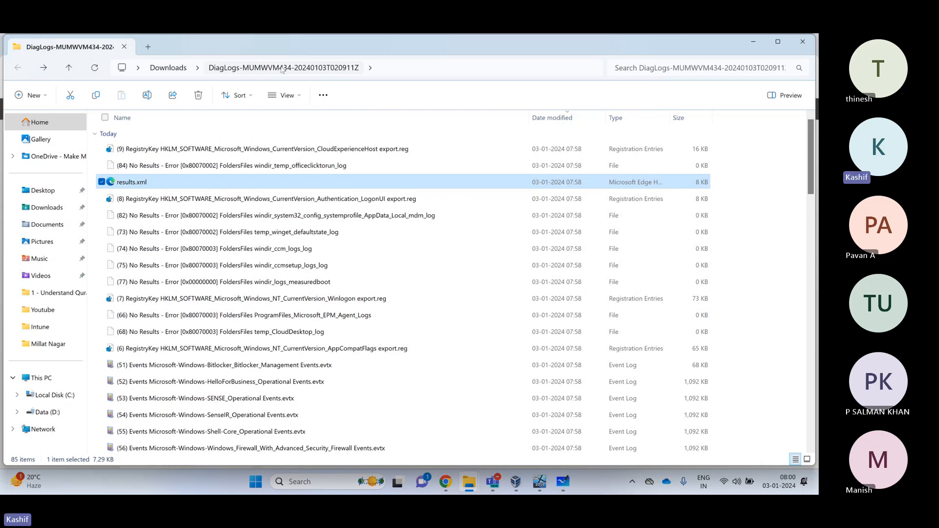
left_click(807, 47)
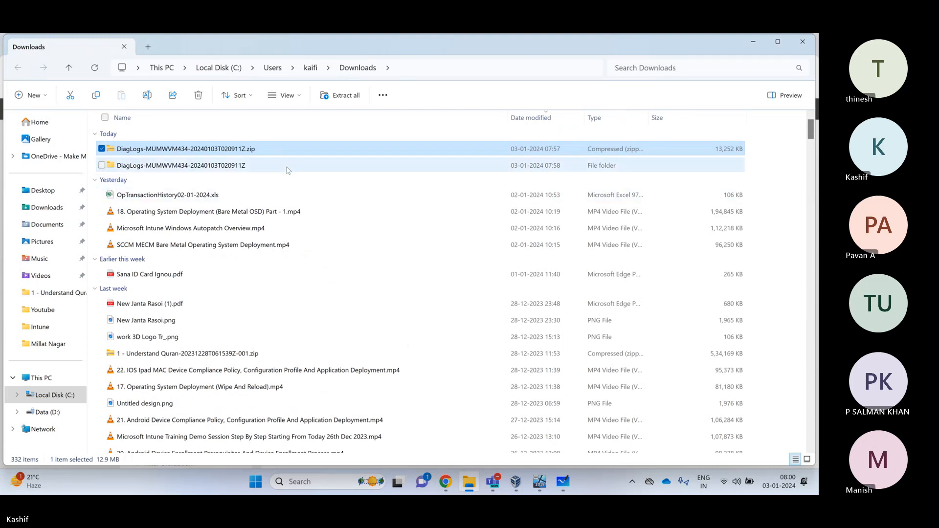
left_click(805, 42)
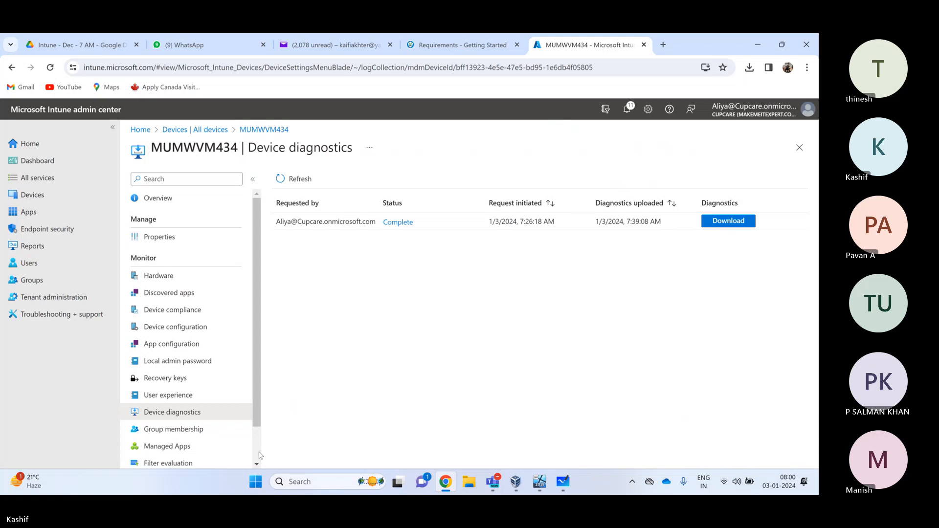
Look through the device's monitoring options, and view the Devices overview and the list of all groups
scroll(259, 455, "down", 2)
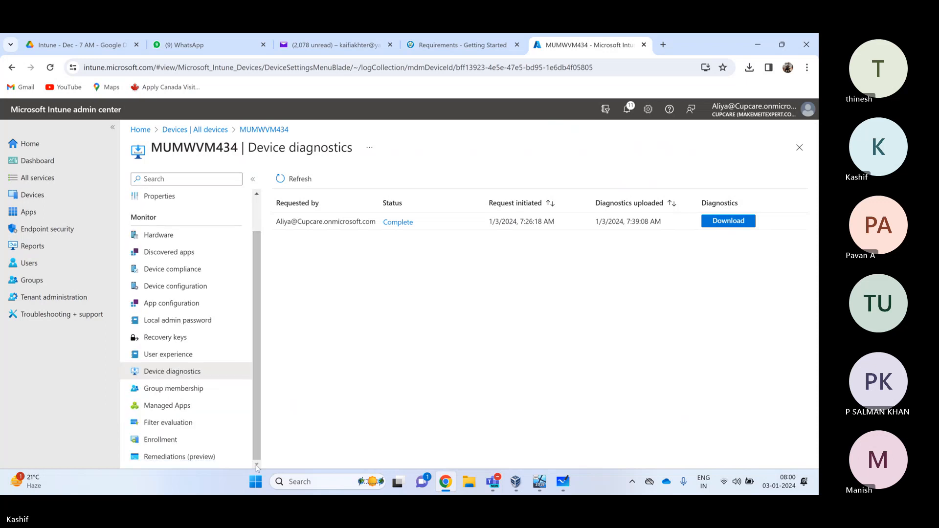
scroll(255, 454, "up", 2)
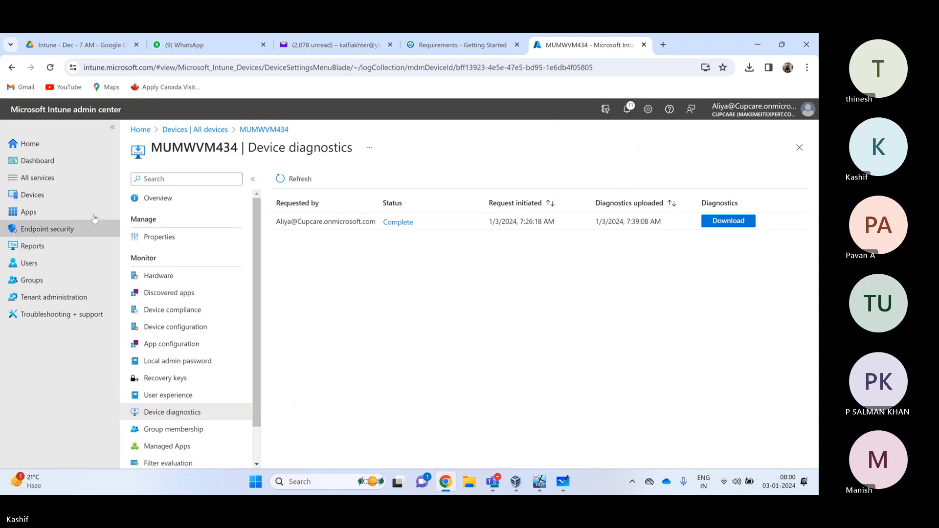
left_click(44, 197)
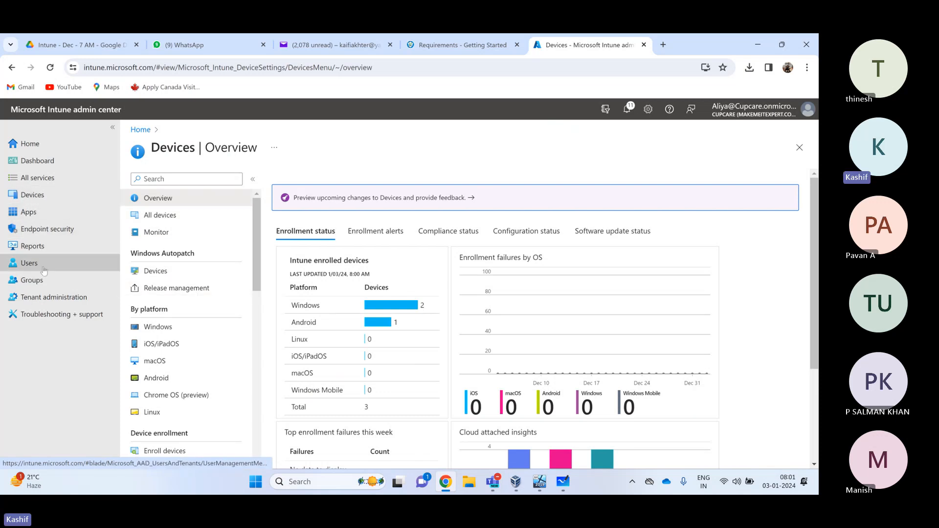
left_click(41, 284)
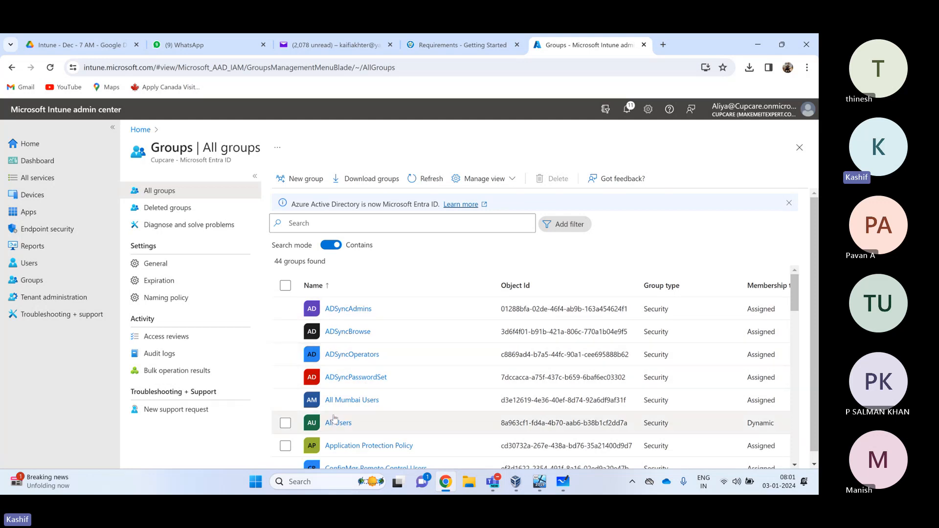
Show the list of all devices and widen its Device name column to fit the full names
left_click(32, 195)
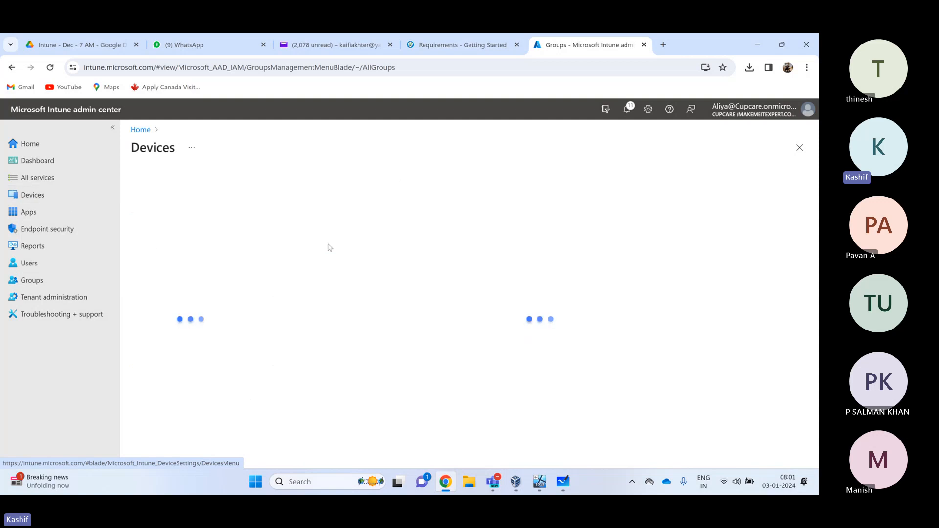
left_click(162, 215)
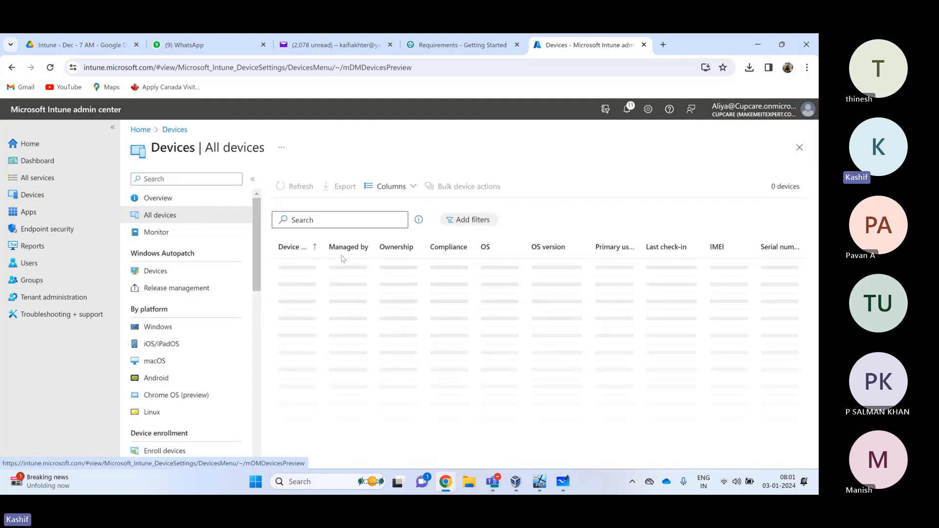
left_click_drag(318, 247, 429, 247)
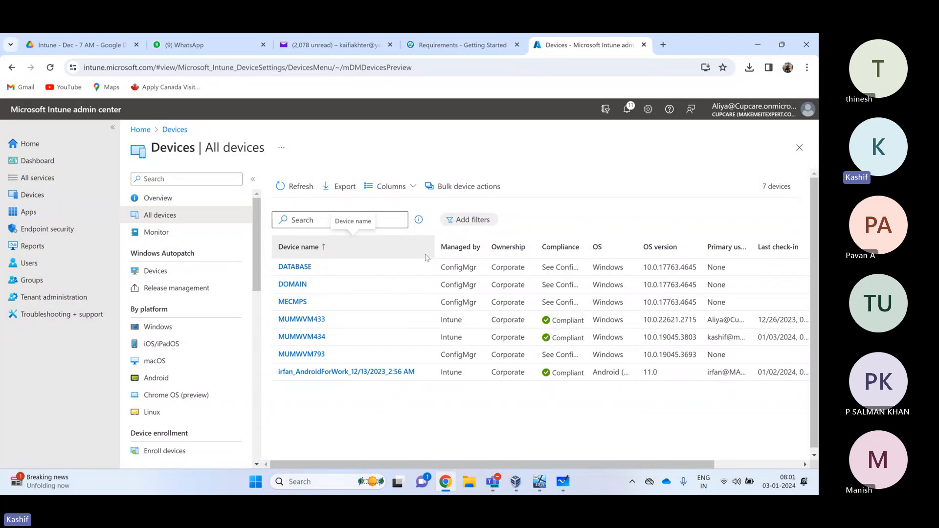
View the Device clean-up rules settings for devices
scroll(186, 381, "down", 3)
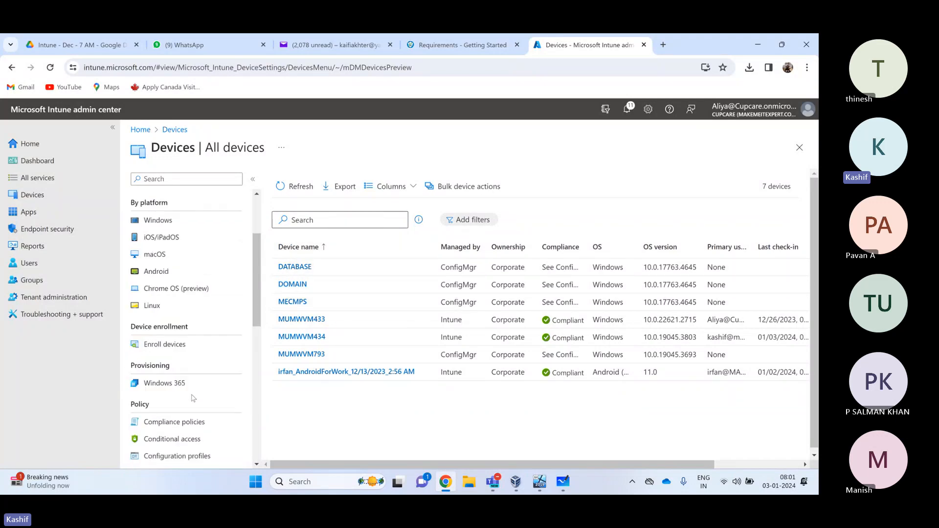
scroll(174, 375, "down", 3)
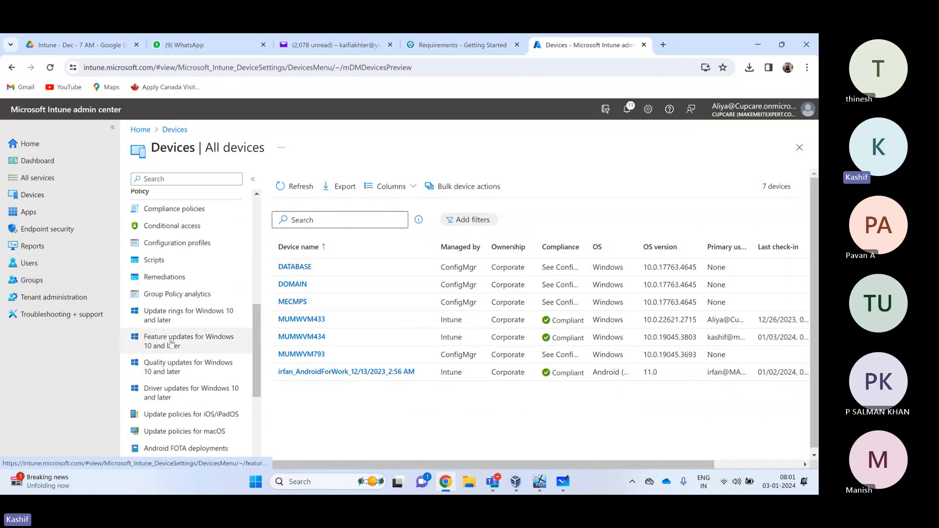
scroll(176, 333, "down", 4)
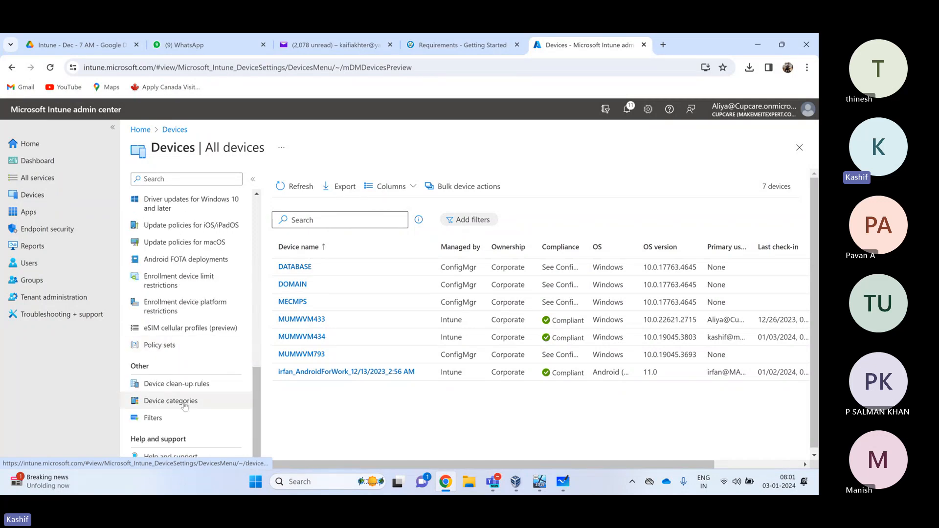
left_click(195, 386)
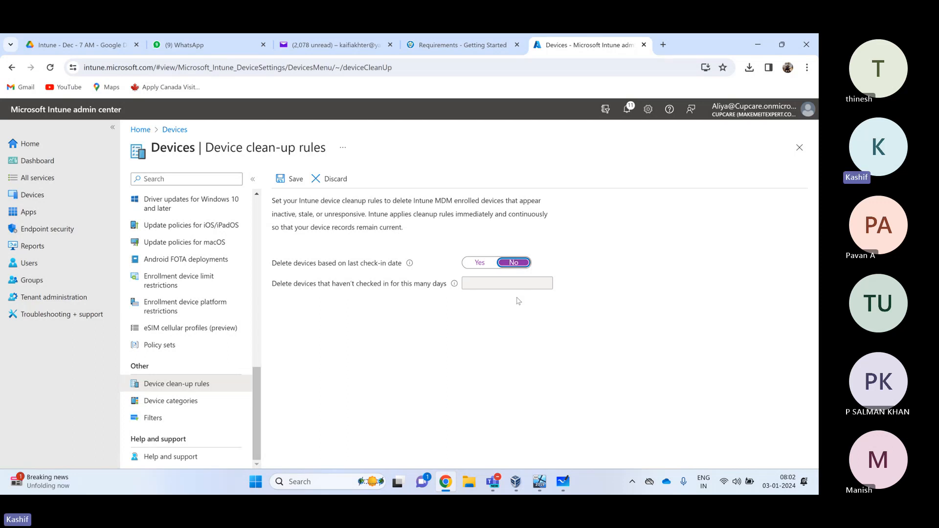
Search the web for md102 in a new browser tab and open the Exam MD-102: Endpoint Administrator page on Microsoft Learn
left_click(666, 45)
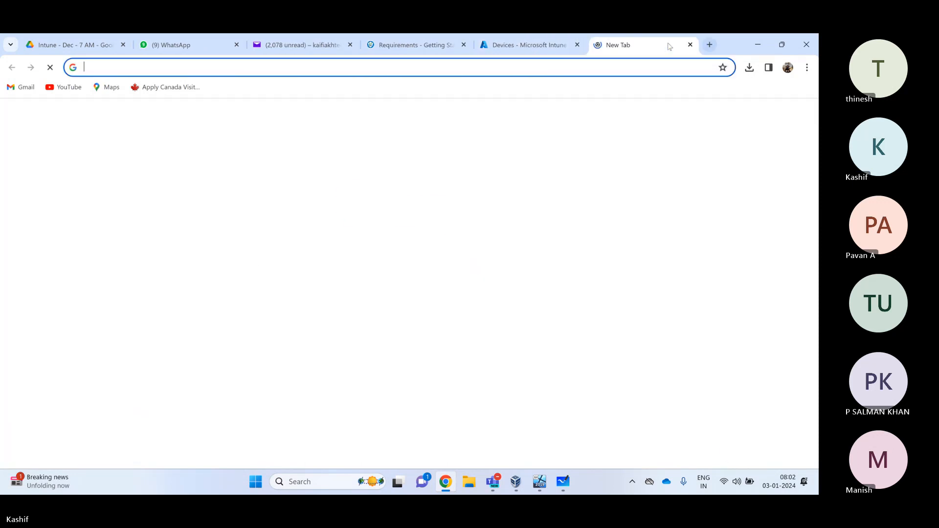
type("md1")
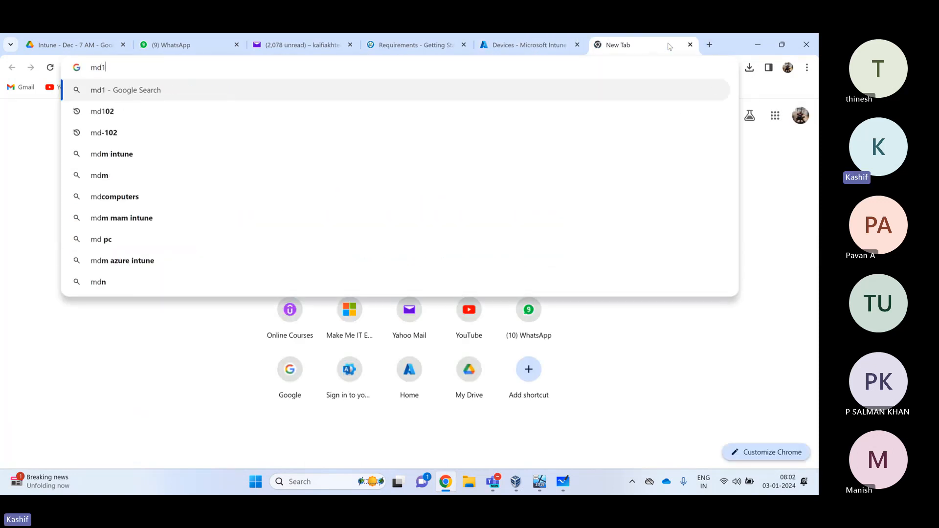
type("02")
key("Return")
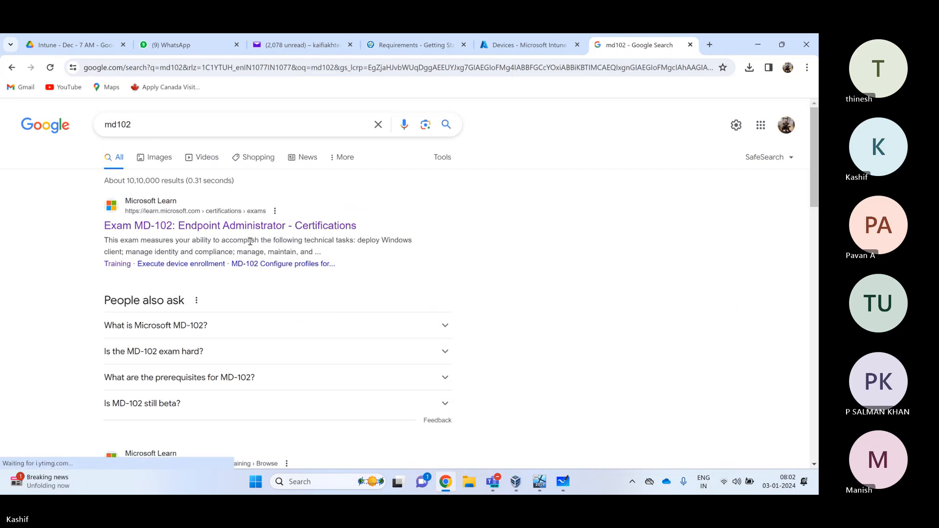
left_click(239, 226)
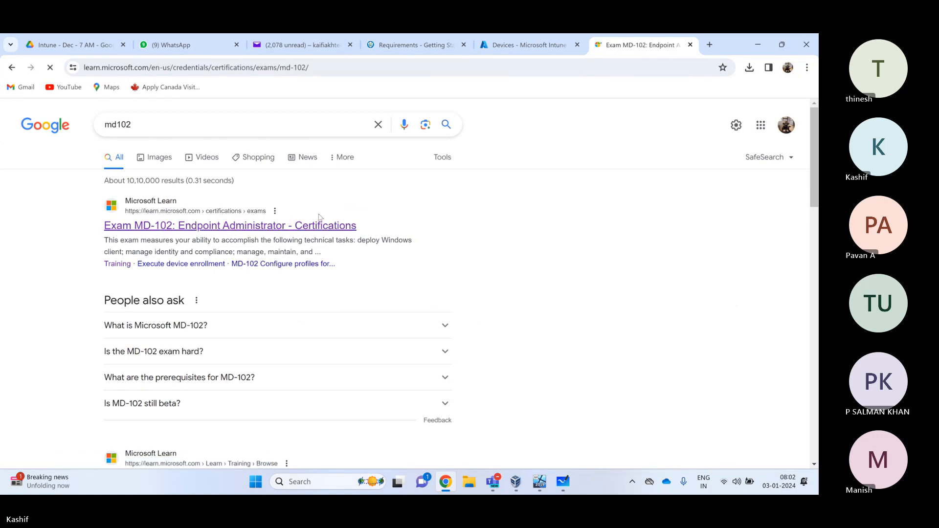
Set the country for scheduling the MD-102 exam to India and highlight the exam price with its note
scroll(409, 283, "down", 8)
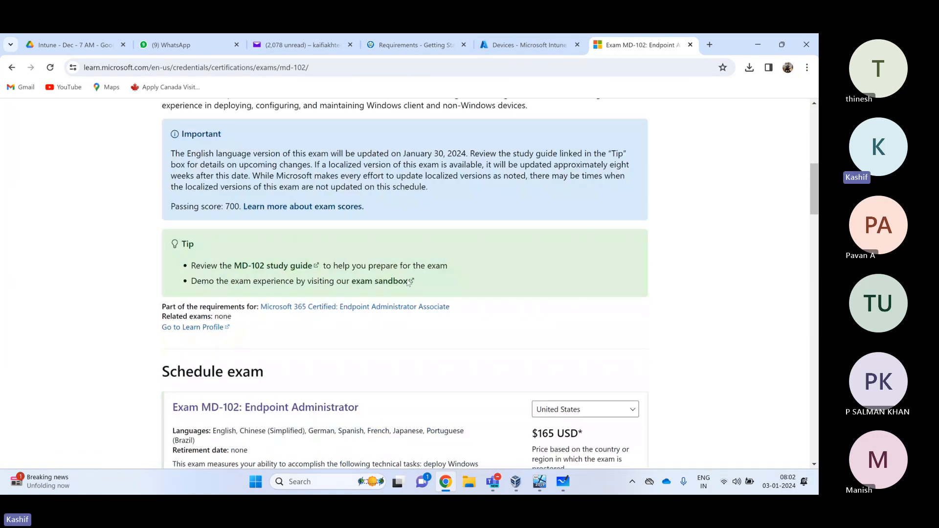
scroll(409, 283, "down", 5)
left_click(570, 180)
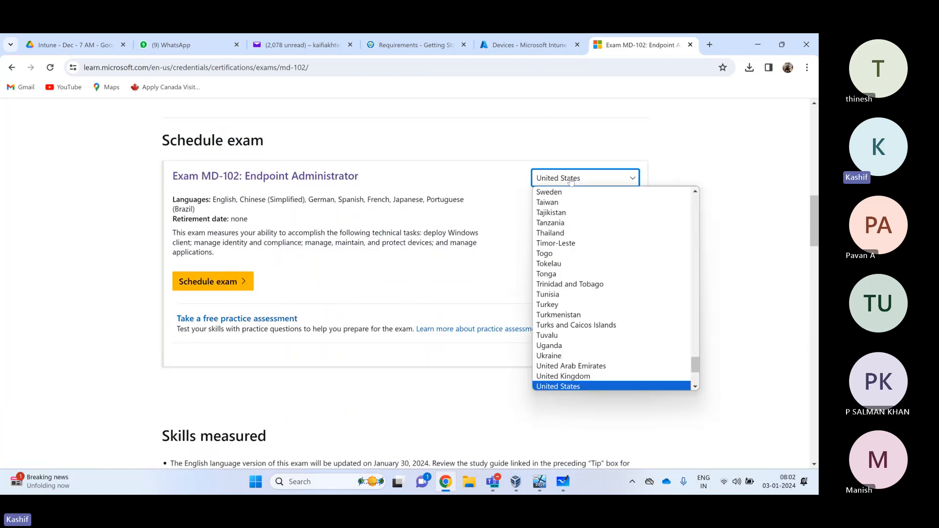
type("ind")
key("Return")
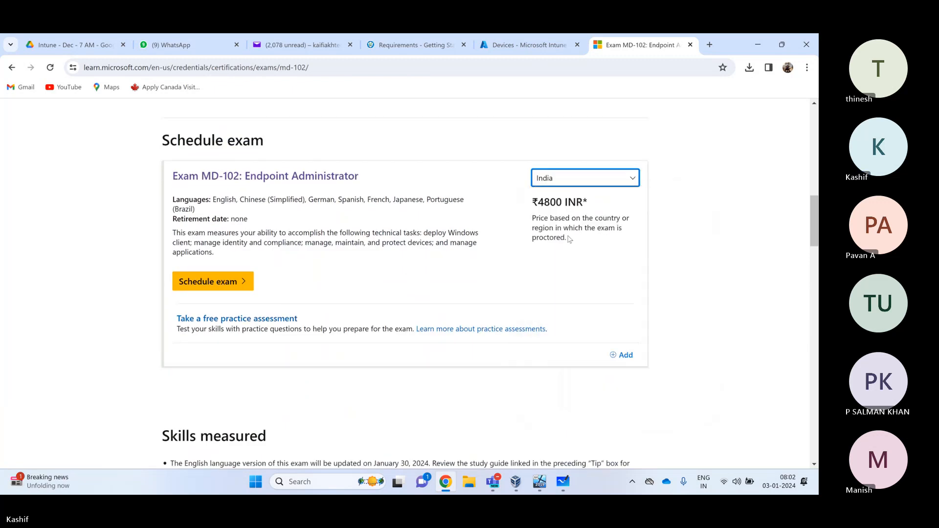
left_click_drag(539, 202, 586, 198)
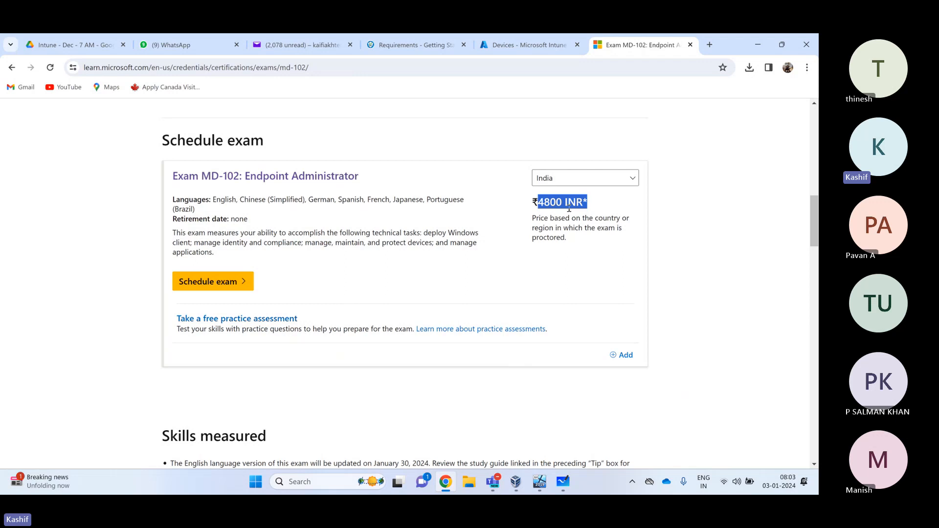
mouse_move(538, 202)
left_mouse_down()
mouse_move(551, 229)
mouse_move(587, 240)
mouse_move(522, 195)
mouse_move(524, 213)
left_mouse_up()
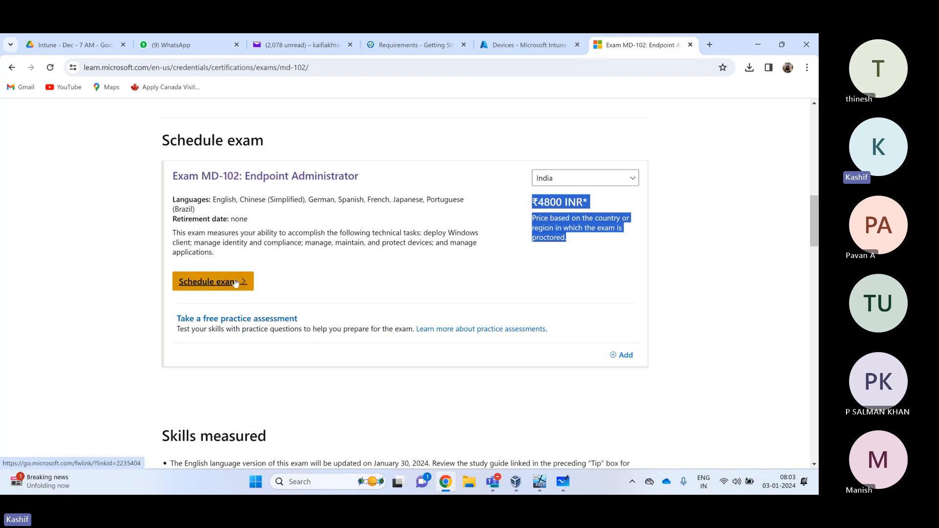
Highlight the Microsoft technologies named in the last bullet of the exam candidate's responsibilities
scroll(235, 283, "up", 10)
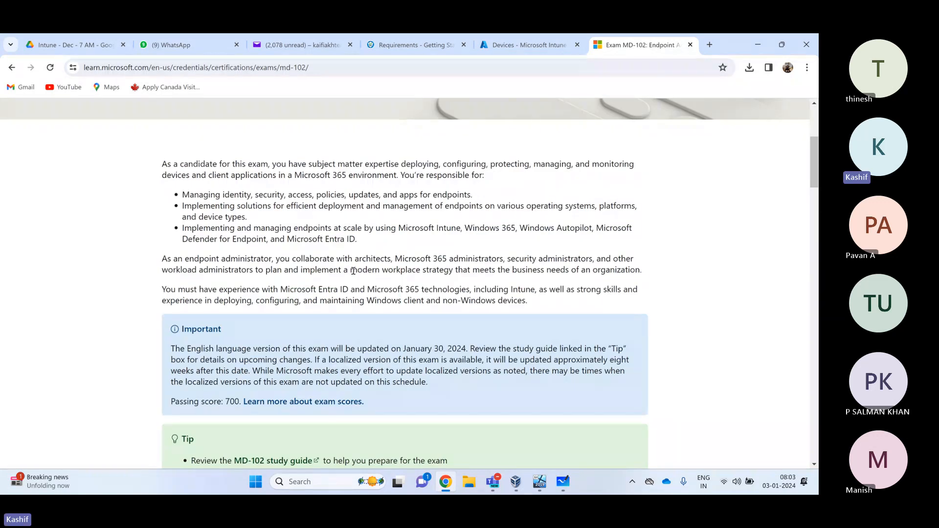
mouse_move(397, 228)
left_mouse_down()
mouse_move(590, 227)
mouse_move(254, 228)
mouse_move(218, 239)
mouse_move(401, 244)
left_mouse_up()
left_click(599, 228)
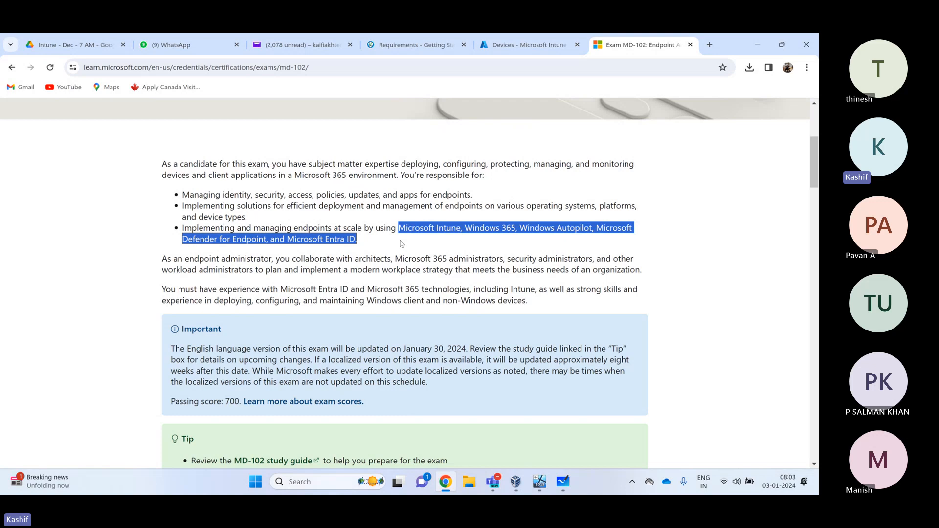
left_click(402, 243)
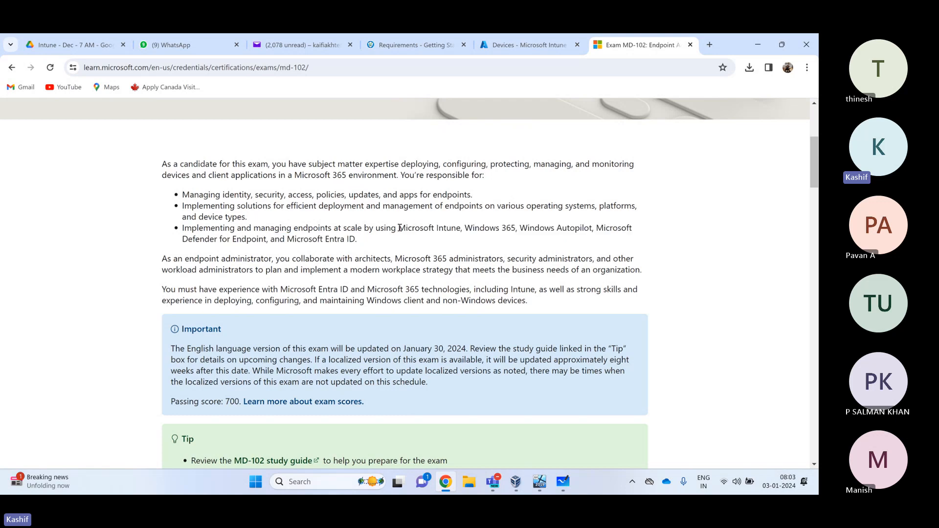
left_click_drag(398, 226, 401, 245)
Highlight the exam title in the Schedule exam section and look through the MD-102 learning paths in the collection
scroll(401, 246, "down", 5)
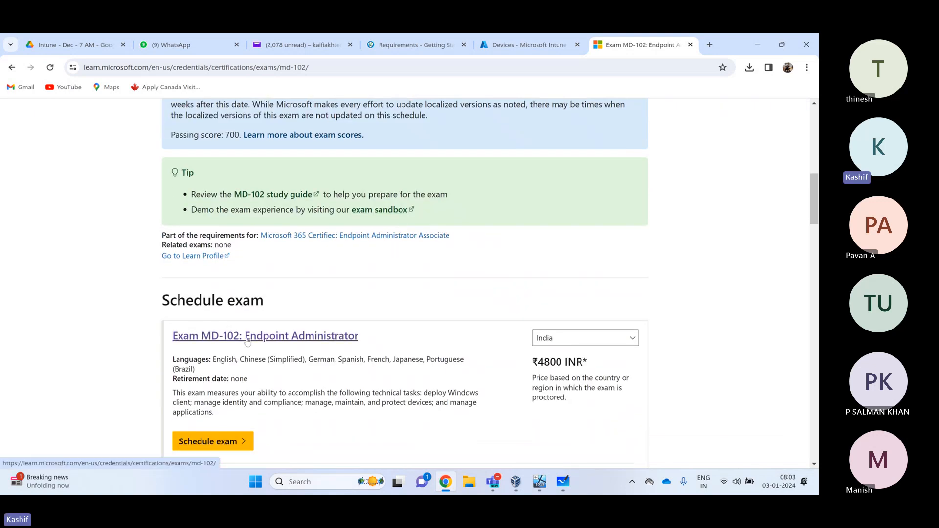
left_click_drag(377, 339, 172, 337)
scroll(326, 358, "down", 11)
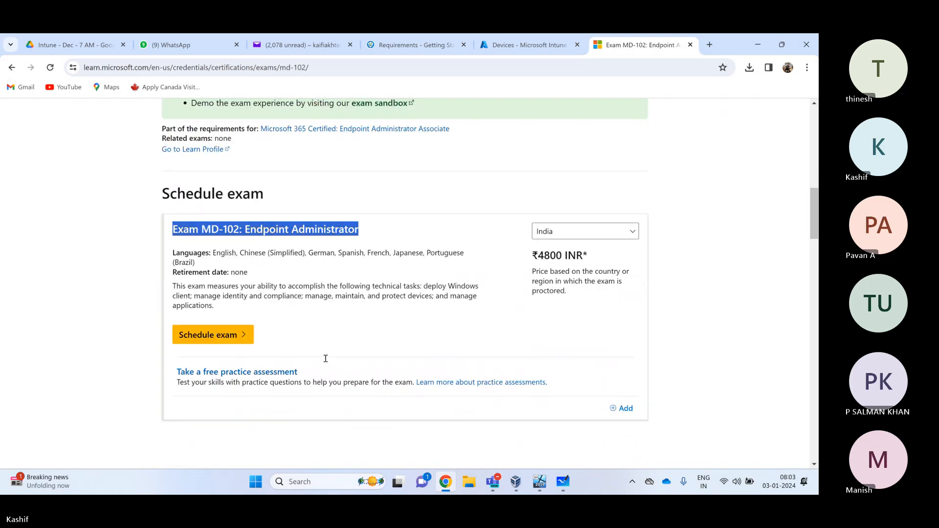
scroll(330, 362, "down", 6)
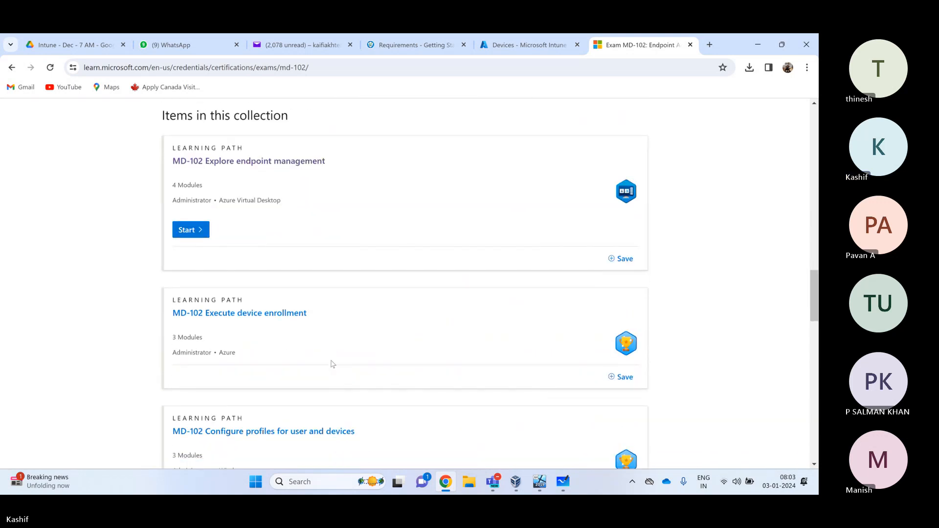
Highlight the passing score in the exam page's Important note
scroll(323, 358, "up", 16)
scroll(268, 335, "up", 5)
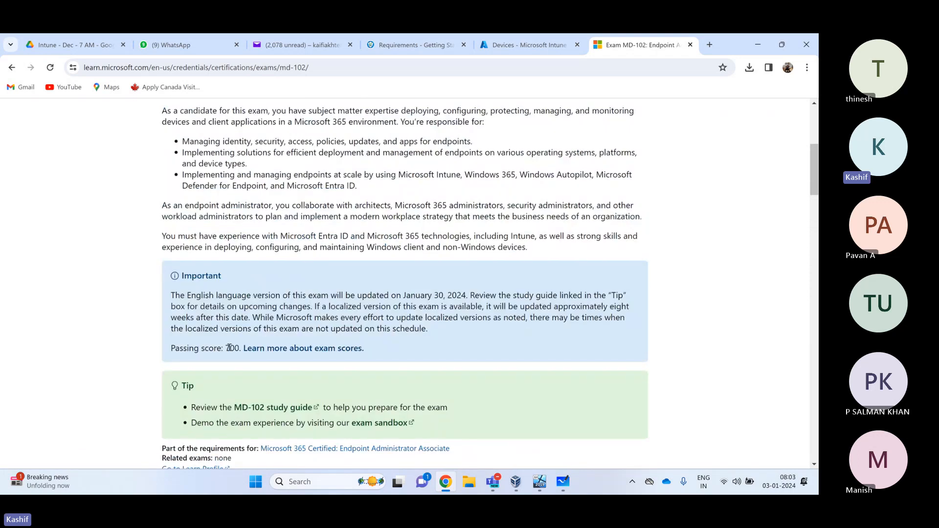
left_click_drag(225, 348, 240, 346)
left_click_drag(171, 348, 239, 347)
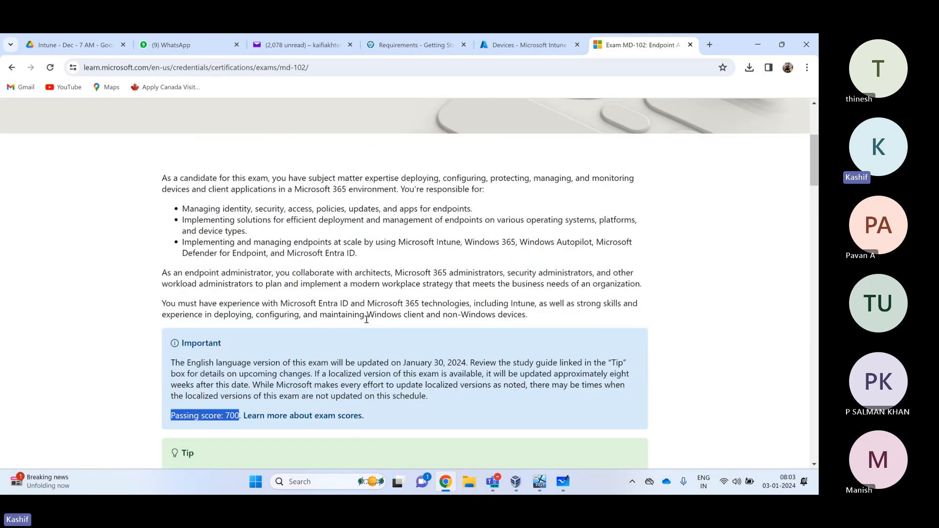
Examine the exam page's title, candidate description, Important note and Tip box
scroll(366, 319, "up", 5)
scroll(367, 322, "down", 3)
scroll(367, 323, "down", 1)
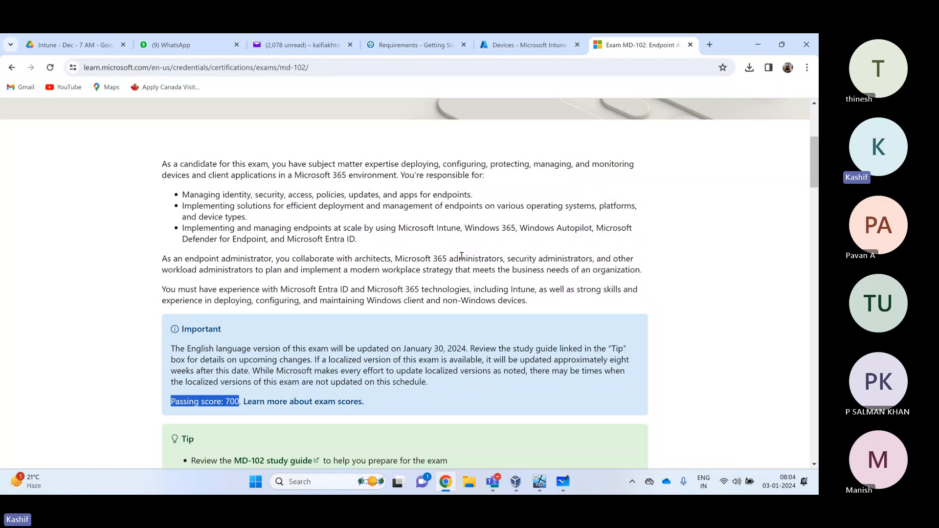
scroll(462, 256, "down", 1)
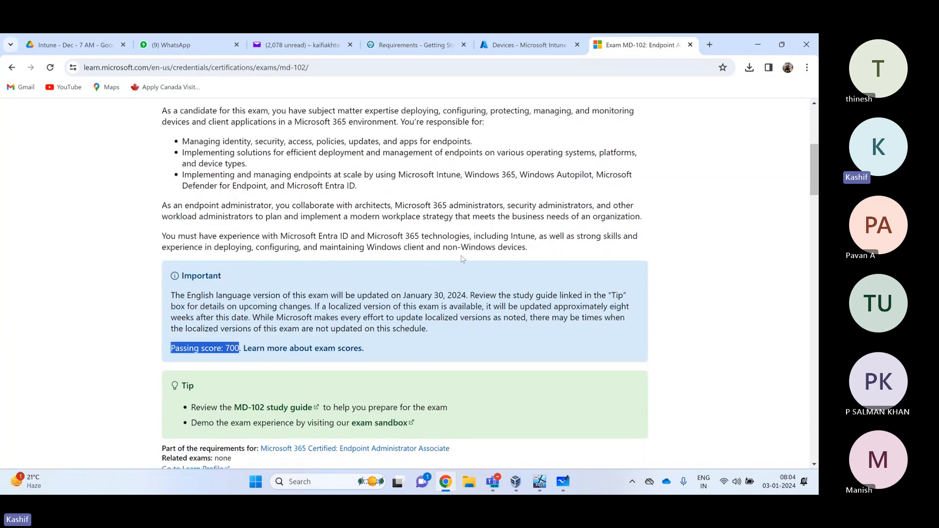
scroll(462, 256, "up", 3)
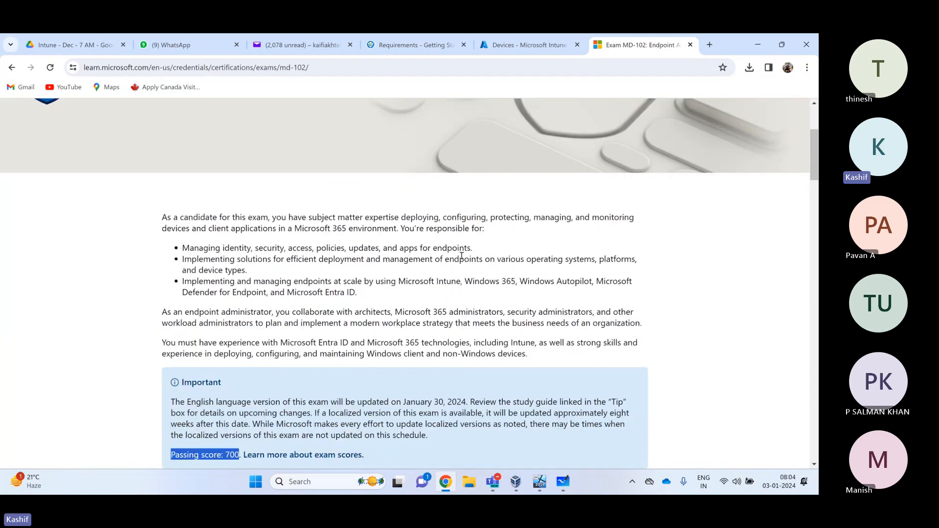
scroll(461, 256, "up", 2)
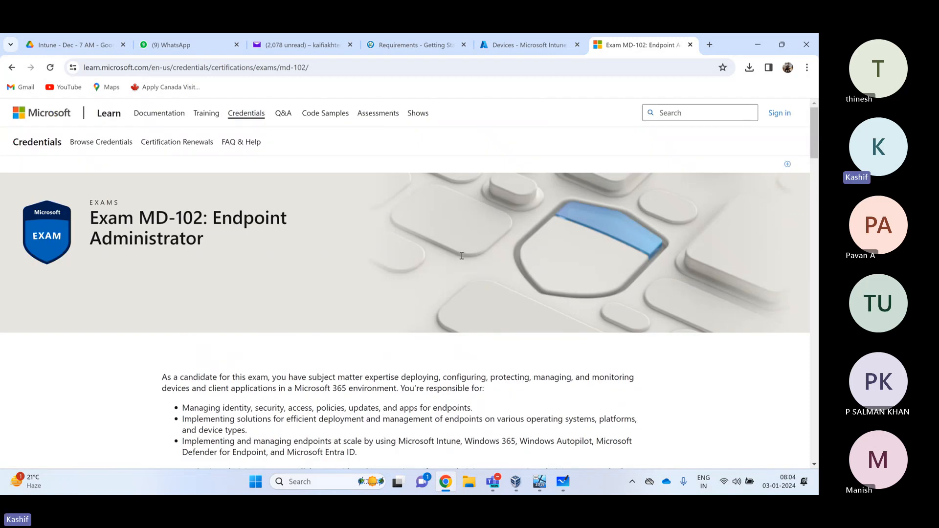
scroll(462, 256, "down", 4)
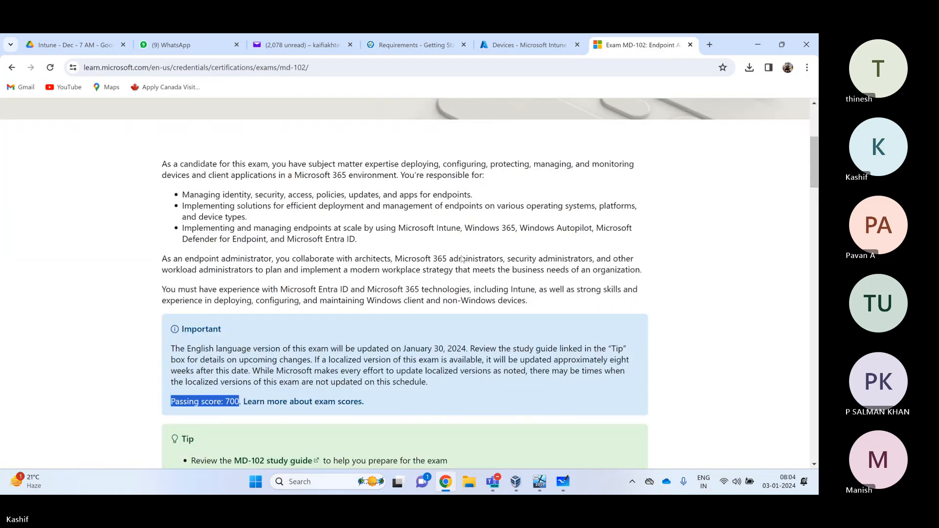
scroll(462, 258, "down", 3)
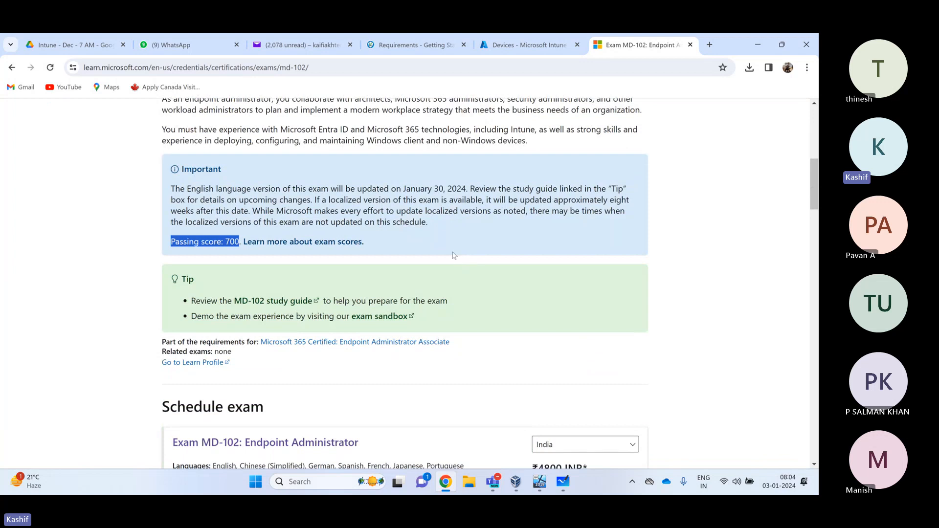
scroll(411, 226, "up", 1)
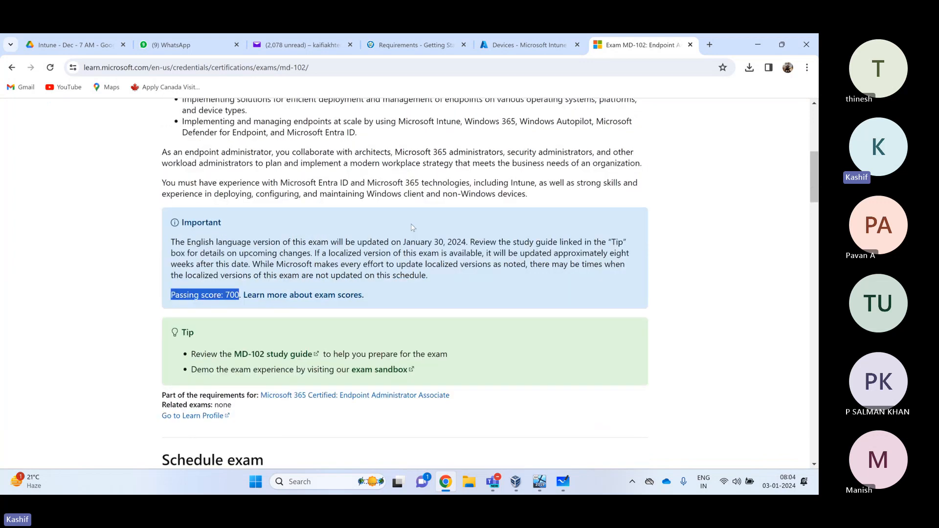
Look through the MD-102 exam page's Schedule exam, Skills measured and learning path sections, and review the candidate description and experience requirements
scroll(419, 233, "up", 2)
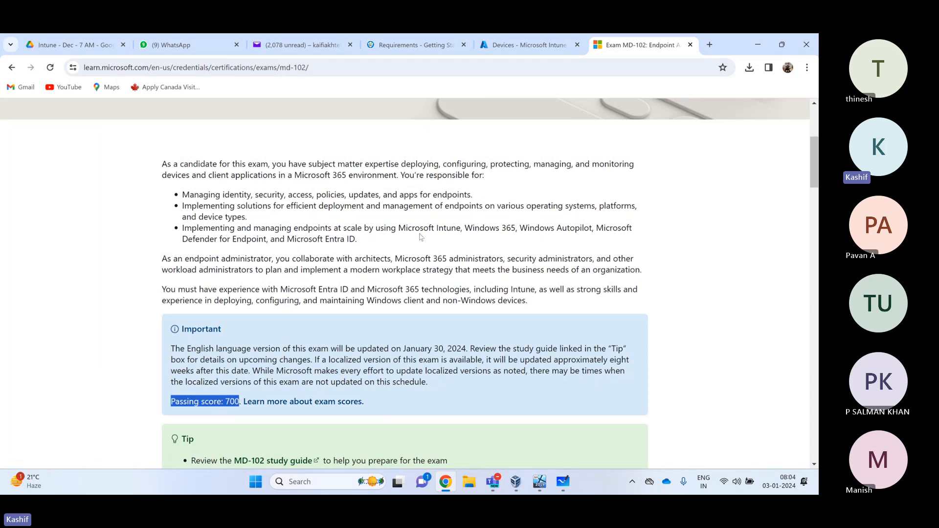
scroll(419, 237, "up", 4)
scroll(419, 237, "down", 11)
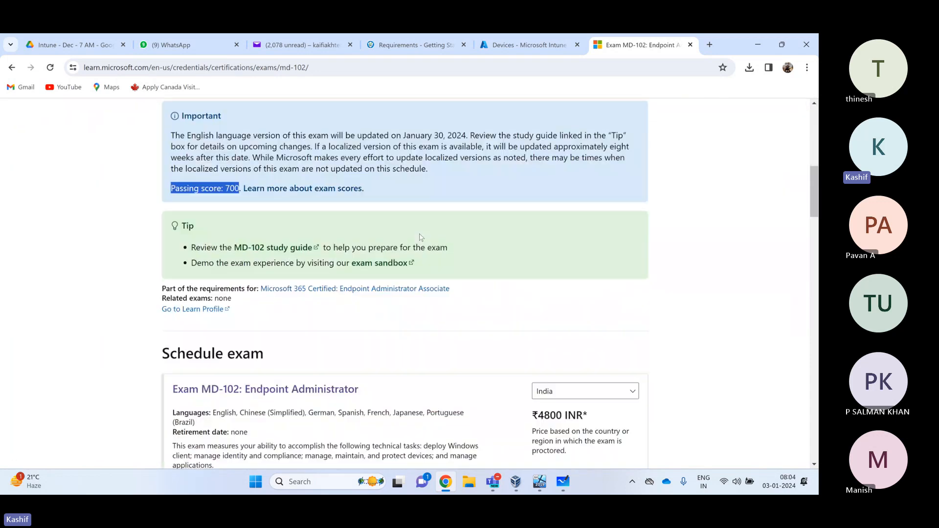
scroll(420, 237, "down", 9)
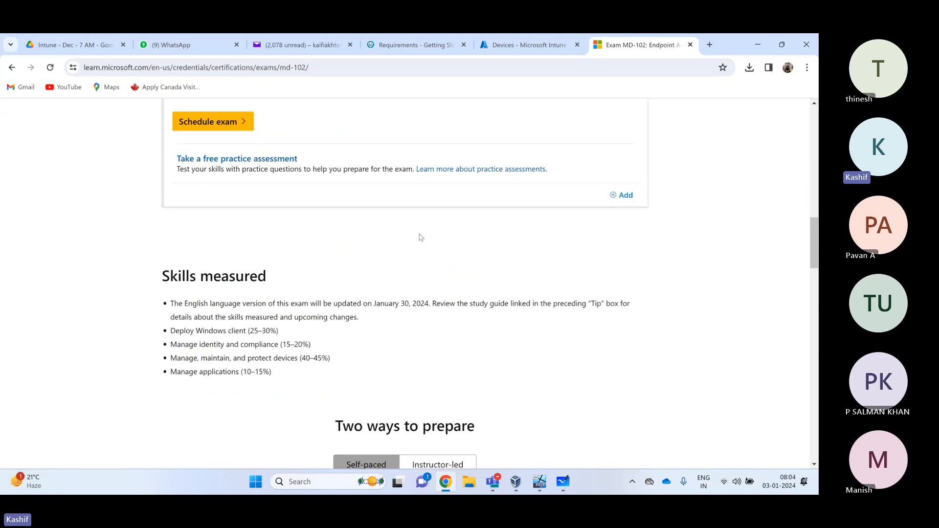
scroll(421, 238, "down", 5)
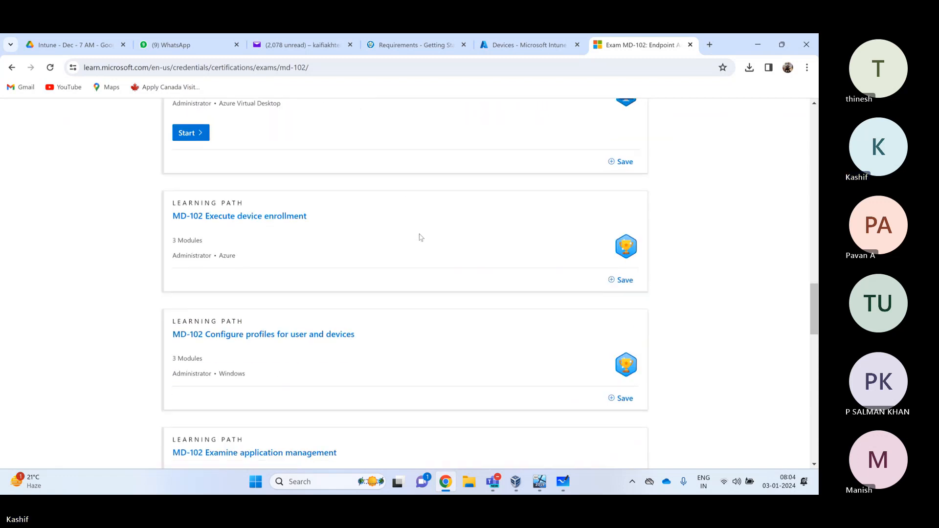
scroll(422, 238, "down", 9)
scroll(424, 238, "up", 10)
scroll(424, 239, "up", 20)
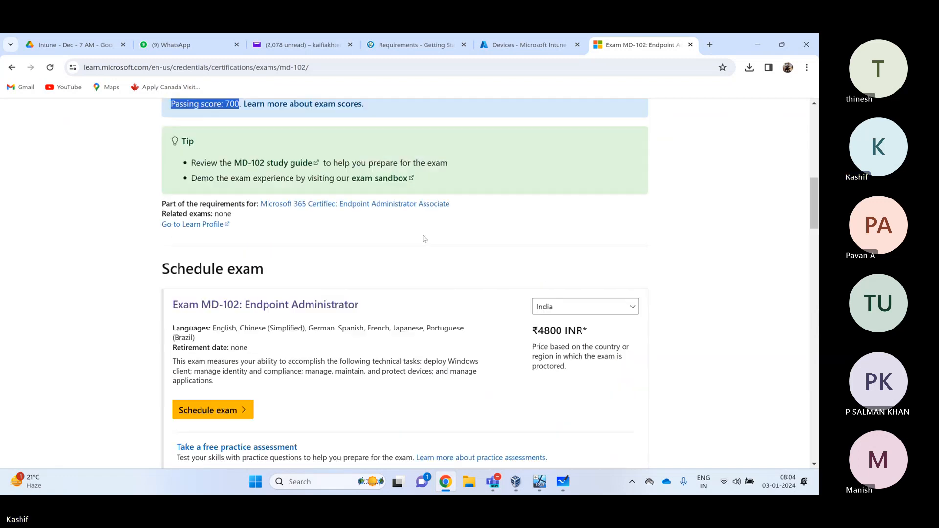
scroll(423, 238, "down", 2)
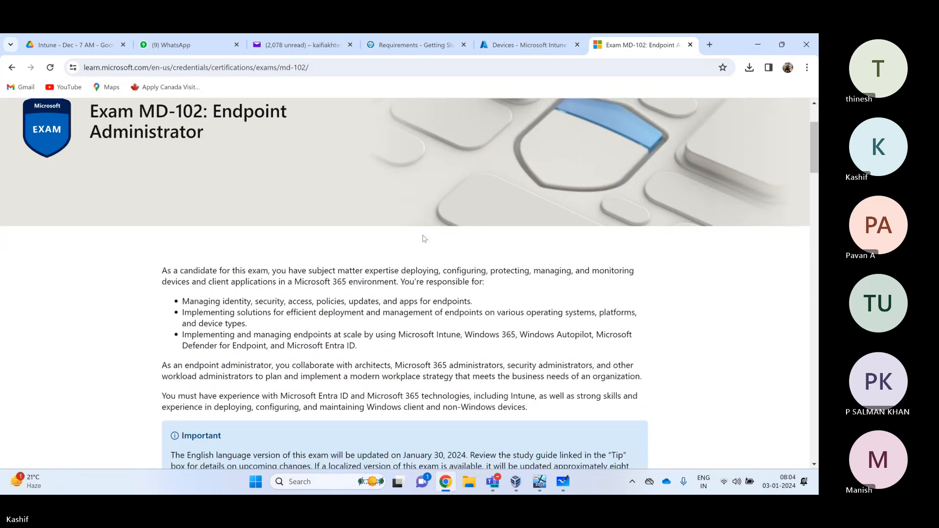
scroll(424, 239, "up", 2)
scroll(423, 239, "down", 3)
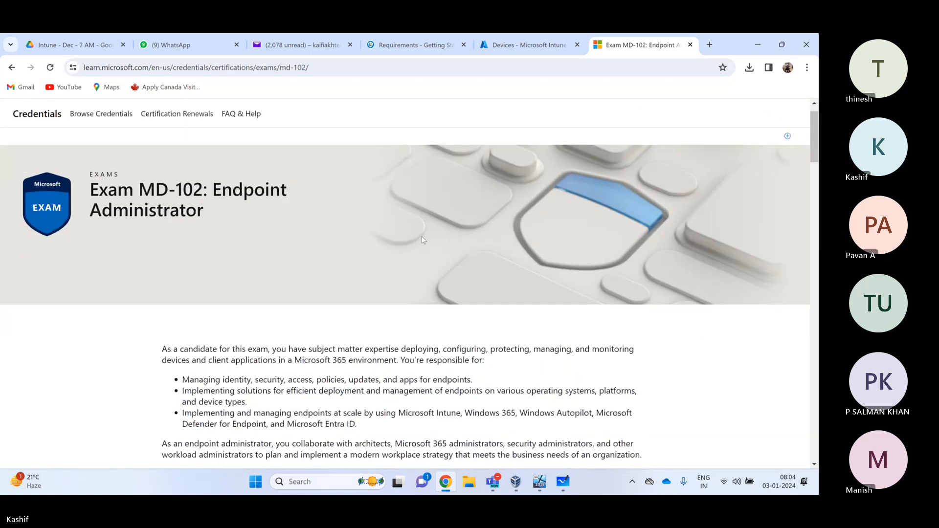
scroll(423, 240, "up", 2)
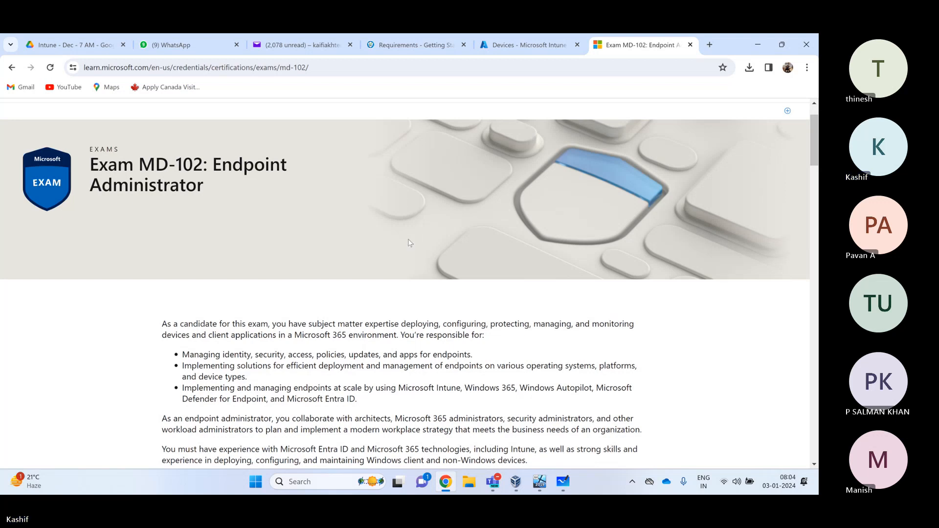
scroll(410, 243, "down", 2)
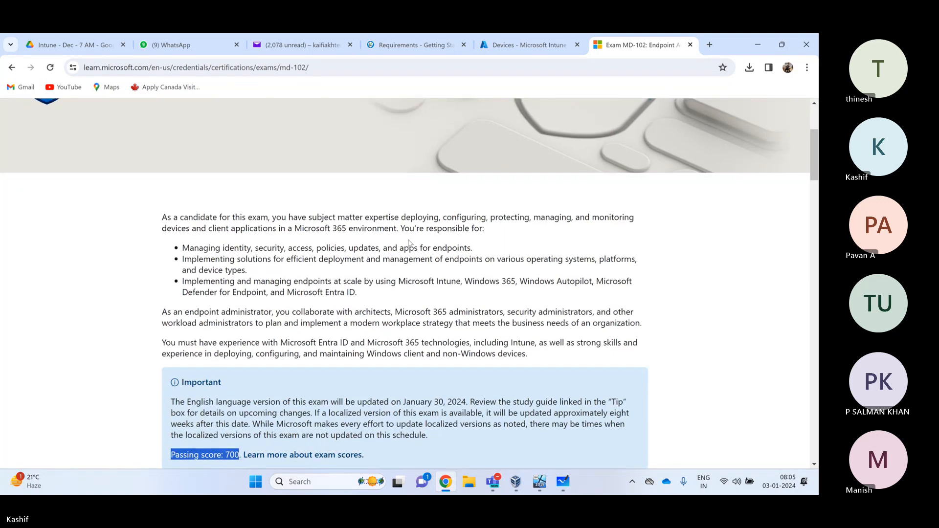
scroll(409, 244, "down", 3)
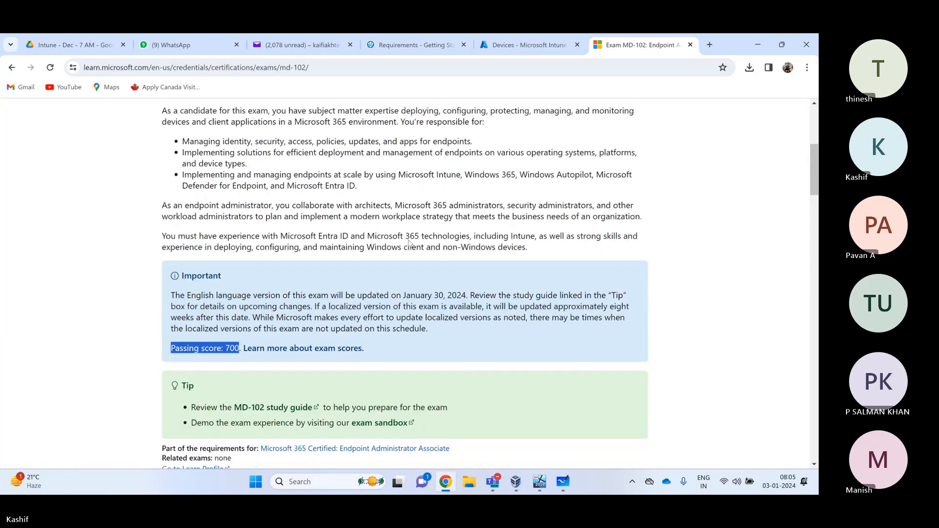